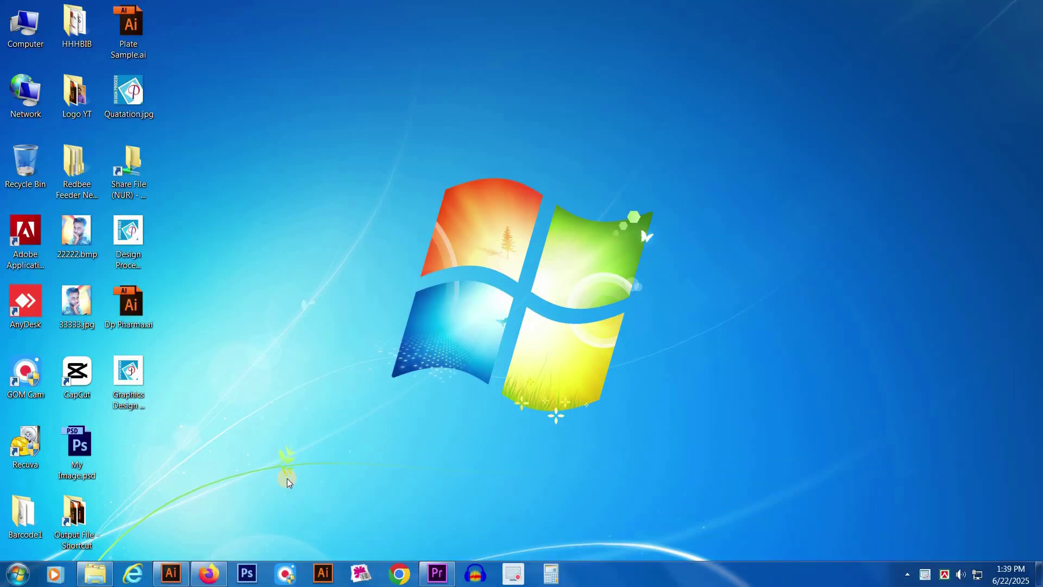
Switch to Firefox and open YouTube in a new browser tab
mouse_move(208, 579)
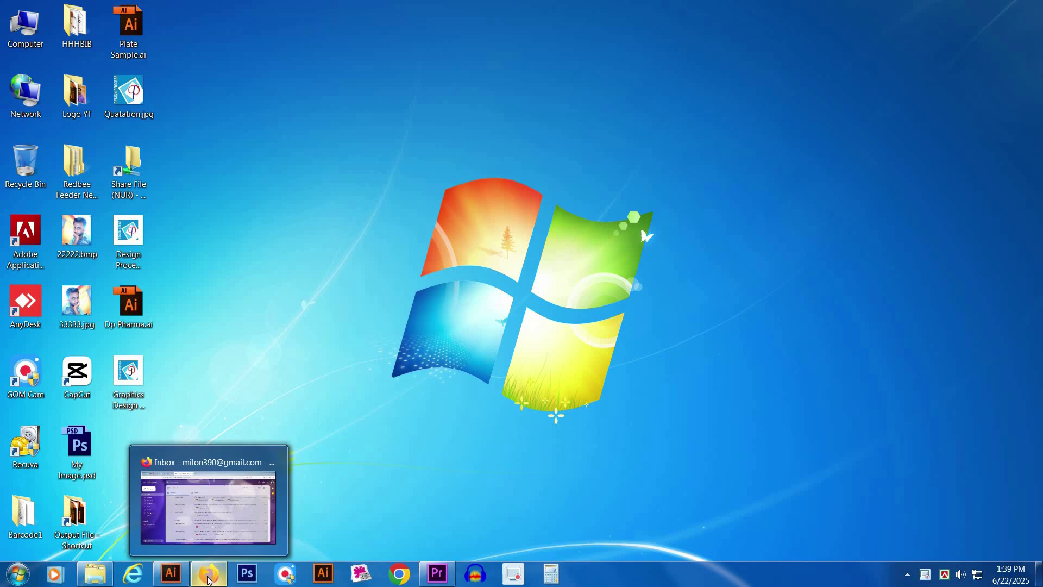
left_click(209, 506)
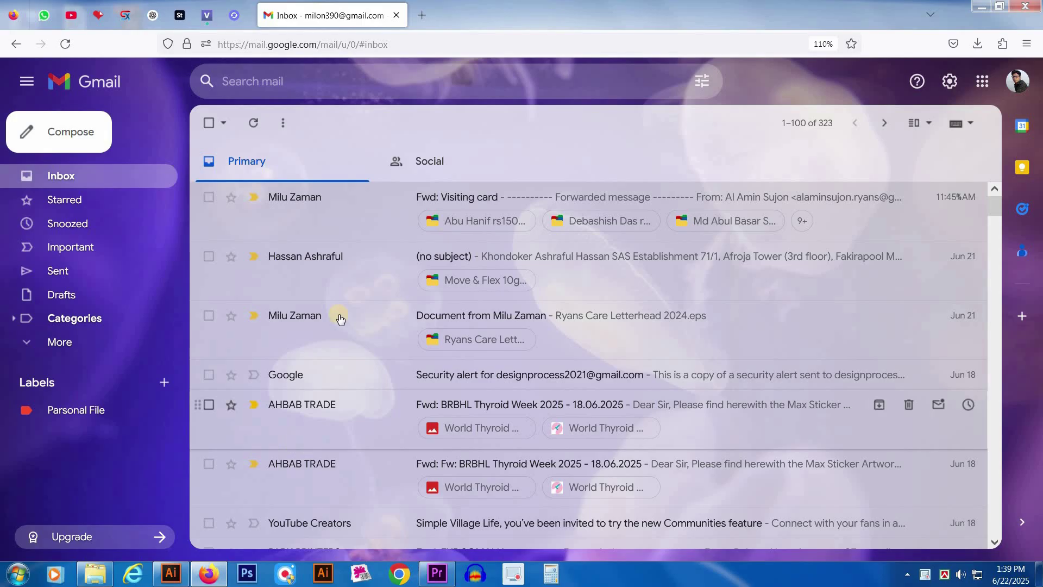
left_click(421, 14)
left_click(318, 390)
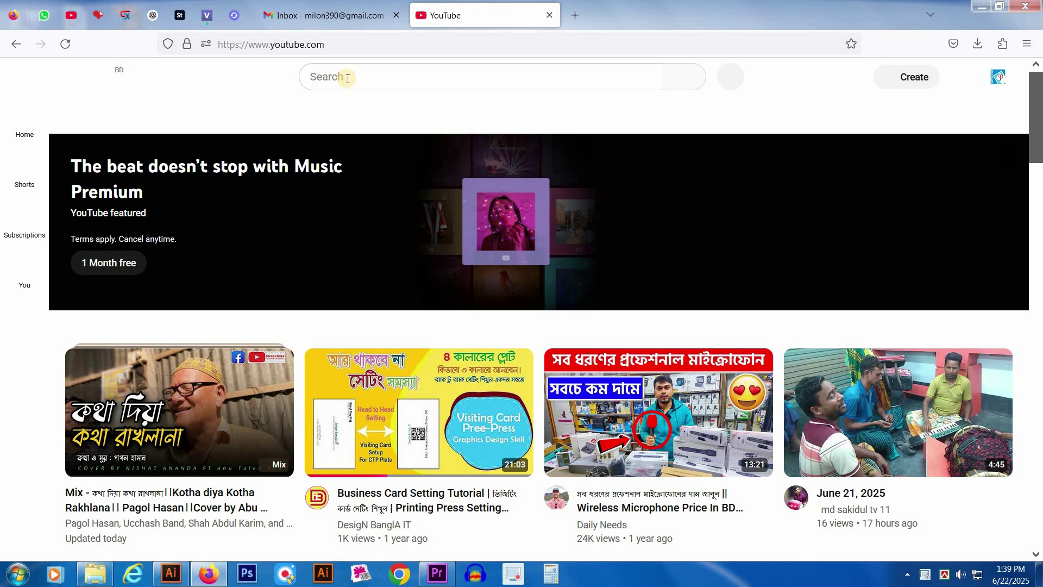
Search YouTube for "graphicsdesignit"
left_click(347, 78)
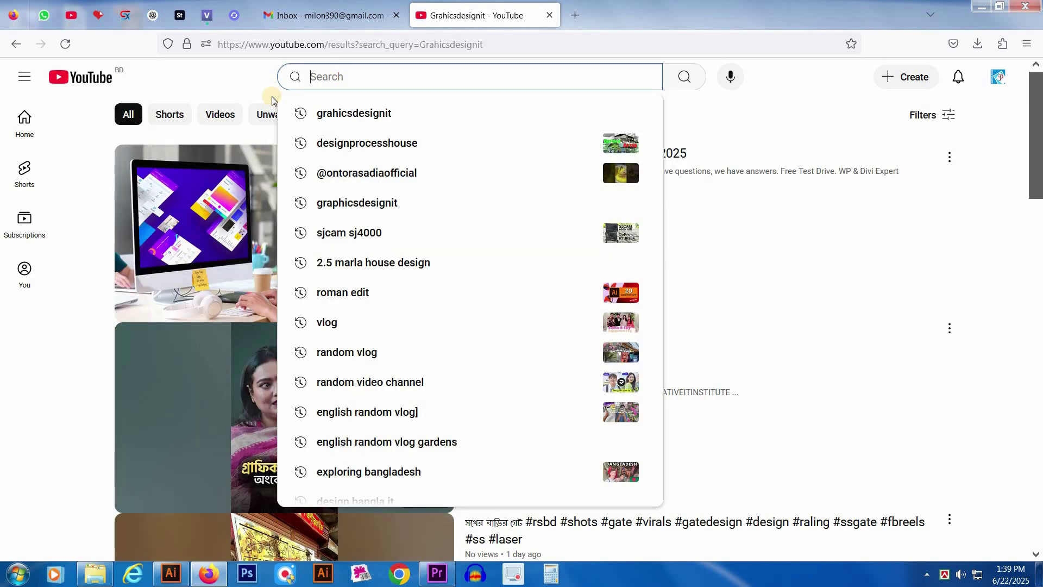
type("gr")
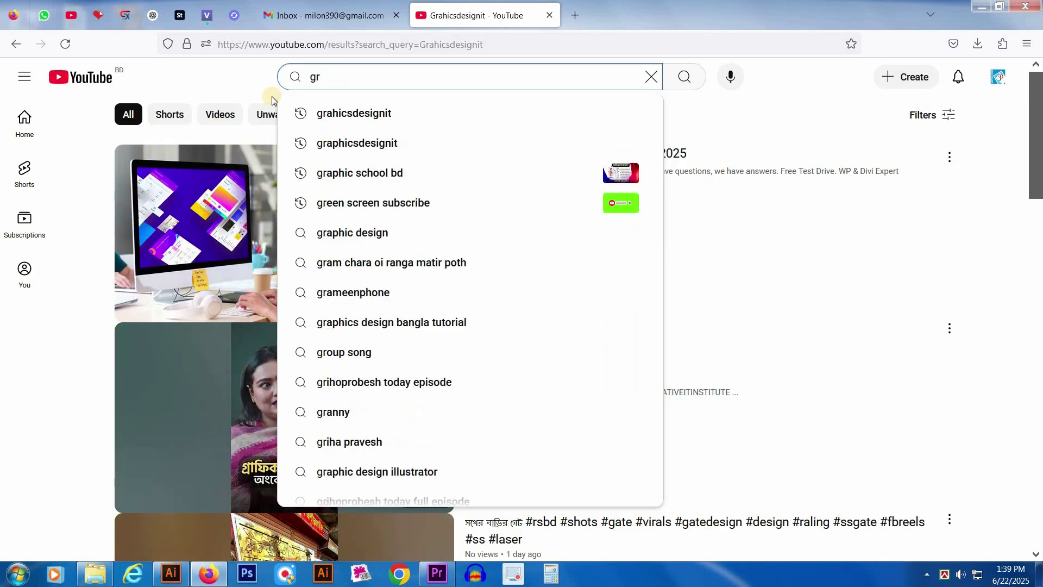
type("ap")
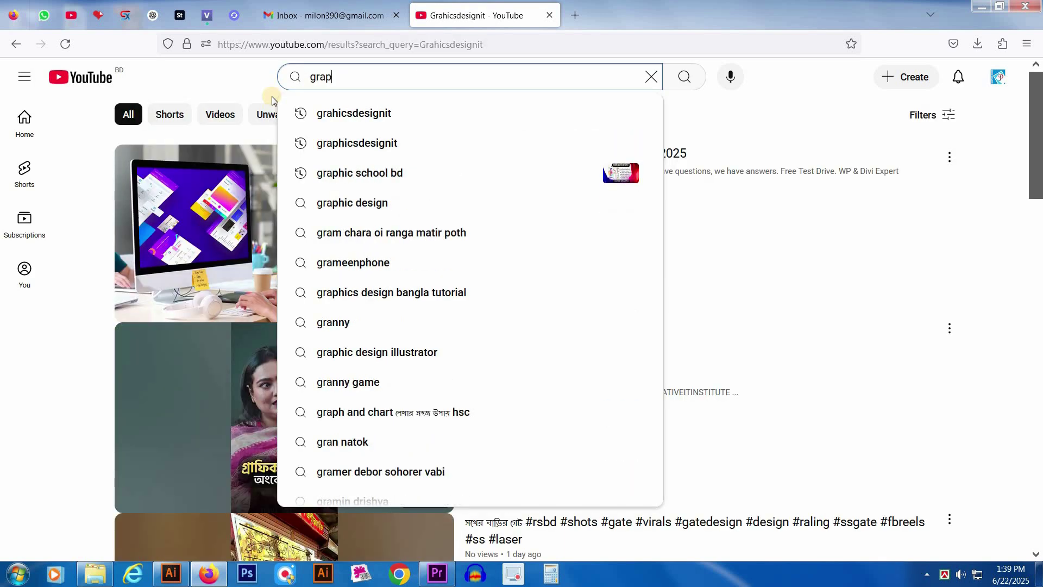
type("hicsde")
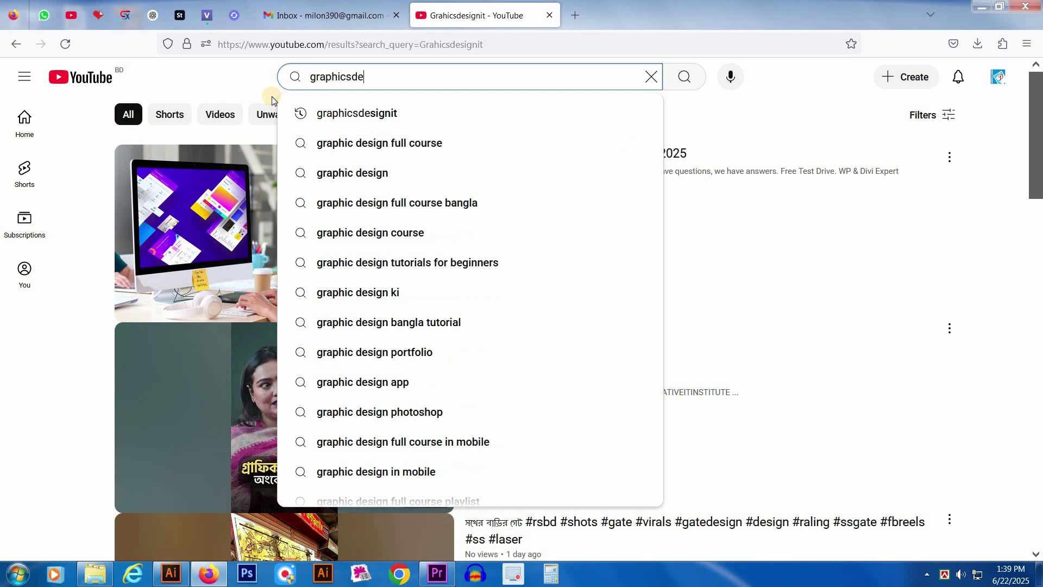
type("signit")
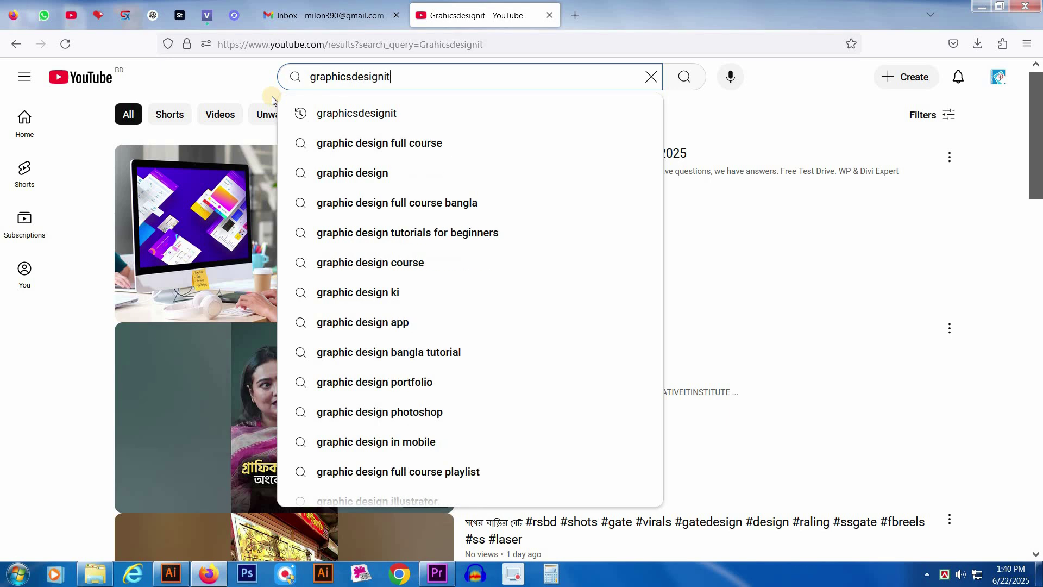
key("Return")
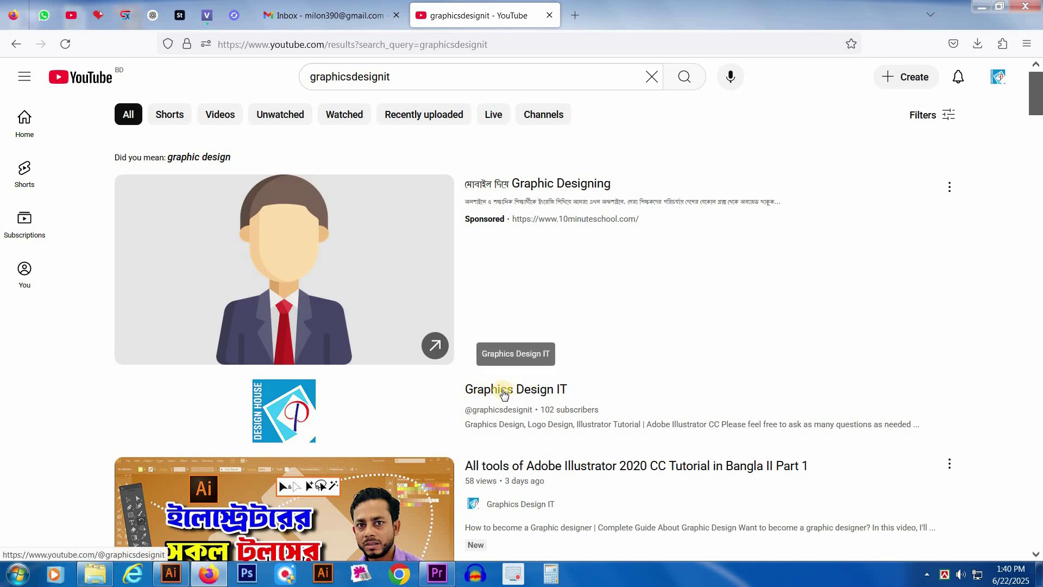
Open the Graphics Design IT channel and look through its home page down to the created playlists
left_click(497, 390)
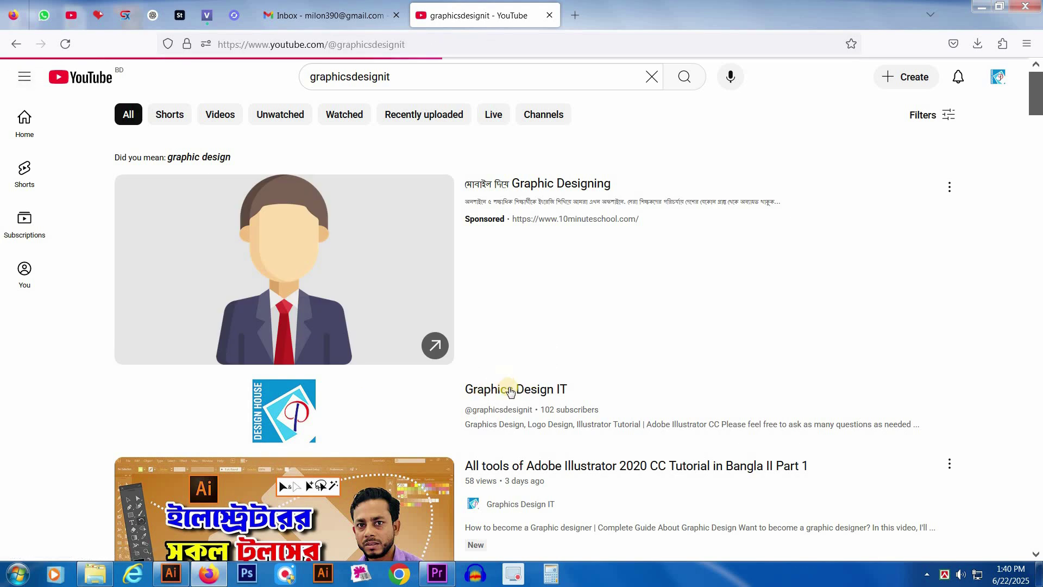
scroll(501, 374, "down", 10)
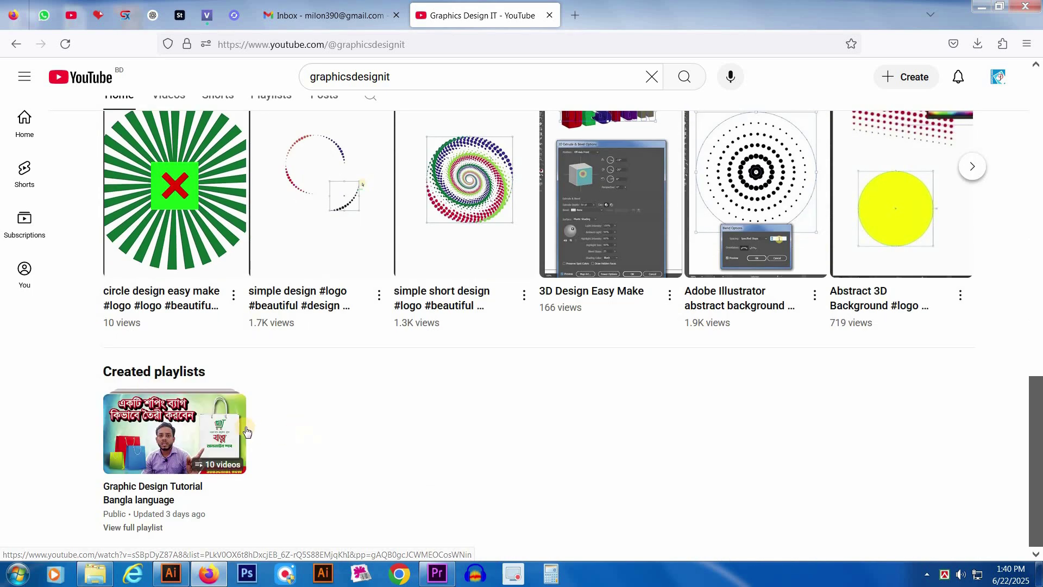
scroll(449, 426, "up", 5)
scroll(452, 426, "up", 8)
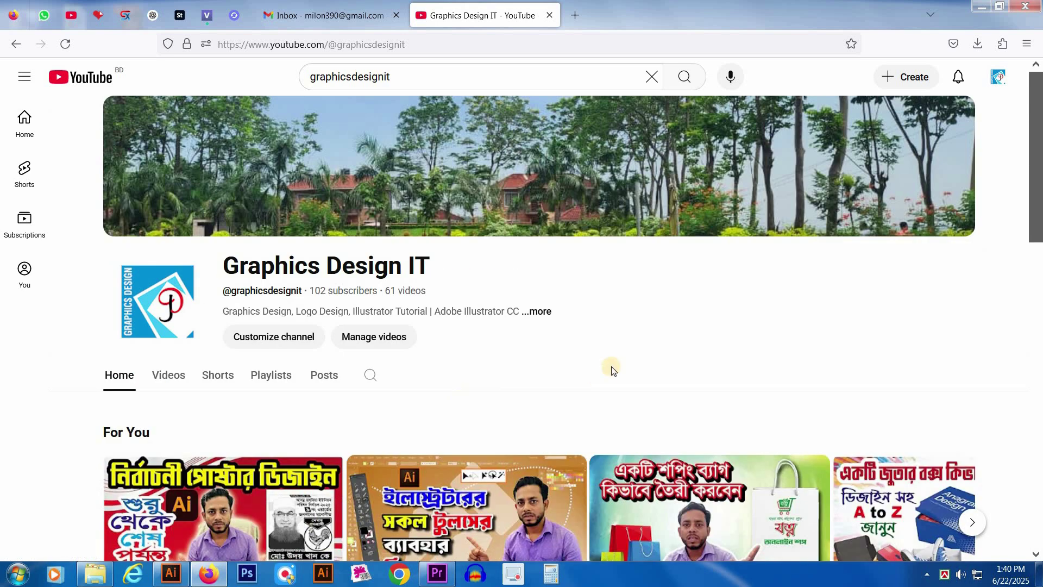
In Illustrator, draw a red ellipse about 104 mm wide and 37 mm high beneath the word "Graphics"
left_click(20, 106)
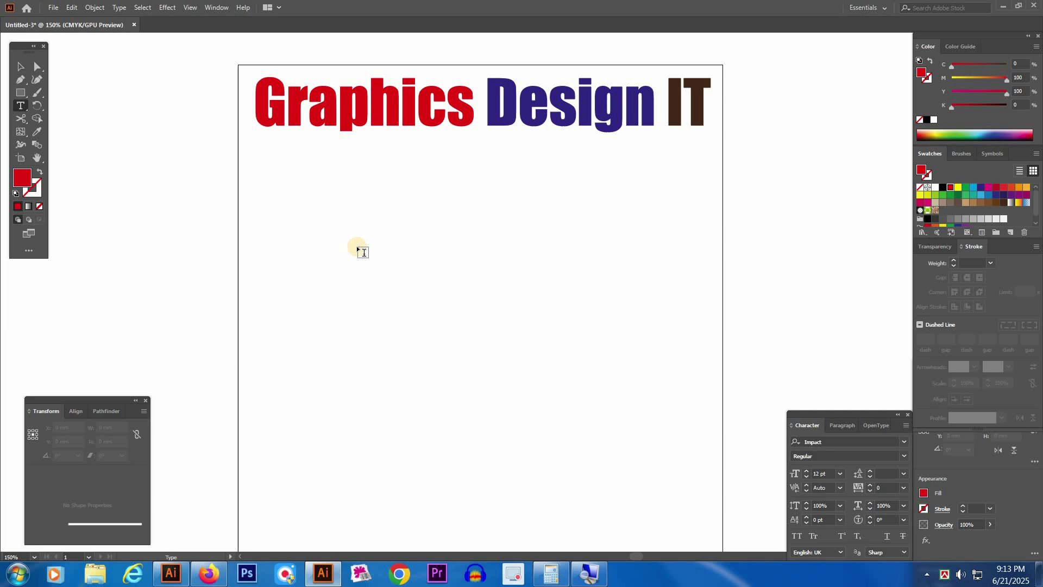
key("l")
left_click_drag(273, 177, 432, 268)
left_click_drag(504, 266, 511, 264)
key("v")
left_click_drag(454, 233, 443, 233)
left_click(475, 346)
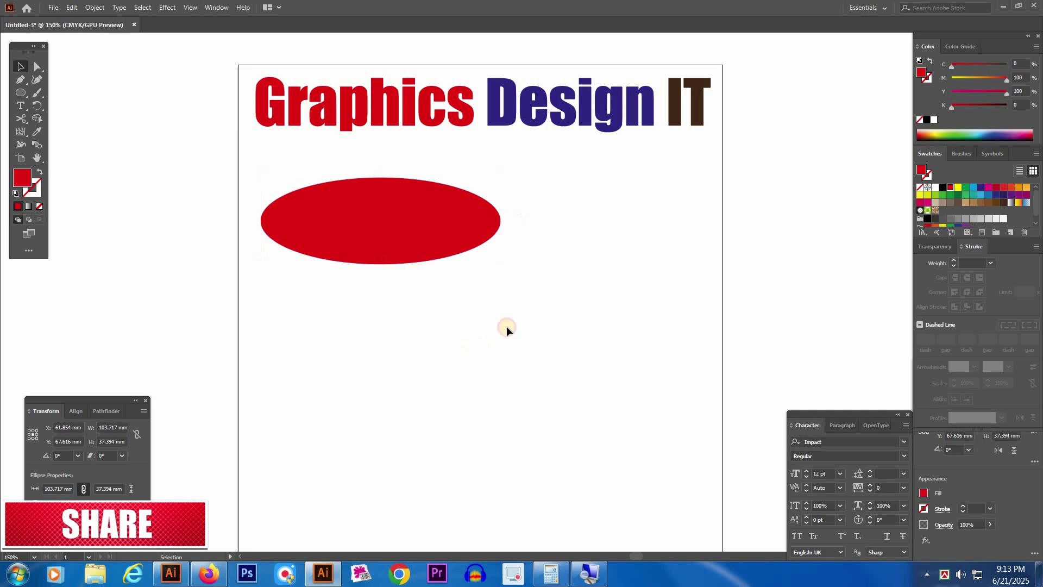
Draw a red rectangle about 81 mm wide and 37 mm high to the right of the ellipse, and nudge both shapes into place
key("m")
left_click_drag(520, 187, 706, 272)
key("v")
left_click_drag(582, 235, 579, 231)
left_click_drag(424, 232, 421, 231)
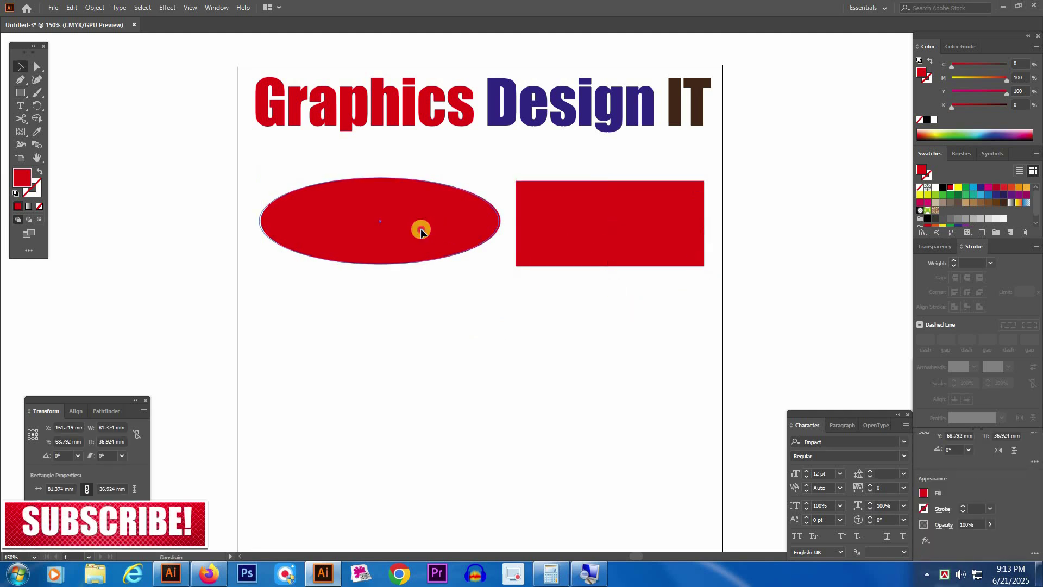
Fill the rectangle with dark blue and the ellipse with green
left_click(547, 226)
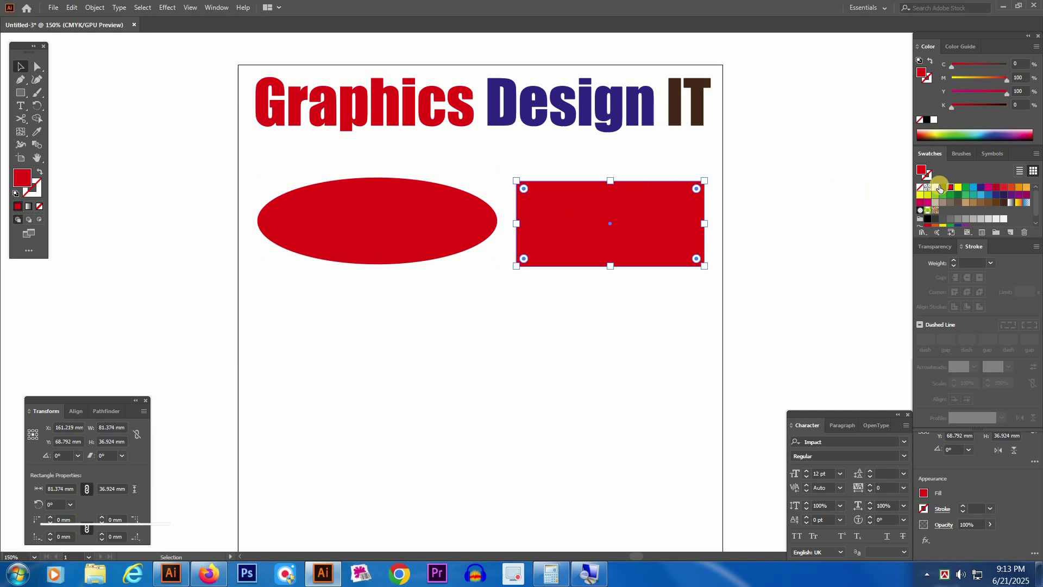
left_click(981, 187)
left_click(542, 340)
left_click(421, 217)
left_click(967, 189)
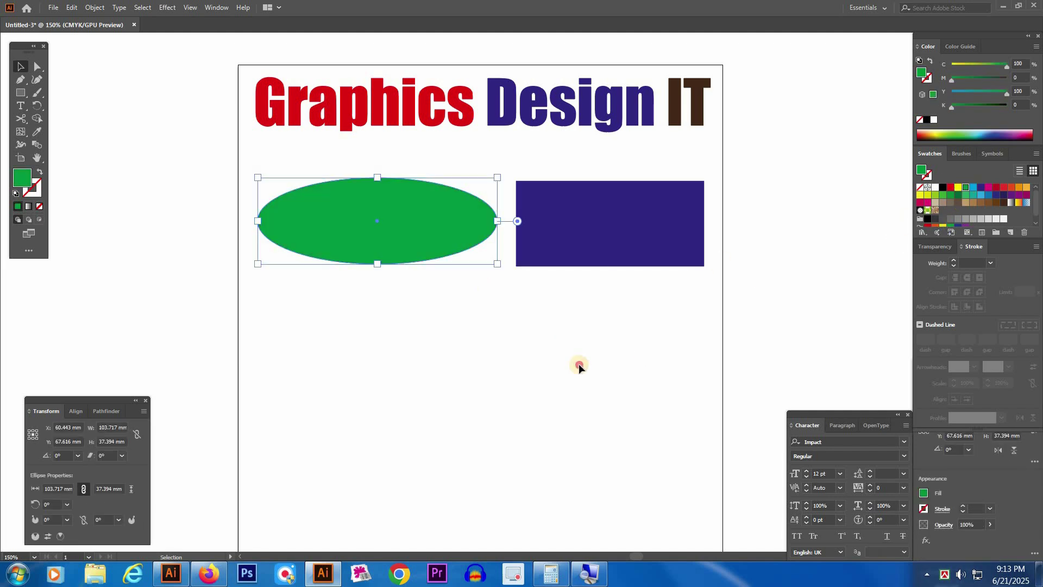
Move the green ellipse down into the empty area of the artboard, below and left of the rectangle
left_click(579, 364)
left_click(594, 228)
left_click(505, 337)
left_click(421, 228)
left_click_drag(422, 236, 442, 322)
left_click_drag(435, 375, 455, 387)
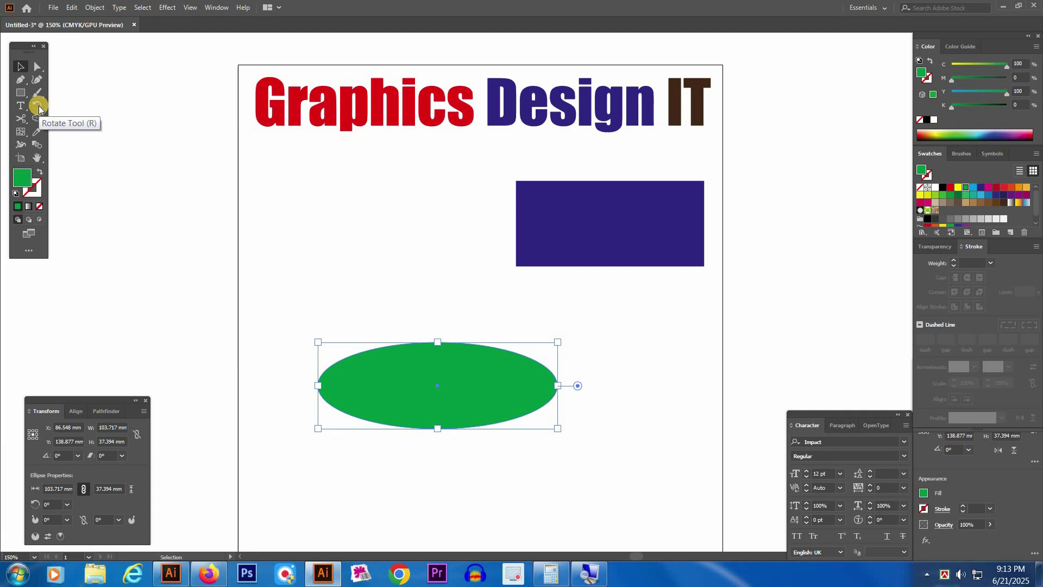
Review the Rotate, Scale, Reflect and Shear tools in their shared tool group and choose the Rotate tool
left_click(38, 108)
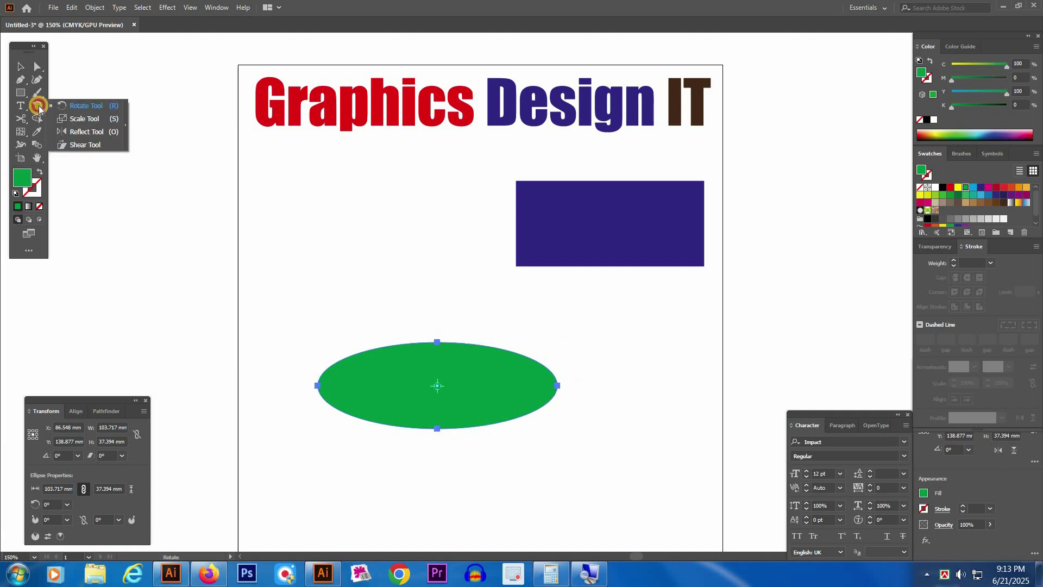
left_click_drag(38, 109, 82, 136)
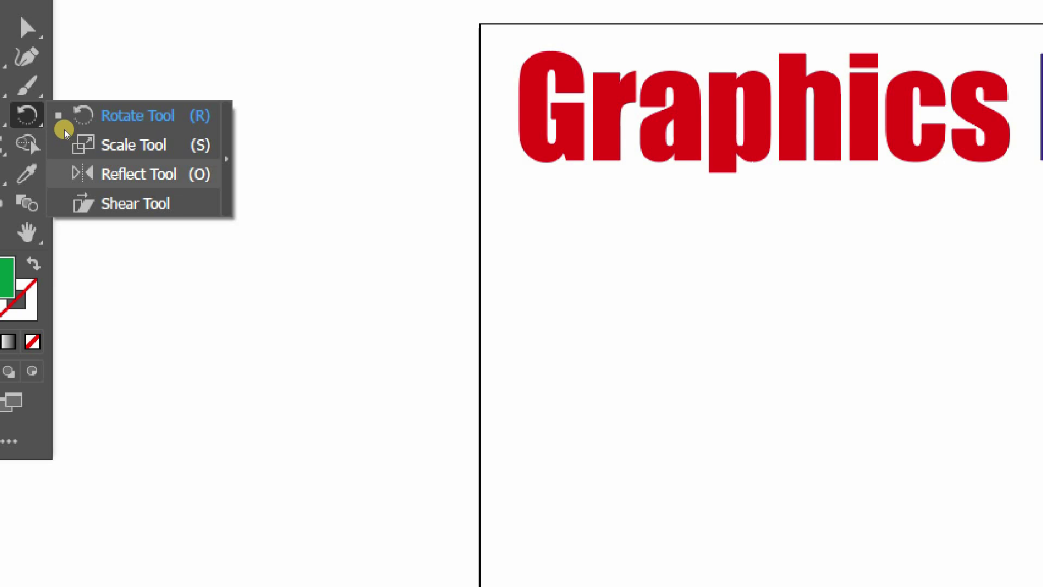
left_click(79, 106)
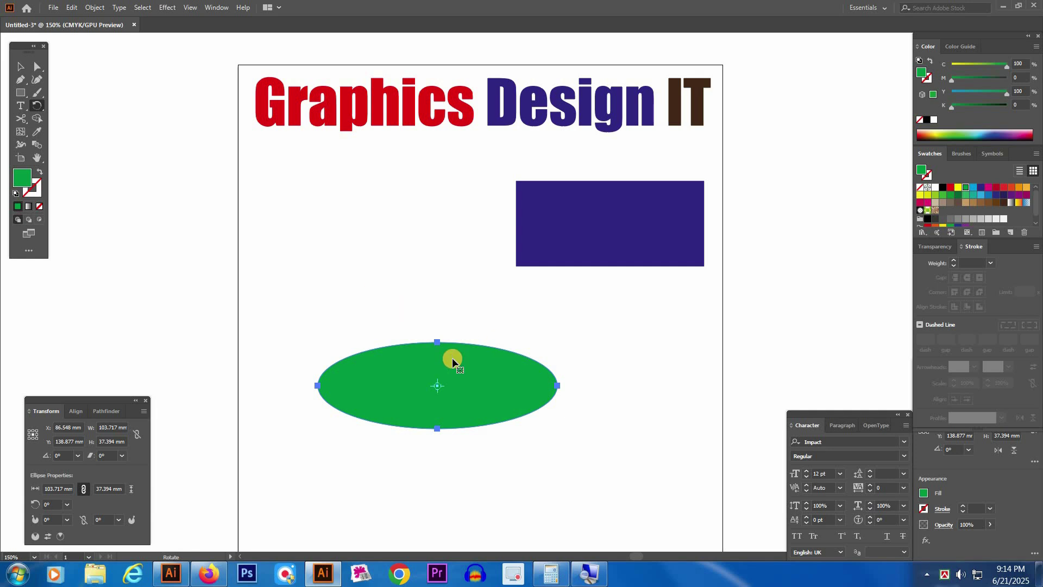
Move the green ellipse slightly upward and rotate it freehand about its centre to an angle of about 4°
key("v")
left_click_drag(442, 367, 468, 373)
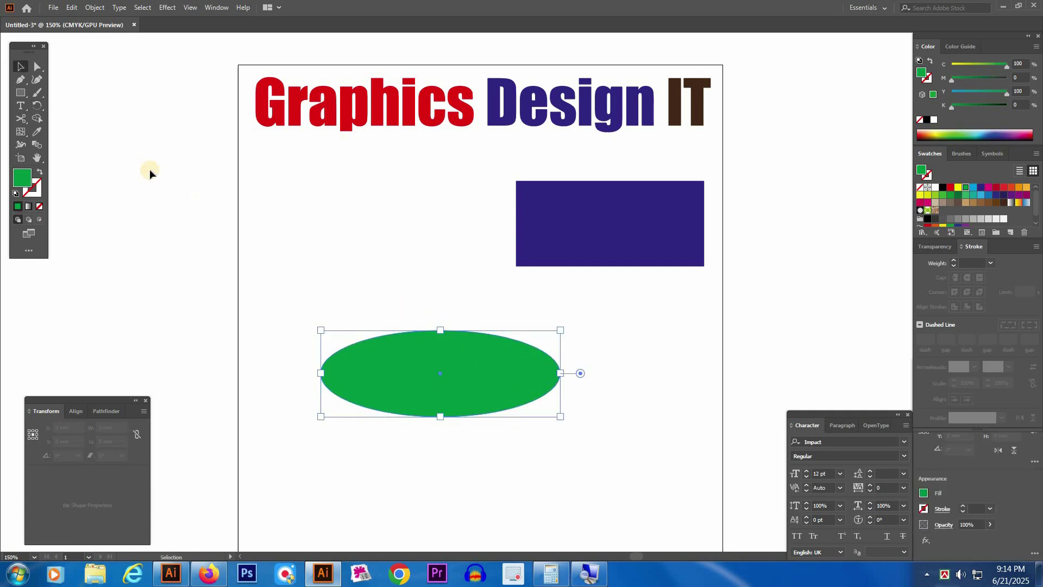
left_click(37, 105)
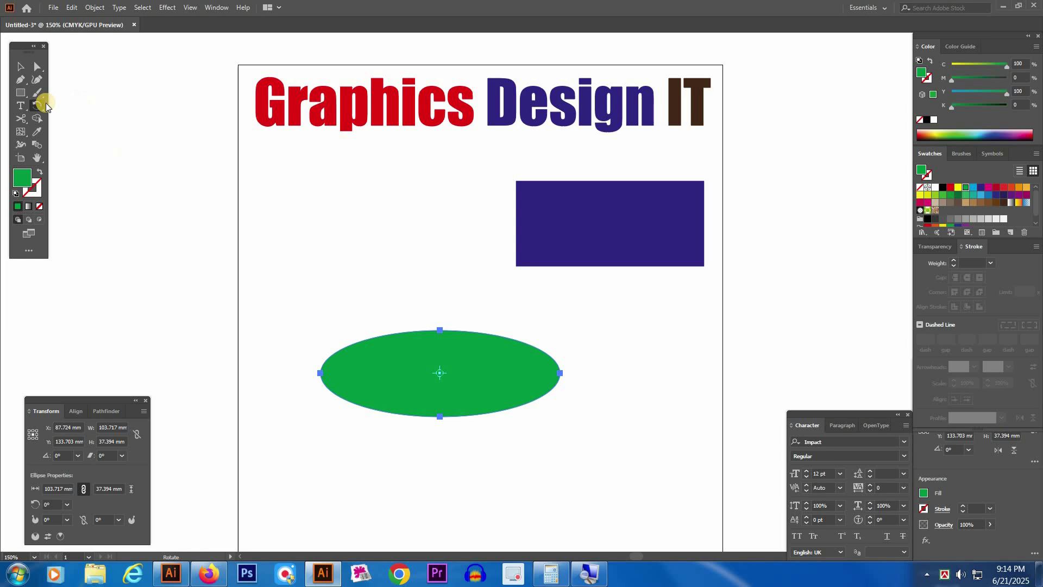
left_click(439, 372)
left_click_drag(550, 380, 517, 308)
left_click_drag(517, 308, 543, 367)
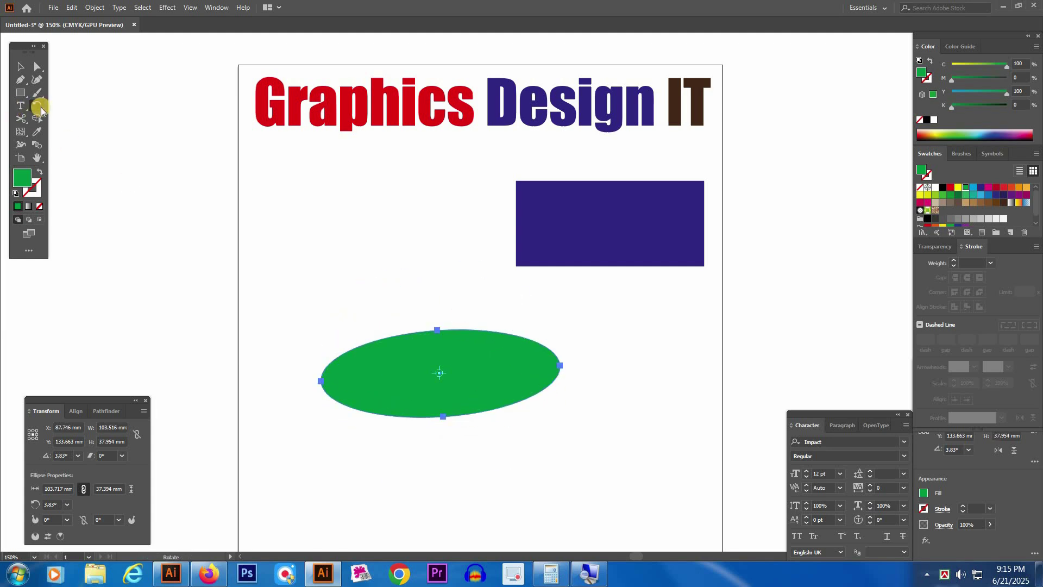
left_click(571, 426, "alt")
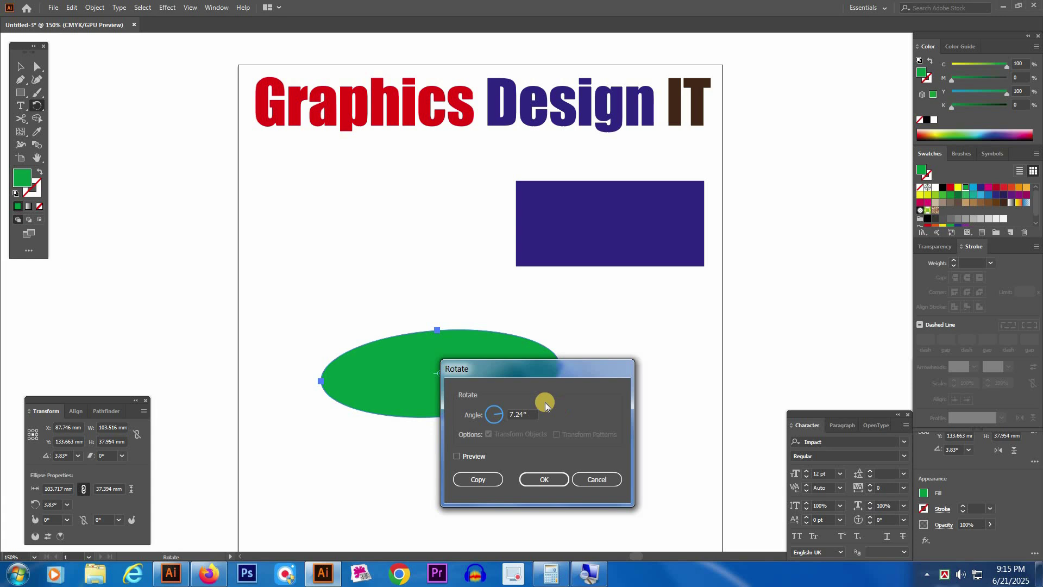
left_click_drag(562, 374, 692, 395)
left_click(723, 499)
Move the tilted green ellipse about 12 mm higher on the artboard and keep it selected
key("v")
left_click(481, 380)
left_click_drag(480, 380, 471, 352)
scroll(484, 348, "down", 1)
left_click(341, 239)
left_click_drag(399, 382, 424, 354)
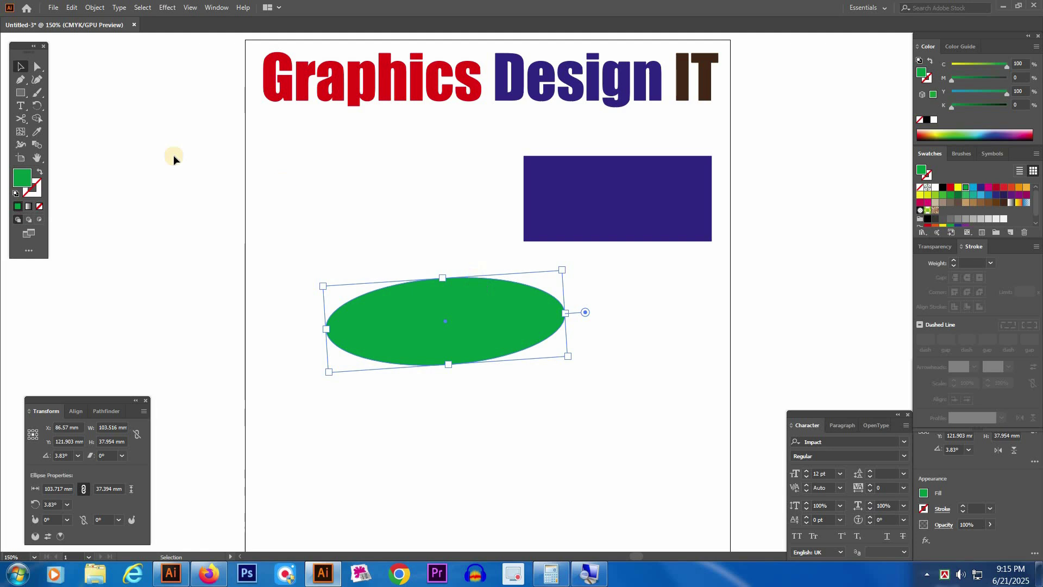
Open the Rotate options for the ellipse and preview a 90° rotation
left_click(35, 107)
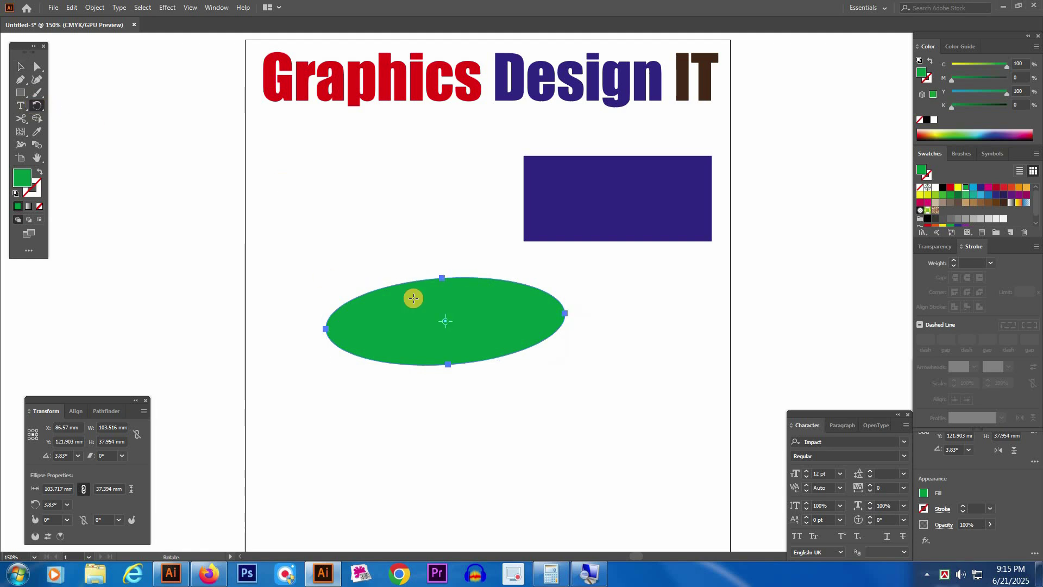
left_click(469, 324, "alt")
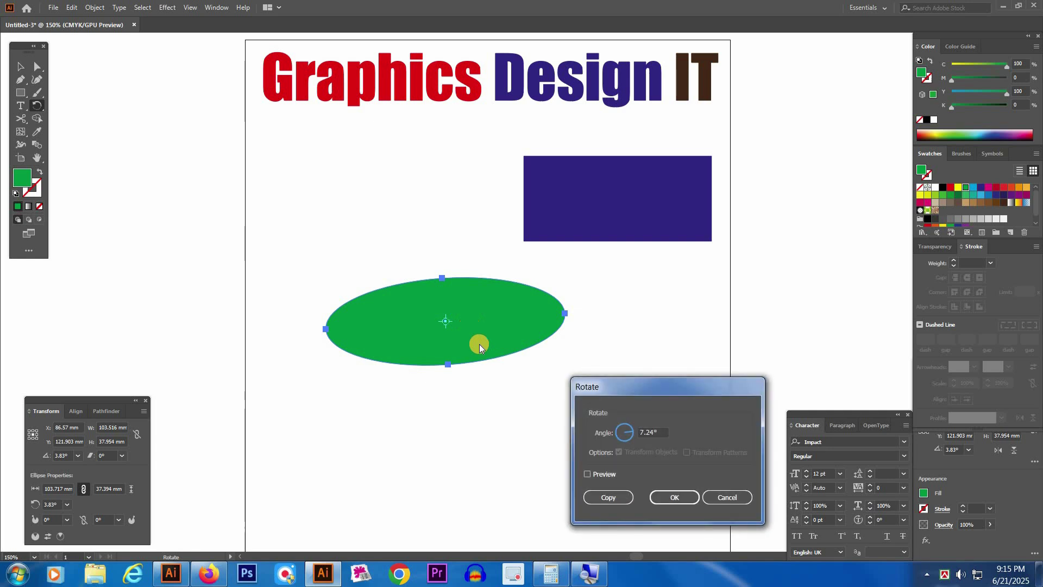
double_click(663, 433)
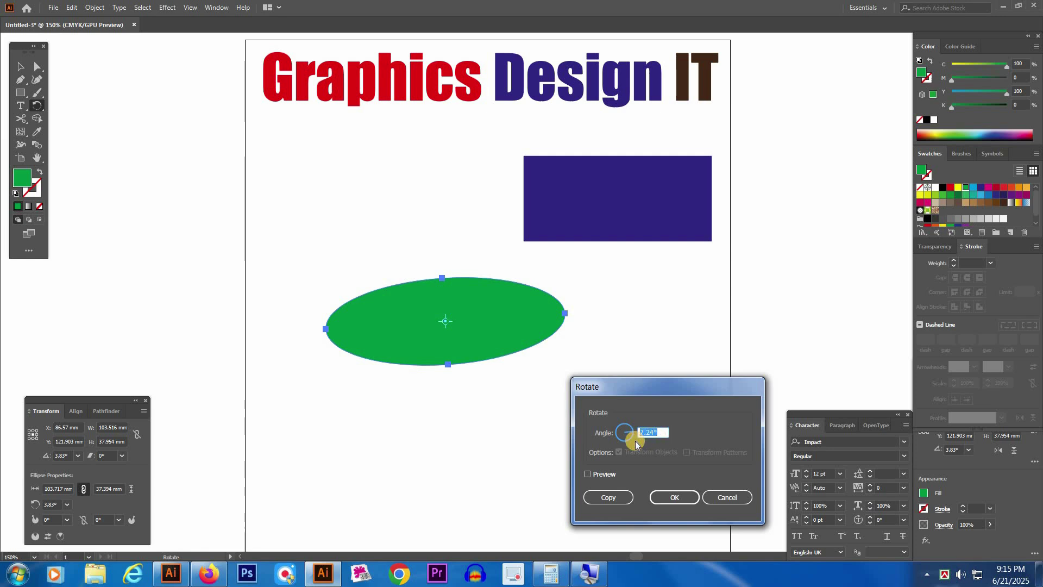
type("90")
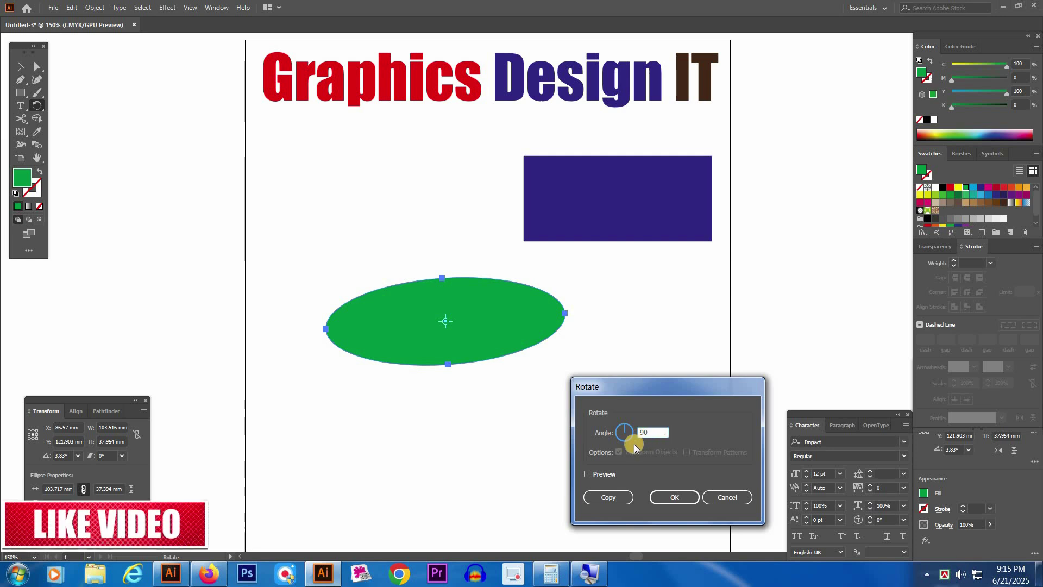
left_click(587, 474)
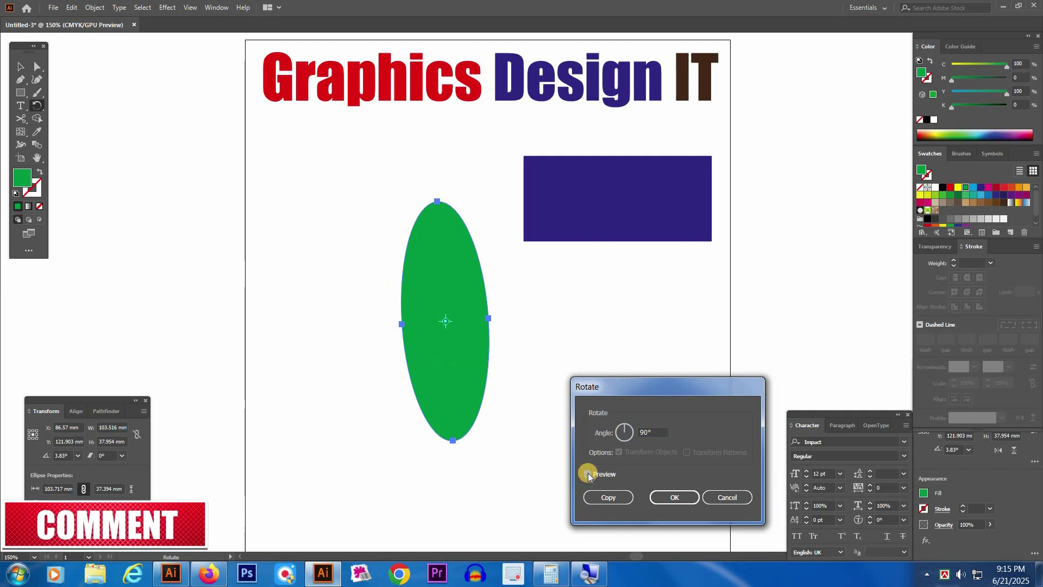
Set the rotation angle to 45°, compare it with the preview on and off, and create a rotated copy of the ellipse
double_click(637, 433)
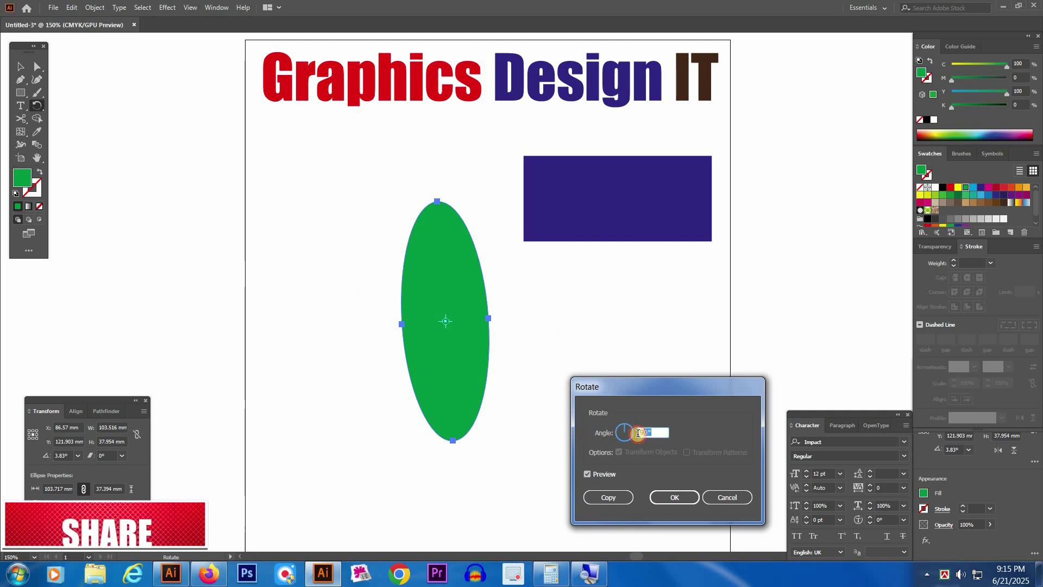
type("45")
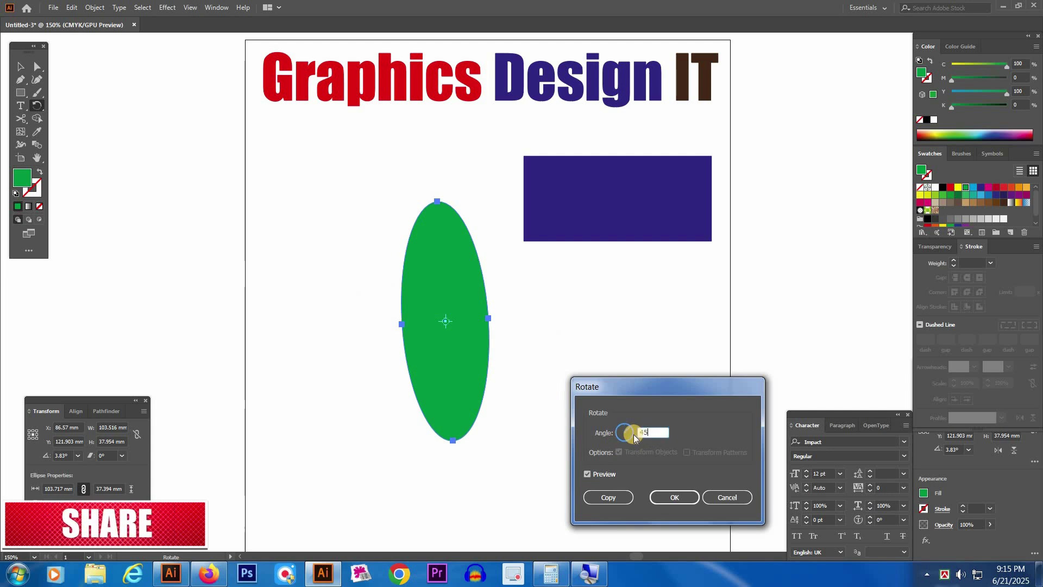
left_click(587, 474)
left_click(600, 474)
left_click(600, 474)
left_click(600, 474)
left_click(600, 474)
left_click(599, 474)
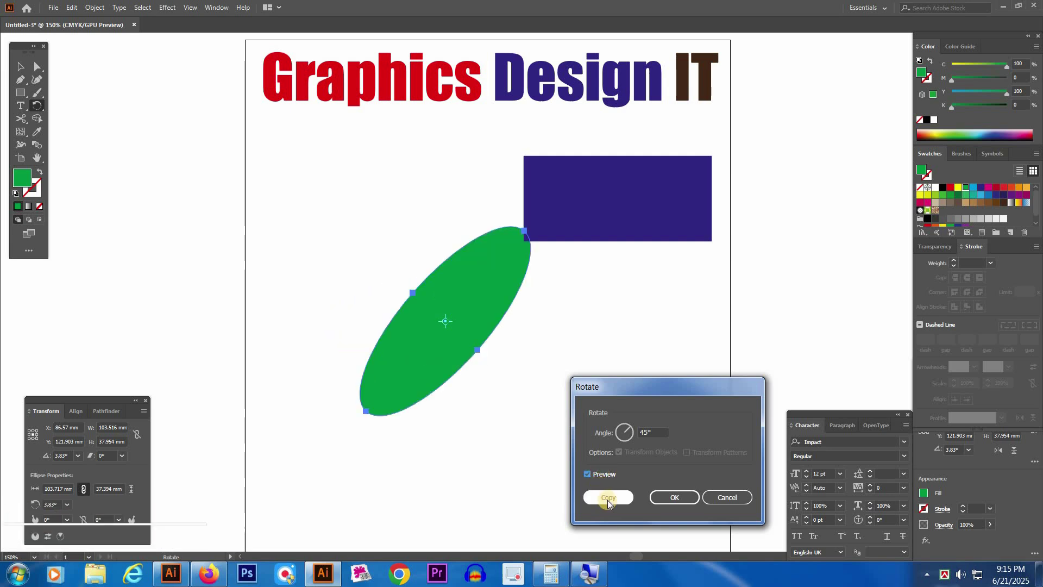
left_click(607, 498)
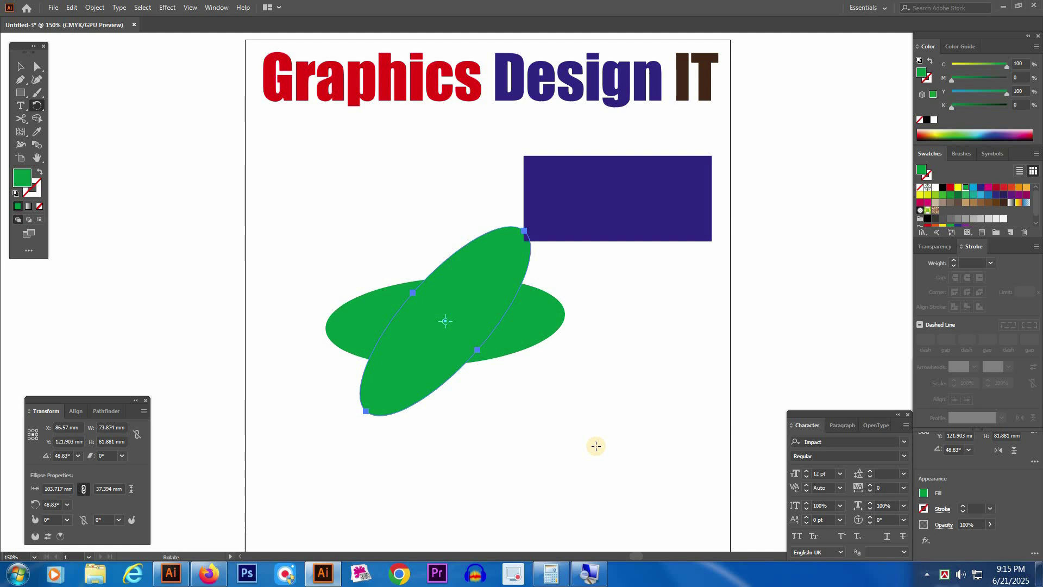
Repeat the 45° rotated copy of the green ellipse twice to complete an eight-petal flower
key("v")
key("ctrl+d")
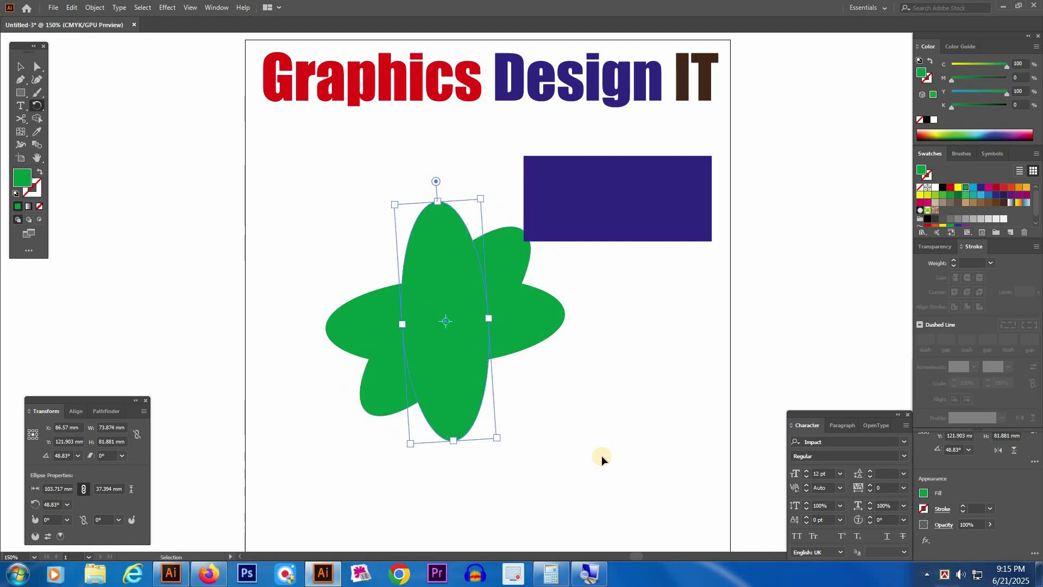
key("ctrl+d")
key("r")
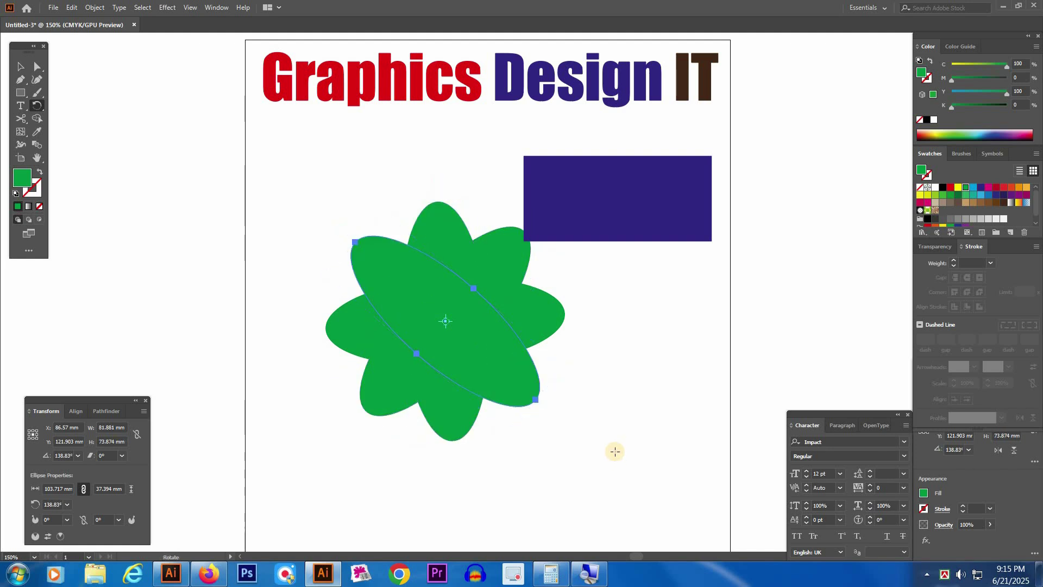
Select all four overlapping green ellipses and move the flower up and to the left, just below the title
key("v")
left_click_drag(308, 274, 580, 445)
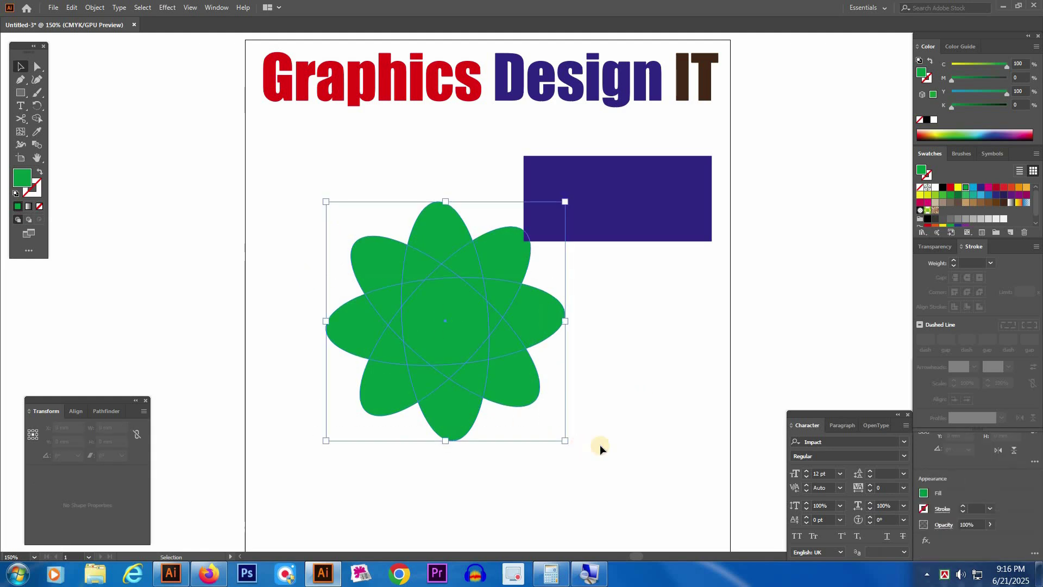
key("a")
key("v")
left_click_drag(478, 326, 441, 281)
Move the blue rectangle lower on the artboard and rotate it freehand about its lower-left corner to about 180.6°
left_click_drag(636, 185, 643, 309)
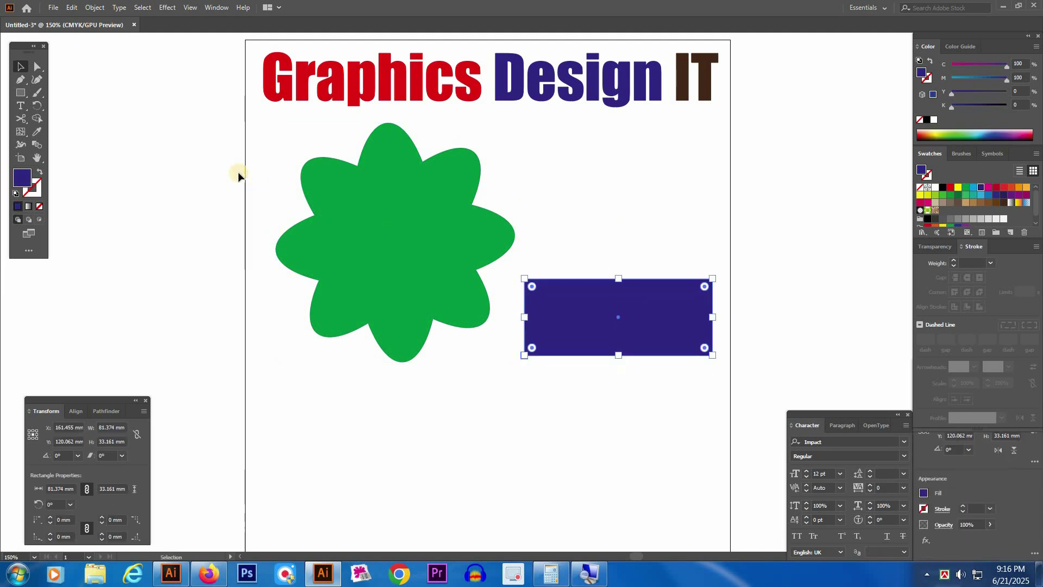
left_click(37, 105)
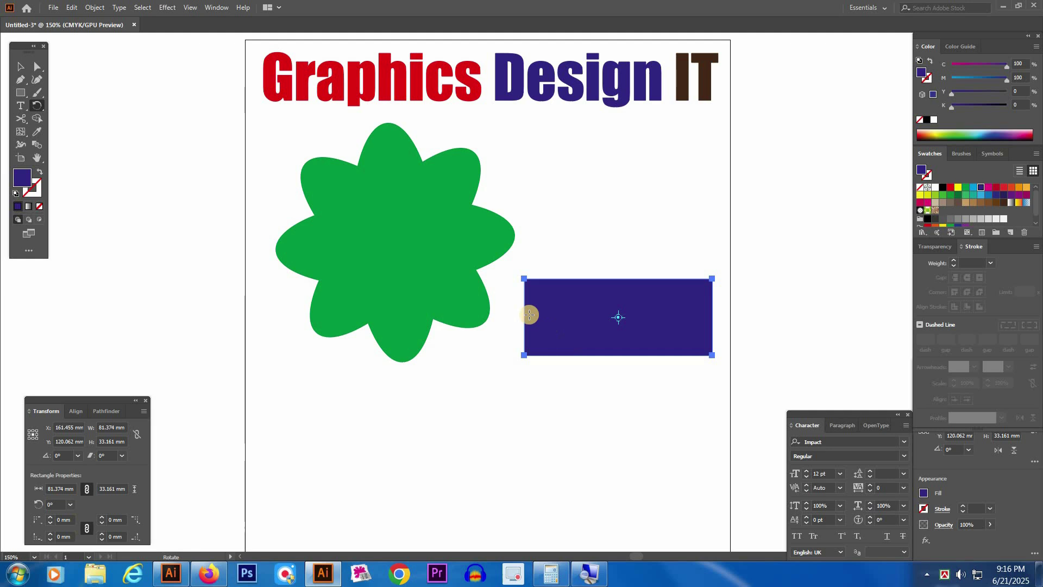
left_click(523, 354)
left_click_drag(618, 352, 473, 397)
Open the Rotate options for the blue rectangle and rotate it by 11° with the preview on
key("Return")
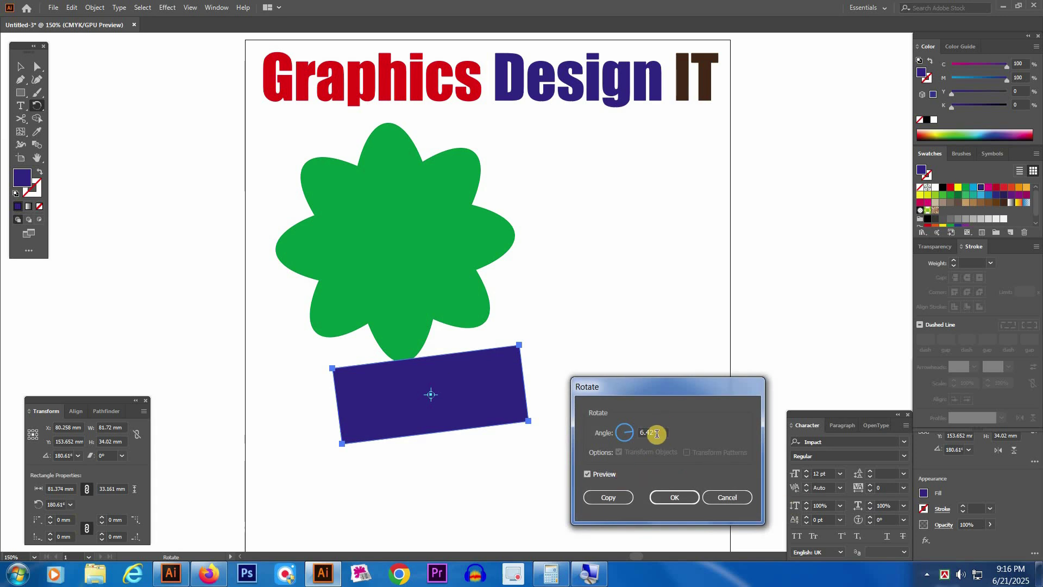
left_click(630, 427)
mouse_move(630, 431)
left_mouse_down()
mouse_move(623, 436)
mouse_move(633, 431)
left_mouse_up()
left_click(674, 498)
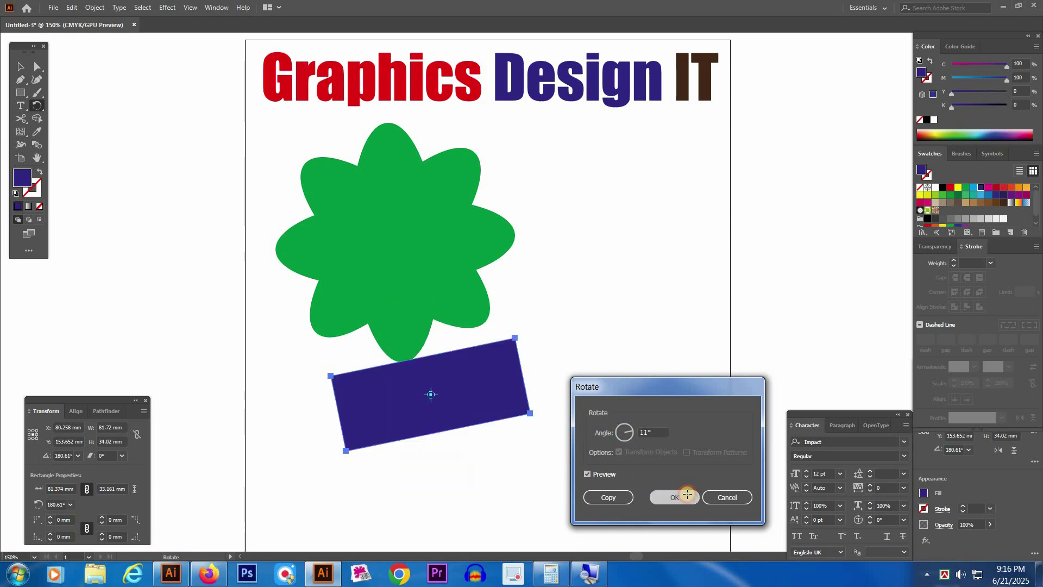
Delete the tilted blue rectangle, then group the green flower's four ellipses and leave the flower deselected
key("v")
left_click(460, 411)
left_click(460, 411)
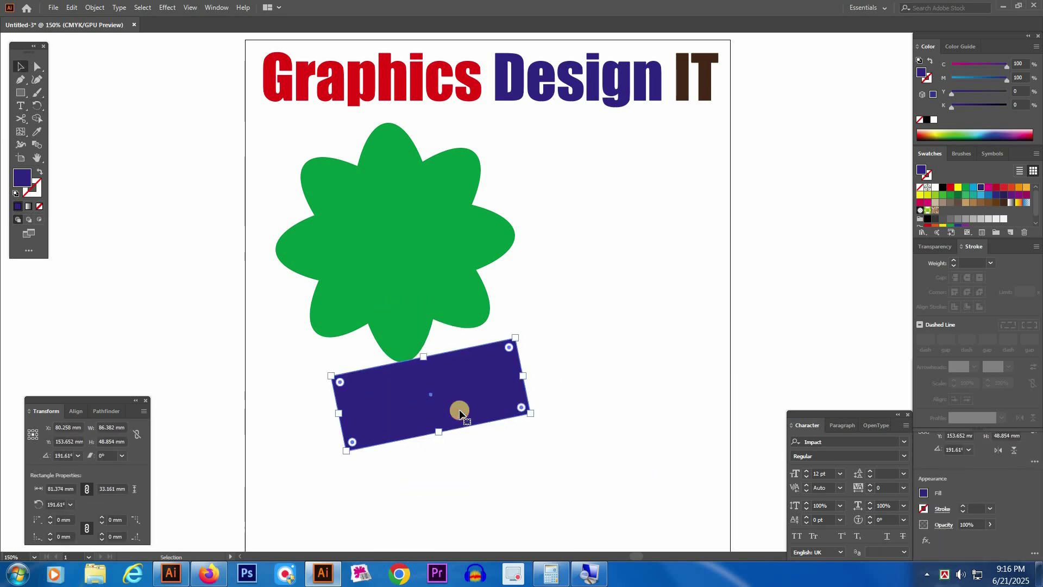
key("Delete")
left_click_drag(281, 161, 558, 344)
left_click(390, 242)
left_click(601, 256)
Draw a rectangle about 79 × 57 mm to the right of the green flower and fill it red
key("m")
left_click_drag(552, 188, 712, 322)
left_click_drag(857, 305, 713, 295)
left_click(950, 187)
key("v")
left_click(586, 403)
Switch to the Scale tool, move the red rectangle slightly up and the green flower slightly down, keeping the flower selected
left_click_drag(40, 103, 76, 115)
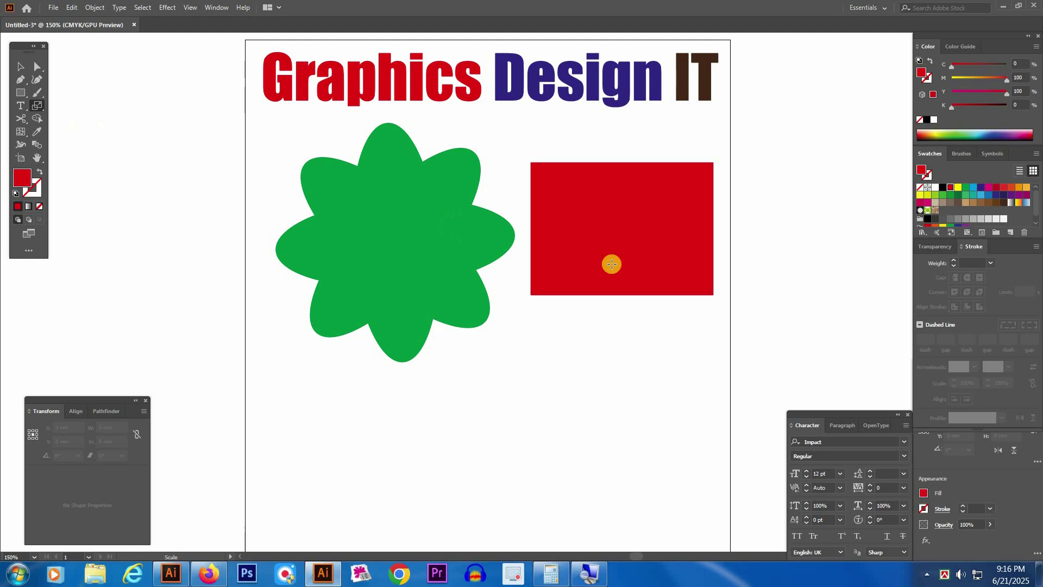
left_click(641, 256, "ctrl")
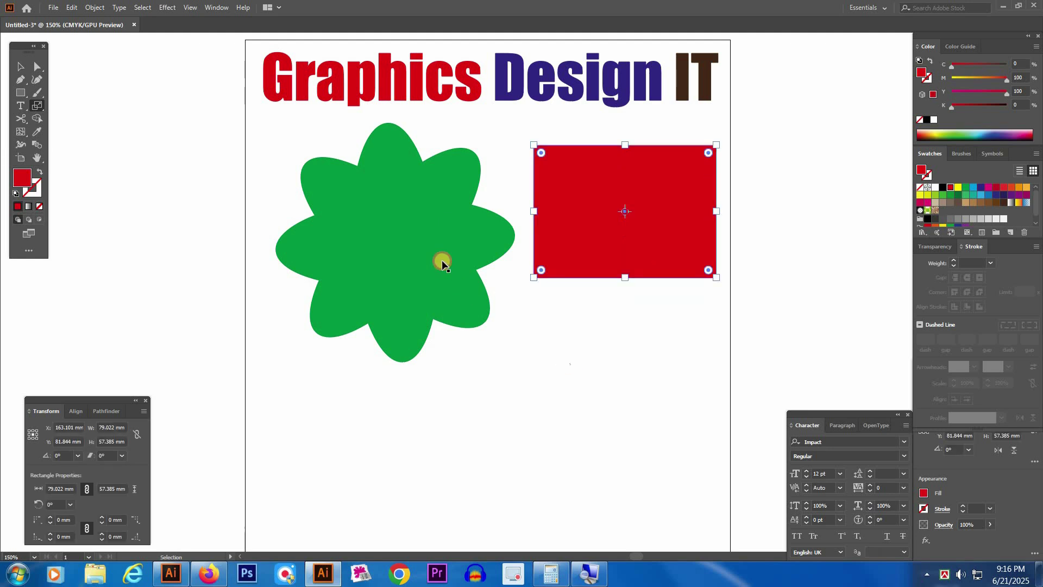
left_click(457, 315, "ctrl")
scroll(452, 231, "down", 4)
scroll(468, 226, "up", 4)
left_click_drag(433, 266, 426, 279)
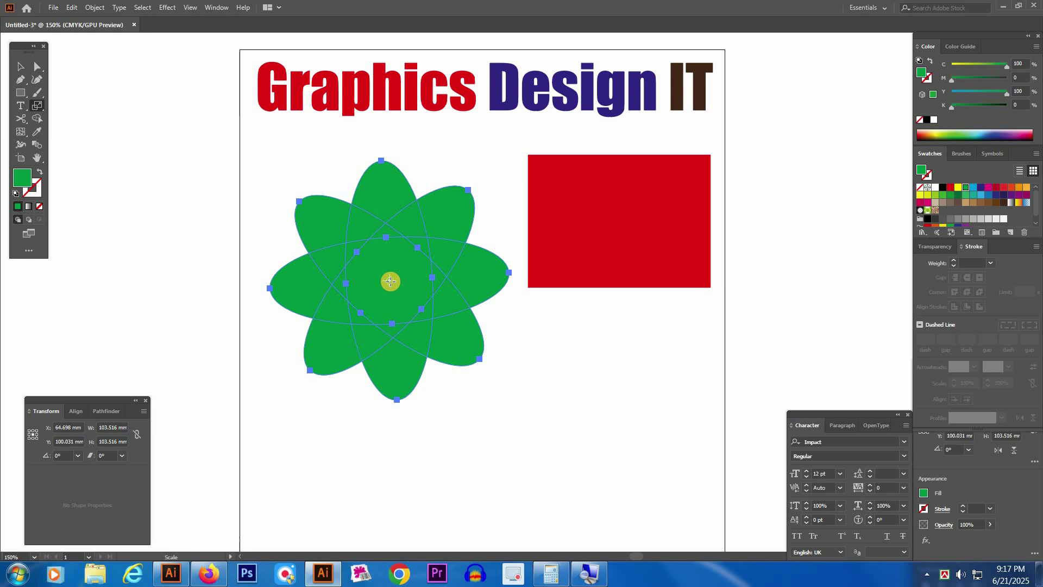
Open the Scale options for the flower, compare the preview on and off, and apply a uniform scale of 100%
left_click(390, 281, "alt")
left_click_drag(299, 293, 592, 252)
left_click(541, 299)
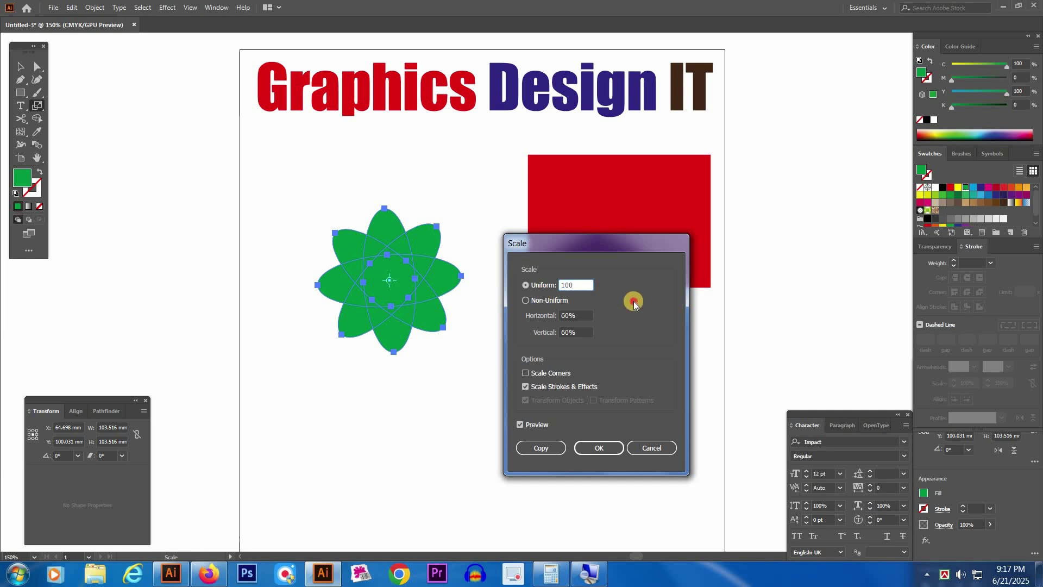
left_click(520, 425)
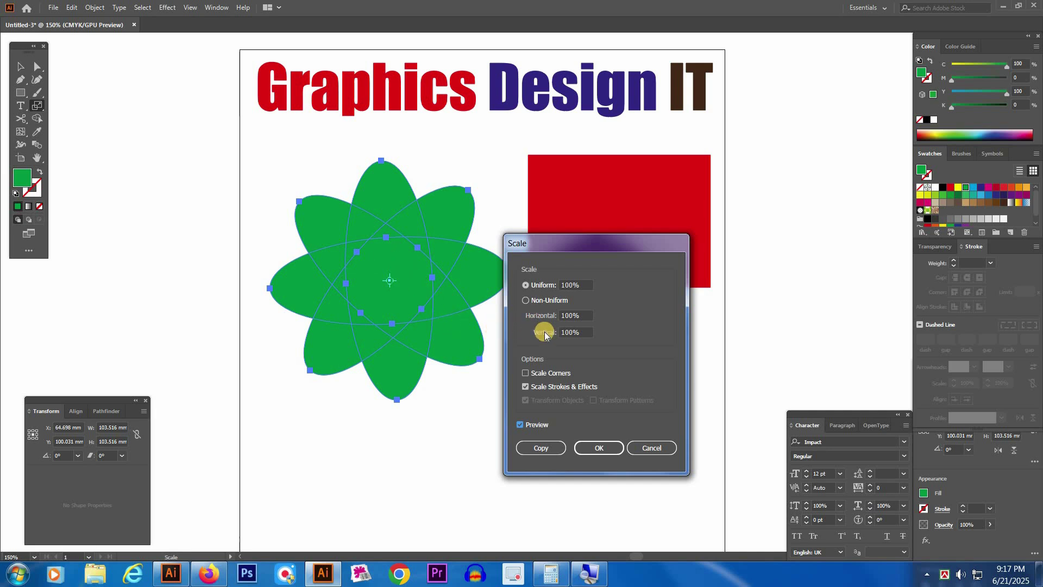
left_click(563, 285)
double_click(563, 286)
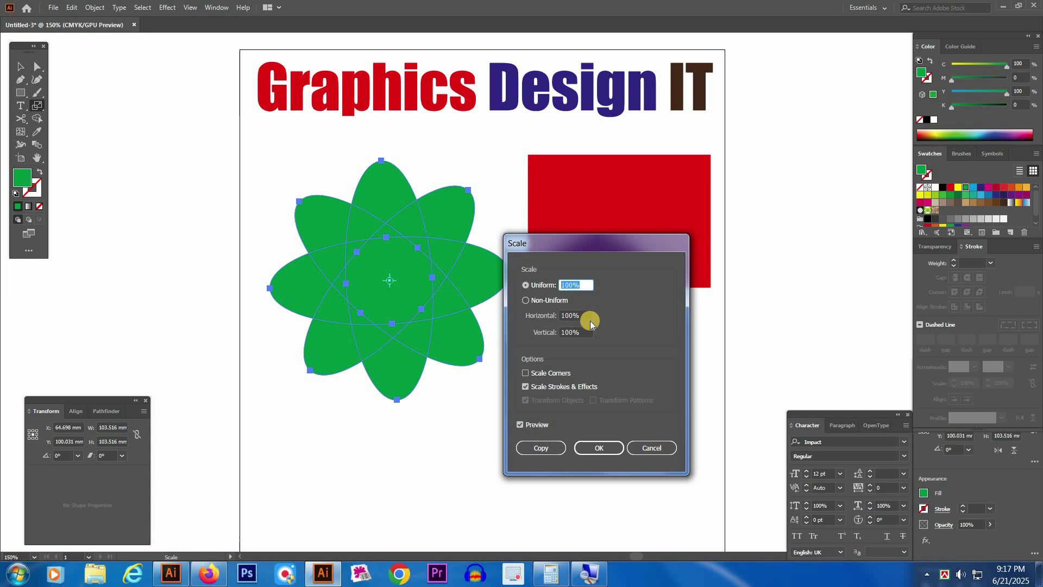
left_click(604, 451)
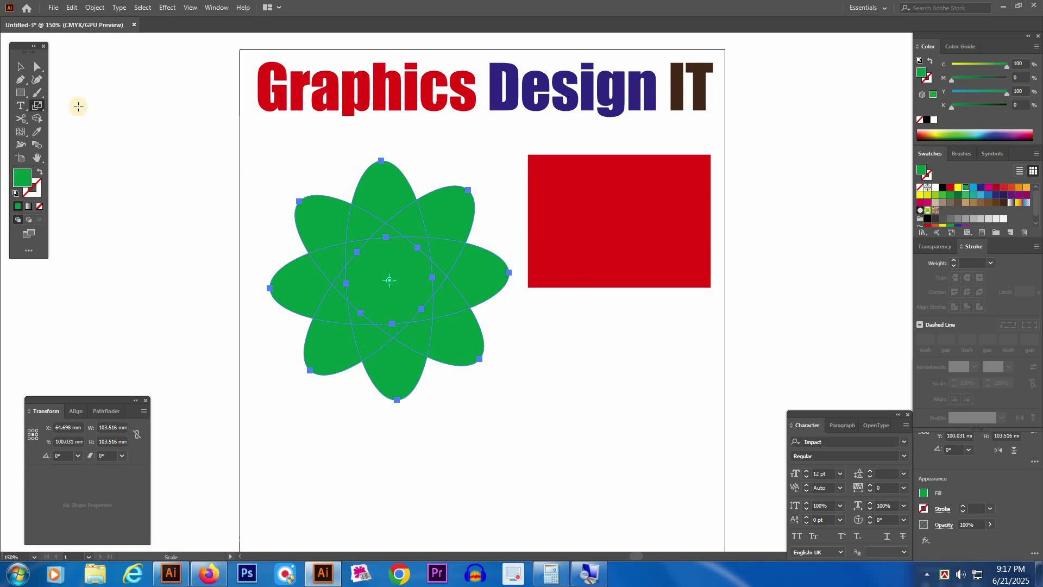
Scale the green flower uniformly to 90% about its centre
key("Return")
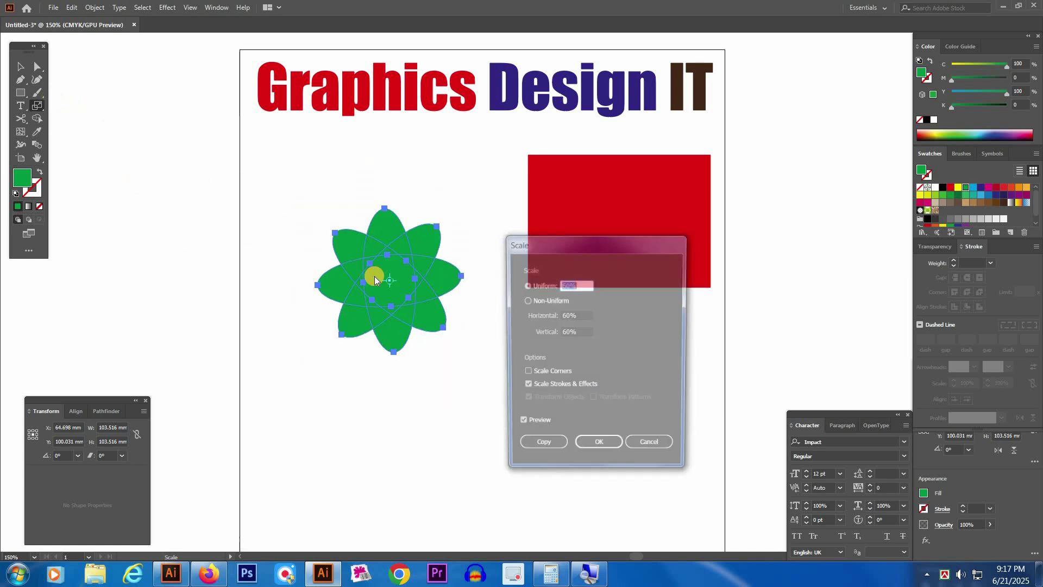
left_click_drag(529, 289, 518, 291)
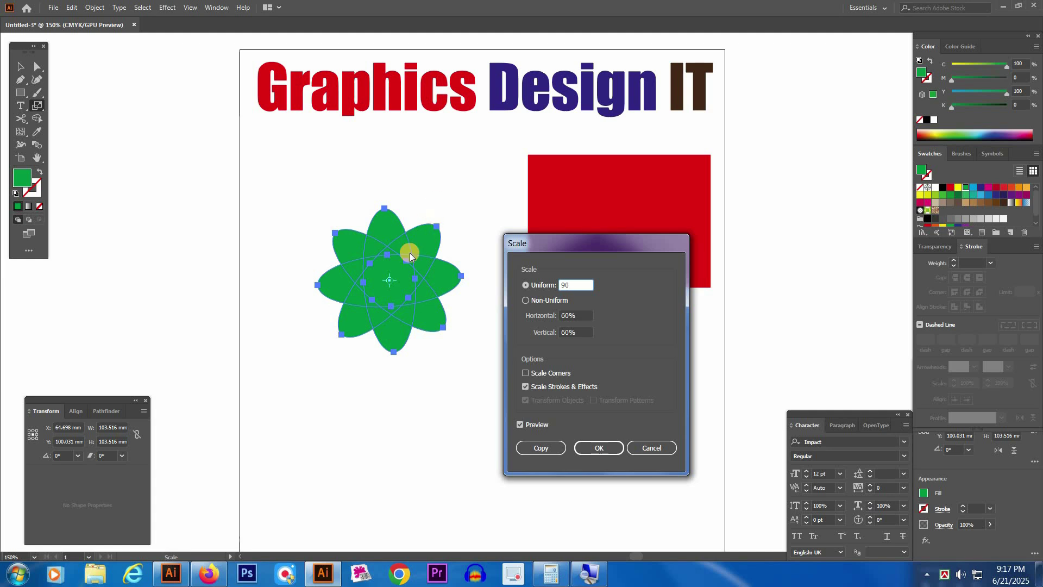
left_click(600, 447)
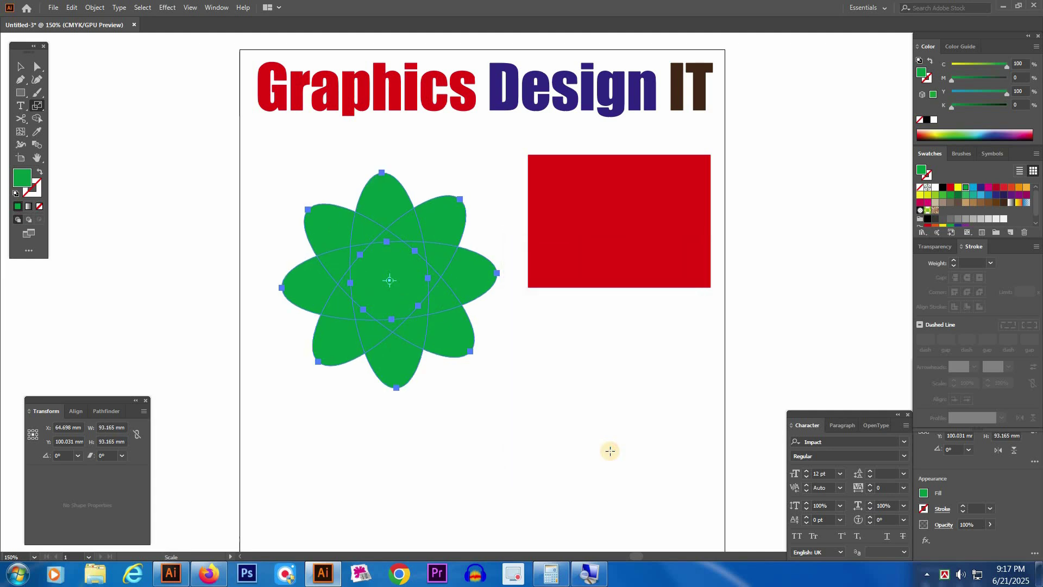
Scale the green flower uniformly to 70% about its centre and deselect it
left_click(394, 275, "alt")
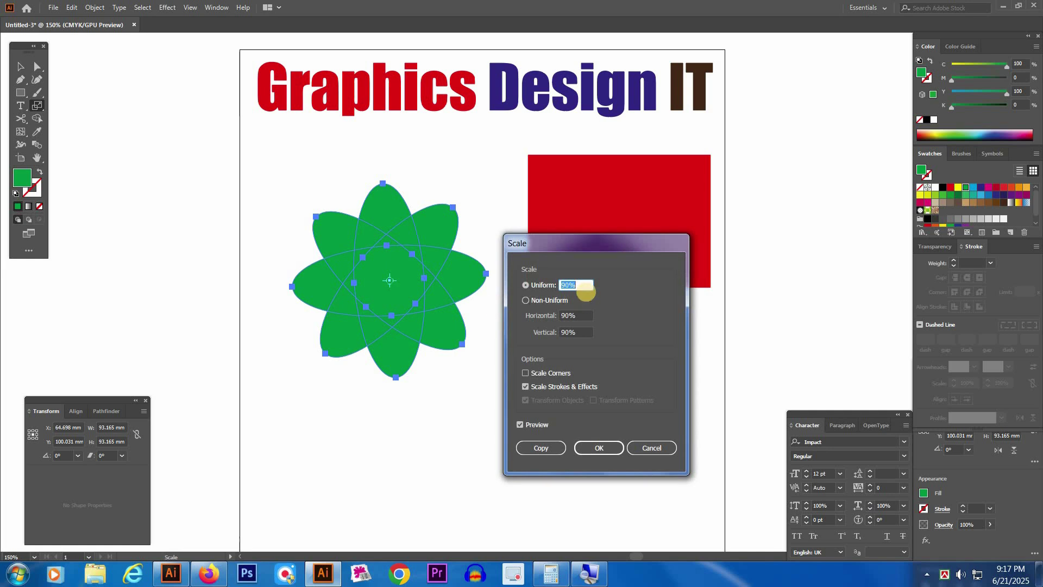
key("Return")
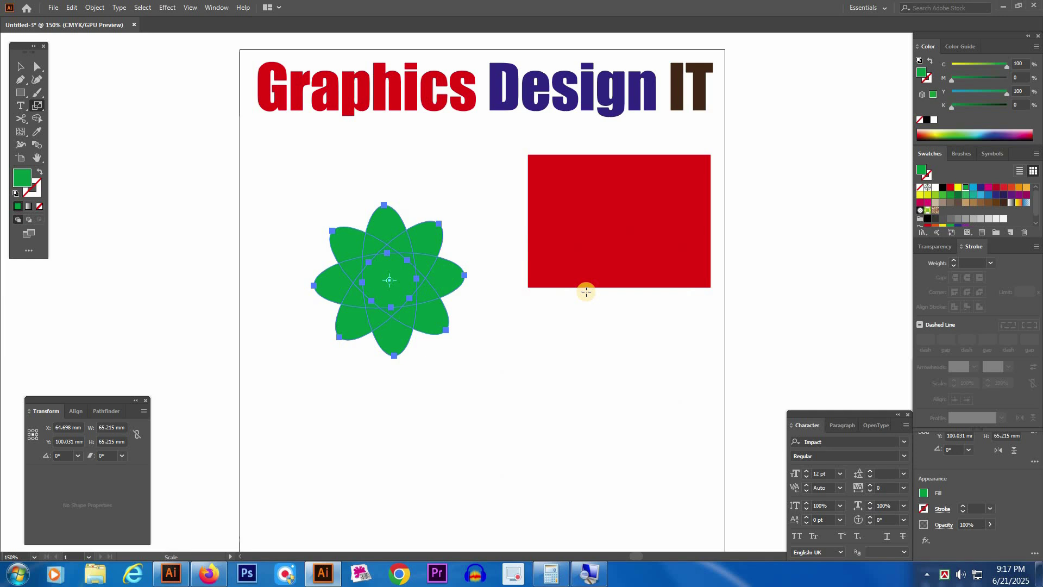
key("v")
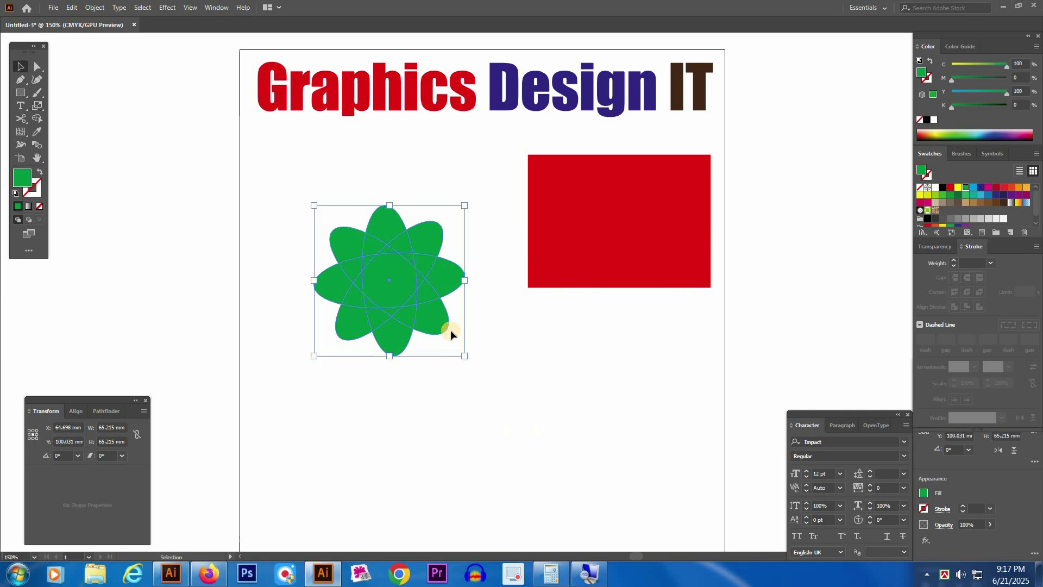
right_click(390, 277)
left_click(605, 400)
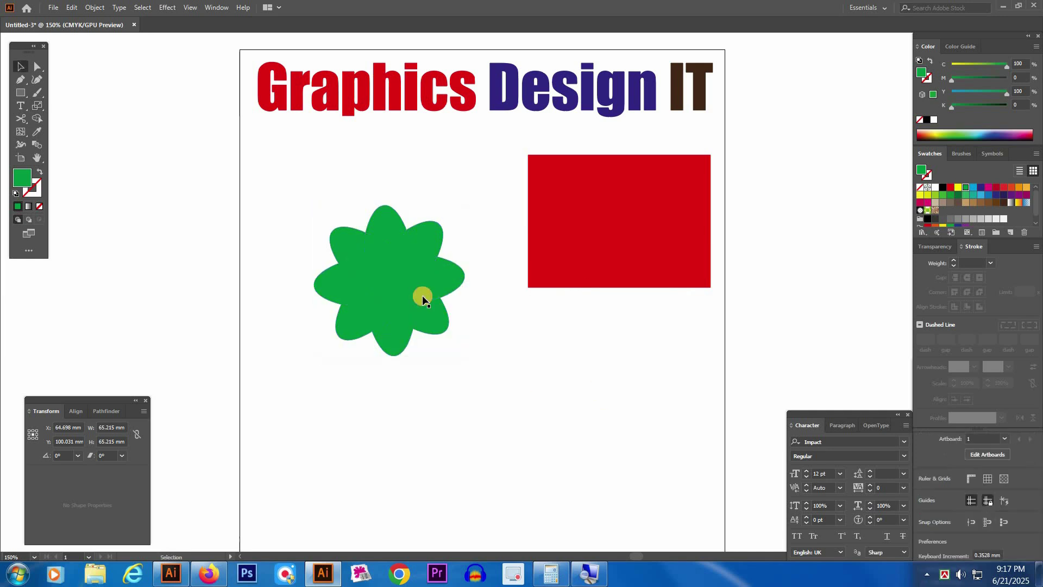
Select the green flower again, preview a uniform scale of 100%, and apply a uniform scale of 120%
left_click(403, 285)
left_click(37, 106)
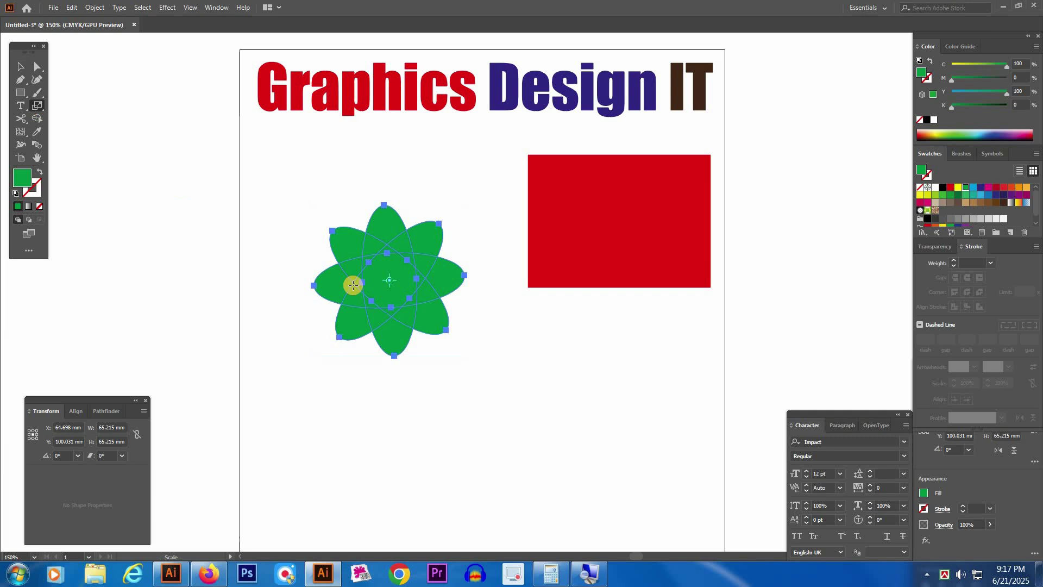
key("Return")
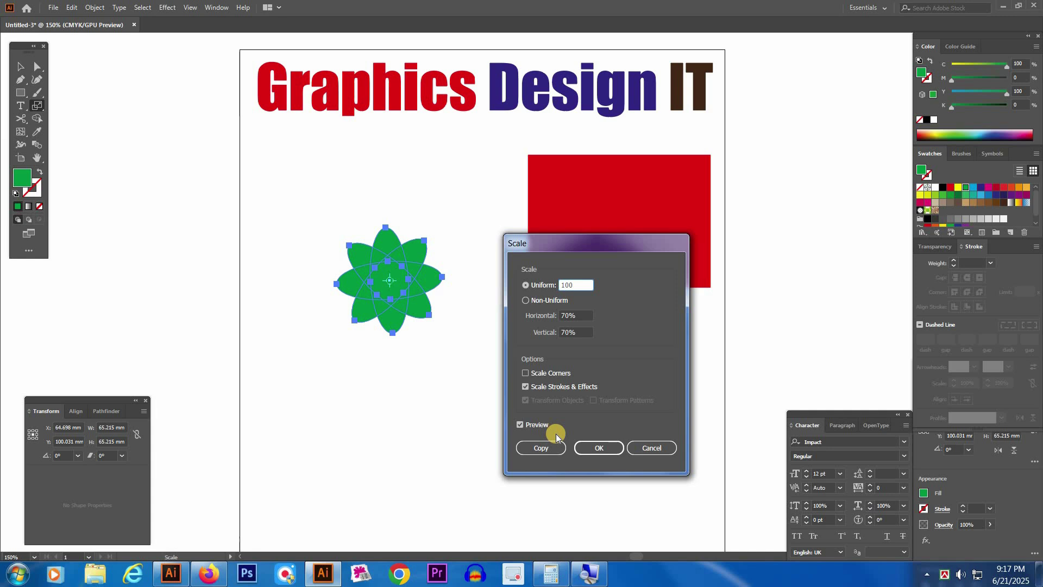
key("Tab")
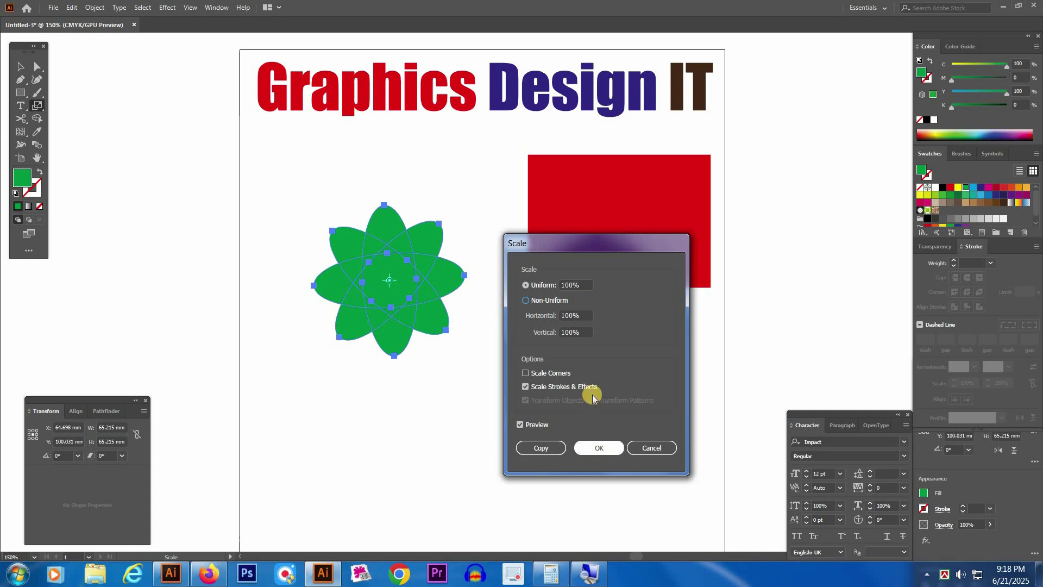
left_click(545, 286)
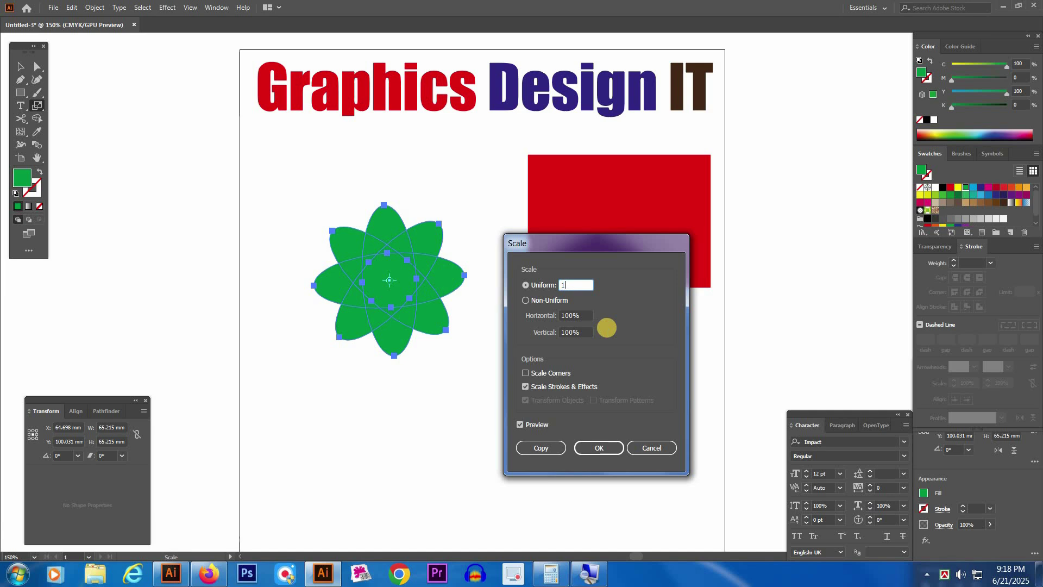
type("120")
key("Return")
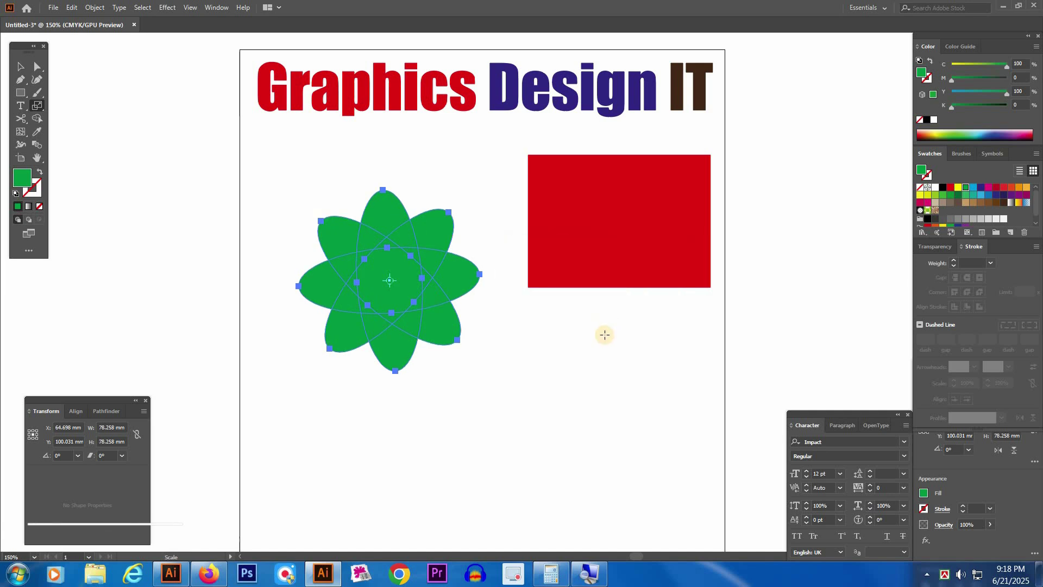
Move the green flower higher on the artboard to about X 61 mm, Y 81 mm and keep it selected
key("v")
left_click_drag(425, 301, 439, 350)
key("ctrl+z")
left_click(487, 373)
left_click(402, 260)
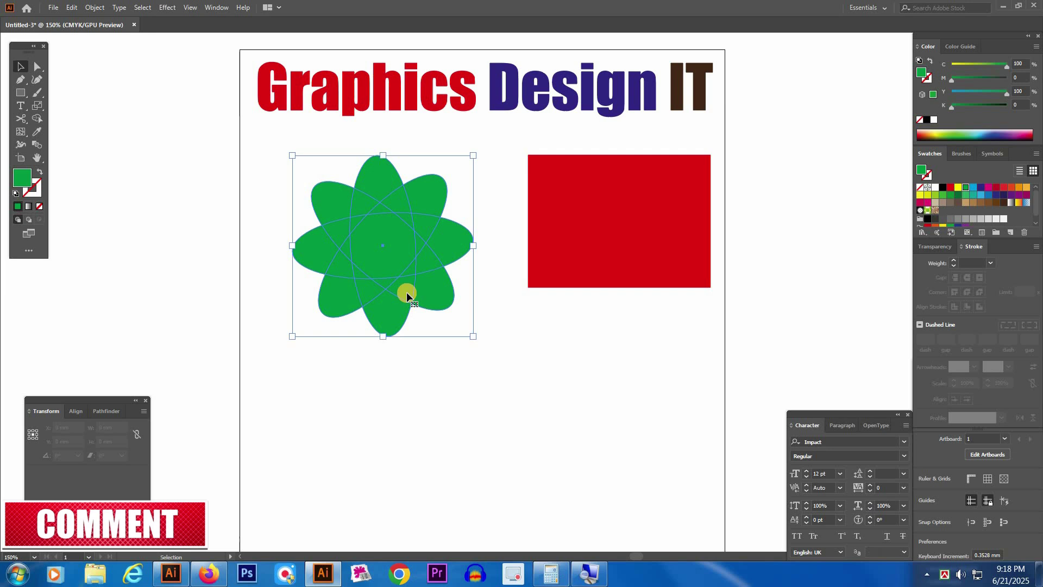
left_click_drag(401, 279, 399, 270)
left_click(514, 399)
left_click(424, 267)
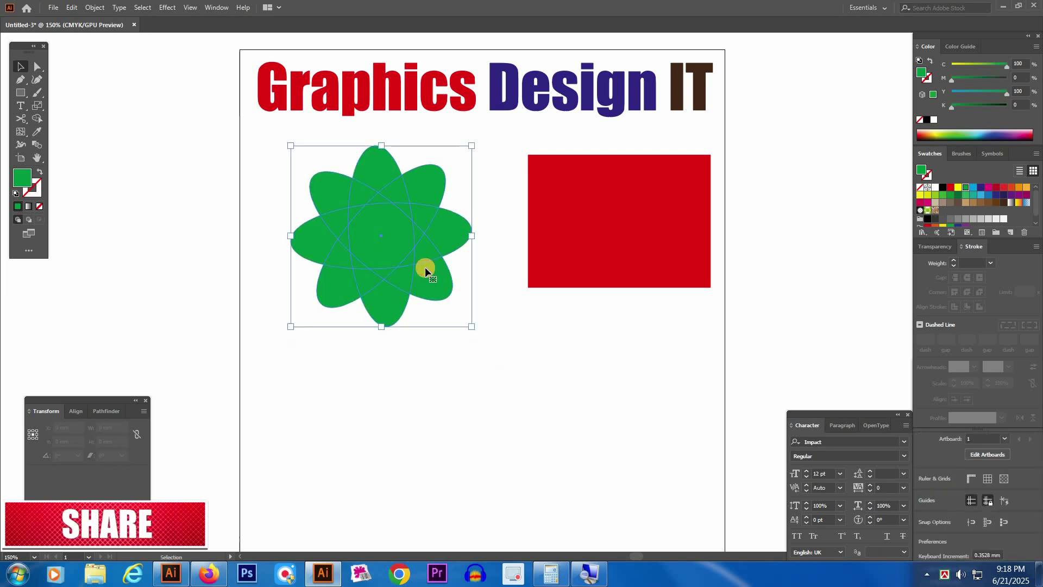
Switch briefly to the Reflect tool, then move the green flower straight down about 82 mm into the empty area
left_click_drag(35, 104, 102, 137)
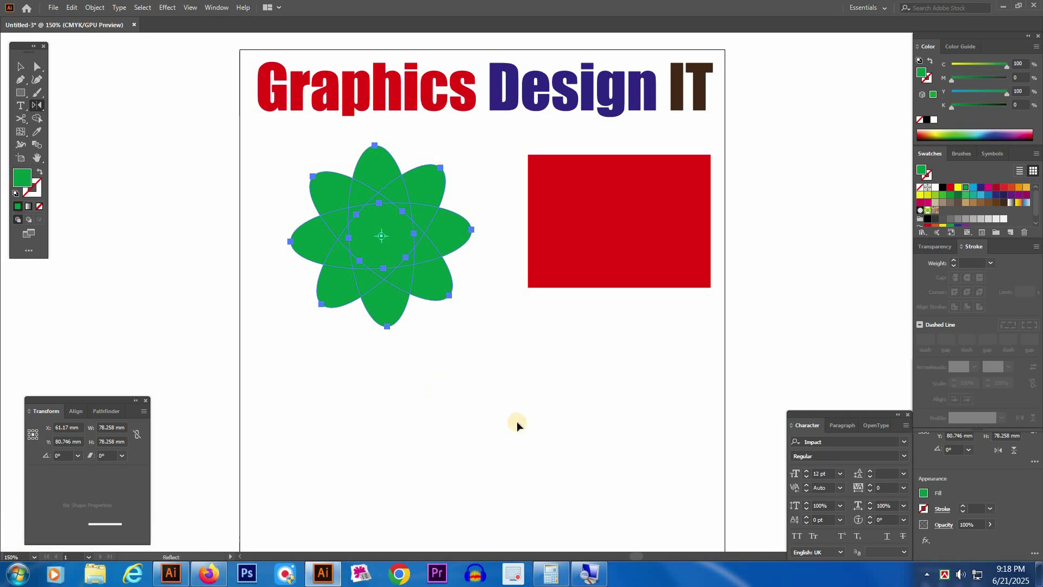
key("v")
left_click(546, 420)
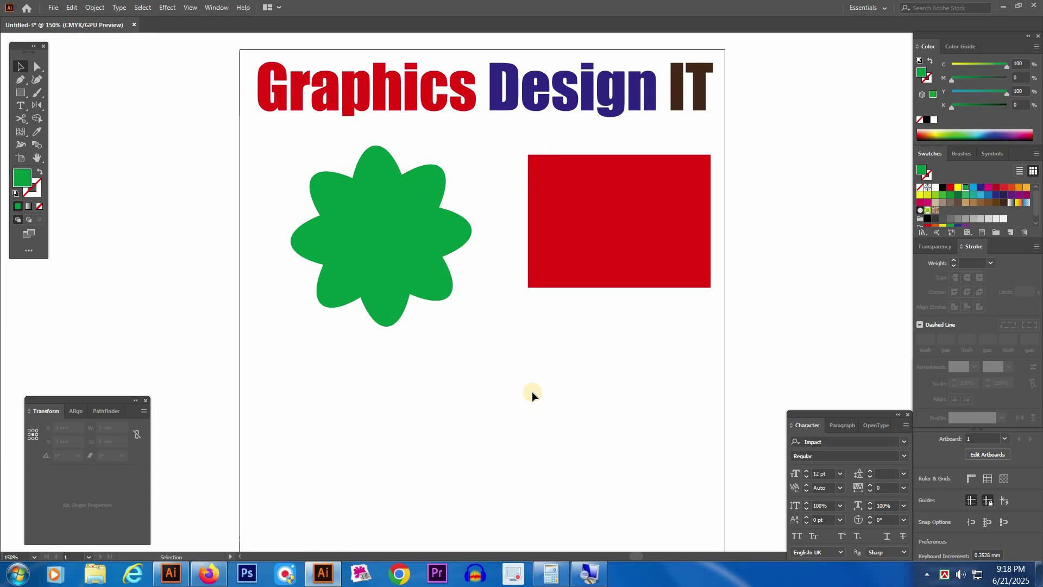
left_click(425, 284)
scroll(434, 205, "down", 3)
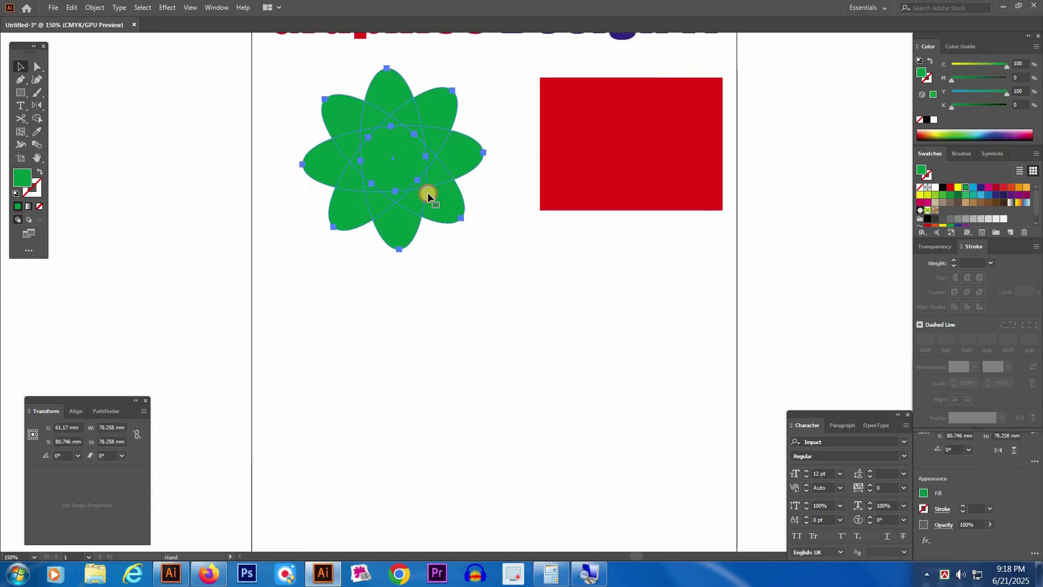
left_click_drag(419, 209, 453, 345)
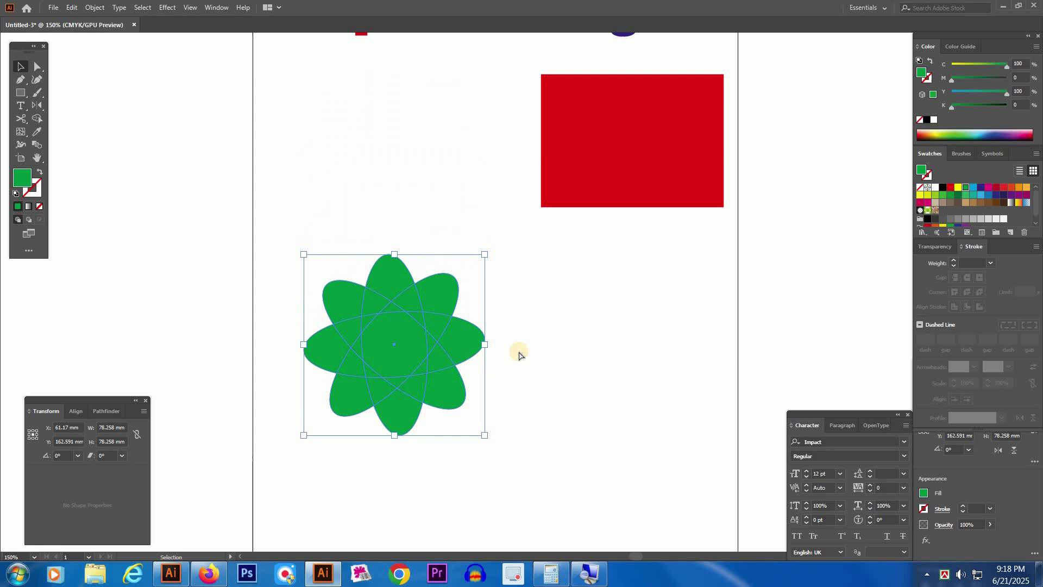
Duplicate the green flower about 48 mm to its right and fill the copy red
scroll(500, 349, "right", 1)
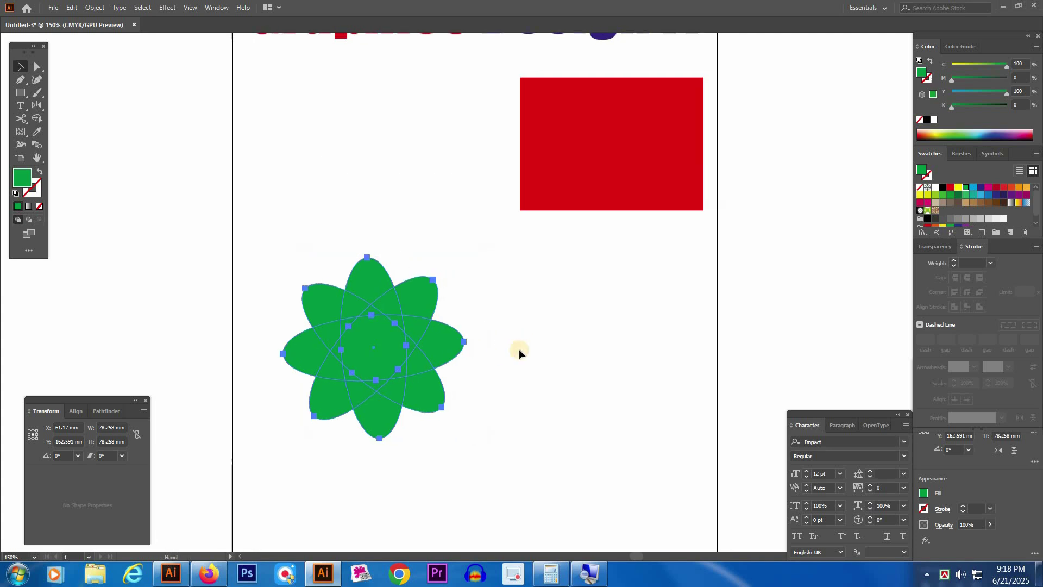
left_click_drag(357, 346, 548, 353)
key("v")
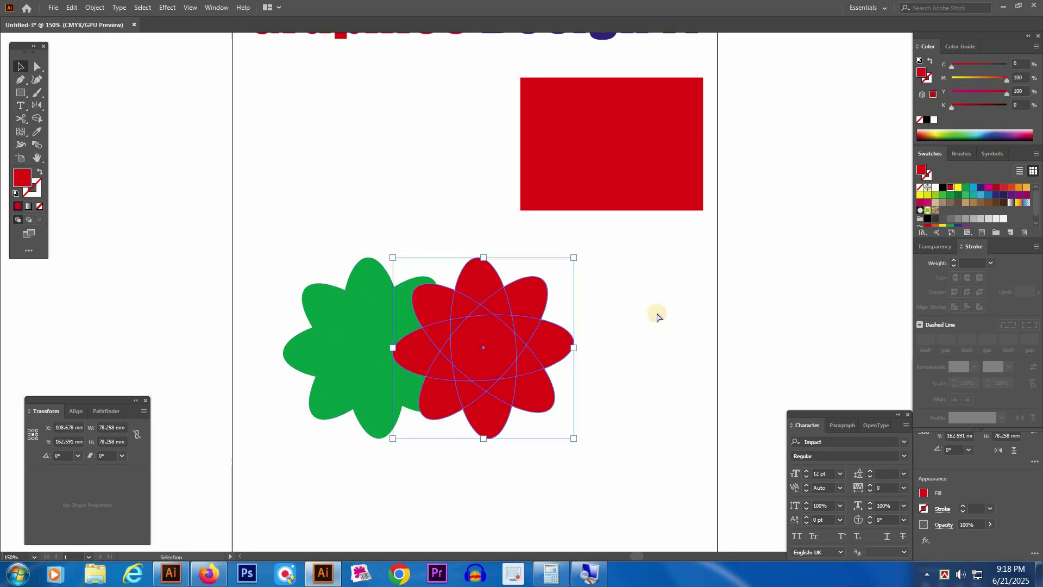
Select both overlapping flowers and reflect them together across the vertical axis, toggling the preview to compare before and after
left_click(642, 350)
left_click_drag(610, 262, 283, 439)
double_click(38, 105)
left_click_drag(461, 370, 700, 323)
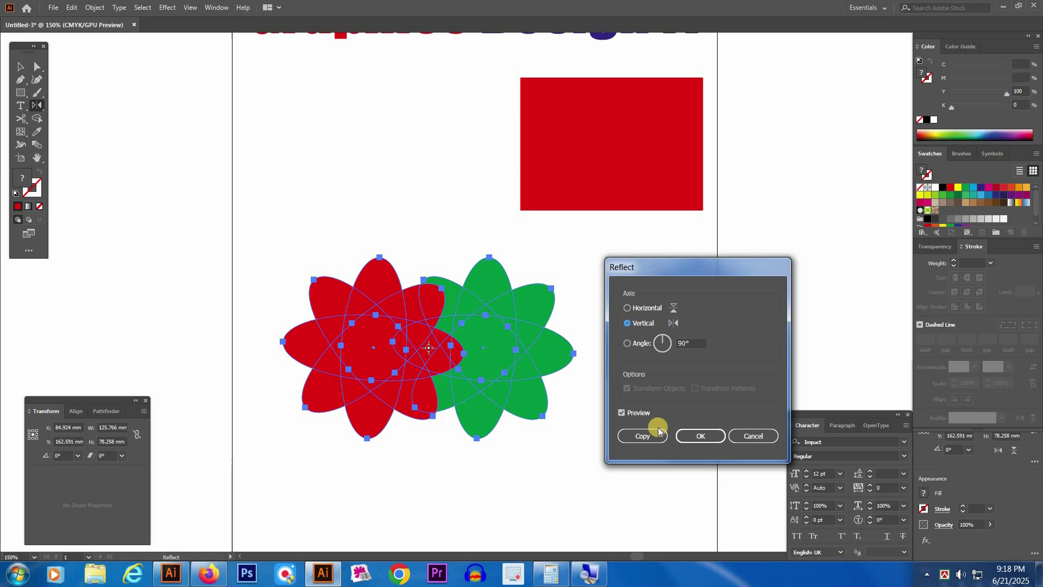
left_click(623, 412)
left_click(624, 412)
left_click(624, 412)
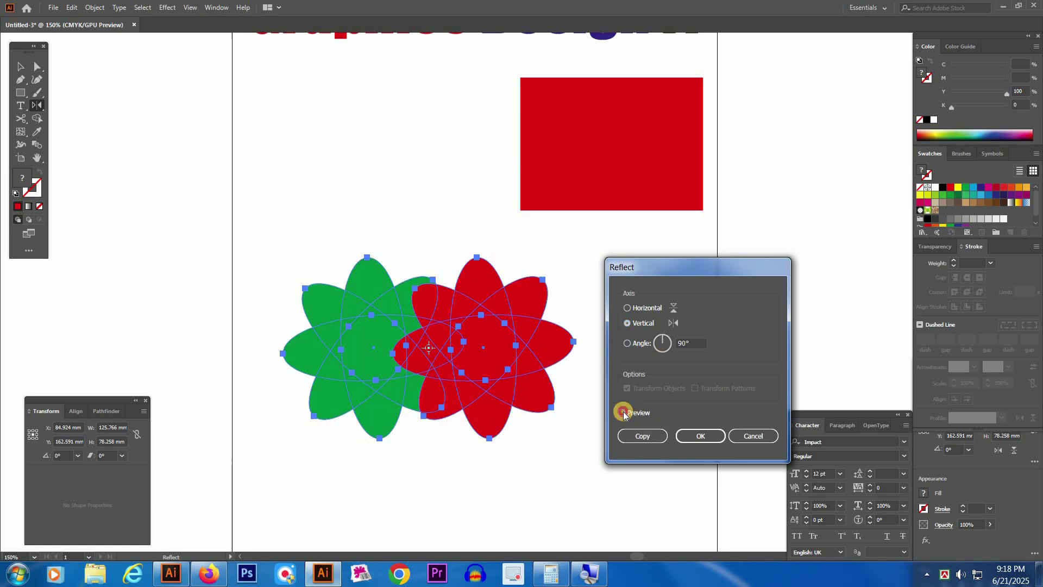
left_click(624, 412)
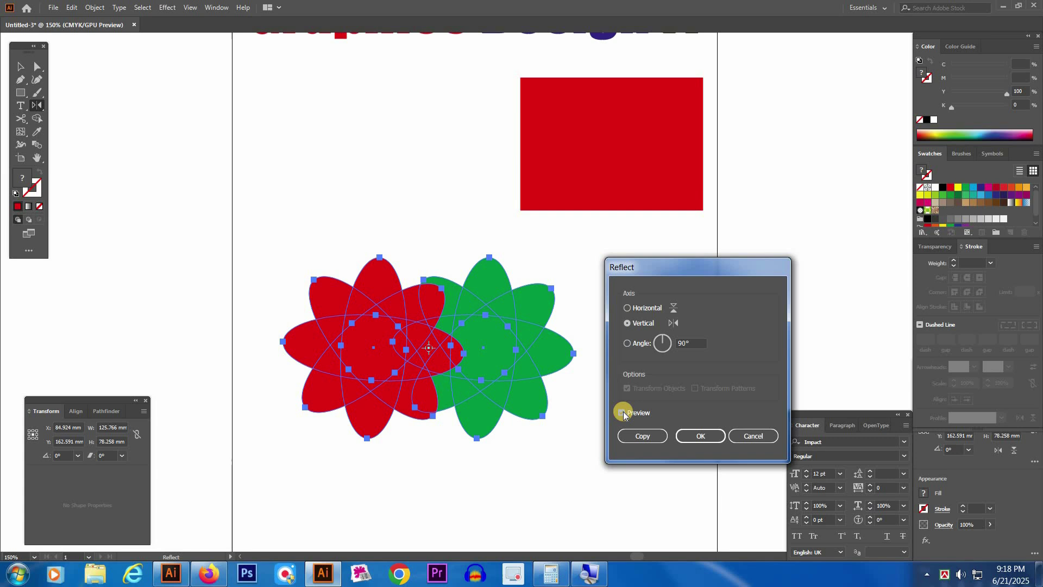
left_click(701, 442)
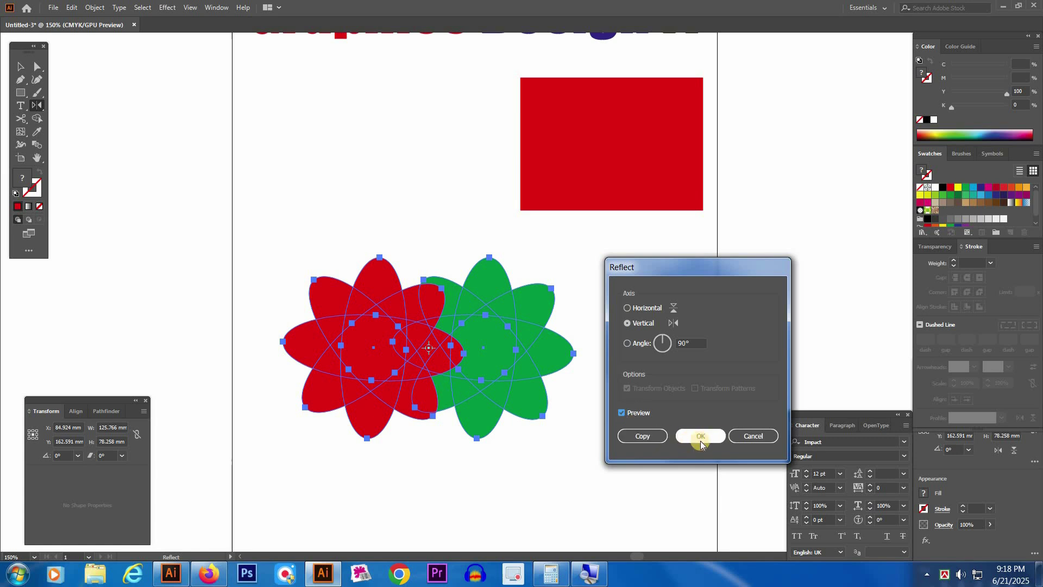
Delete the red flower and move the green one up into the space beside the red rectangle
key("v")
left_click(455, 374)
key("Delete")
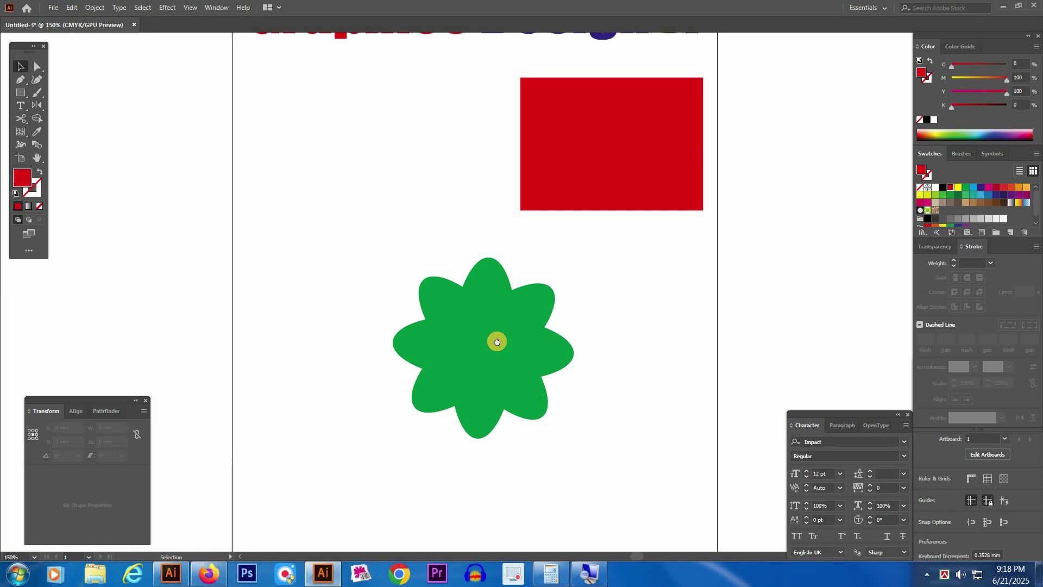
scroll(496, 338, "up", 2)
left_click_drag(499, 417, 396, 226)
left_click(223, 158)
Duplicate the "Graphics Design IT" heading below the flower at about Y 153 mm and convert the copy to outlines
left_click_drag(527, 64, 528, 373)
right_click(528, 373)
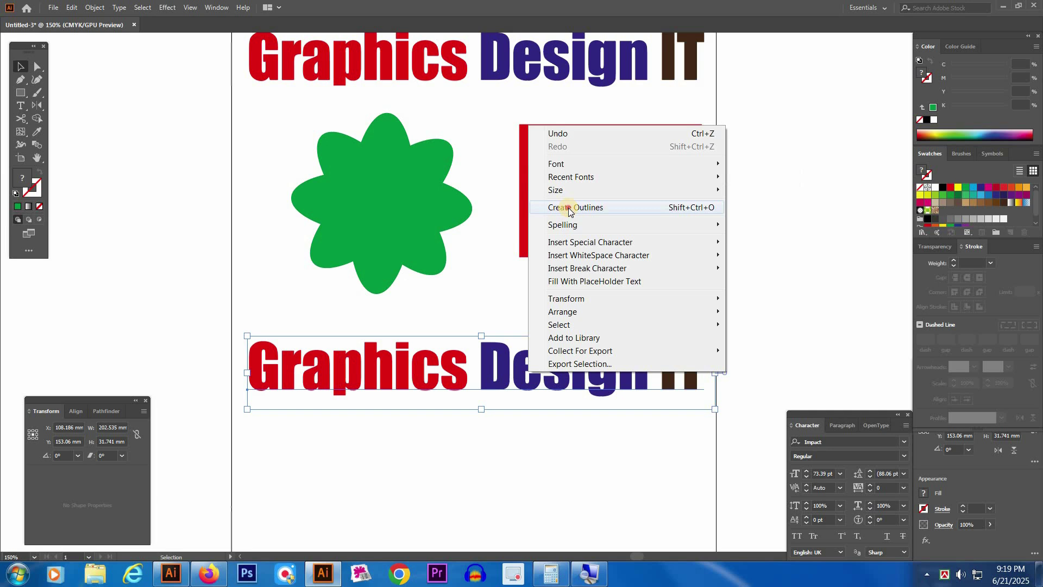
left_click(566, 207)
left_click(448, 369)
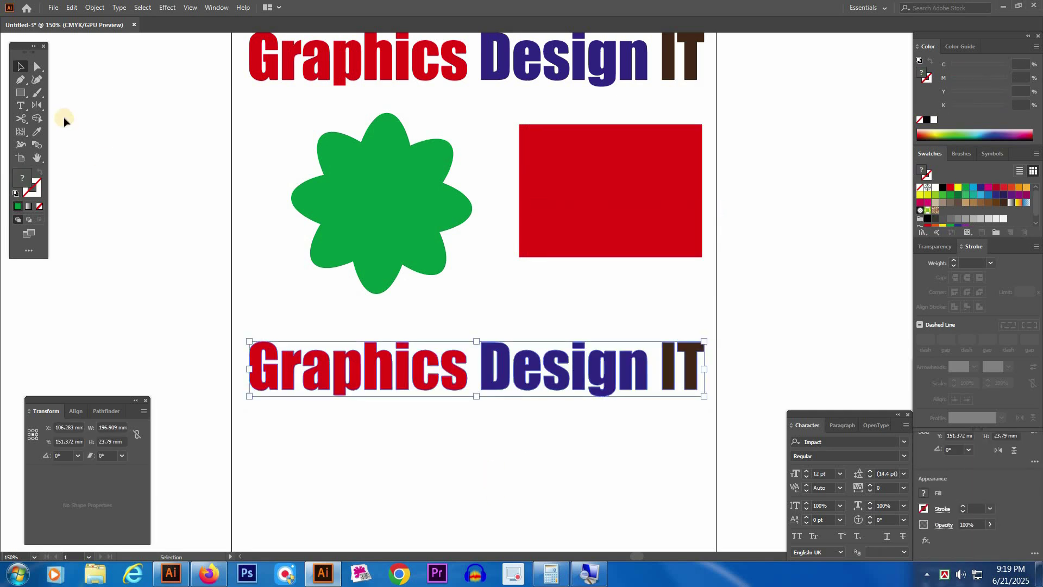
Reflect the outlined heading copy across the vertical axis, and undo the reflection
left_click(37, 106)
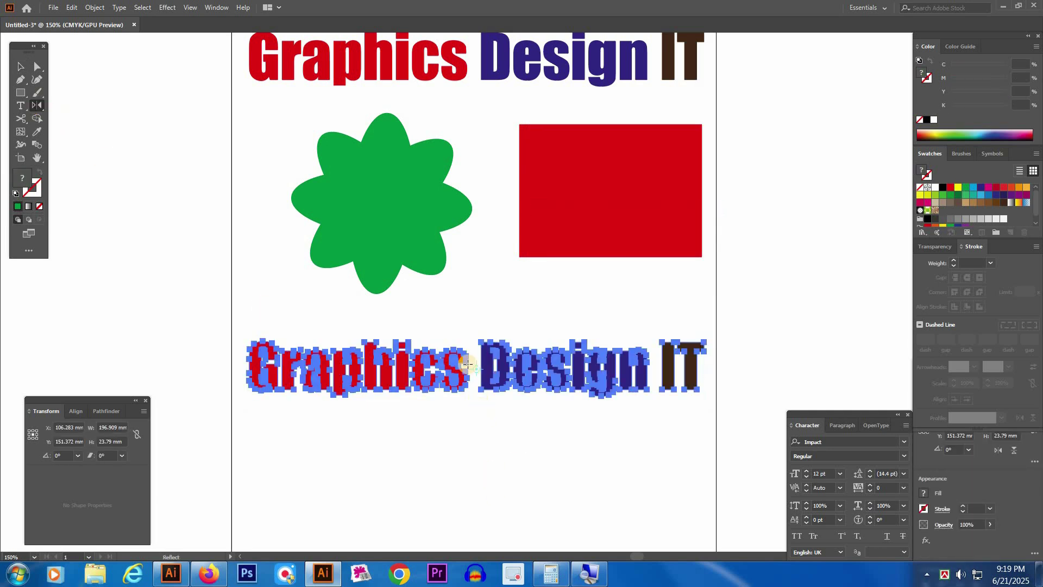
left_click(468, 368, "alt")
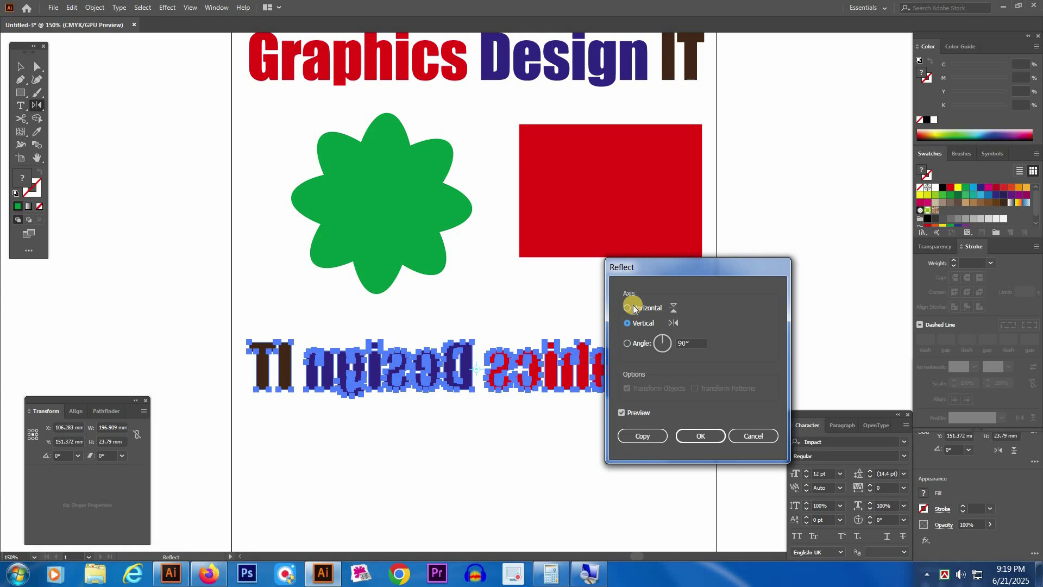
left_click_drag(668, 273, 732, 131)
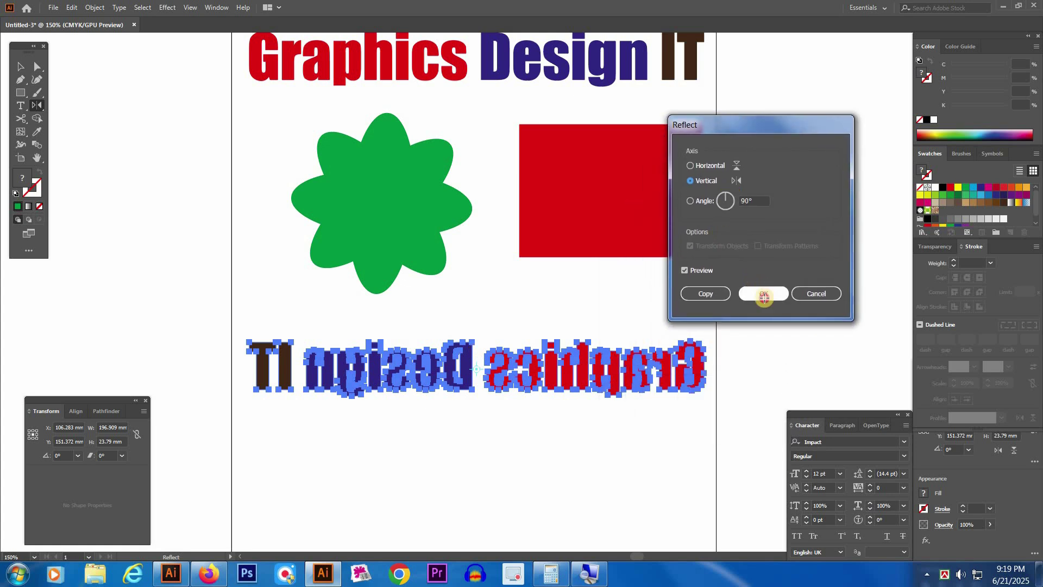
left_click(762, 290)
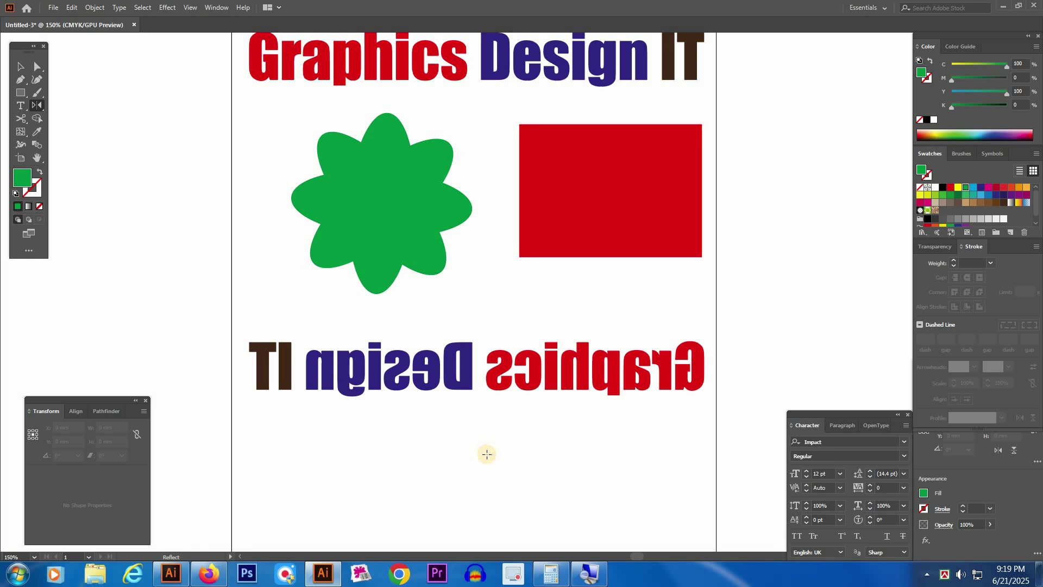
key("ctrl+z")
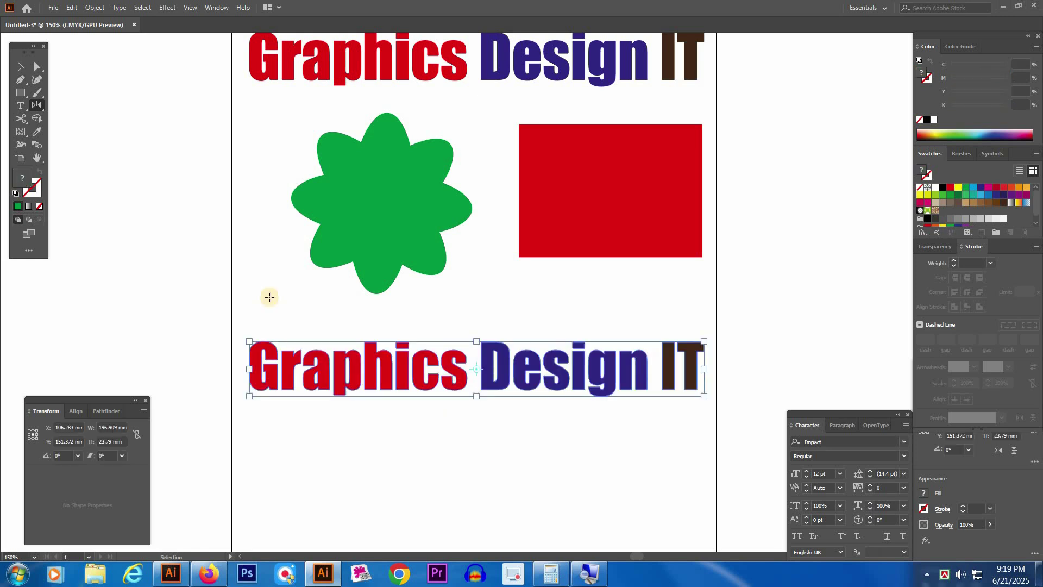
key("ctrl+shift+z")
Preview reflecting the outlined heading copy with a custom axis angle of 90°, cancel without applying it, and deselect the text
left_click(231, 262, "alt")
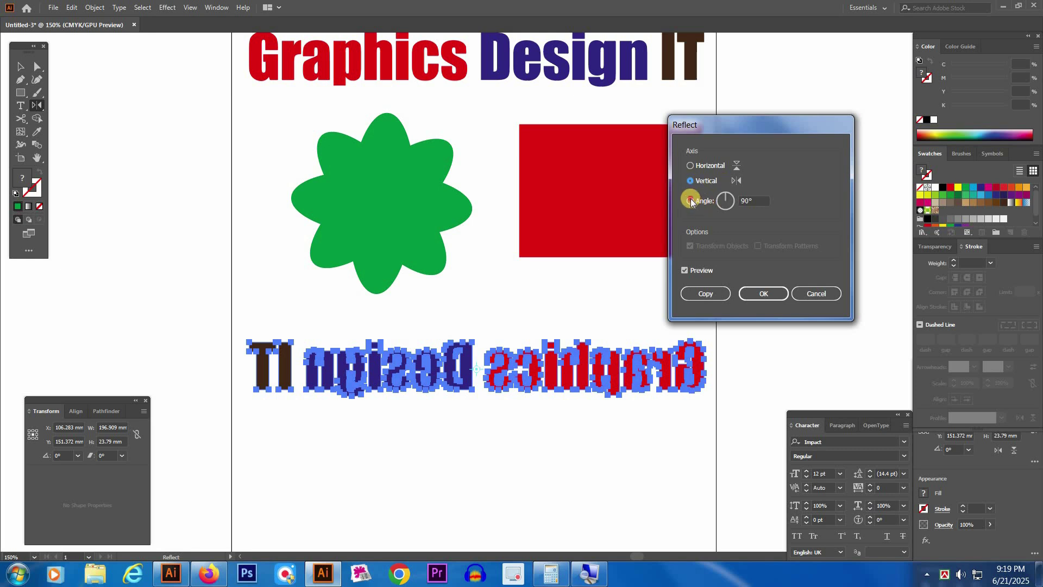
left_click(690, 200)
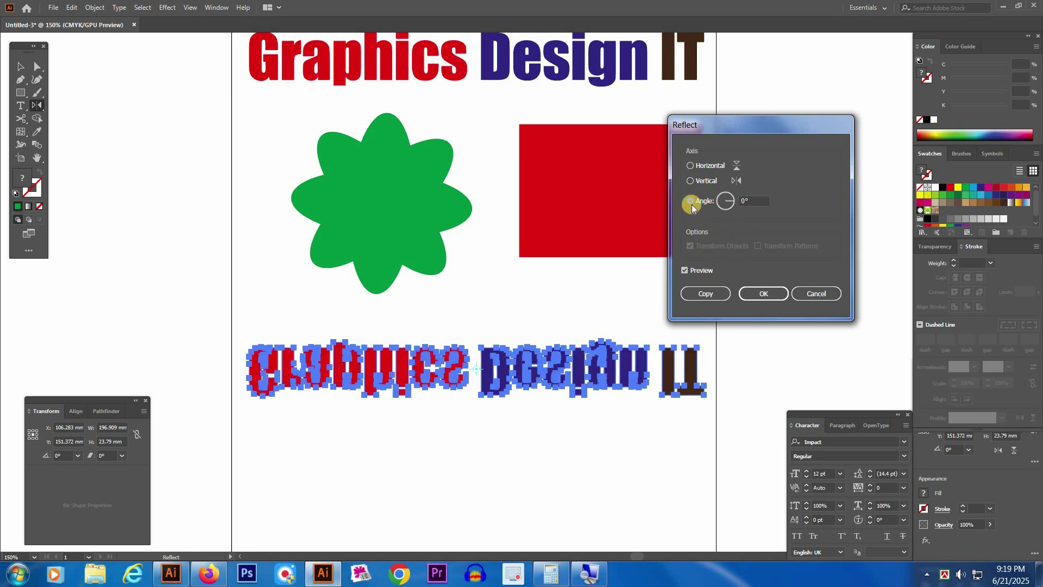
left_click(755, 202)
type("90")
left_click(691, 270)
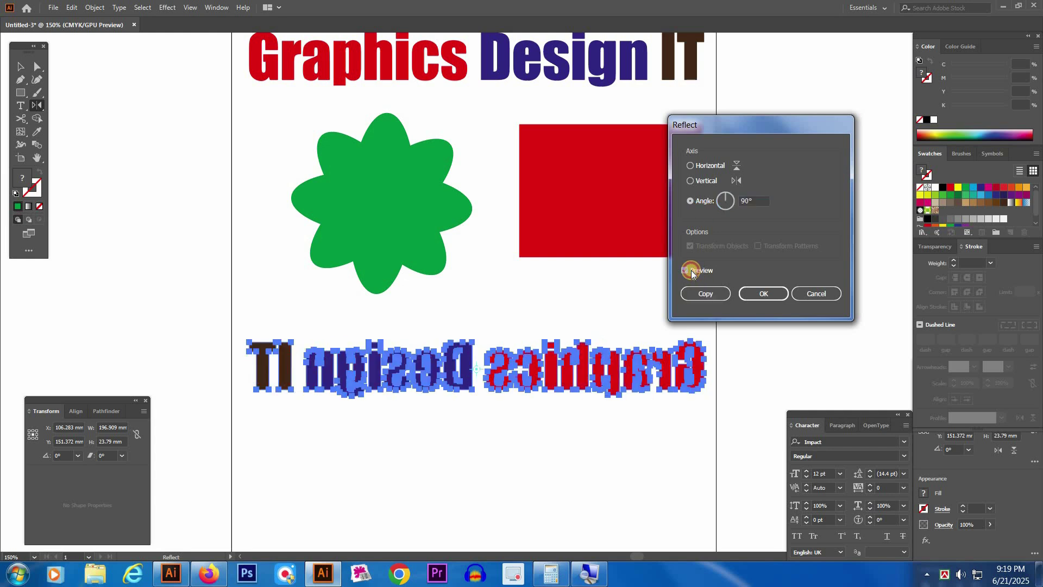
left_click(691, 270)
left_click(806, 293)
key("v")
left_click(473, 462)
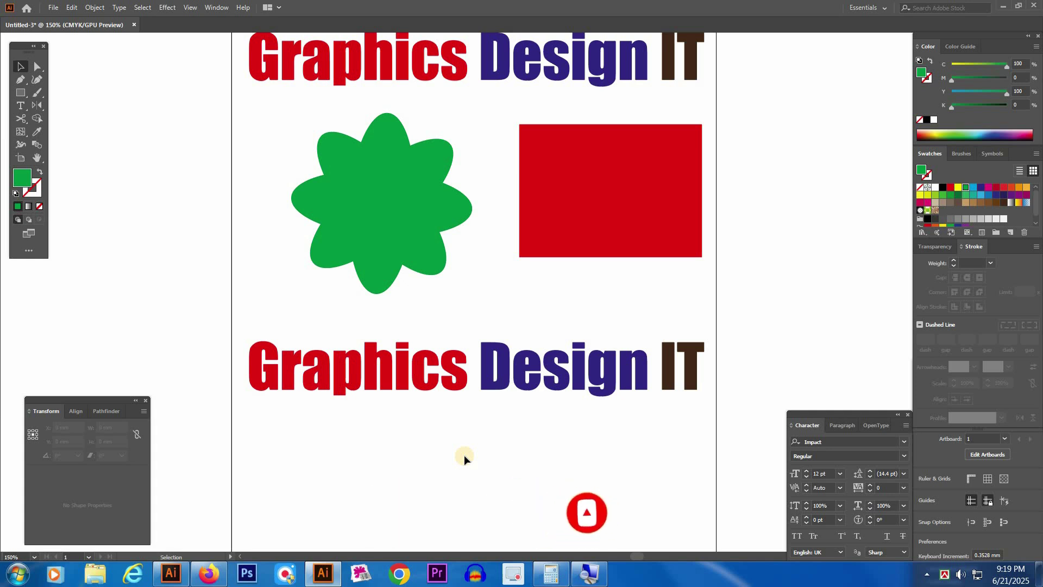
Delete the outlined heading copy below the flower
left_click(490, 383)
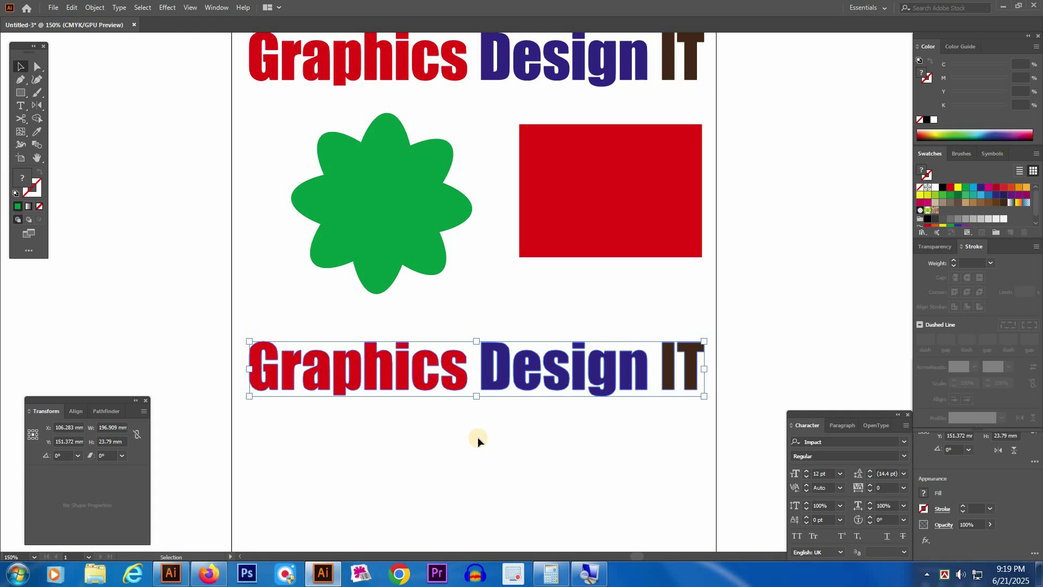
left_click(494, 374)
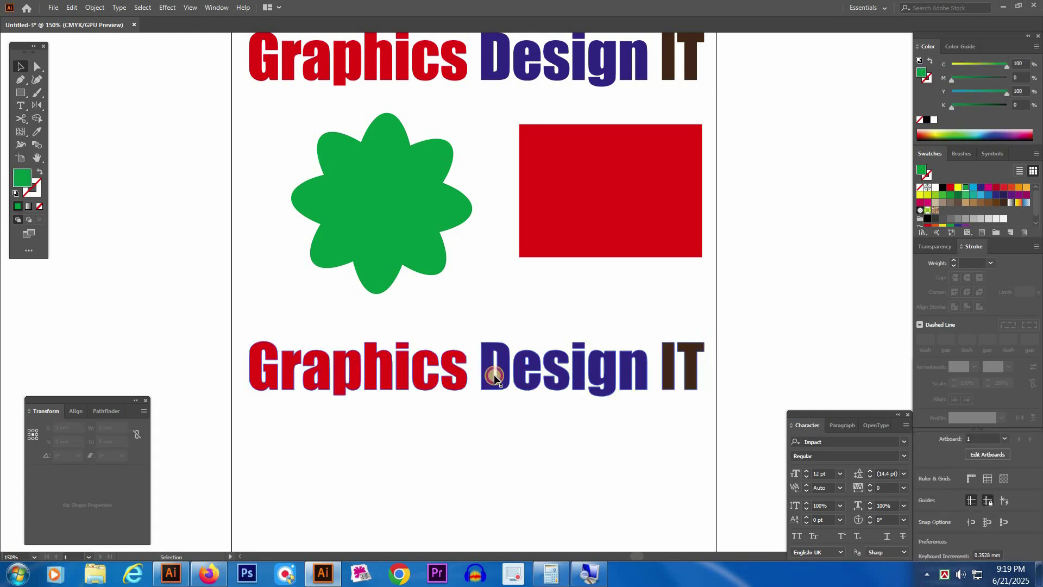
key("Delete")
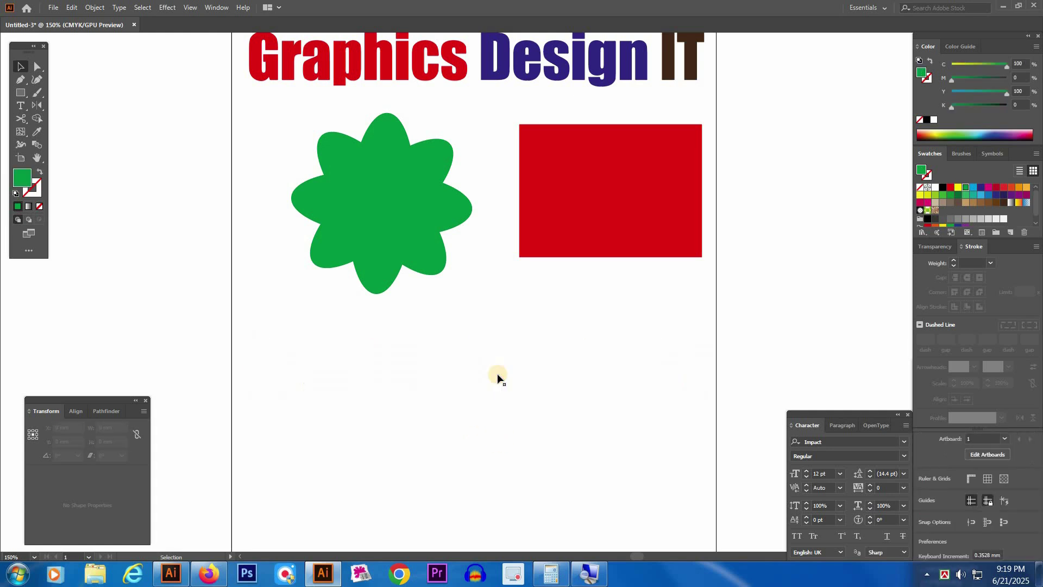
Shift the green flower and the red rectangle together slightly left and up, closer to the heading
left_click(406, 214)
left_click(607, 207, "shift")
left_click_drag(608, 205, 600, 206)
key("shift+Up")
left_click(500, 333)
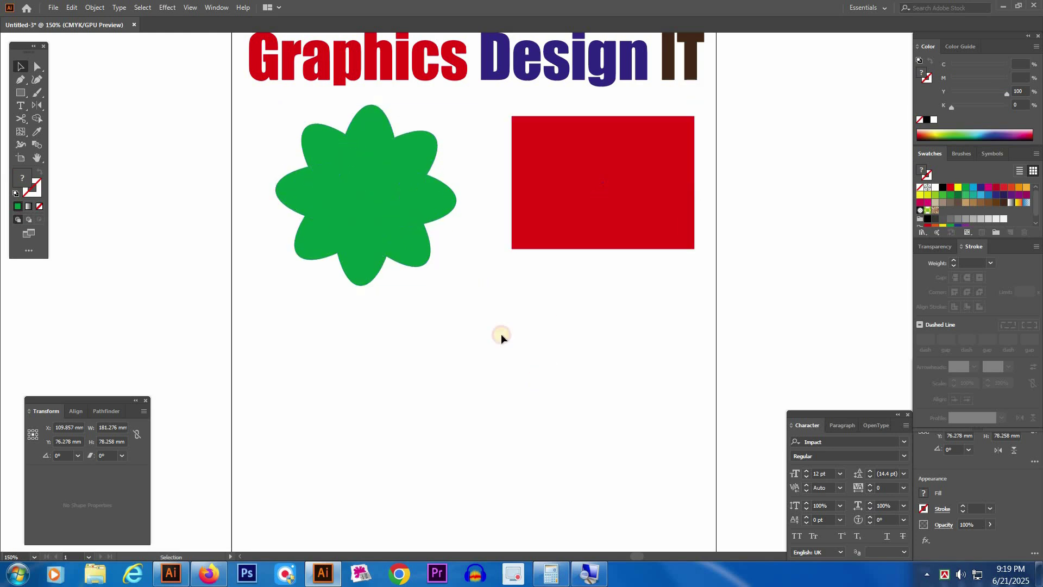
Scale the green flower down to about 68 mm wide and raise it to about X 58 mm, Y 71 mm
left_click(431, 204)
left_click_drag(457, 194, 445, 194)
left_click_drag(371, 218, 372, 207)
left_click(399, 366)
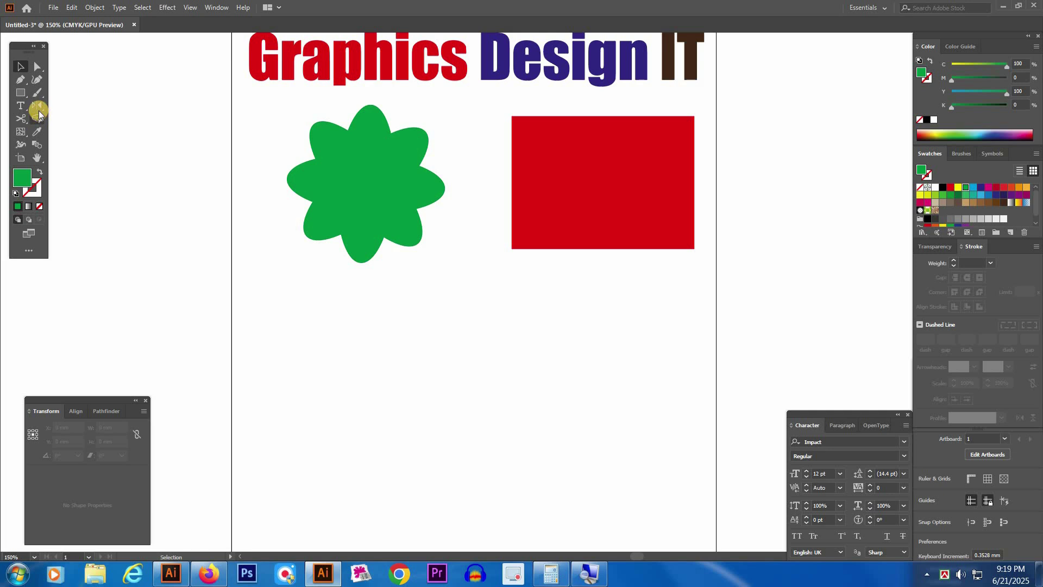
Duplicate the green flower about 91 mm straight below and slant the copy in several directions with the Shear tool
left_click_drag(350, 165, 452, 359)
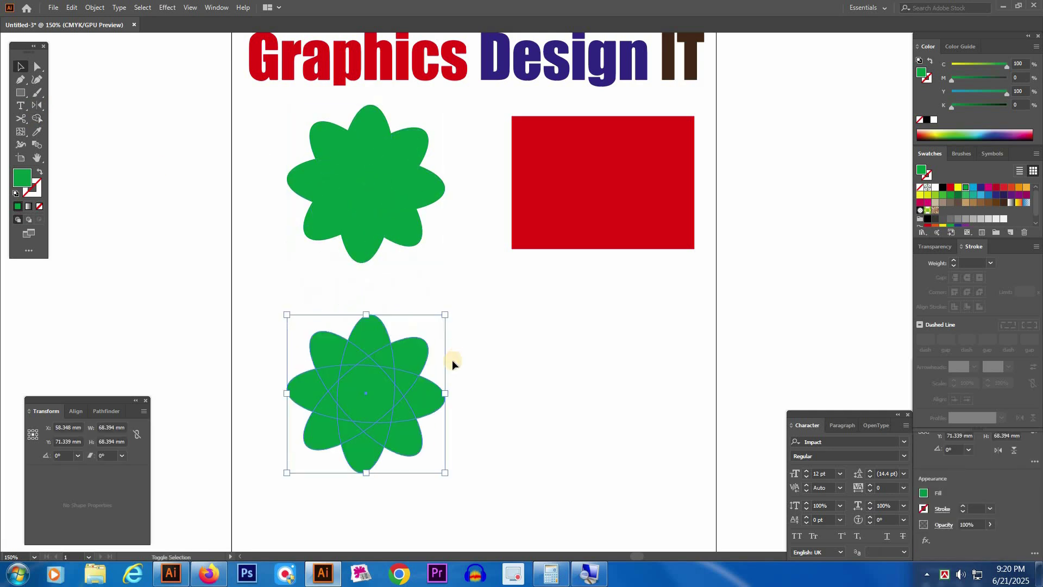
left_click_drag(37, 106, 86, 145)
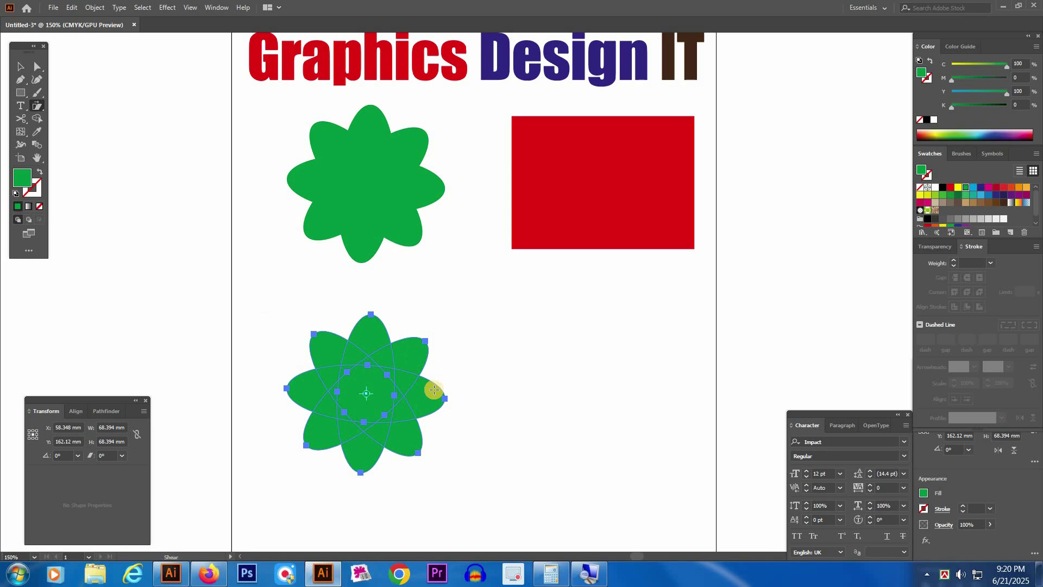
left_click_drag(426, 342, 488, 368)
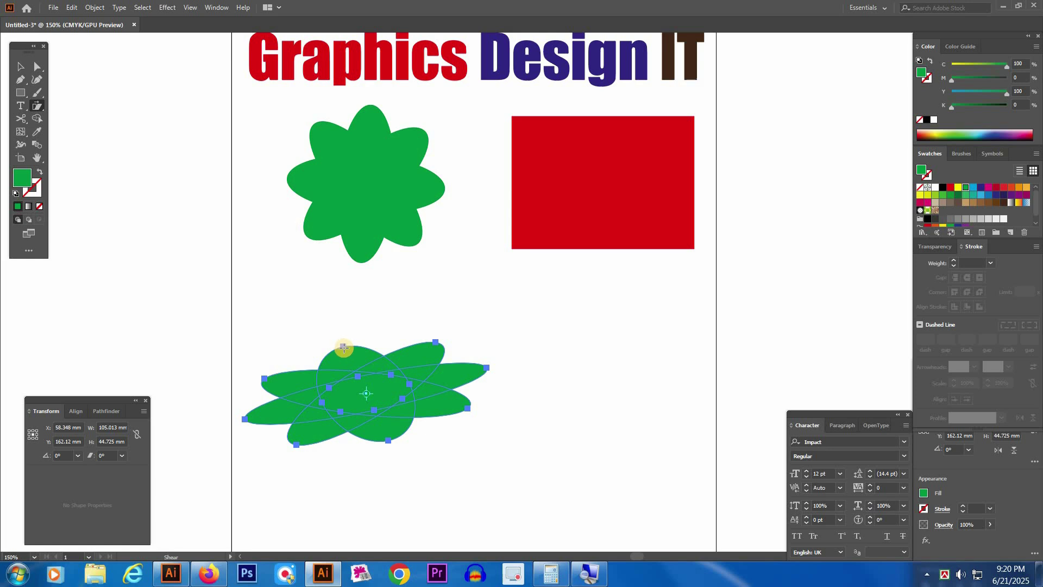
left_click_drag(335, 336, 341, 357)
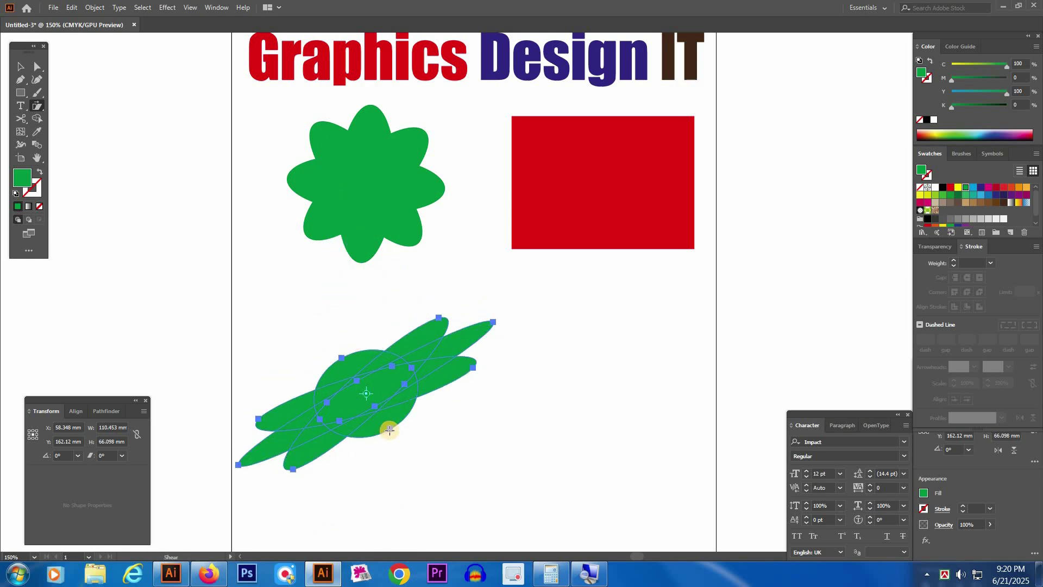
left_click_drag(393, 435, 392, 419)
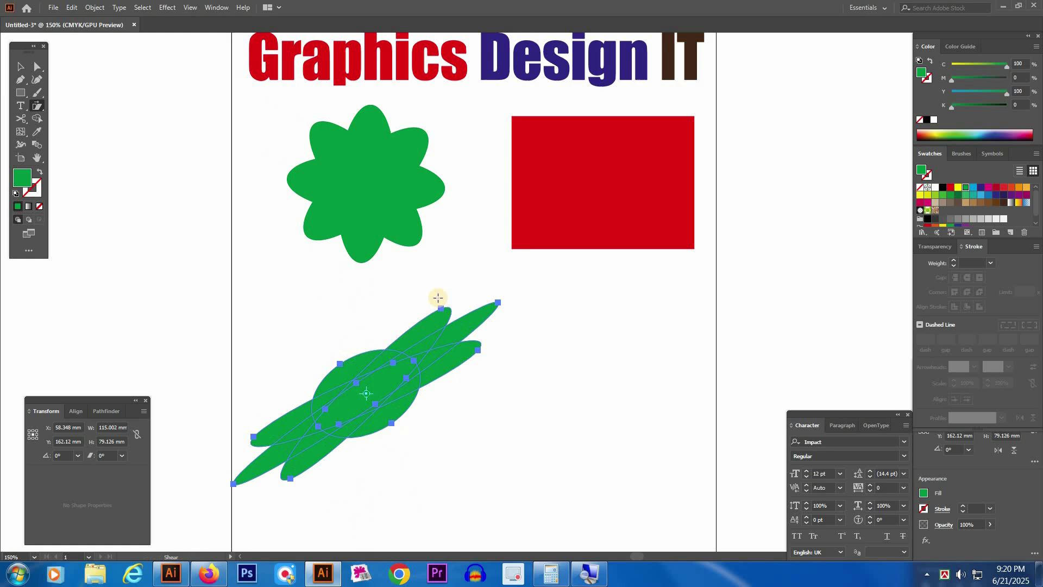
left_click_drag(440, 309, 359, 322)
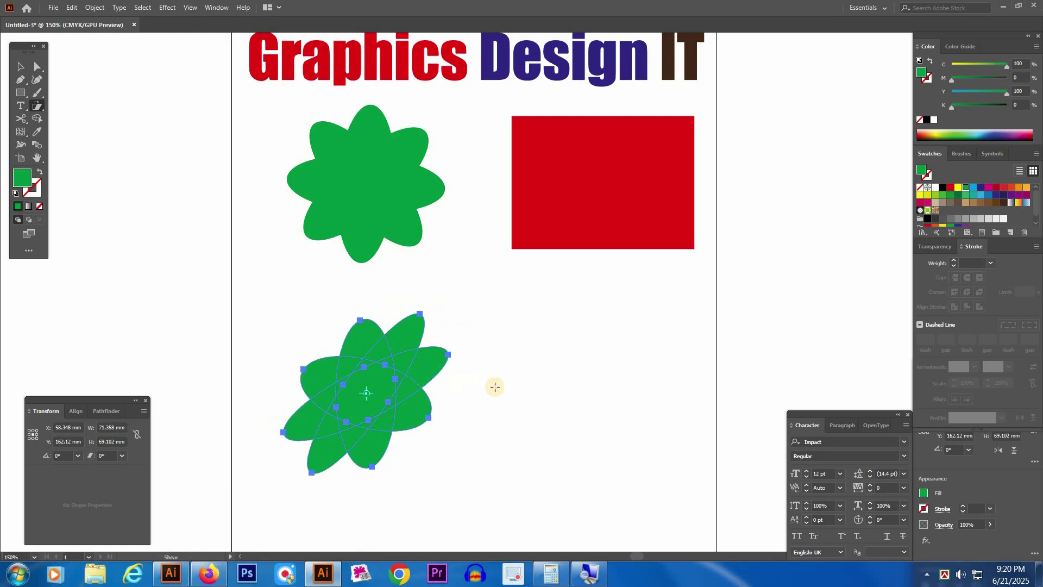
Duplicate the red rectangle below the original and shear the copy into a parallelogram whose upper edge leans left
left_click_drag(546, 235, 526, 411)
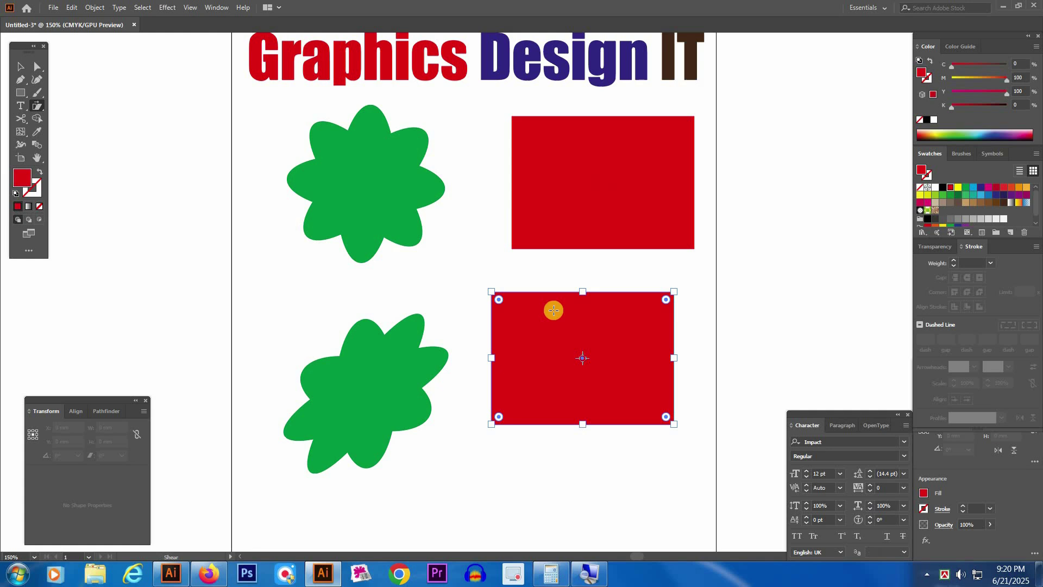
left_click_drag(571, 295, 524, 295)
key("v")
Delete the sheared red rectangle and the sheared green flower
left_click(494, 479)
left_click(526, 388)
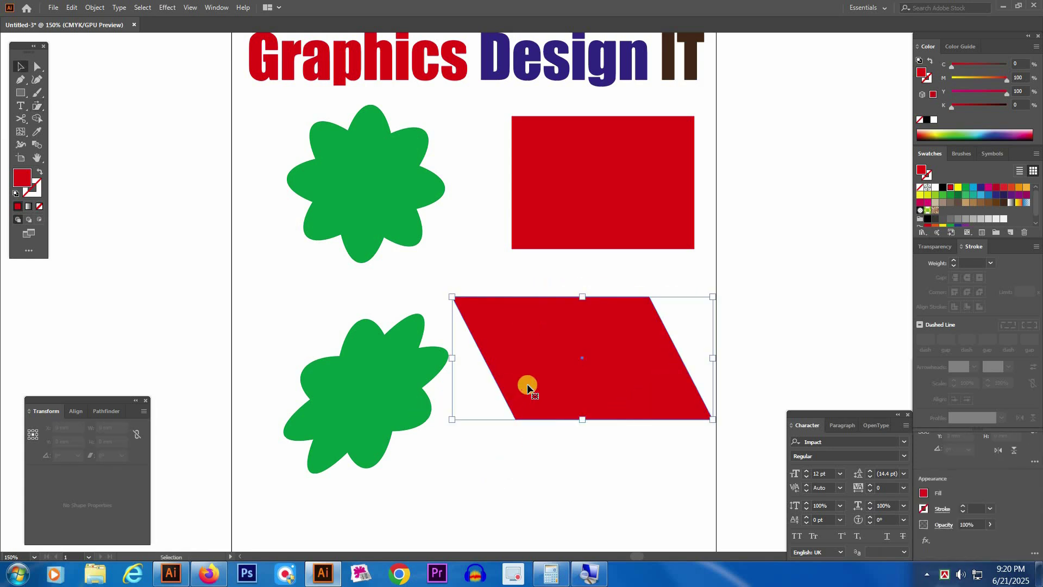
key("Delete")
key("ctrl+z")
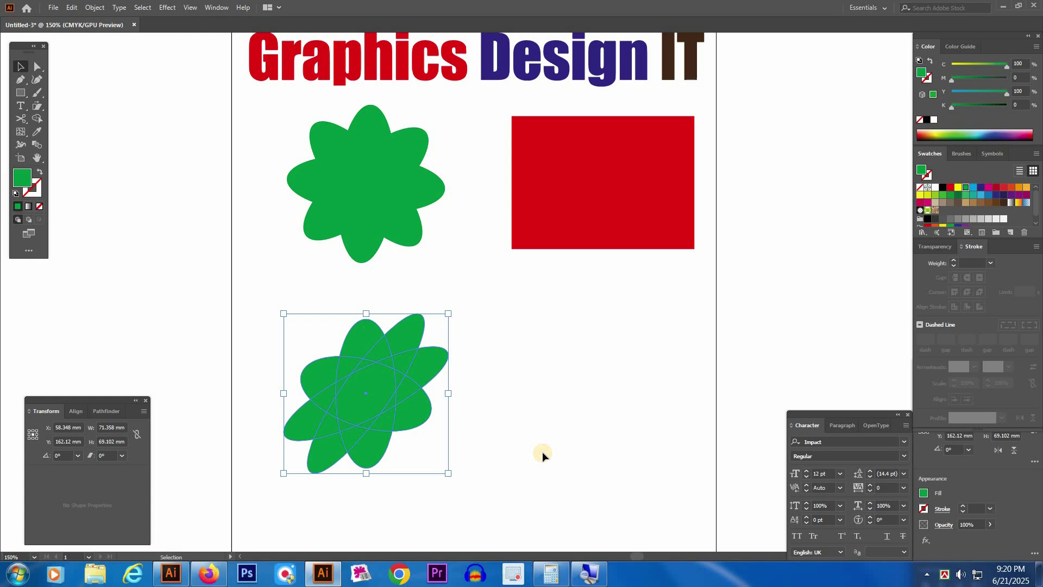
key("Delete")
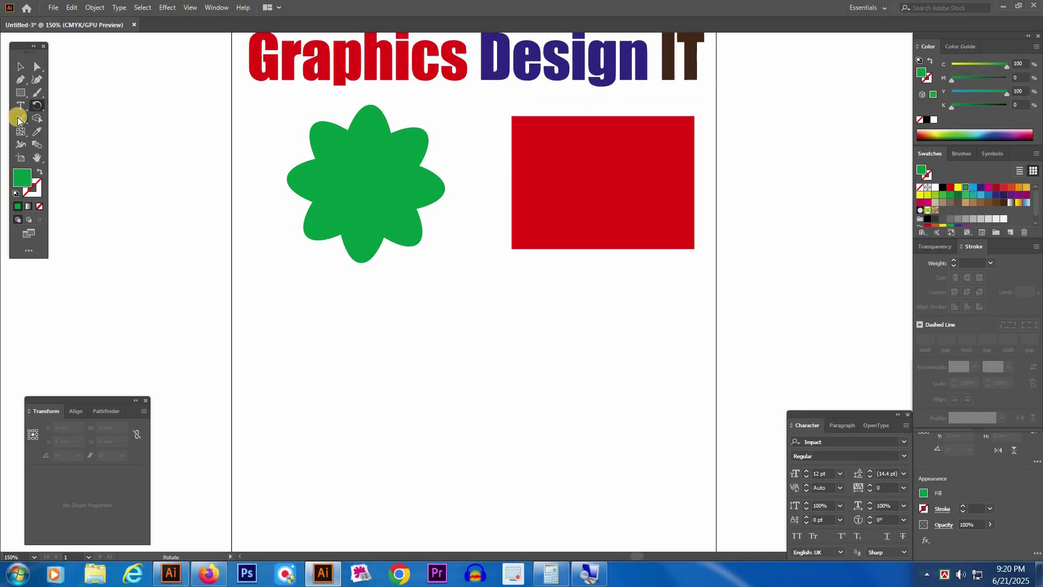
Choose the Eraser tool from the Scissors group, then return to the Selection tool
left_click(19, 119)
mouse_move(20, 119)
left_mouse_down()
mouse_move(71, 117)
mouse_move(74, 134)
mouse_move(68, 111)
mouse_move(75, 119)
left_mouse_up()
key("v")
Duplicate the red rectangle about 75 mm straight below and fill the copy with cyan
left_click(614, 209)
left_click_drag(603, 207, 598, 375)
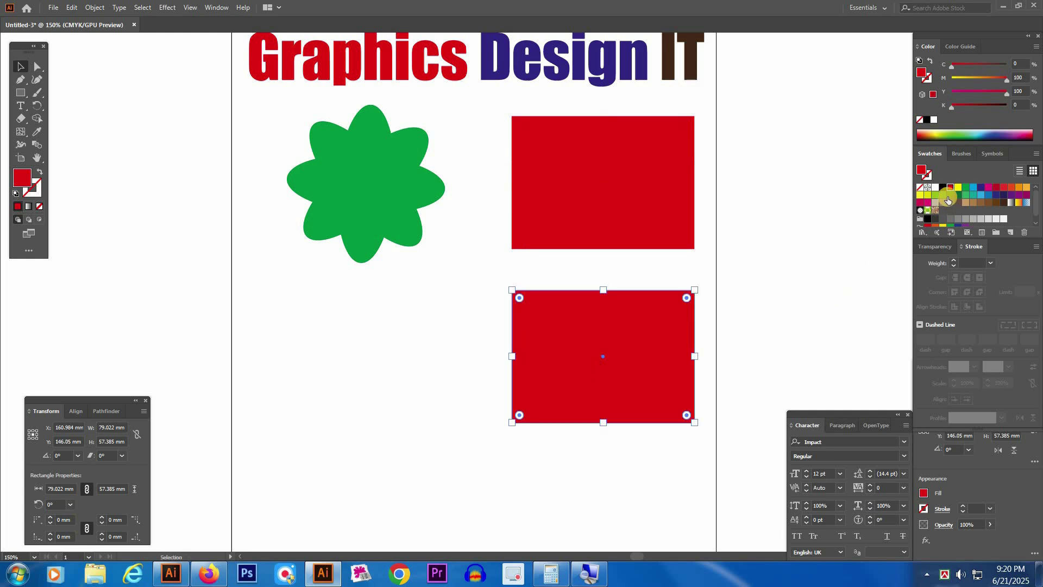
left_click(975, 187)
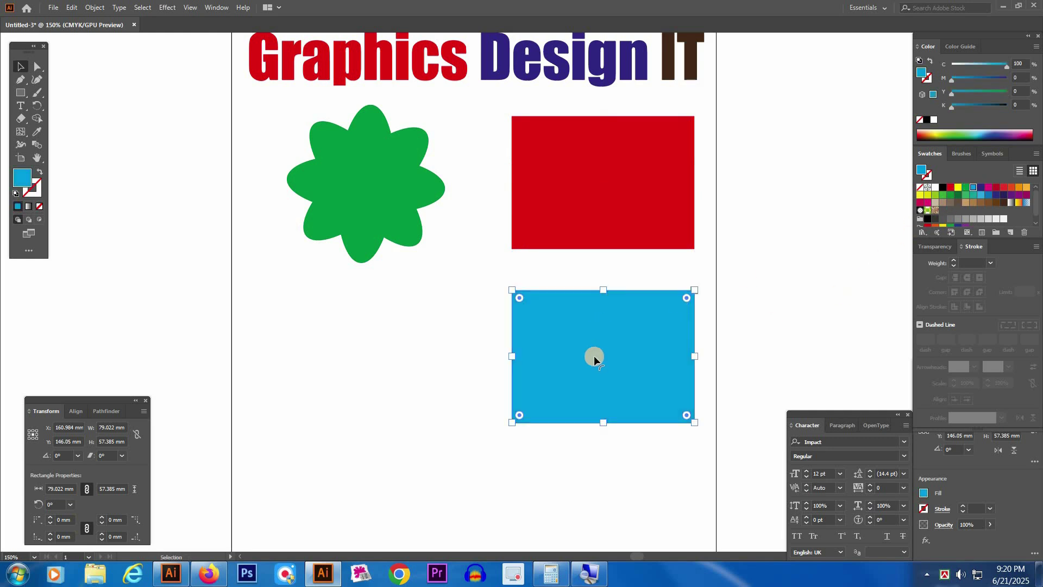
Draw a circle about 66 mm in diameter below the green flower and fill it with magenta
left_click(391, 372)
key("l")
left_click_drag(358, 344, 434, 420)
key("v")
left_click_drag(416, 352, 422, 359)
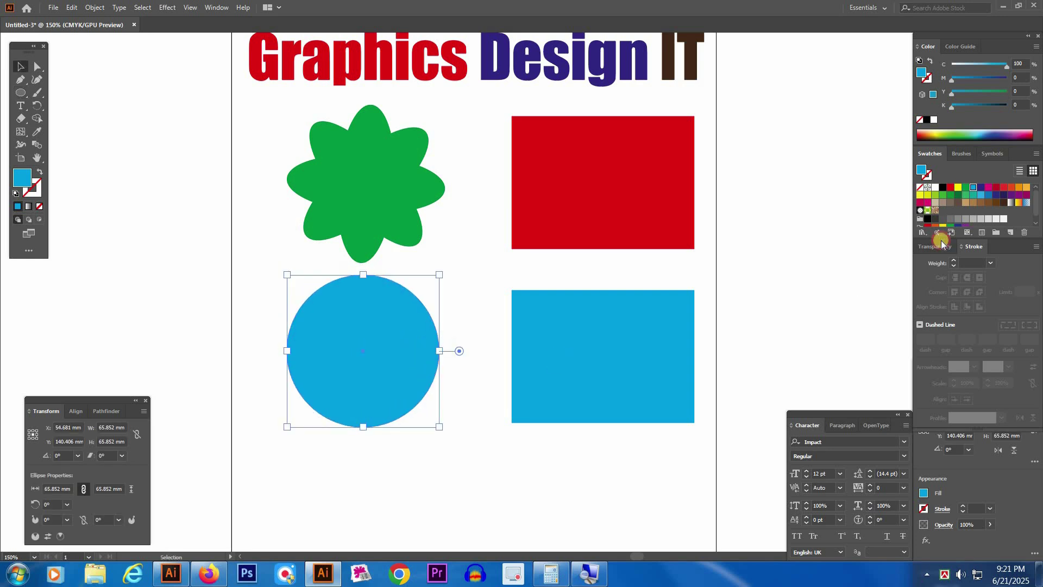
left_click(988, 191)
left_click(482, 455)
Delete the red rectangle above the cyan one
key("space")
left_click_drag(482, 455, 457, 478)
left_click(380, 211)
left_click(559, 209, "shift")
left_click(582, 232)
key("Delete")
Scale the green flower down around its centre to roughly half its width
left_click(409, 197)
left_click_drag(419, 198, 382, 198)
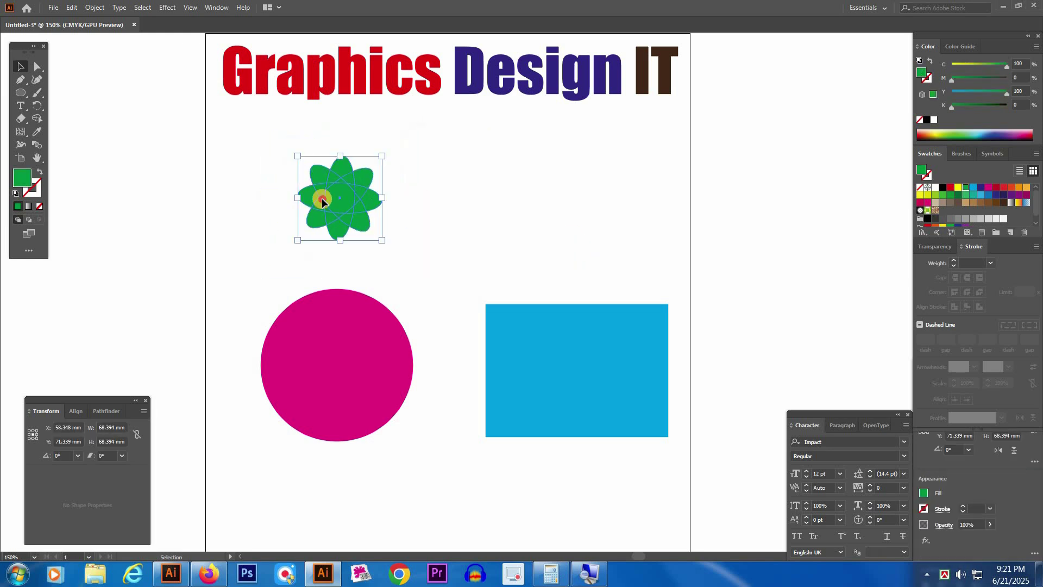
Move the green flower toward the artboard's left edge and shift the magenta circle and cyan rectangle slightly down
left_click_drag(269, 172, 268, 171)
left_click_drag(407, 219, 416, 204)
left_click(416, 205)
left_click_drag(350, 354, 348, 338)
scroll(533, 386, "down", 3)
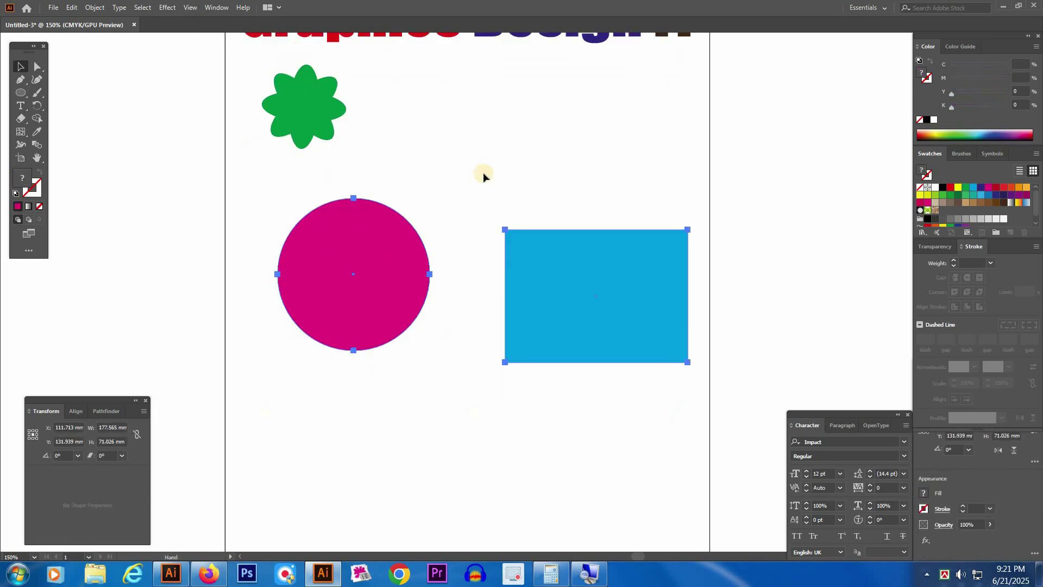
left_click_drag(373, 260, 374, 270)
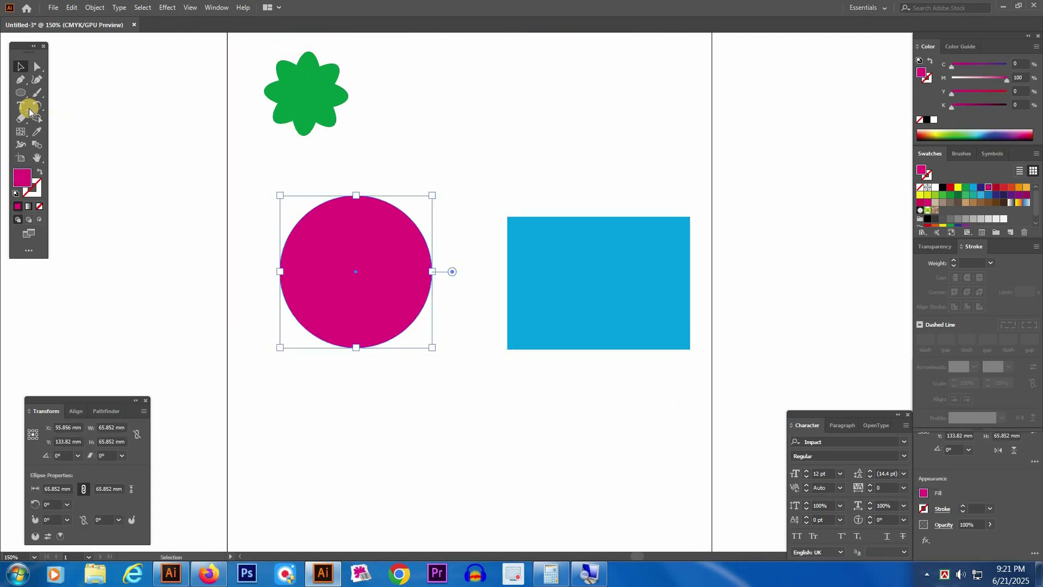
Erase a wavy band across the middle of the magenta circle with the Eraser tool to split it in two
left_click(23, 120)
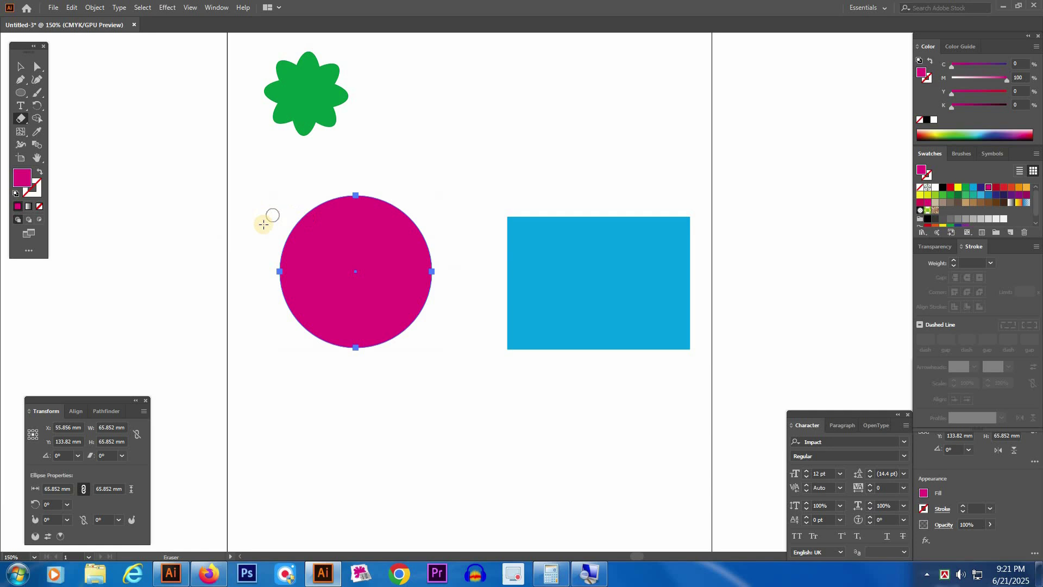
mouse_move(346, 267)
left_mouse_down()
mouse_move(442, 281)
mouse_move(468, 251)
left_mouse_up()
left_click(442, 233, "ctrl")
Fill the upper piece of the split circle with red and the lower piece with green
key("a")
left_click(391, 240)
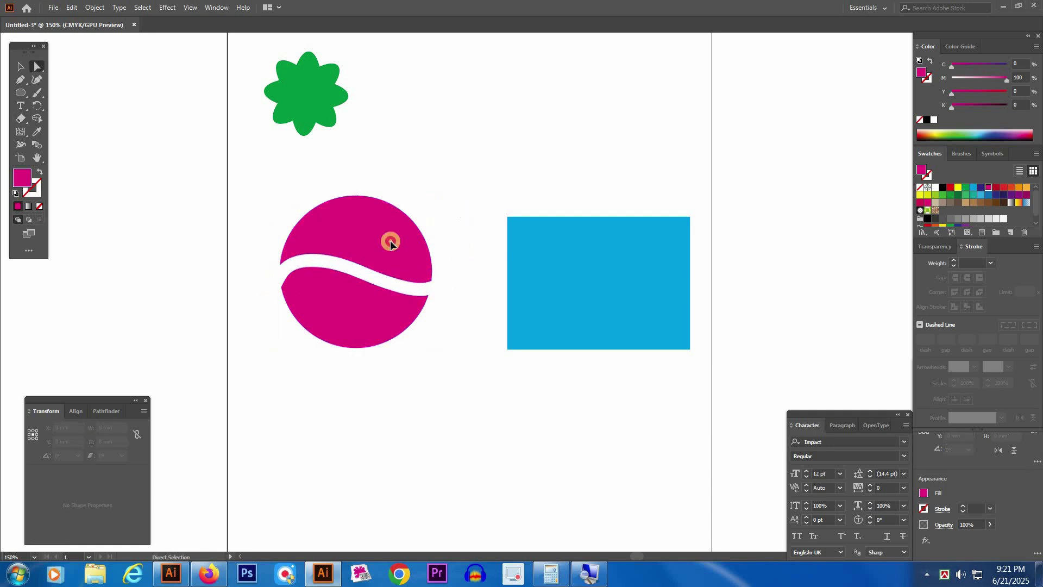
left_click(442, 373)
left_click(394, 243)
left_click(386, 310)
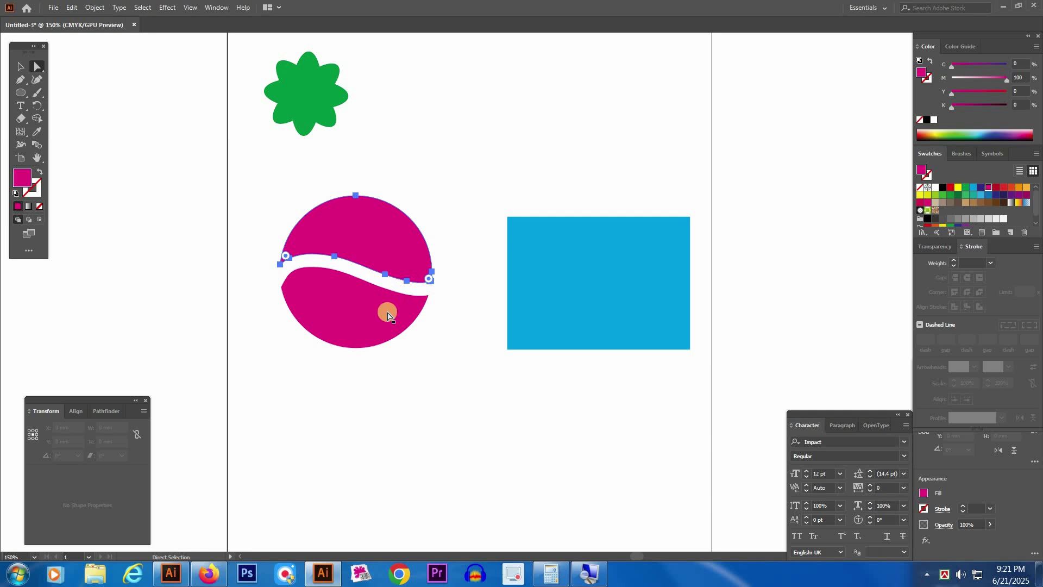
left_click(396, 240)
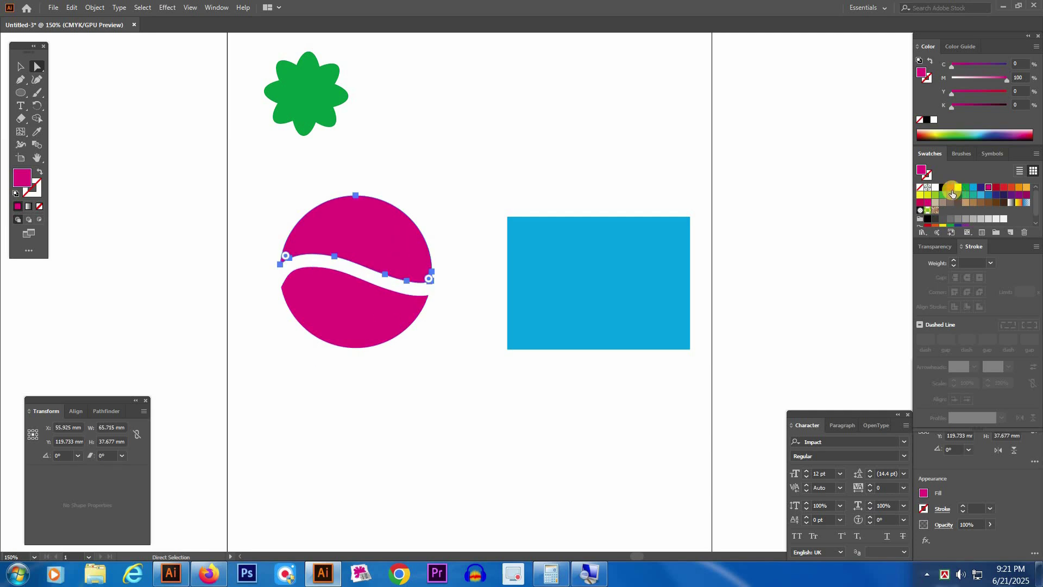
left_click(954, 192)
left_click(356, 332)
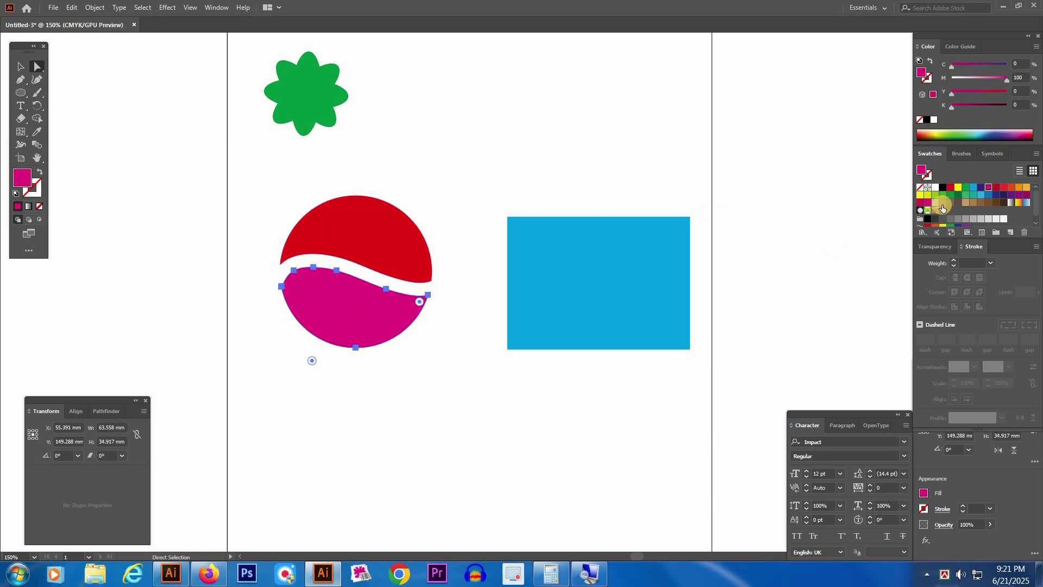
left_click(966, 190)
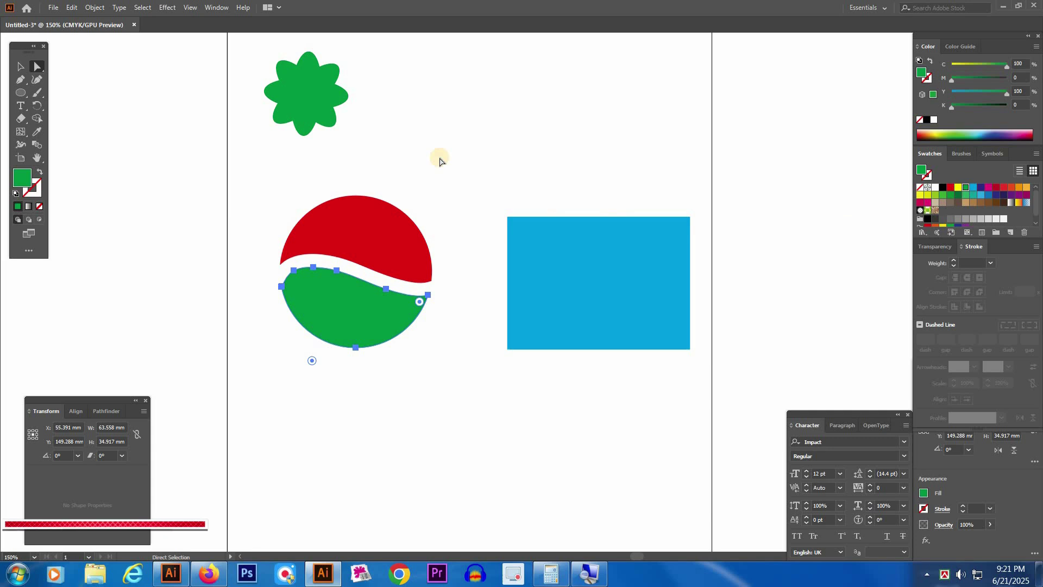
left_click(439, 159)
Erase a curving band from the top edge to the bottom edge of the cyan rectangle with the Eraser tool
left_click(536, 262)
left_click(21, 119)
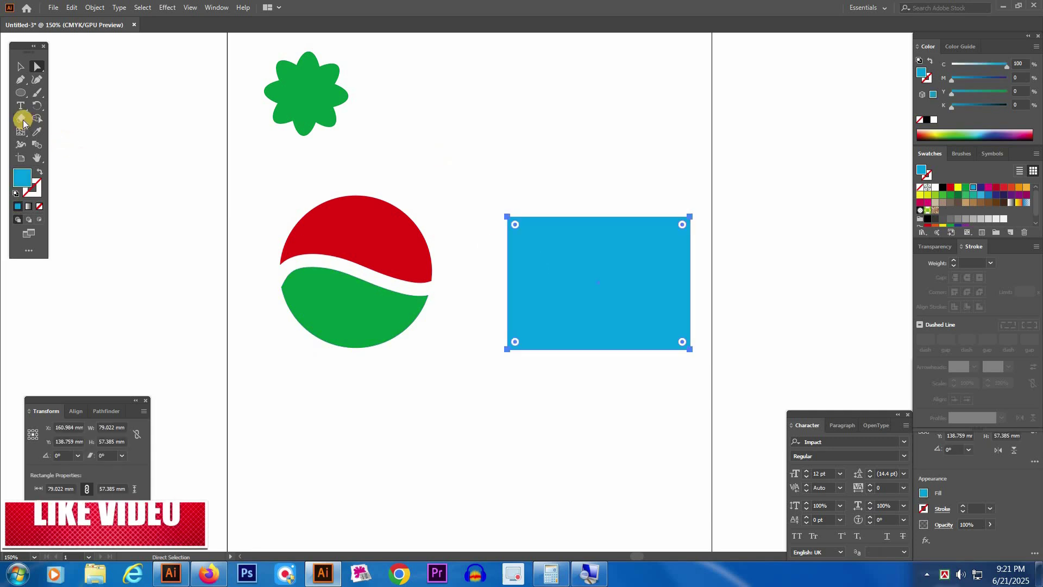
mouse_move(532, 197)
left_mouse_down()
mouse_move(565, 255)
mouse_move(612, 291)
mouse_move(606, 377)
left_mouse_up()
Fill the right-hand piece of the split rectangle with black
key("a")
left_click(548, 439)
left_click(571, 326)
left_click(658, 296)
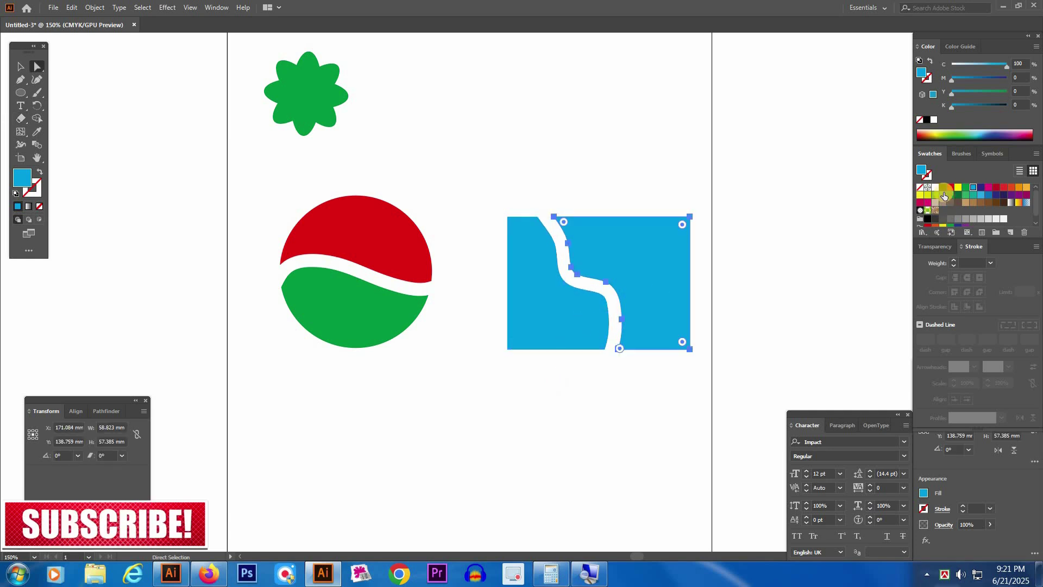
left_click(683, 156)
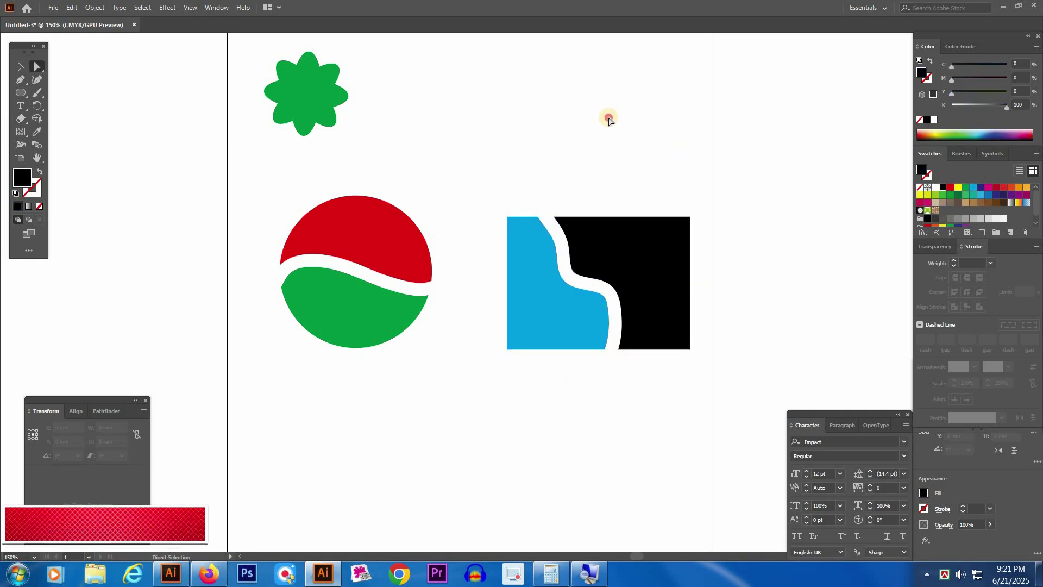
Delete both pieces of the split rectangle
key("v")
left_click_drag(503, 211, 712, 366)
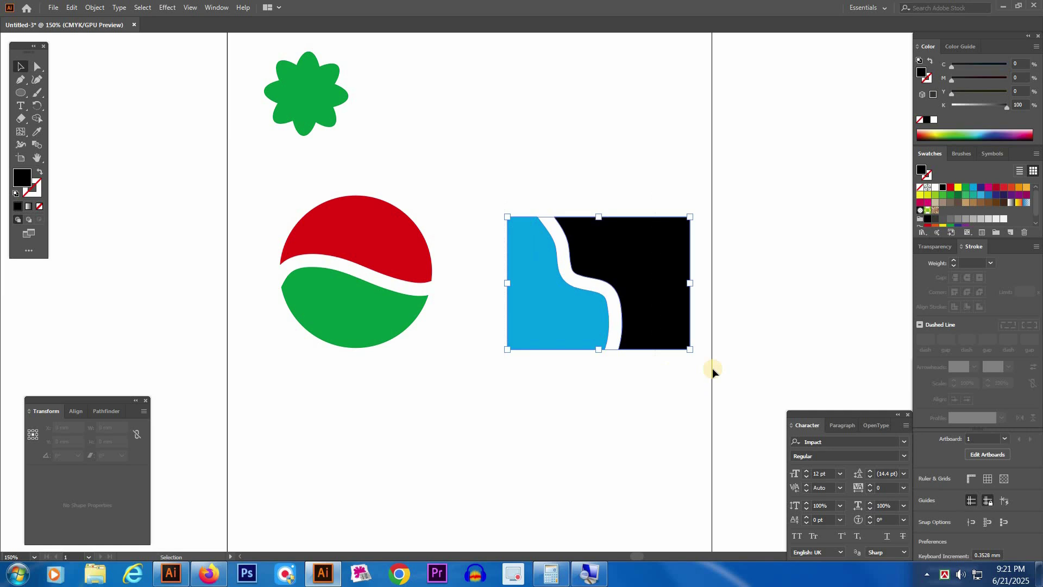
key("Delete")
key("ctrl+z")
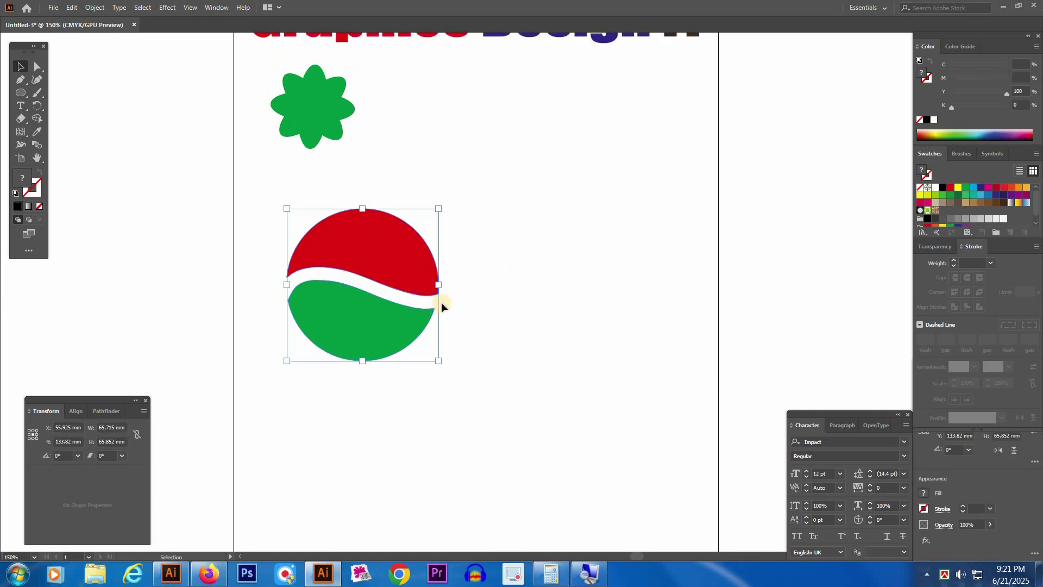
Scale the red and green split circle around its centre to about 32 mm wide and place it beside the green flower
left_click_drag(440, 284, 401, 285)
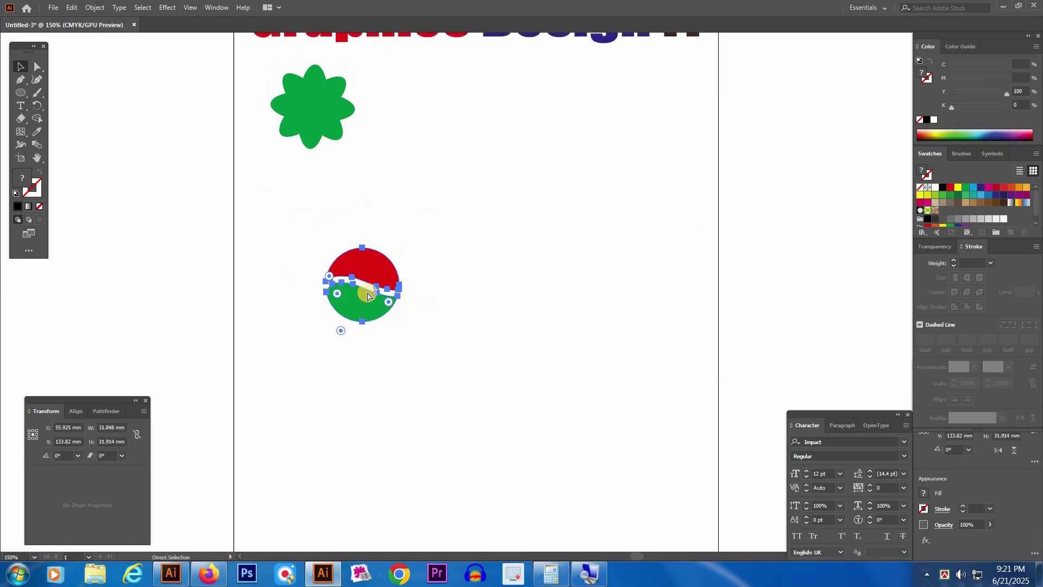
left_click_drag(365, 249, 405, 128)
Create a copy of the split circle about 134 mm wide below the original and swap both halves' fills to strokes
left_click_drag(405, 128, 640, 355)
key("a")
left_click(582, 328)
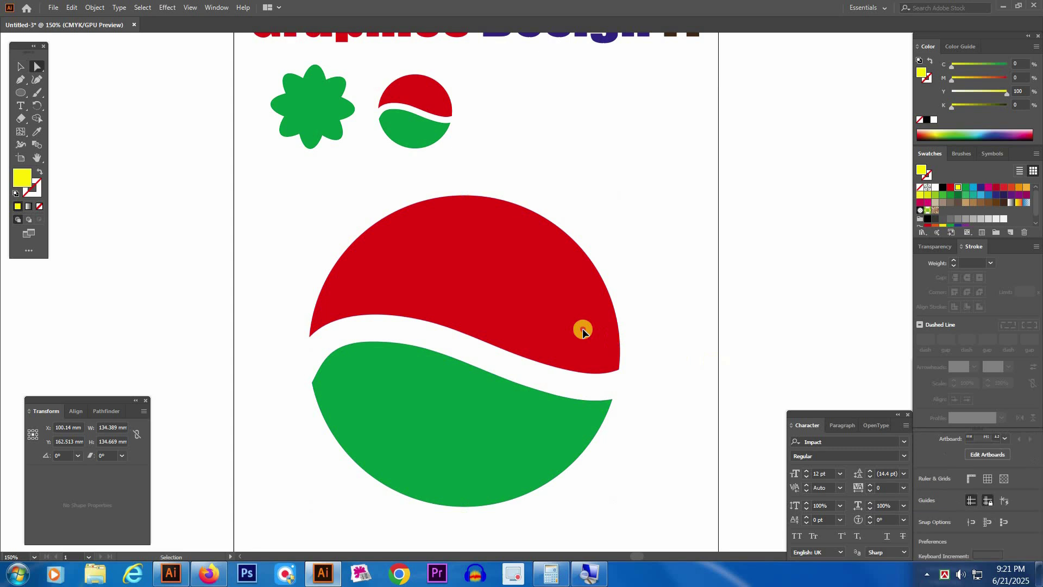
key("shift+x")
left_click(543, 438)
key("shift+x")
Set the stroke weight of both halves of the large split circle to 8 pt
left_click_drag(575, 445, 649, 341)
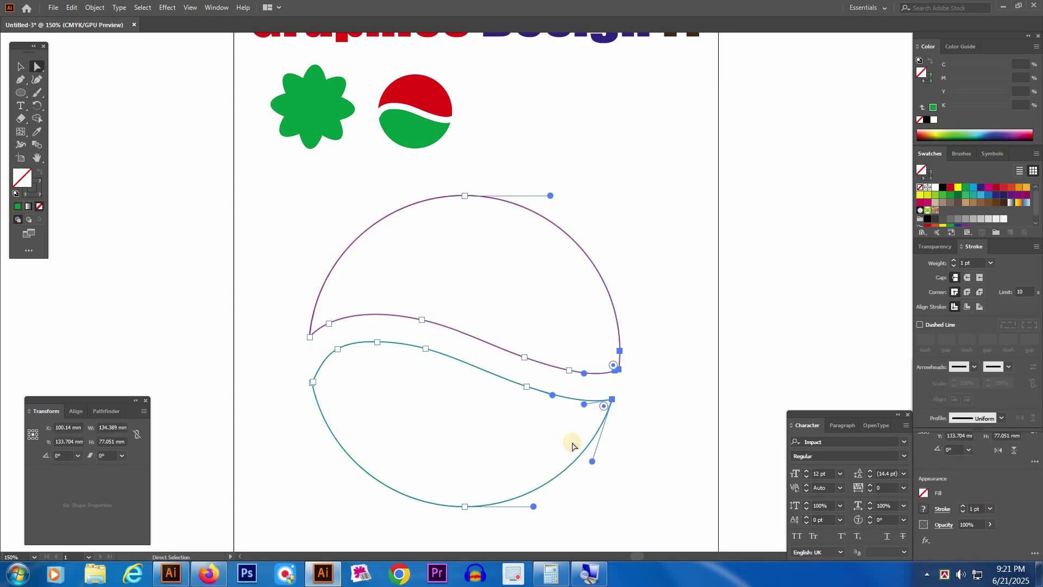
left_click(955, 263)
type("8")
key("Return")
key("v")
left_click(677, 292)
scroll(685, 326, "down", 2)
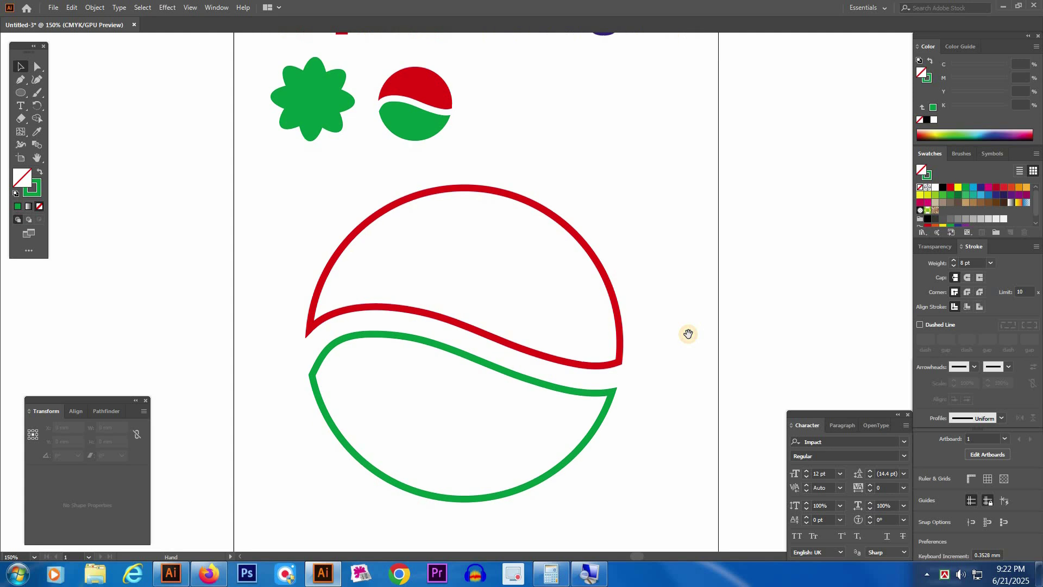
left_click_drag(656, 293, 576, 402)
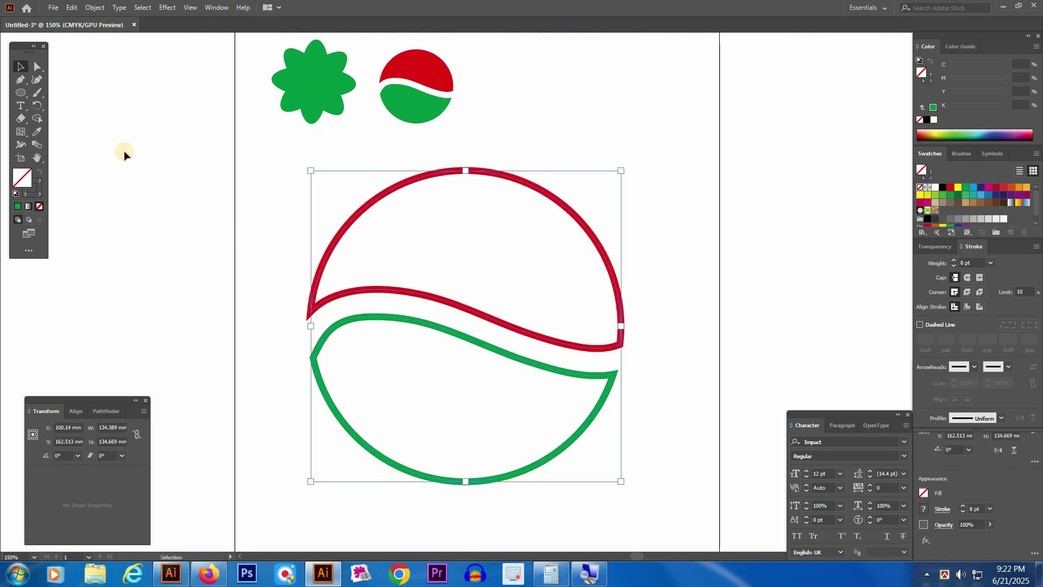
left_click_drag(22, 119, 48, 134)
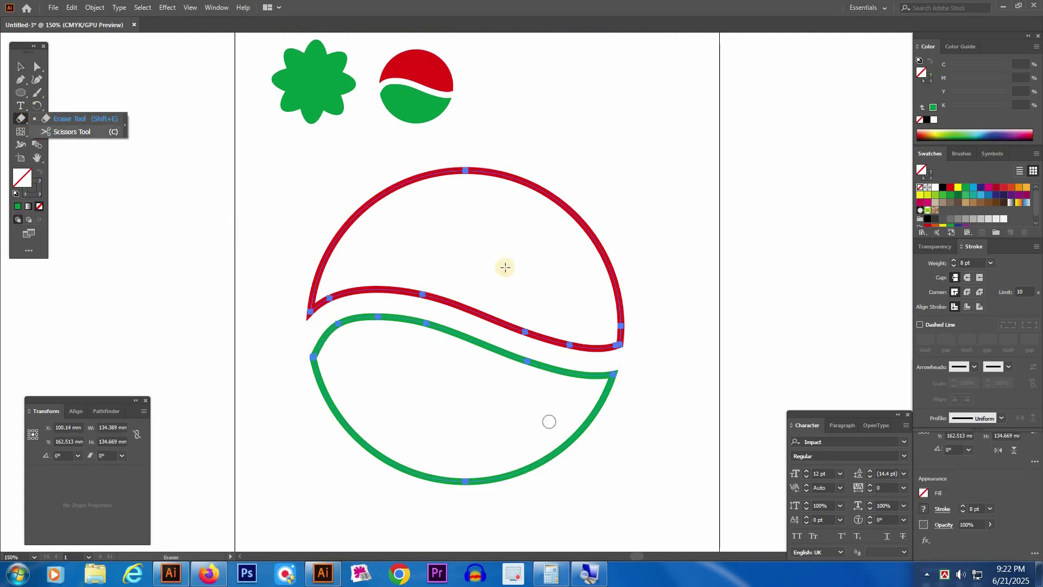
left_click(404, 182)
left_click(619, 299)
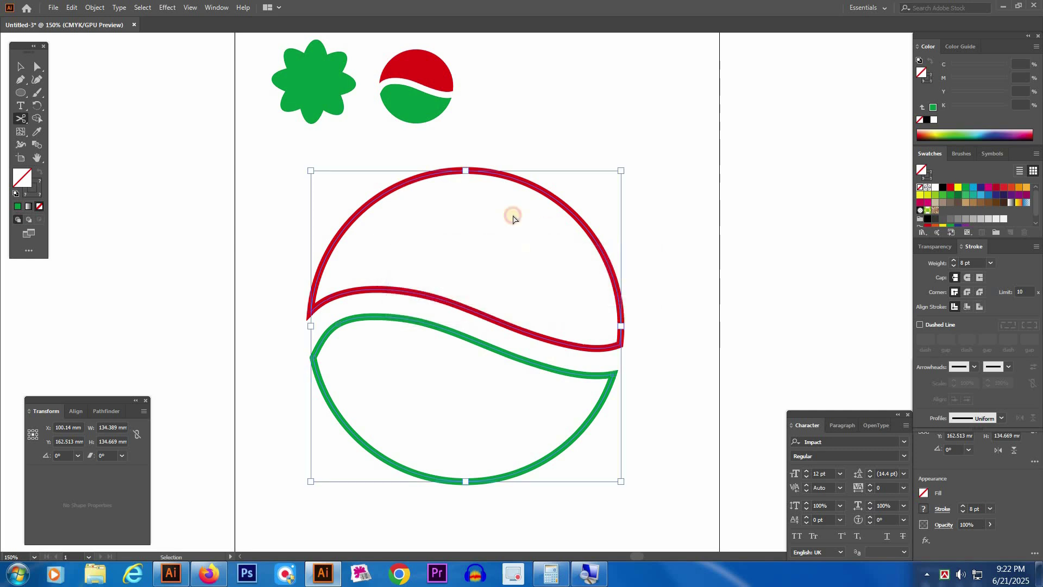
Cut the red outline at two points on its upper arc with the Scissors tool and delete the segment between them
key("a")
left_click(397, 190)
key("c")
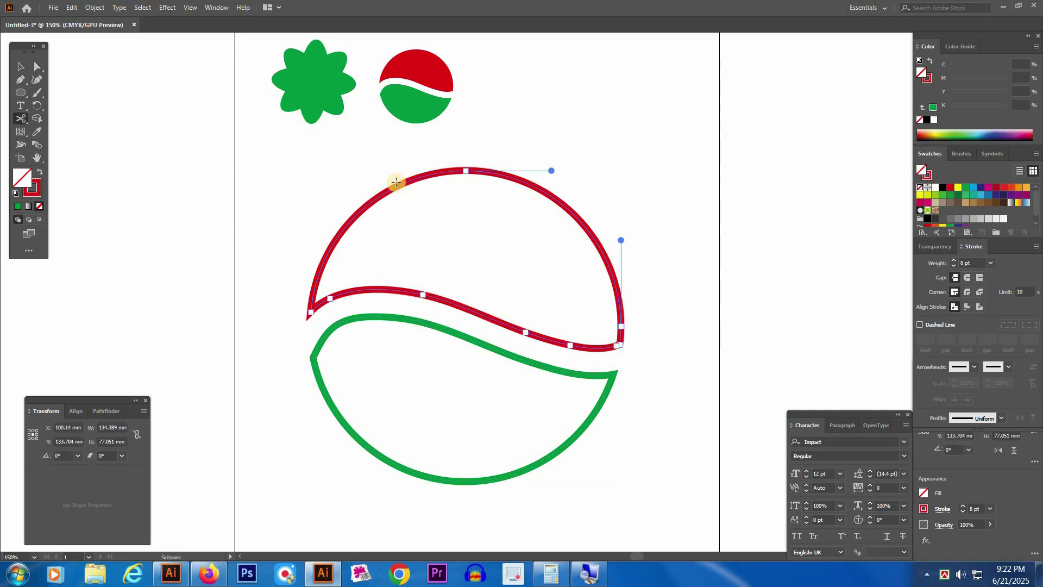
left_click(398, 186)
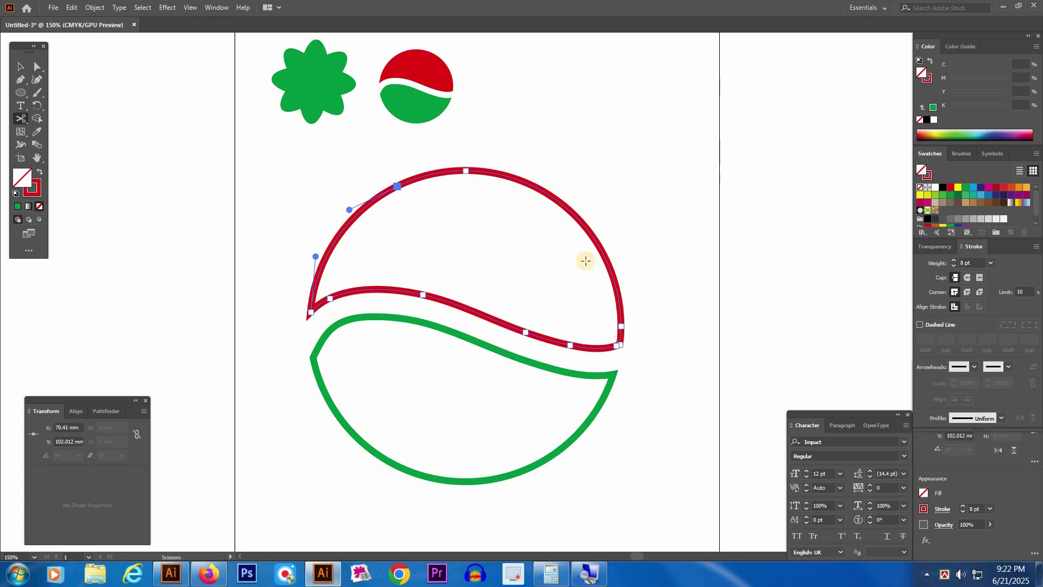
left_click(597, 246)
key("a")
left_click_drag(483, 199, 509, 142)
key("Delete")
key("Delete")
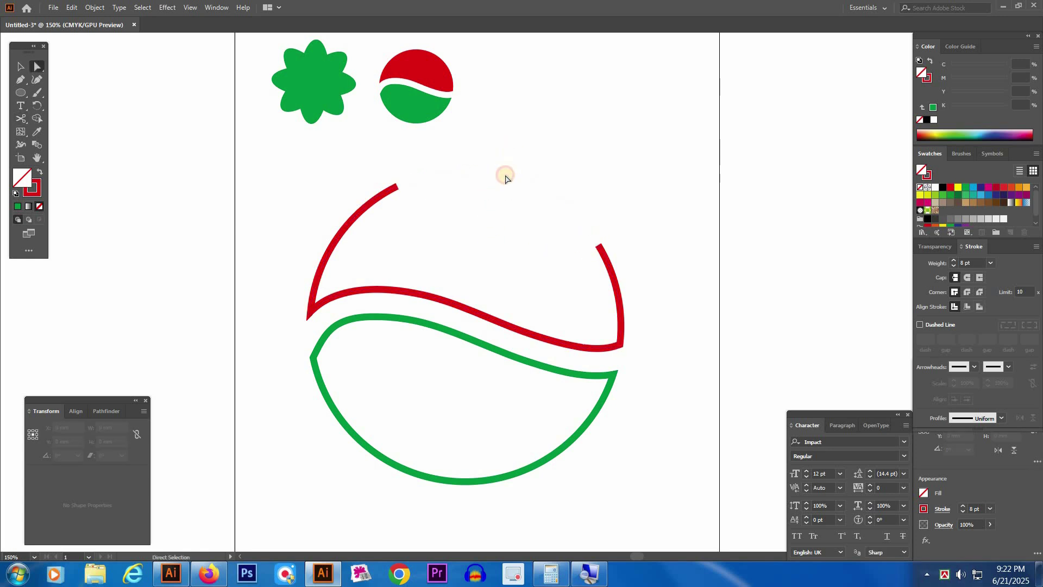
Cut the green outline at two points on its lower arc with the Scissors tool and delete the segment between them
scroll(495, 358, "down", 1)
key("c")
left_click(589, 401)
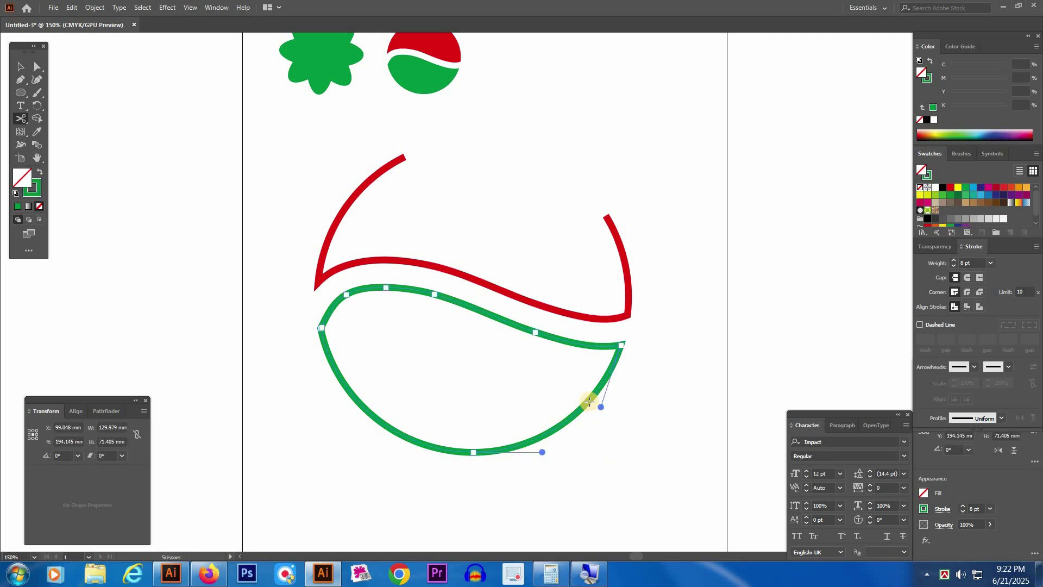
left_click(346, 387)
key("a")
left_click(462, 452)
key("Delete")
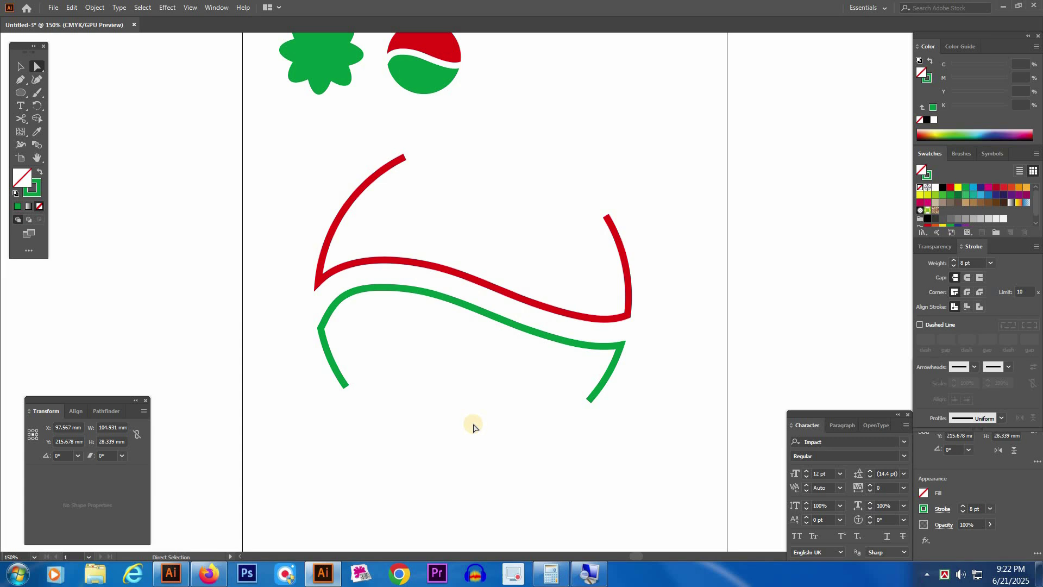
left_click(473, 428)
Close the open ends of the green and red outlines with curved segments using the Pen tool
key("p")
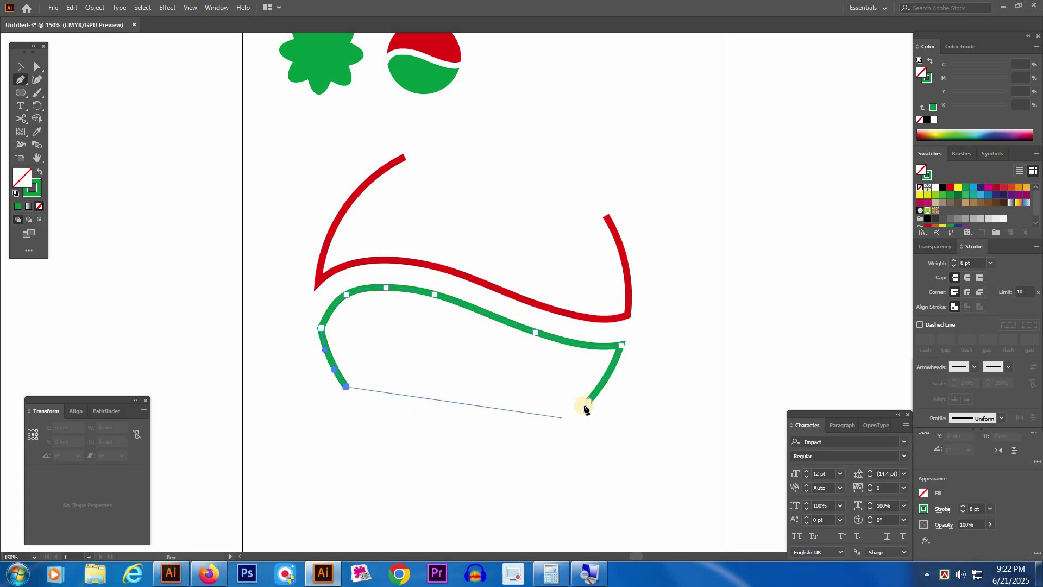
mouse_move(589, 401)
left_mouse_down()
mouse_move(758, 486)
mouse_move(754, 464)
mouse_move(754, 474)
left_mouse_up()
left_click(512, 354, "ctrl")
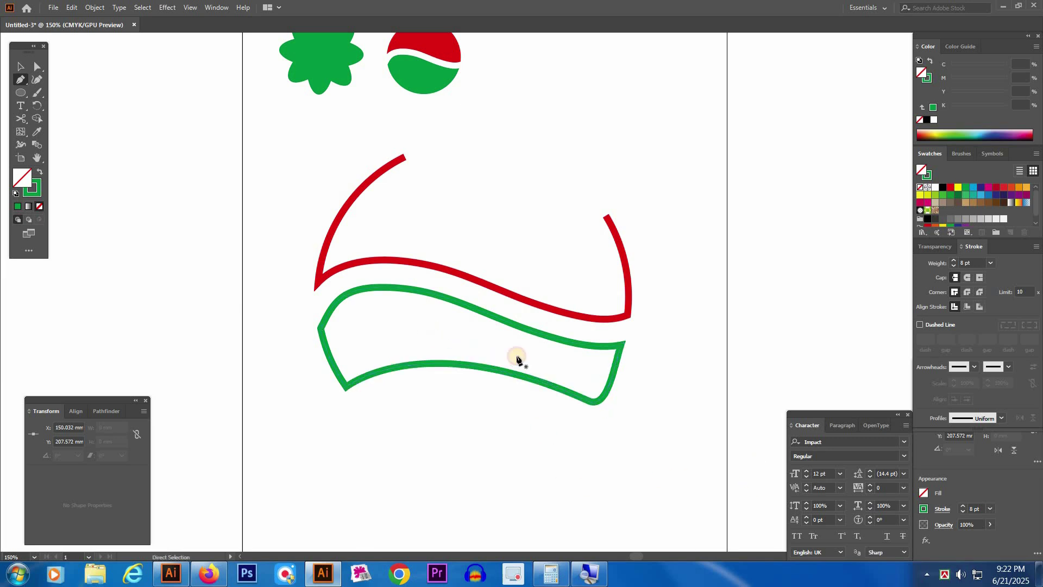
left_click(404, 157)
left_click_drag(608, 215, 735, 214)
left_click(659, 343, "ctrl")
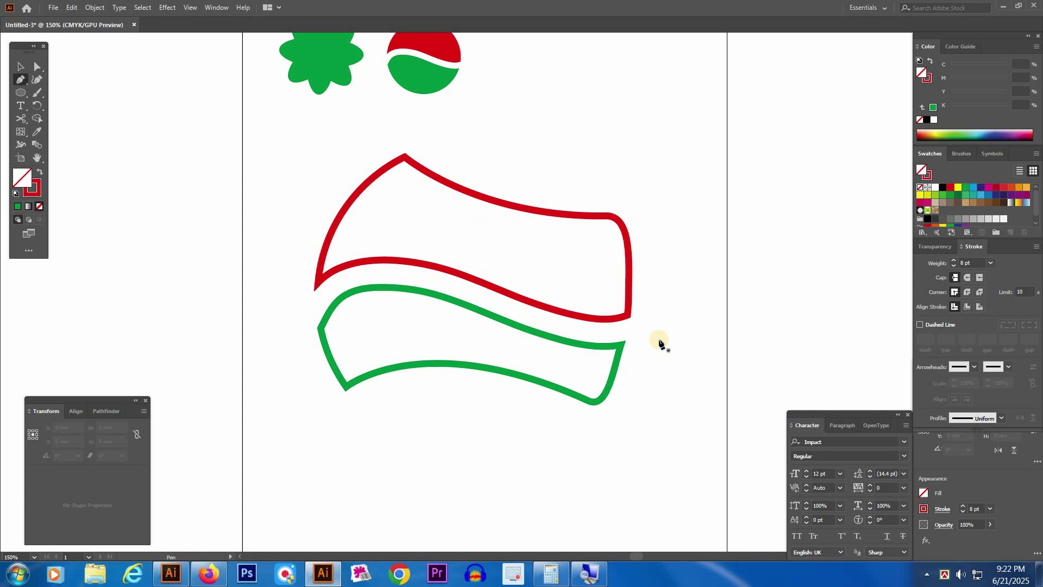
key("v")
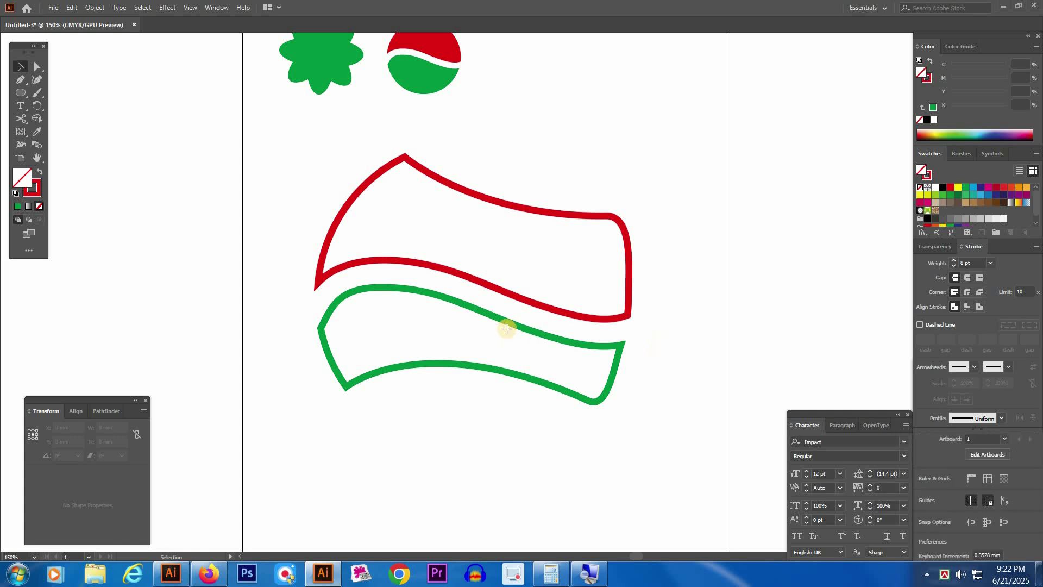
Cut the closed red outline with the Scissors tool at points along its top edge, left arc and lower wave
key("c")
left_click(476, 199)
left_click(523, 211)
left_click(407, 254)
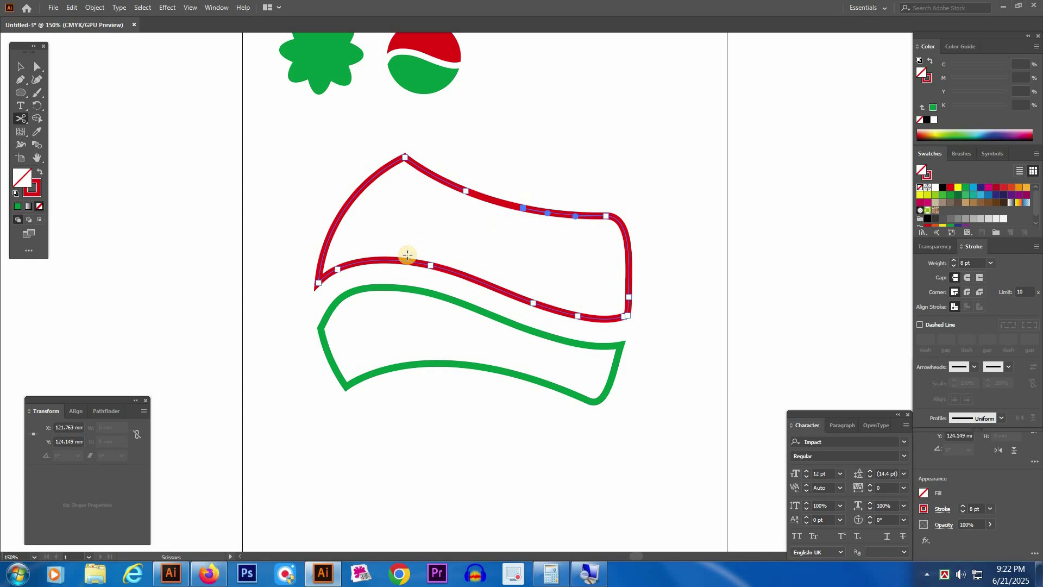
left_click(341, 212)
left_click(513, 300)
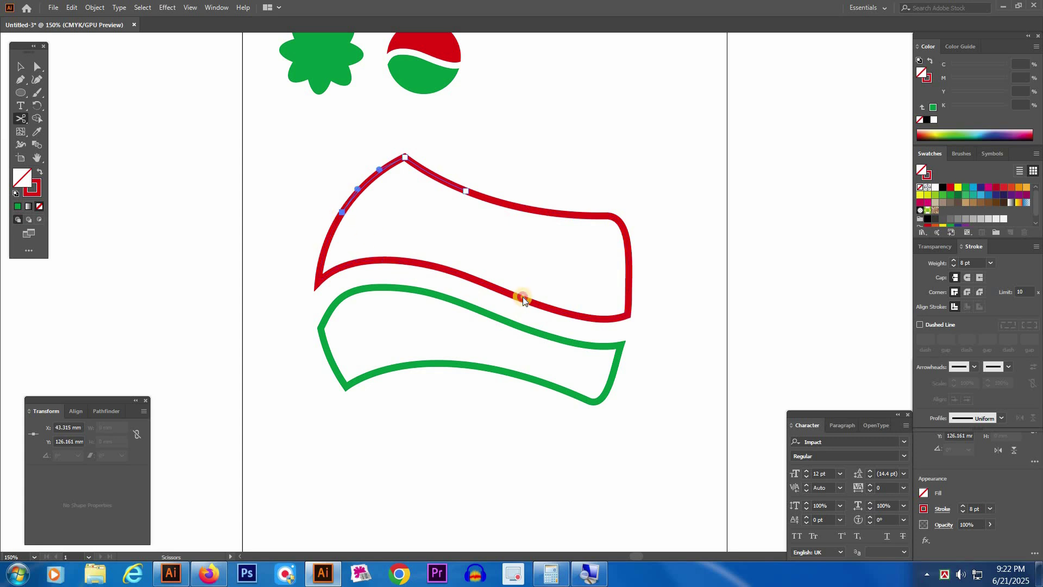
left_click(523, 297)
left_click(600, 302)
Delete the green outline and all the cut pieces of the red outline
key("a")
left_click_drag(279, 221, 415, 357)
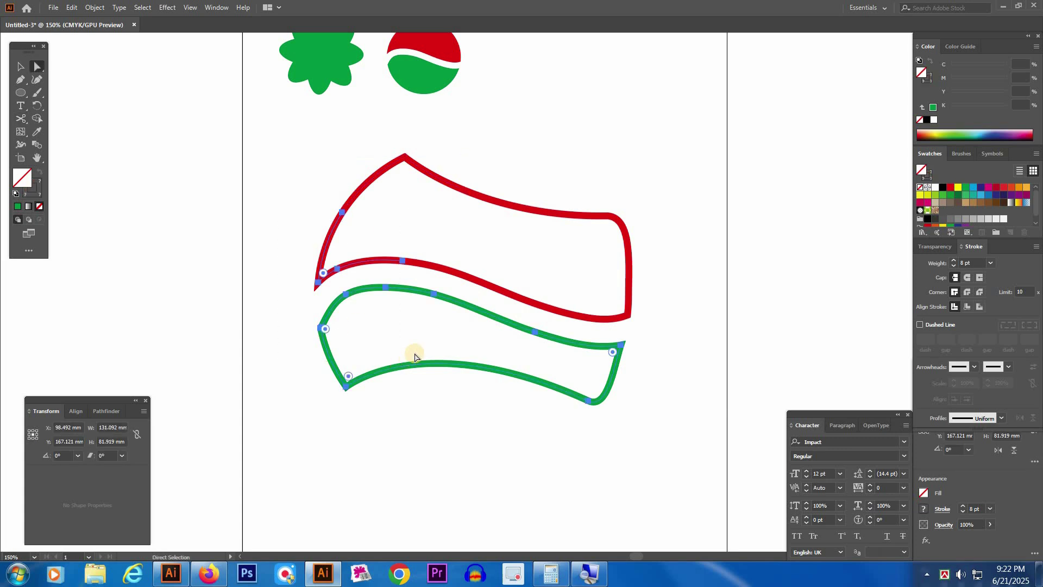
key("Delete")
left_click(465, 279)
key("Delete")
key("Delete")
left_click_drag(326, 164, 574, 263)
key("Delete")
key("v")
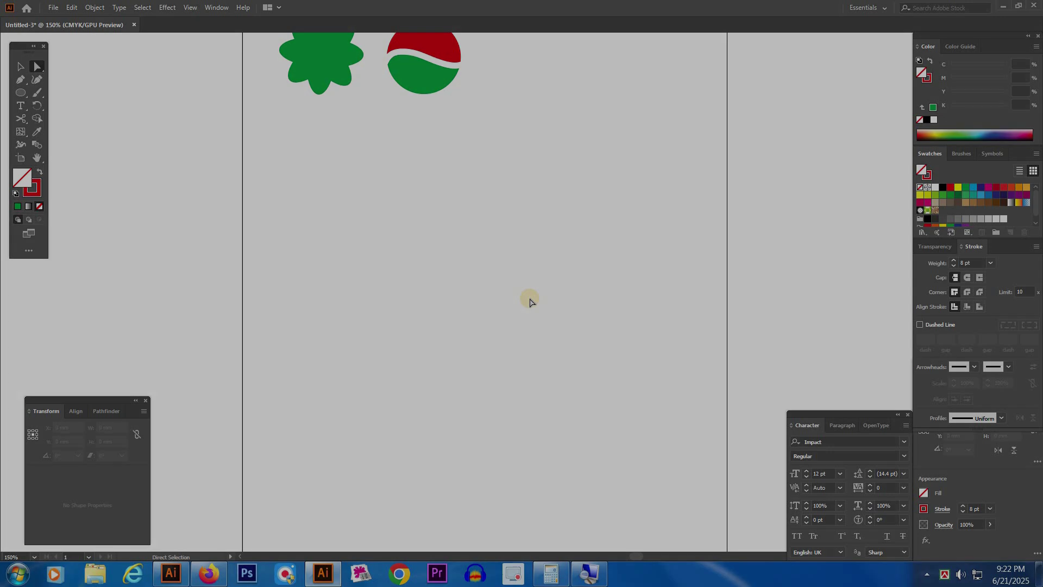
scroll(529, 283, "up", 1)
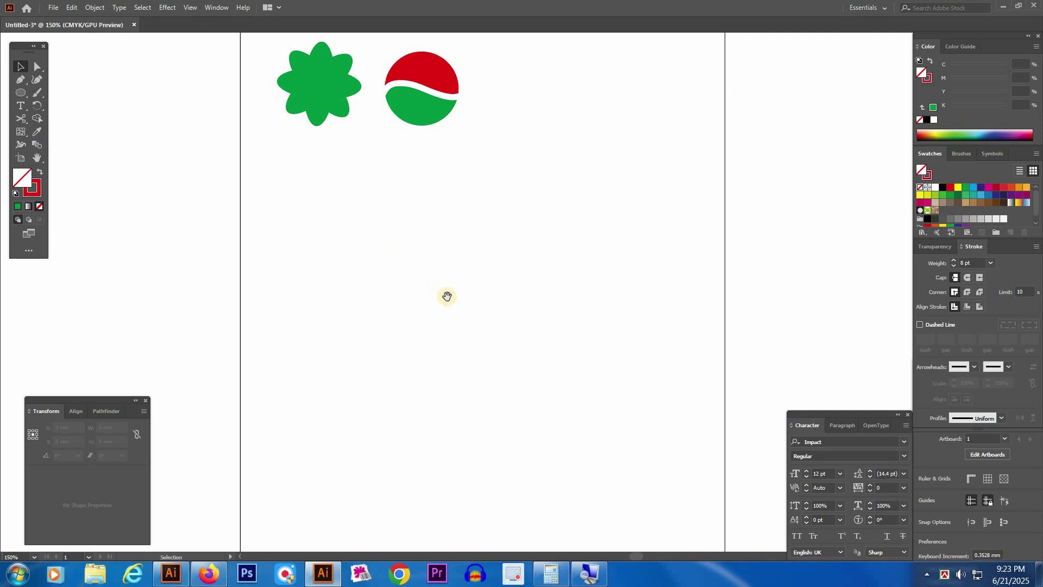
left_click_drag(458, 373, 460, 346)
left_click_drag(437, 263, 479, 320)
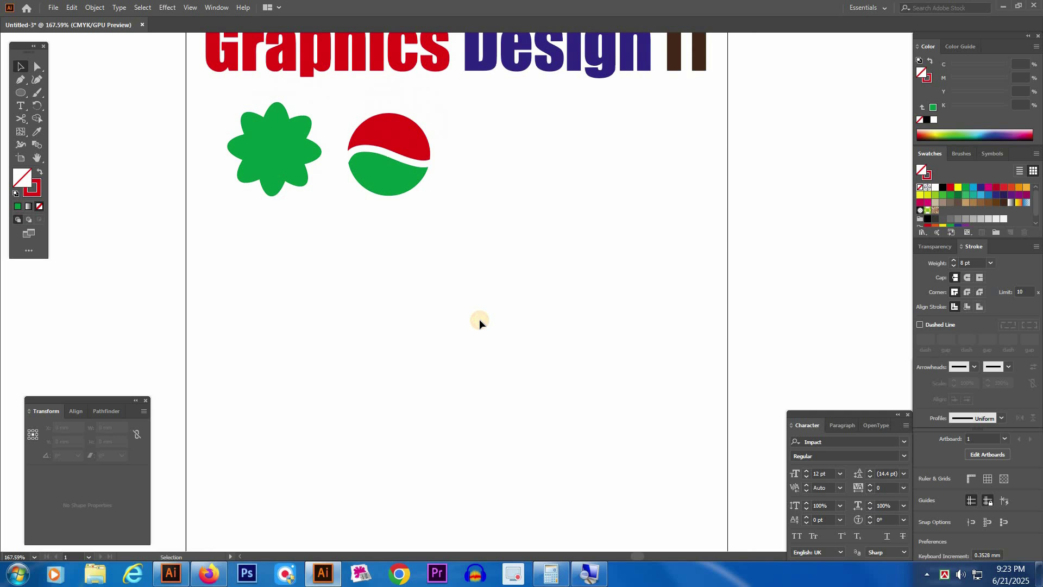
Draw a red-outlined circle about 52 mm in diameter below the emblems and duplicate it twice to make three overlapping circles
left_click_drag(419, 267, 414, 304)
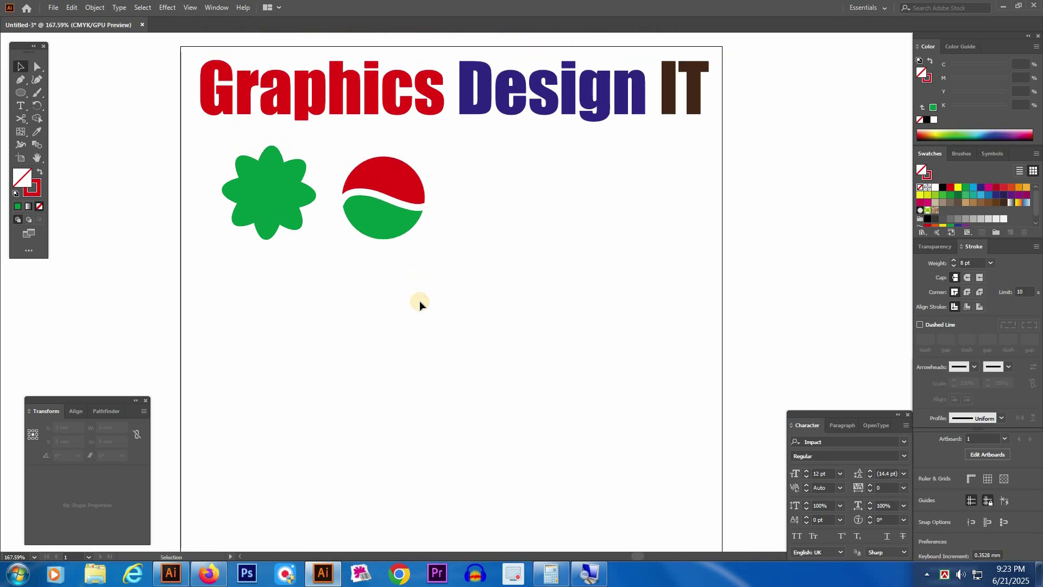
key("l")
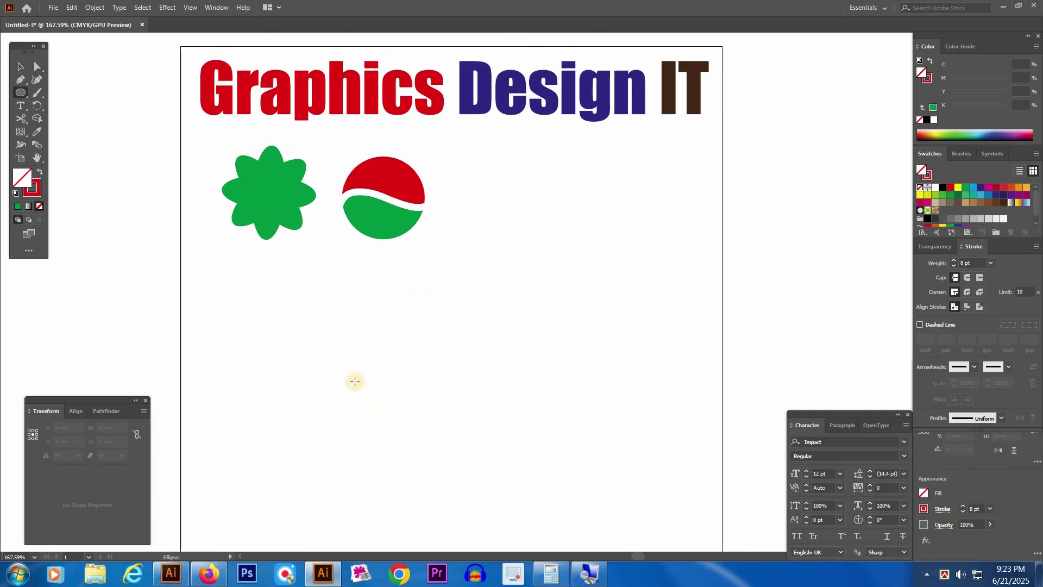
left_click_drag(374, 411, 406, 445)
key("v")
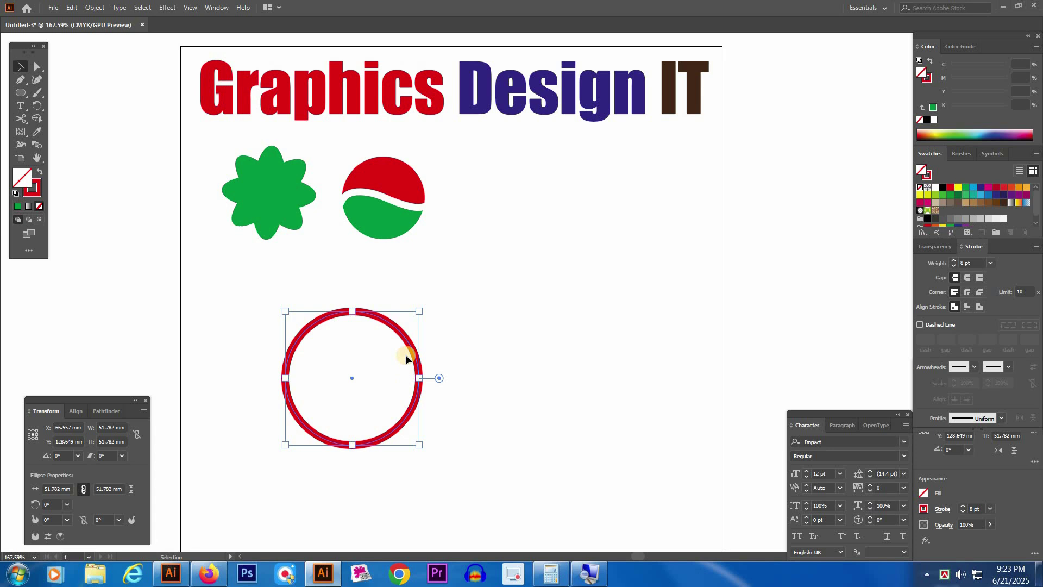
left_click_drag(397, 331, 578, 409)
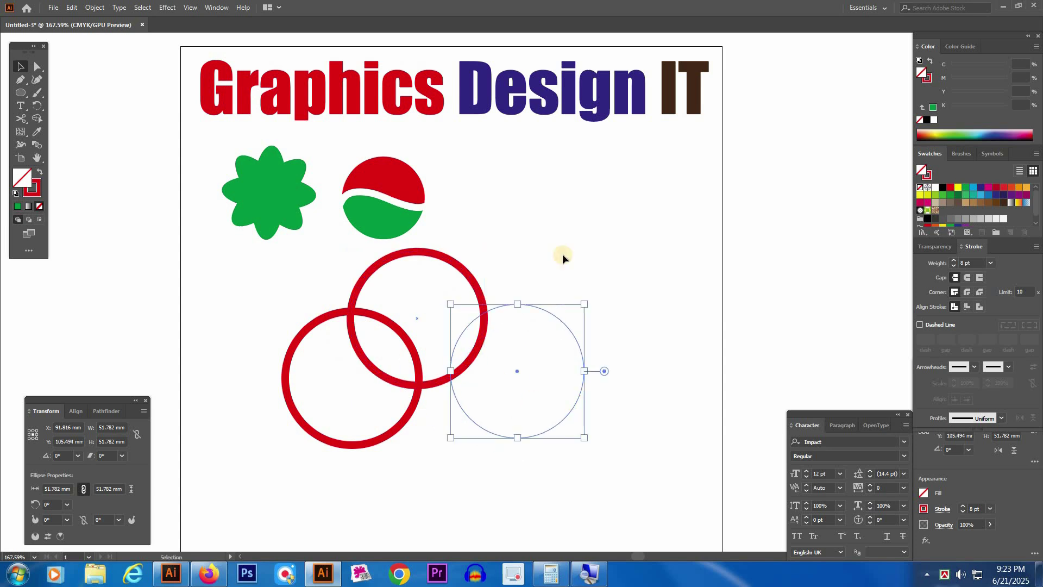
Set the stroke weight of all three circles to 20 pt and move the right circle to overlap the middle one more
left_click(554, 258)
left_click_drag(555, 252, 354, 432)
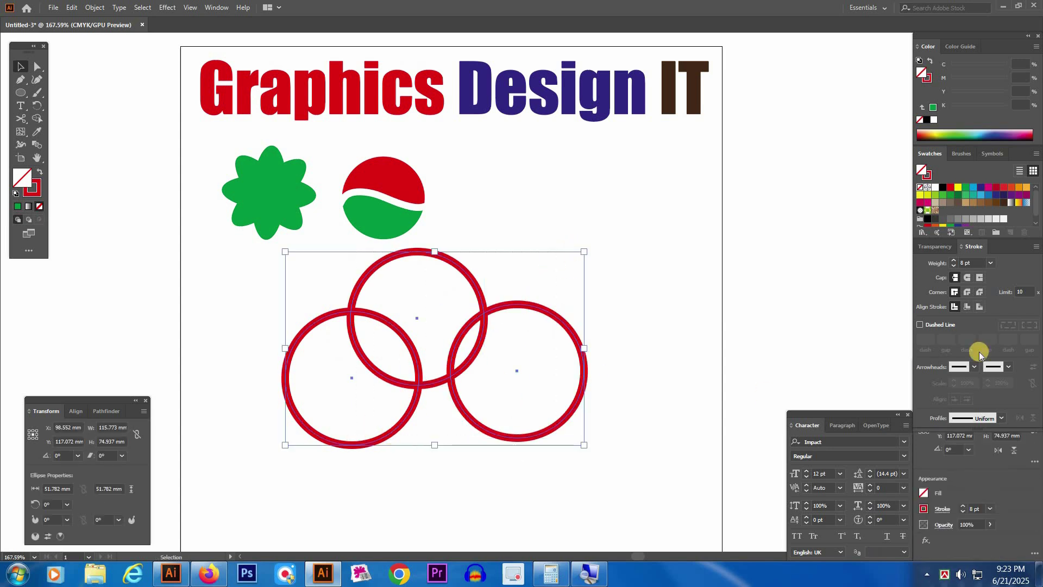
left_click(955, 261)
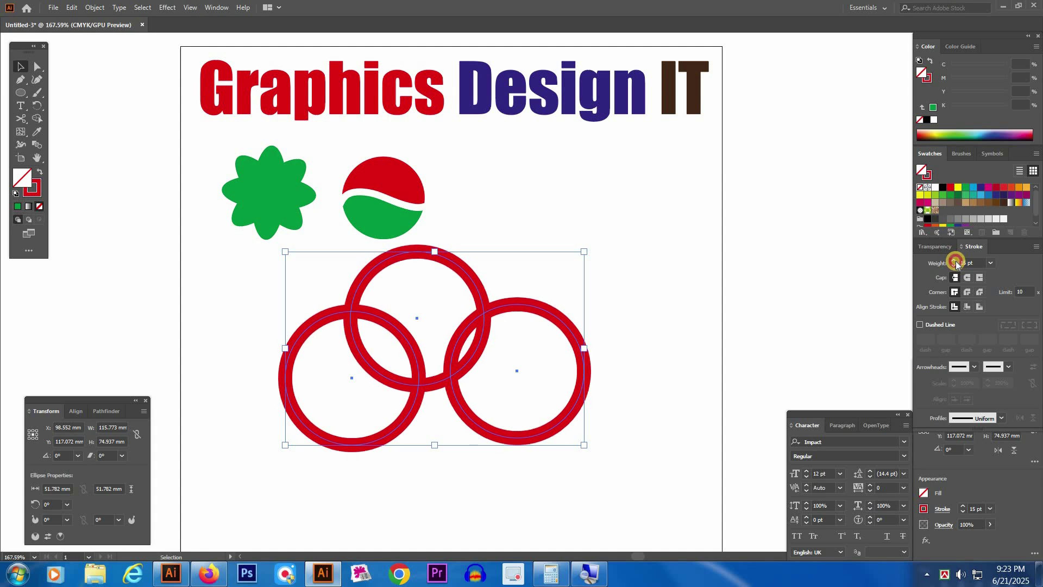
left_click(621, 272)
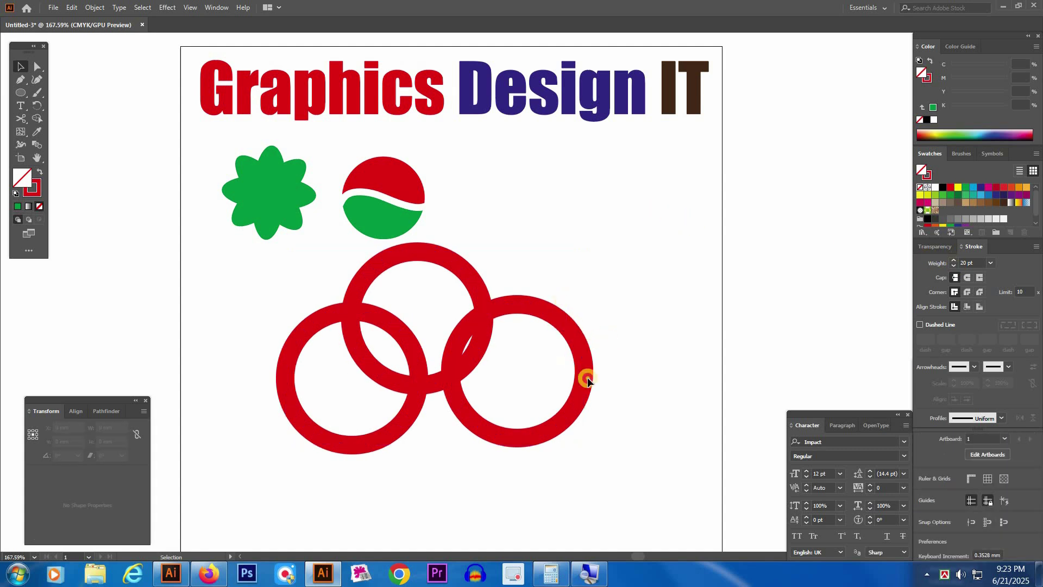
left_click(577, 346)
left_click_drag(571, 335, 564, 315)
Expand the fill and stroke of all three circles into filled ring shapes
left_click_drag(638, 304, 341, 468)
left_click(94, 7)
left_click(134, 148)
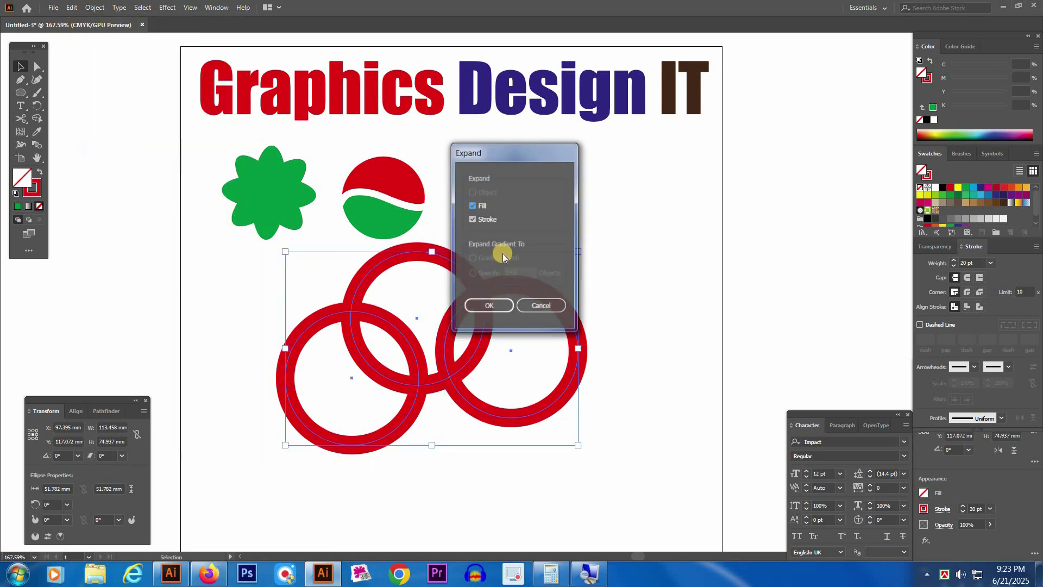
left_click(491, 308)
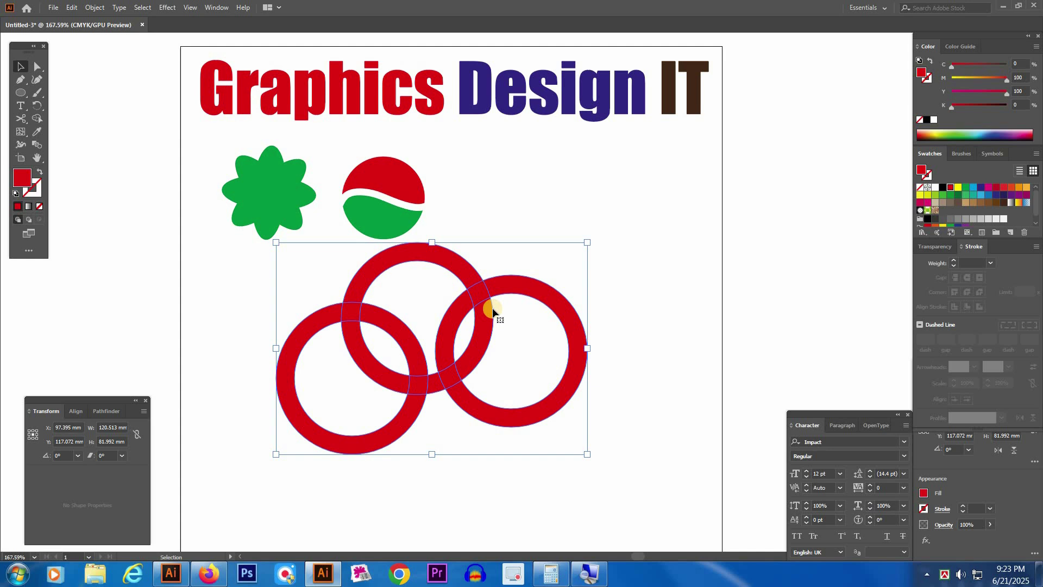
left_click(514, 172)
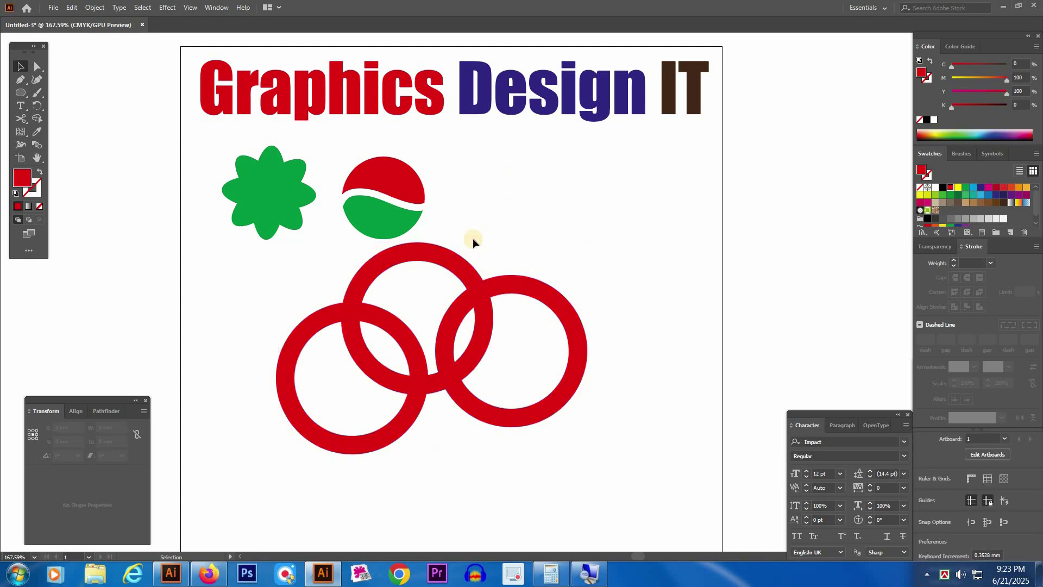
Fill the upper middle ring with dark green and the right ring with light blue
left_click(449, 265)
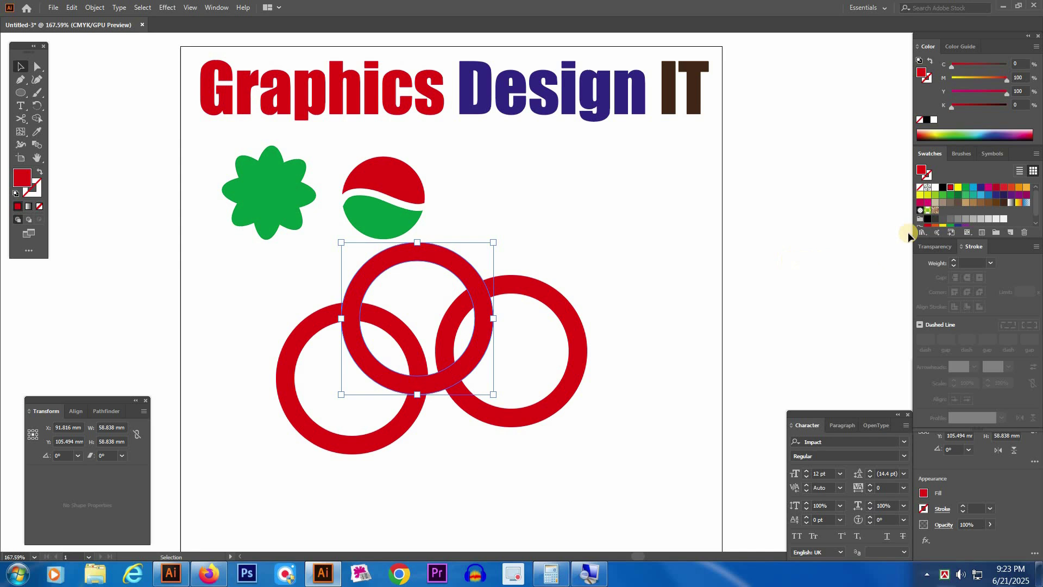
left_click(957, 201)
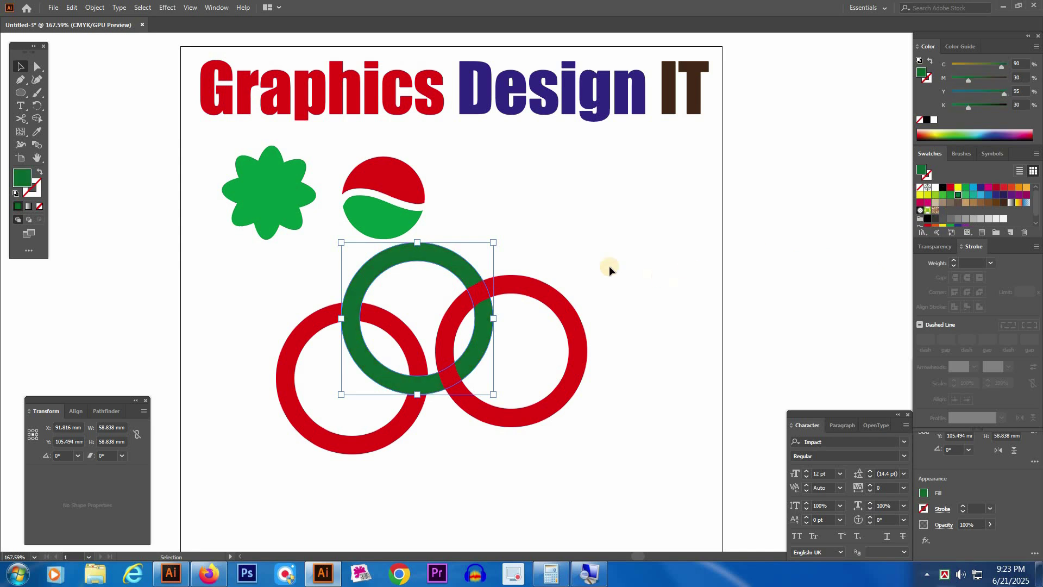
left_click(576, 326)
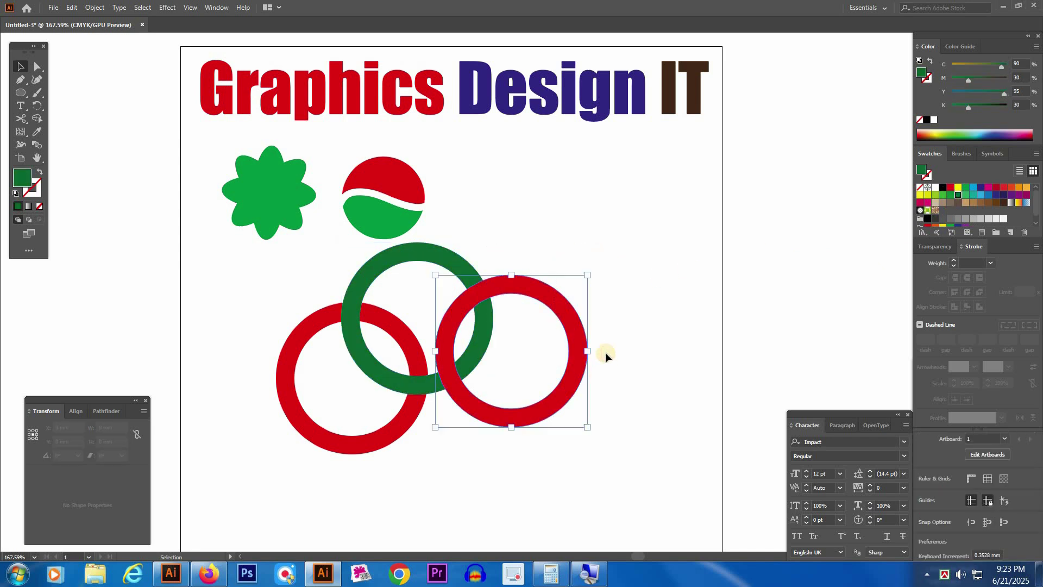
left_click(973, 188)
left_click(603, 315)
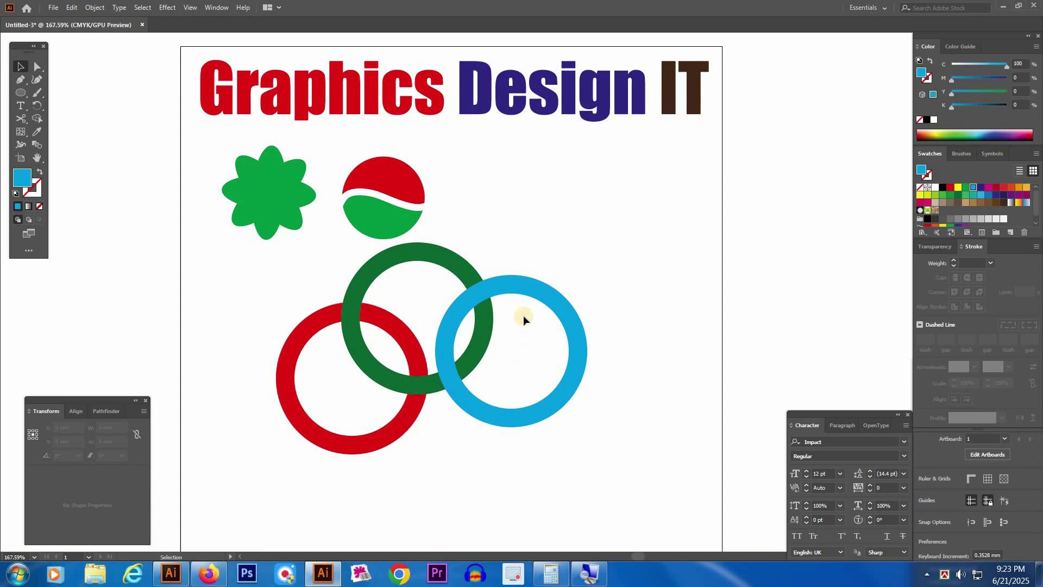
Merge the overlapping segments of the three rings with the Shape Builder tool so they interlock like chain links
left_click(459, 301)
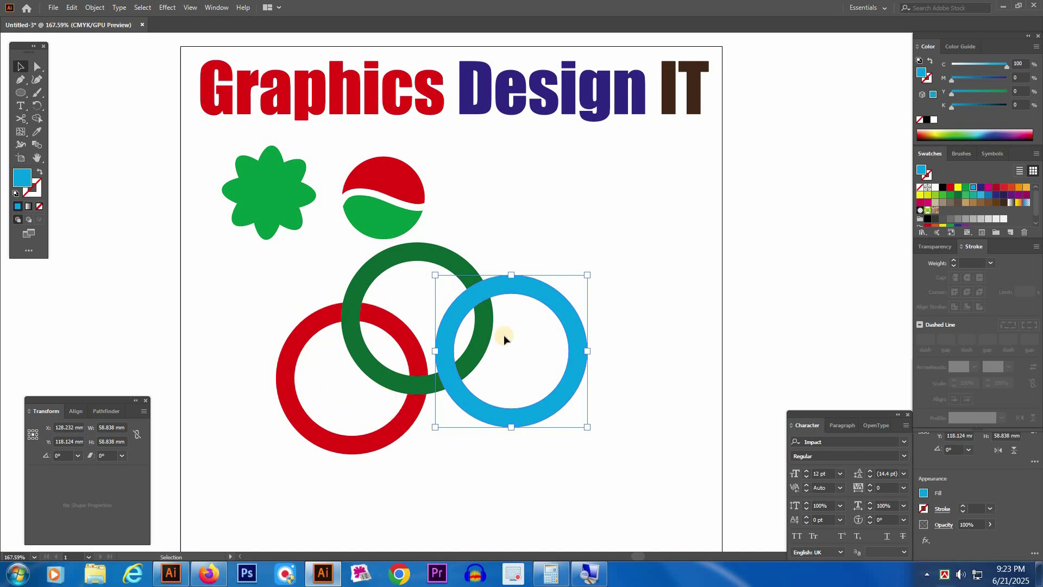
left_click_drag(630, 303, 393, 390)
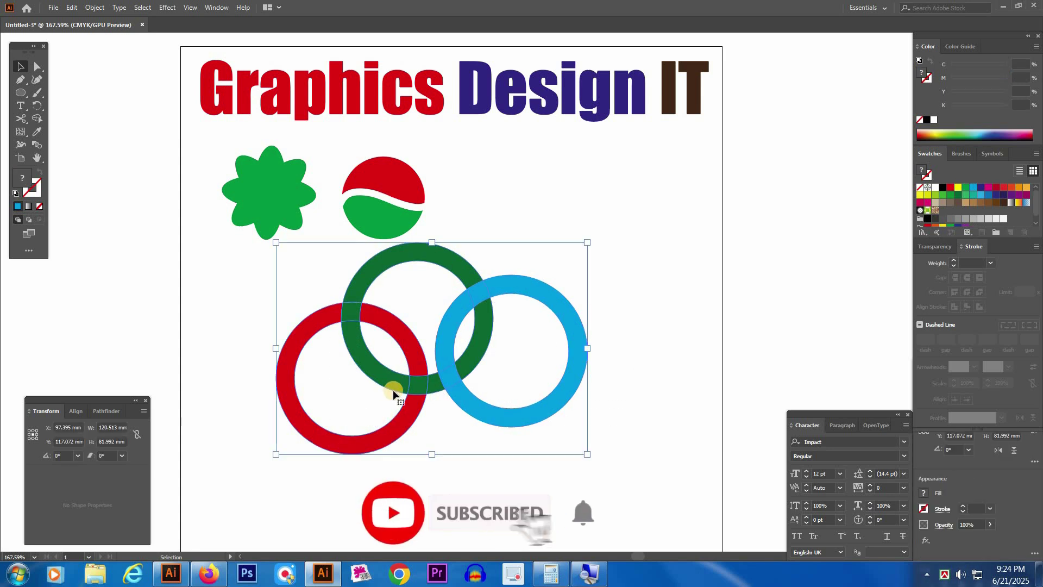
left_click(36, 121)
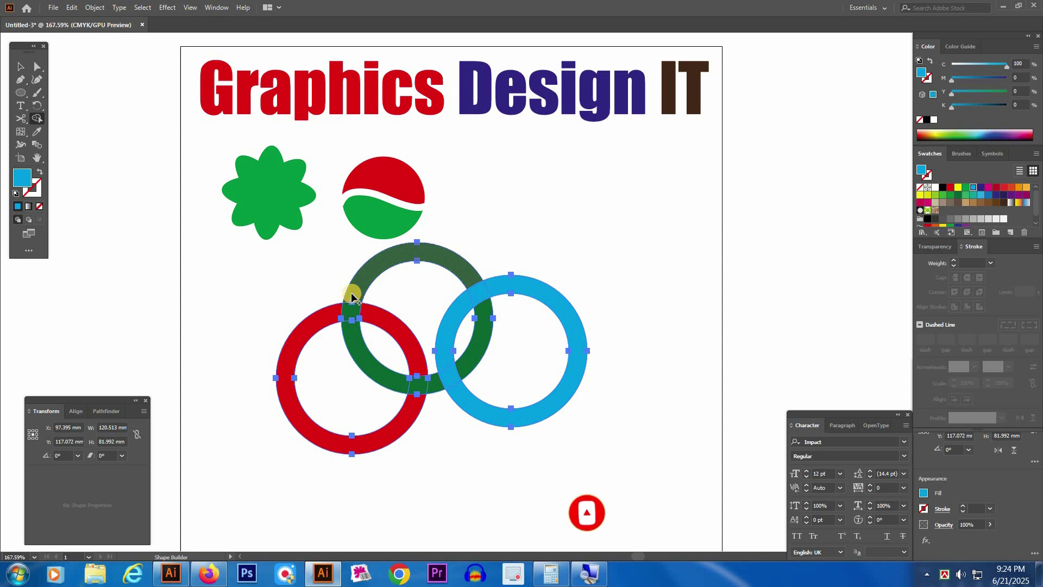
left_click_drag(353, 328, 454, 337)
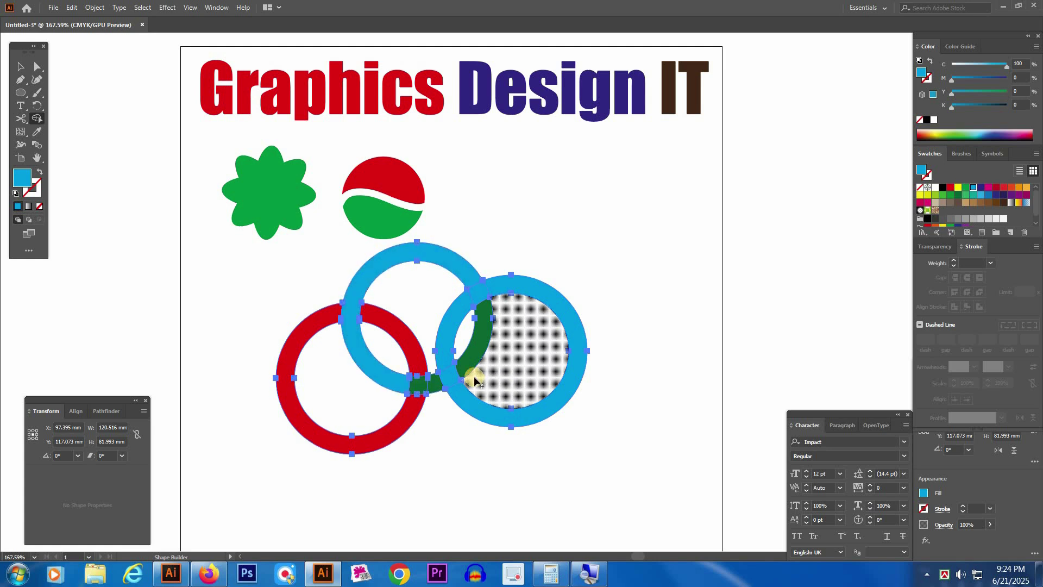
left_click(493, 288)
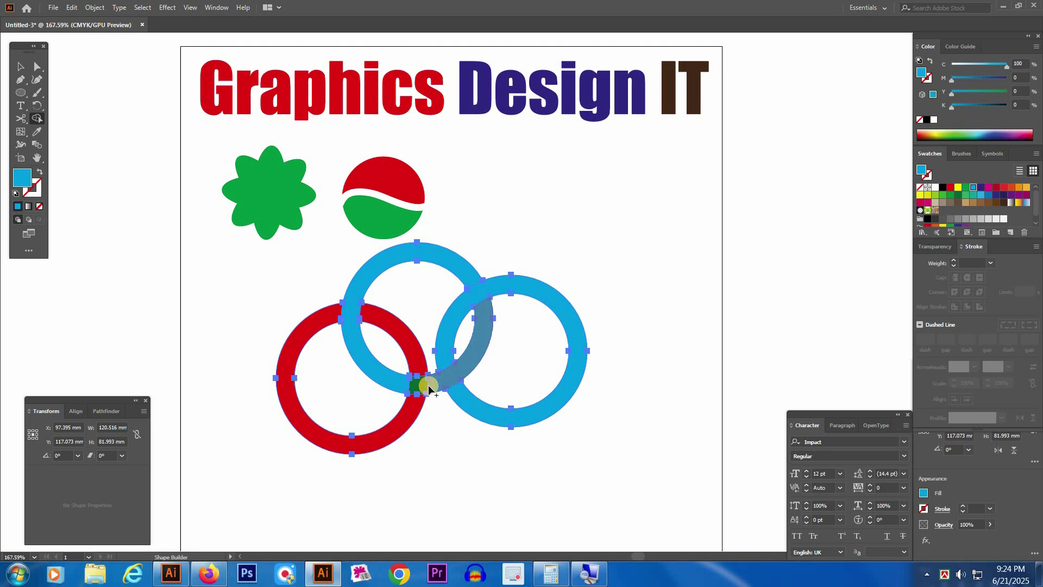
left_click_drag(419, 379, 416, 402)
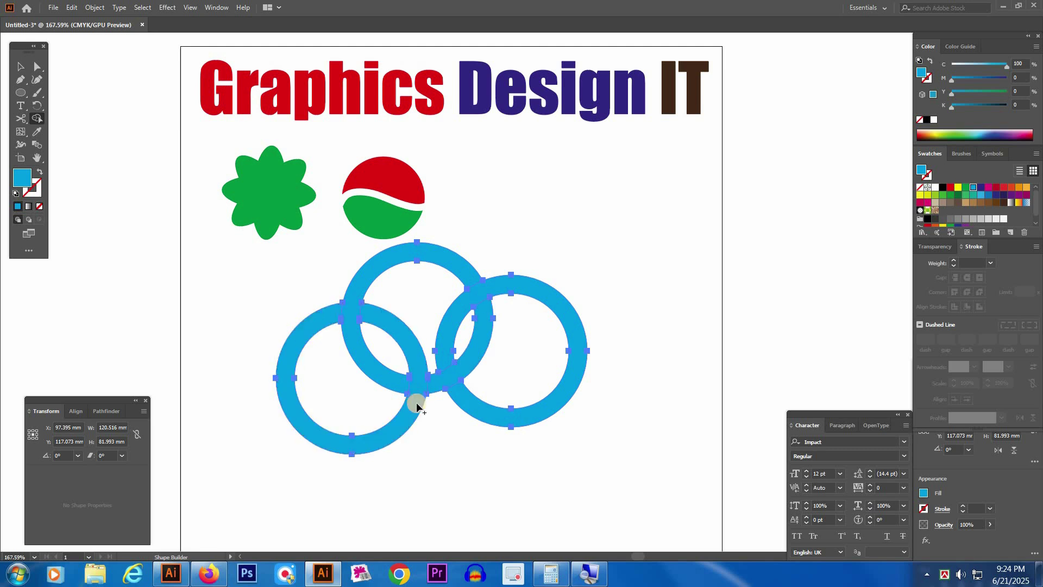
key("v")
left_click(650, 328)
Fill both pieces of the upper middle ring with red
key("a")
left_click(389, 257)
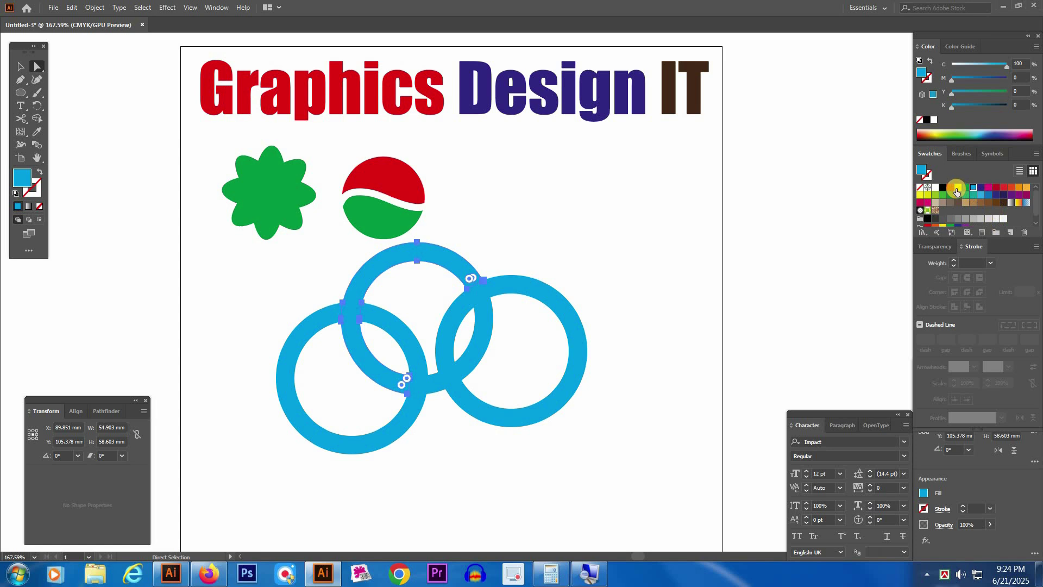
left_click(958, 192)
left_click(511, 336)
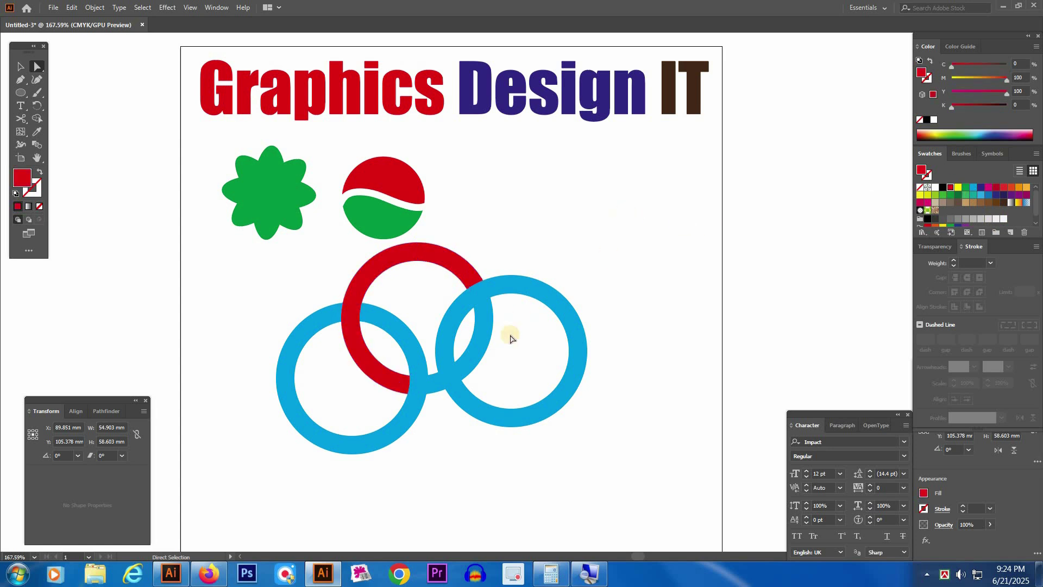
left_click(466, 361)
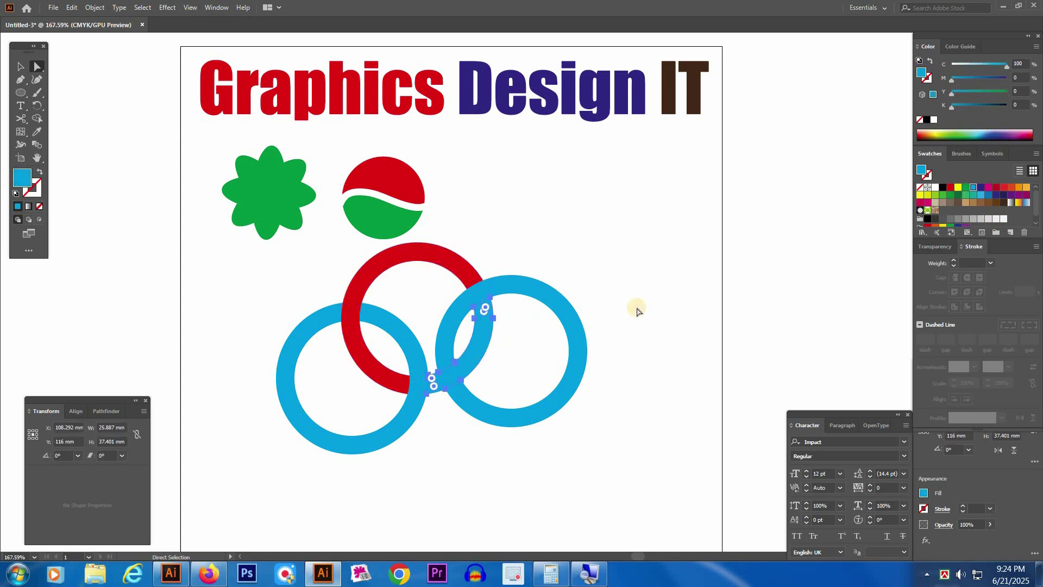
left_click(952, 190)
left_click(617, 233)
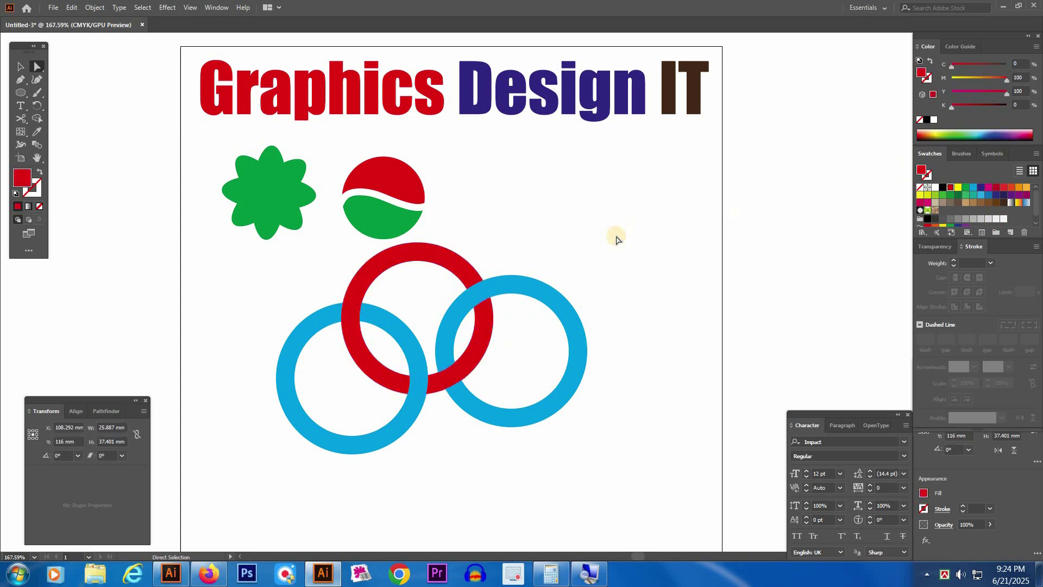
Fill the lower left ring with dark blue
left_click(297, 337)
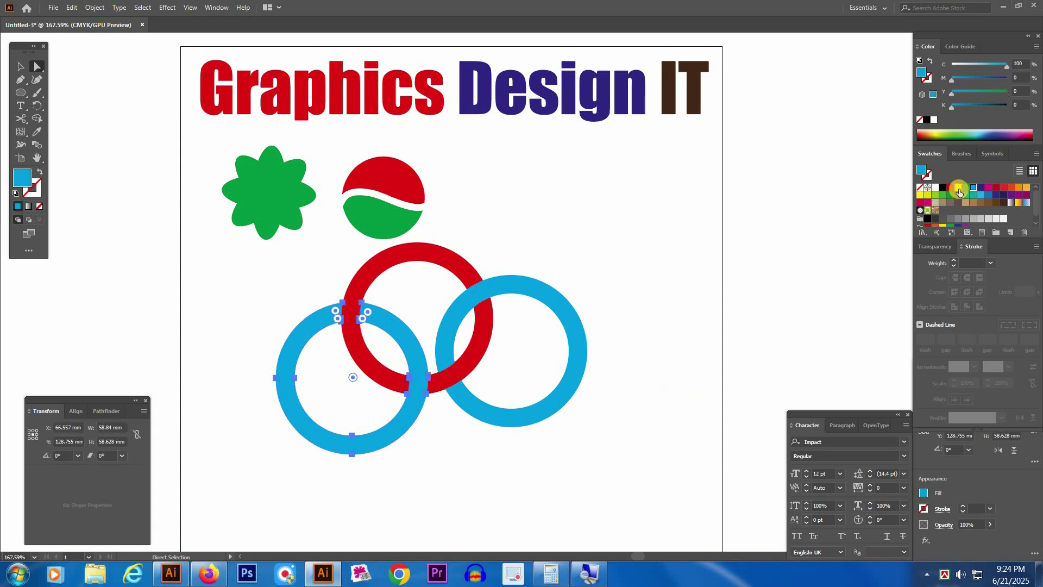
left_click(983, 187)
left_click(598, 283)
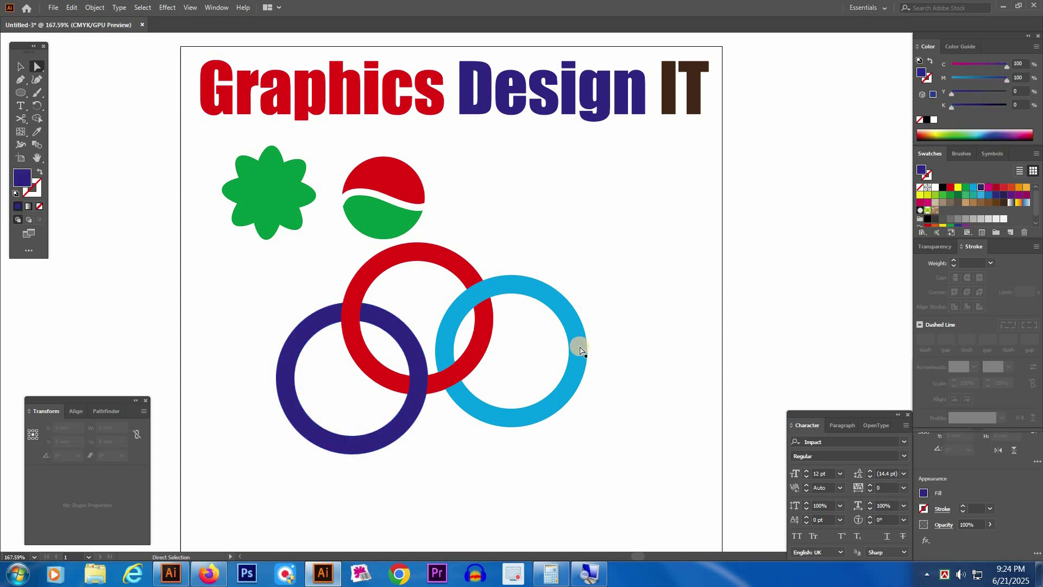
left_click(577, 349)
left_click(649, 283)
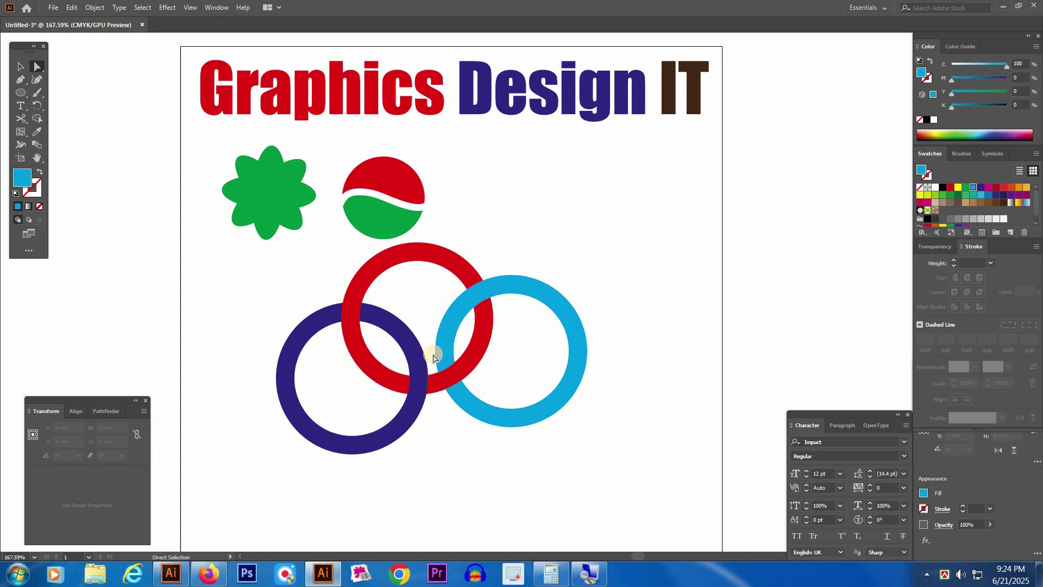
key("v")
left_click(651, 329)
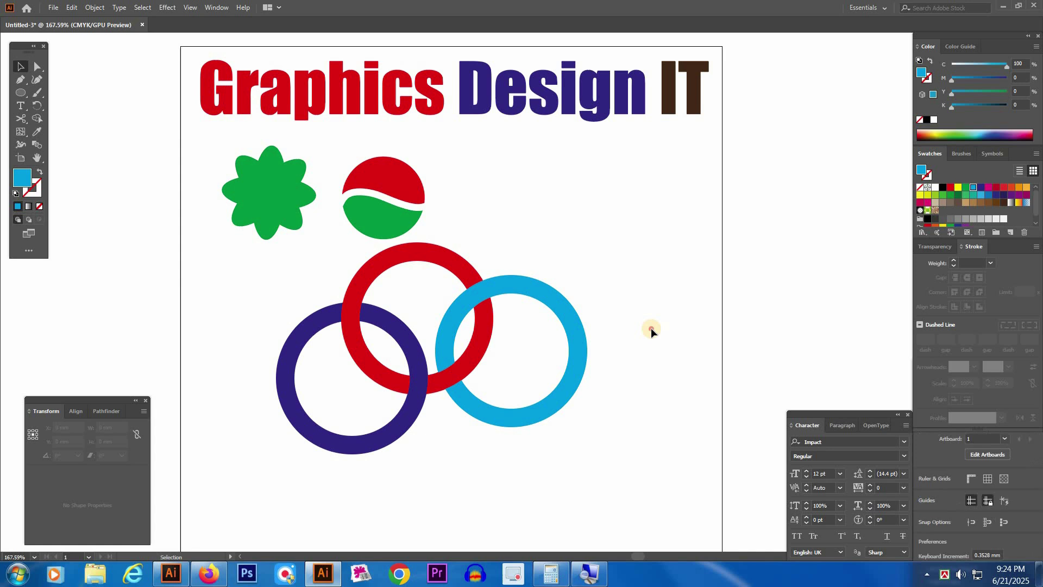
Scale down the three interlocked rings together and move them beside the red and green ball below the heading
left_click_drag(640, 275, 224, 481)
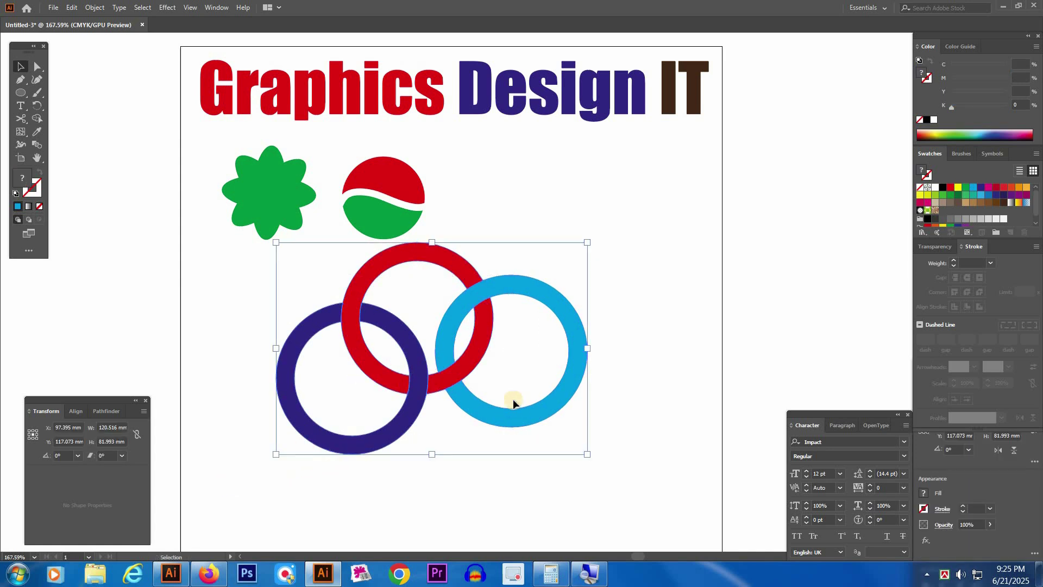
left_click_drag(588, 351, 553, 359)
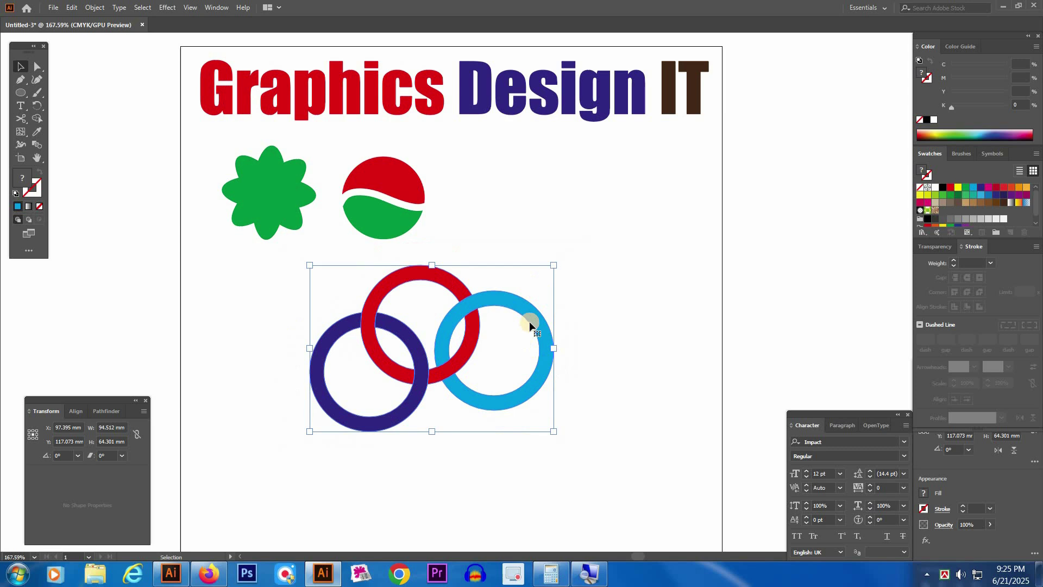
left_click_drag(659, 204, 588, 269)
left_click(550, 382)
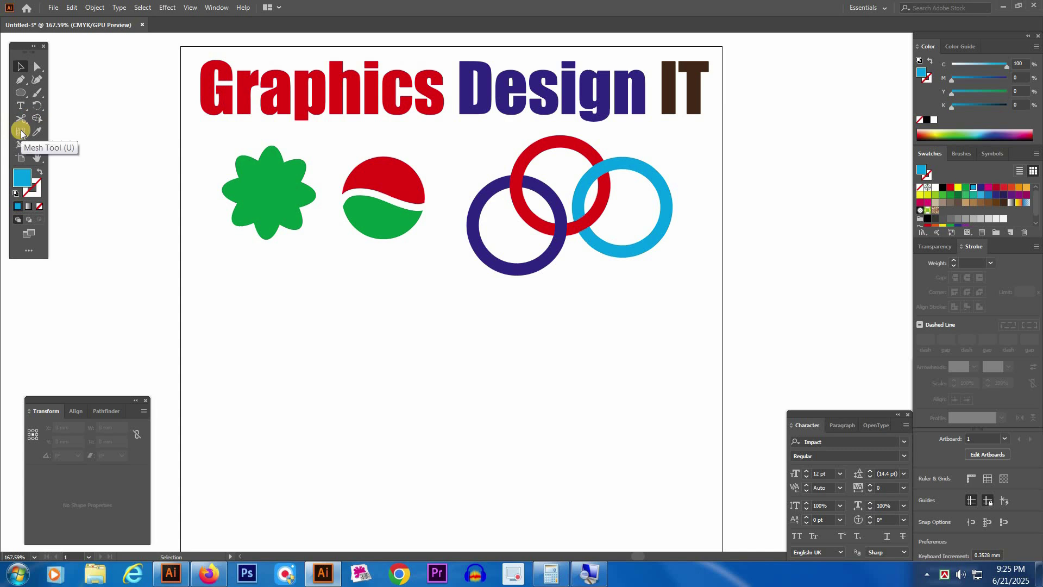
Duplicate the green flower below the original, enlarge the copy to about 90 mm across, and activate the Gradient tool on it
left_click(21, 133)
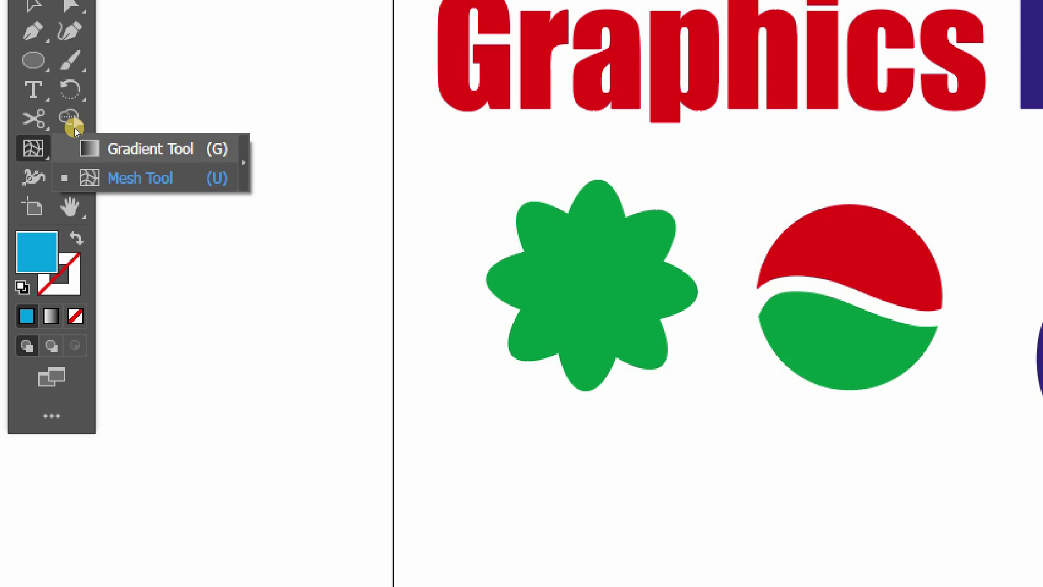
left_click(88, 149)
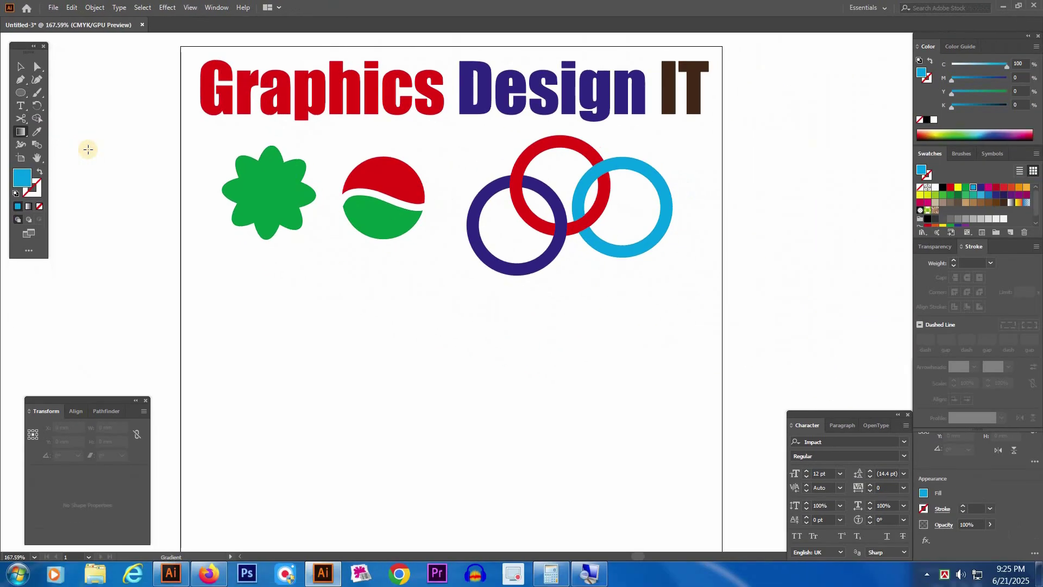
key("v")
left_click(262, 168)
left_click_drag(271, 178, 401, 380)
left_click_drag(290, 359, 316, 375)
left_click_drag(394, 338, 365, 305)
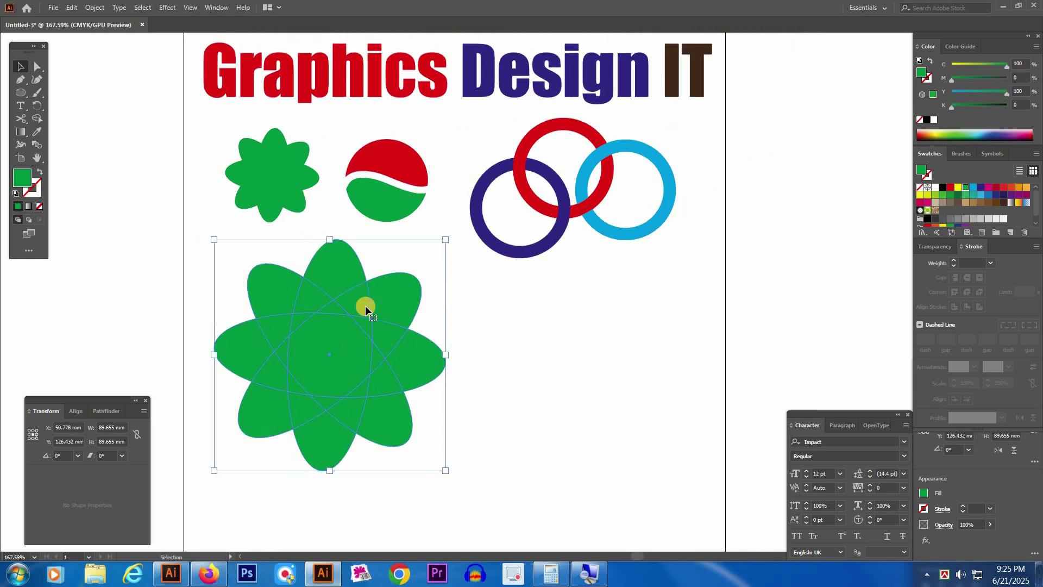
left_click(21, 132)
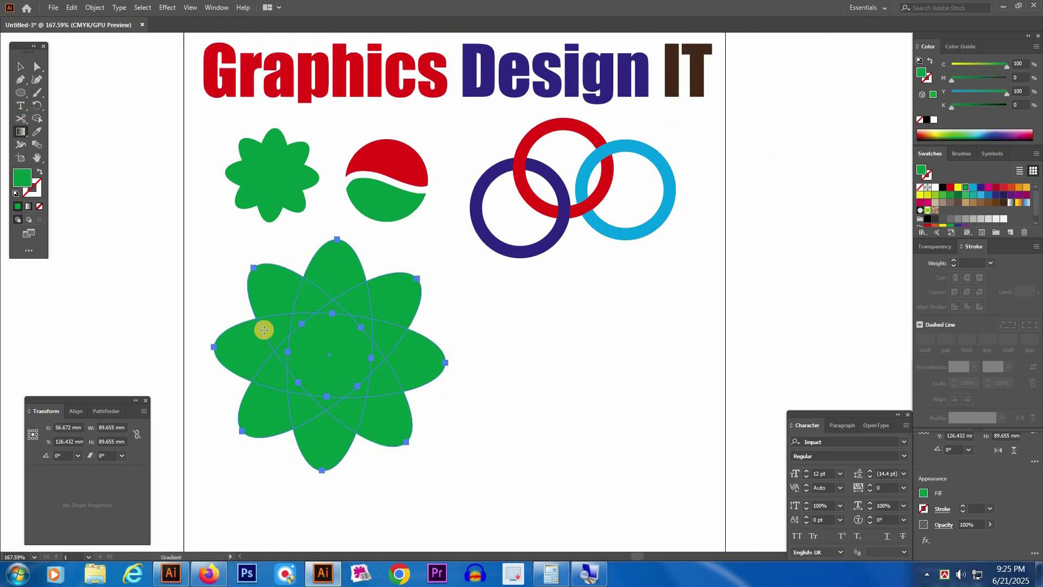
left_click(328, 356)
key("v")
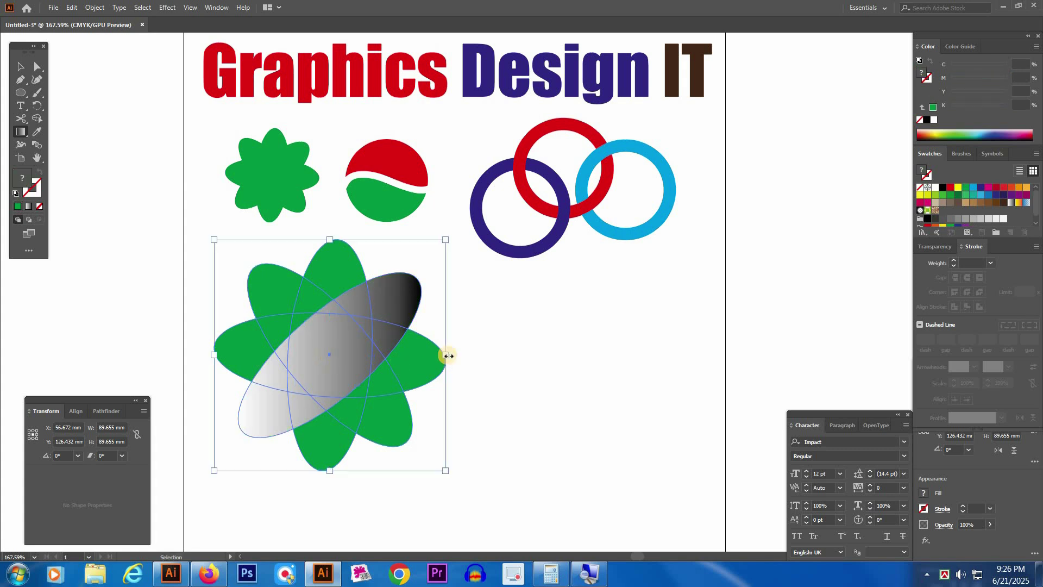
key("ctrl+z")
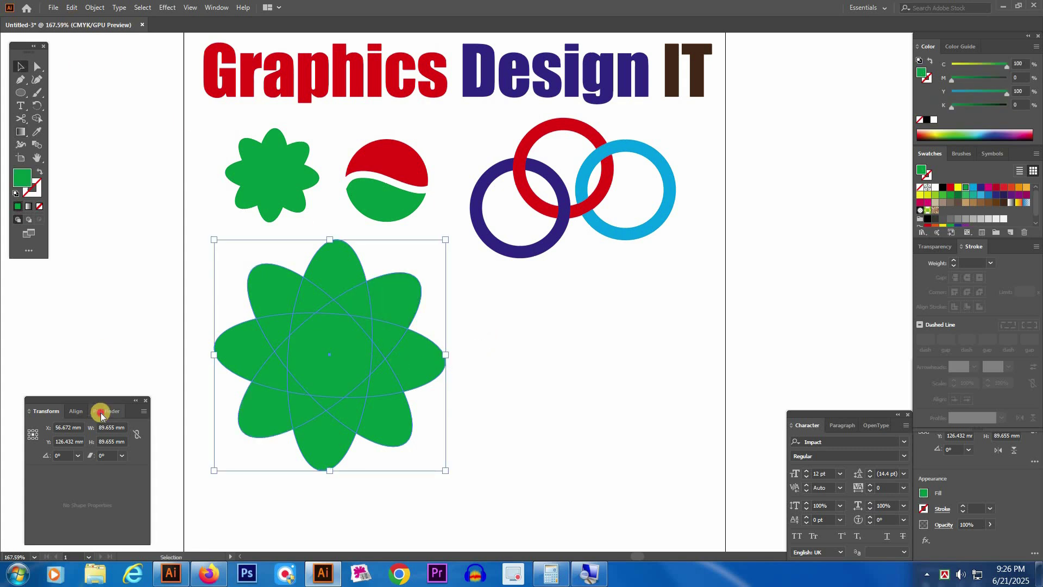
Unite the large flower's overlapping petals into one shape and apply a white-to-black linear gradient to it
left_click(100, 411)
left_click(35, 440)
key("a")
key("v")
left_click(19, 133)
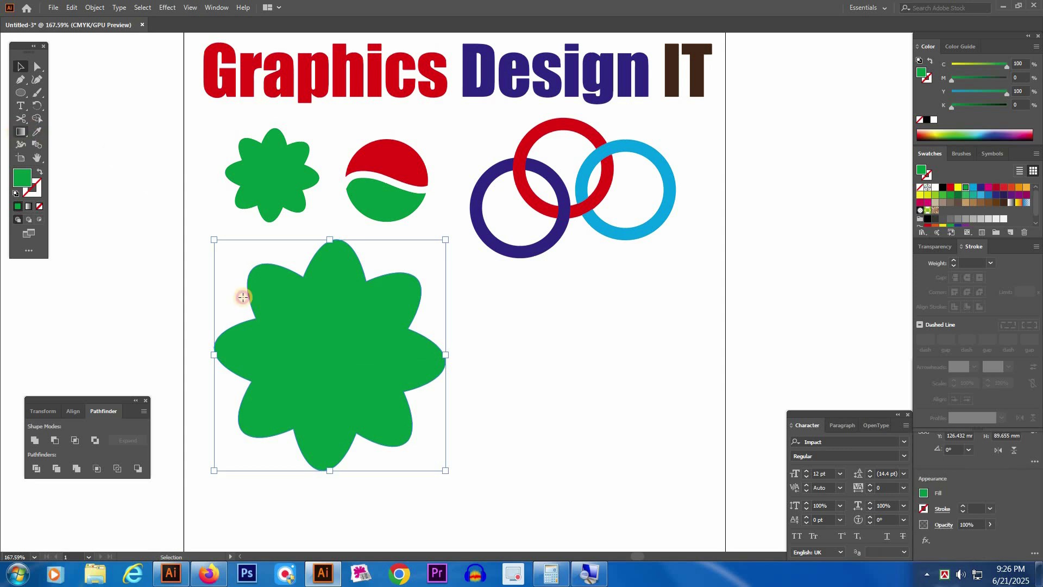
left_click(331, 354)
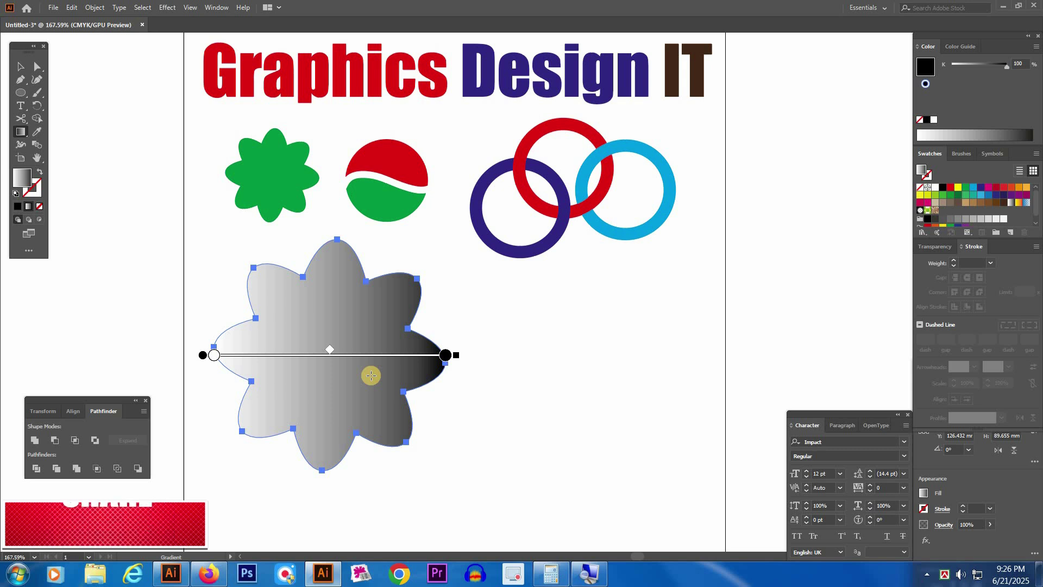
Set the flower gradient's end stop to dark red (C=15 M=100 Y=90 K=10) and its start stop to yellow
left_click(446, 356)
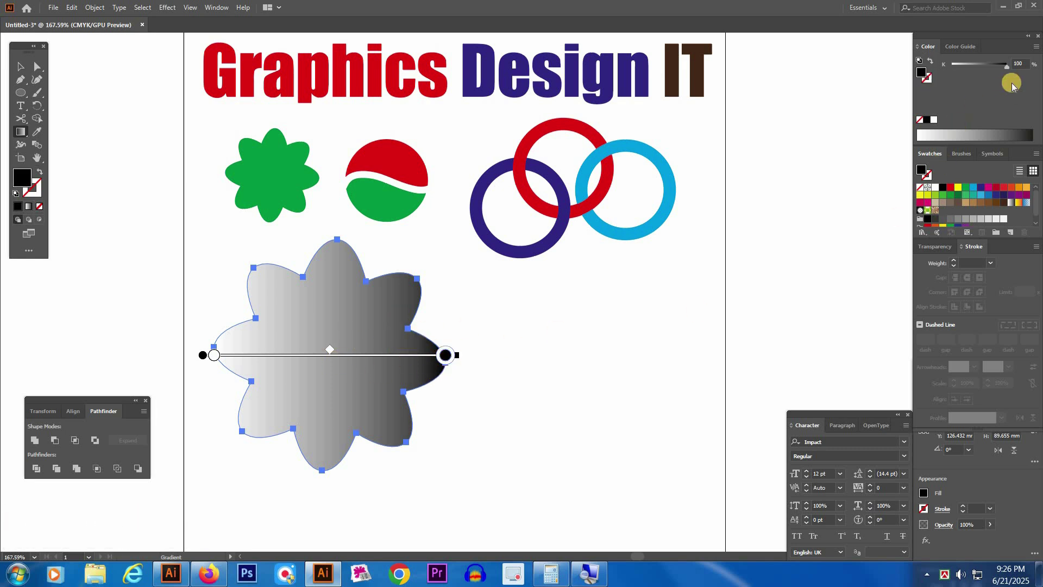
left_click(997, 188)
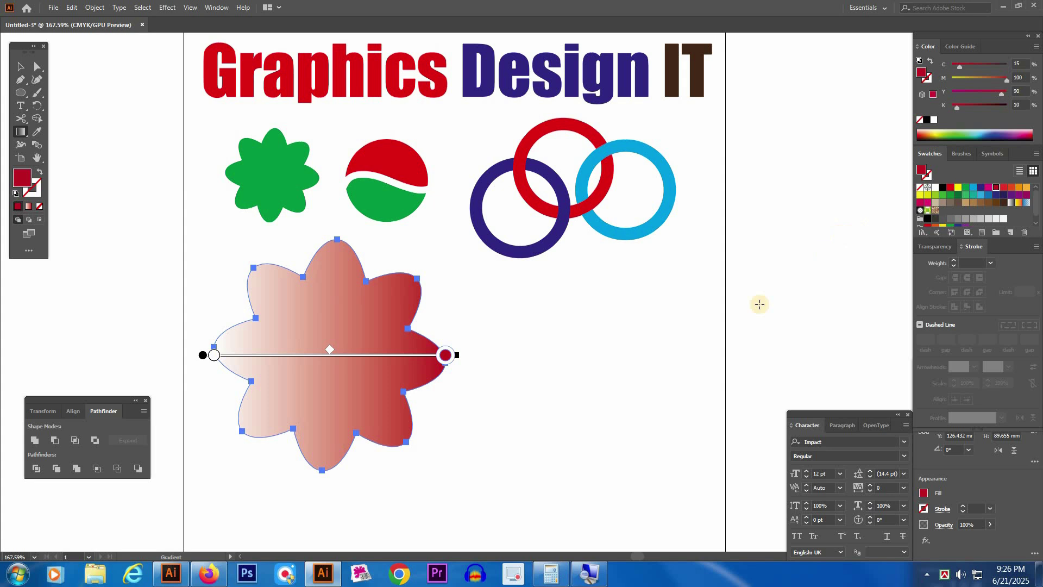
left_click(214, 356)
left_click(960, 189)
key("v")
left_click(559, 375)
left_click(265, 359)
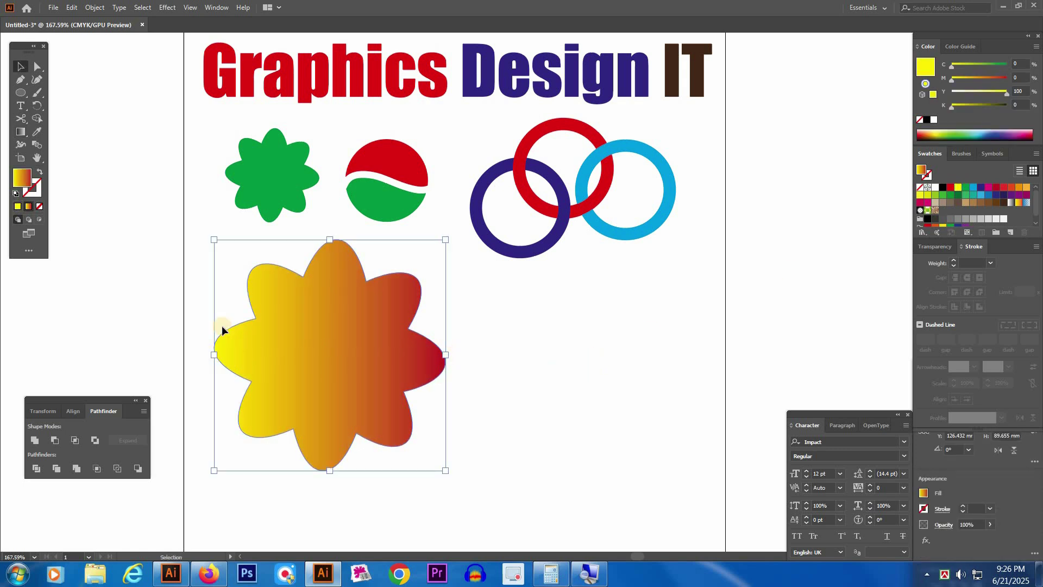
Redraw the flower's gradient at various angles and lengths, ending with a diagonal from yellow at the upper-left petals to dark red at the lower-right petals
key("g")
left_click_drag(326, 454, 333, 243)
left_click_drag(465, 438, 231, 294)
left_click_drag(472, 297, 248, 420)
left_click_drag(219, 306, 467, 413)
left_click_drag(397, 465, 256, 233)
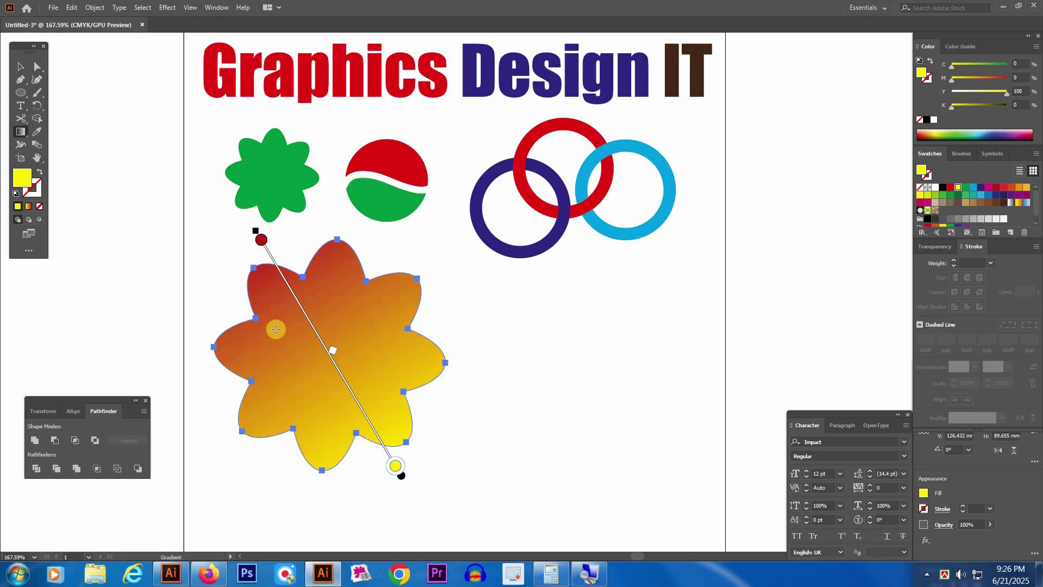
left_click_drag(204, 404, 489, 321)
left_click_drag(489, 389, 194, 322)
left_click_drag(210, 267, 394, 402)
left_click_drag(456, 319, 265, 368)
left_click_drag(392, 361, 189, 341)
left_click_drag(121, 332, 316, 351)
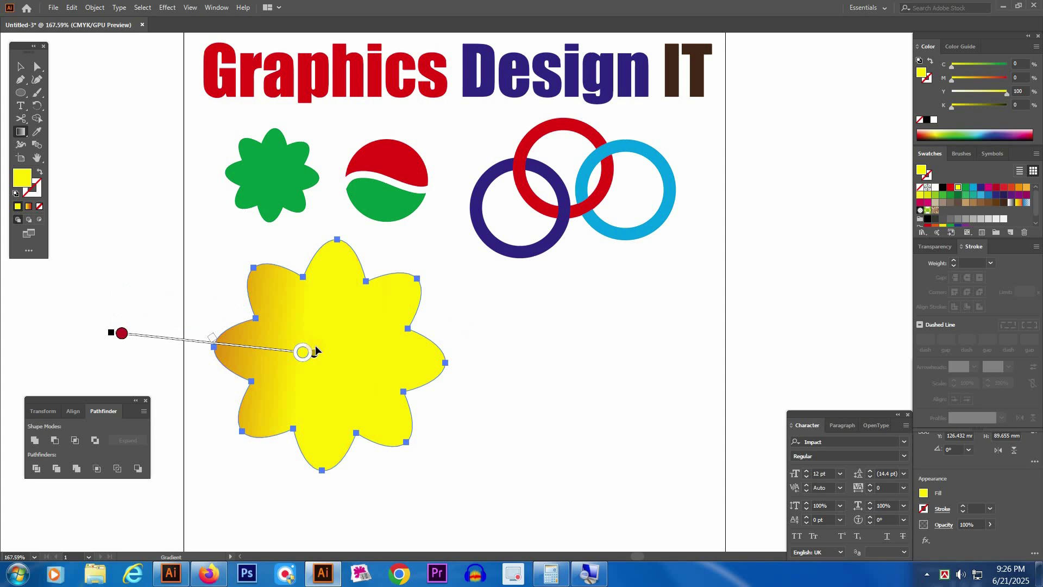
mouse_move(377, 361)
left_mouse_down()
mouse_move(326, 354)
mouse_move(438, 380)
left_mouse_up()
left_click_drag(231, 338, 500, 383)
left_click_drag(217, 294, 458, 424)
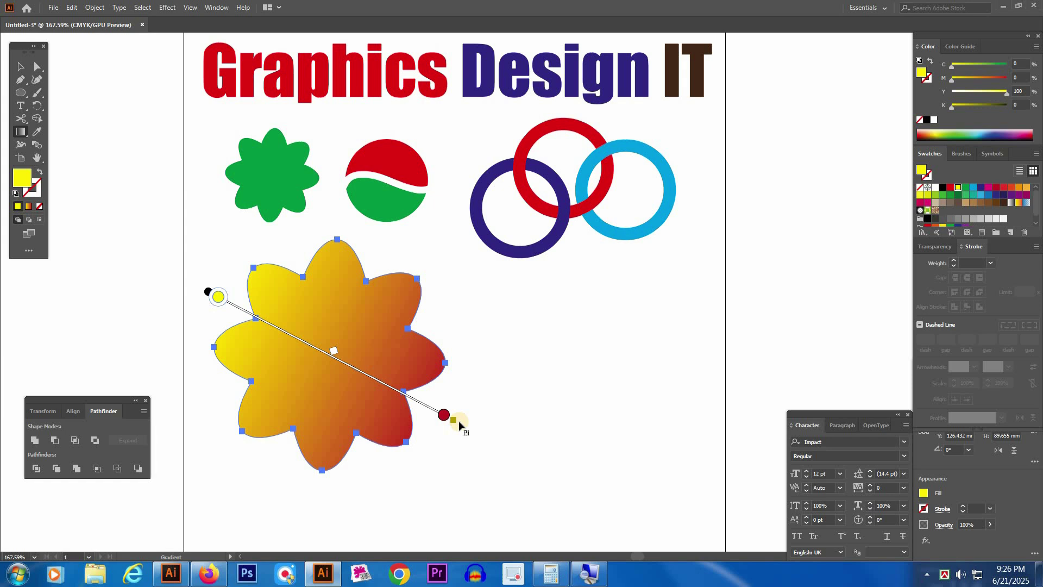
Delete the small green flower below the heading
key("v")
left_click(532, 387)
left_click(276, 179)
key("Delete")
Place a reduced gradient flower beside the red and green ball, and an enlarged copy about 109 mm across in the space below
left_click(374, 286)
left_click_drag(331, 257, 336, 360)
left_click_drag(306, 197, 564, 419)
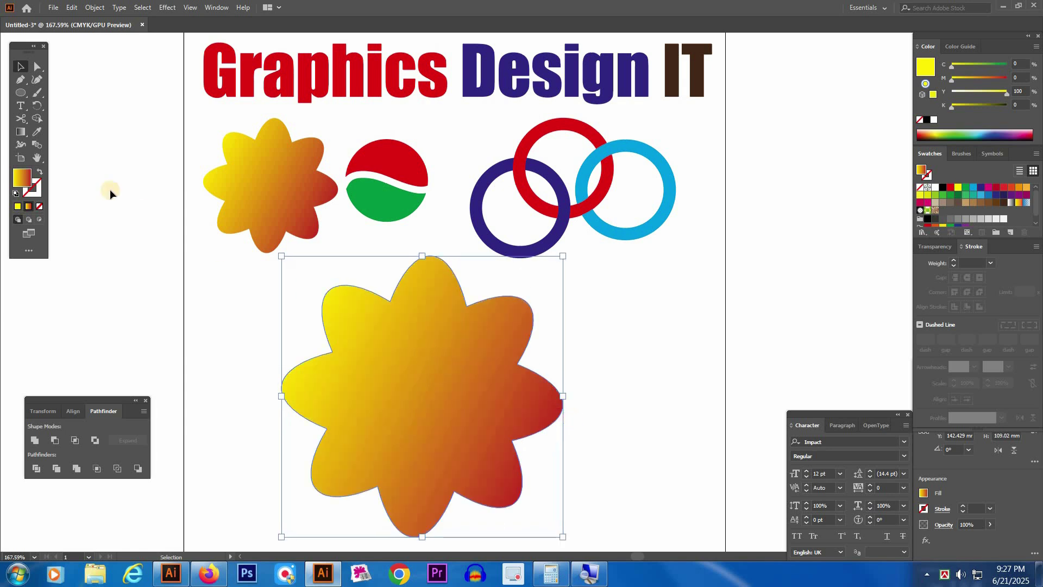
Add two gradient mesh points inside the large flower, one below its center and one toward the upper-right petal
left_click_drag(21, 131, 59, 145)
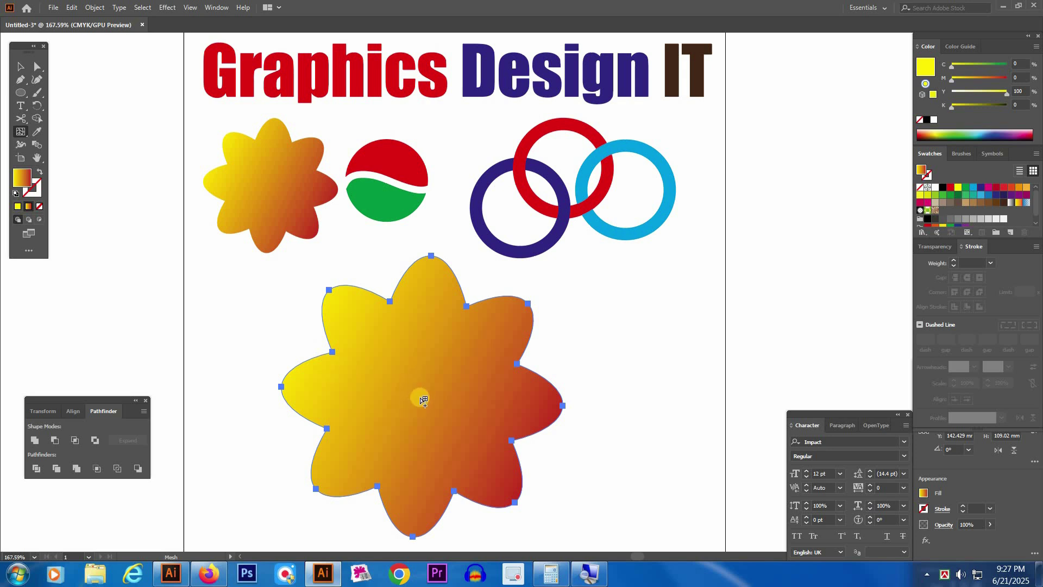
left_click(411, 434)
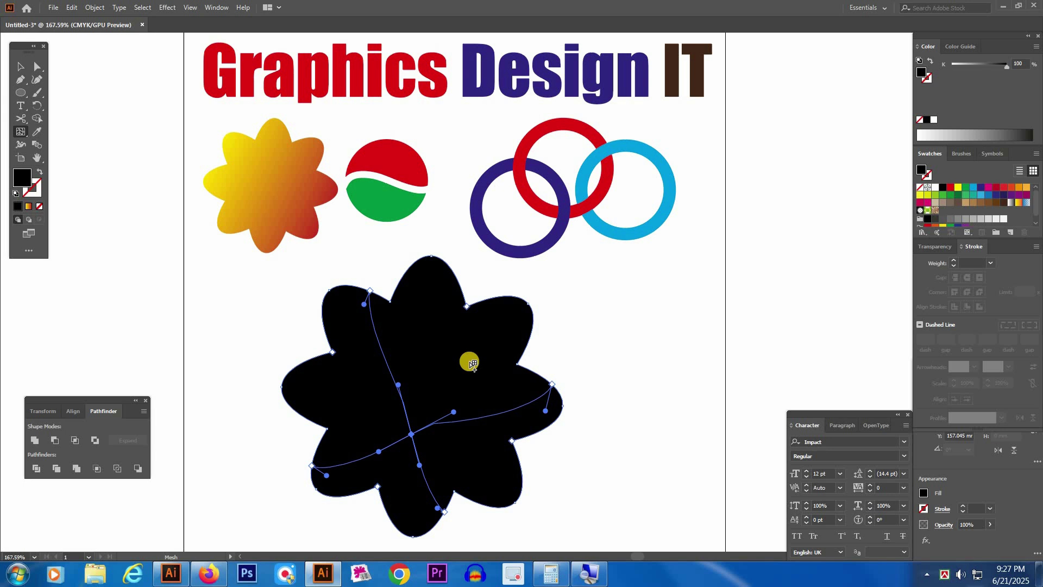
left_click(471, 340)
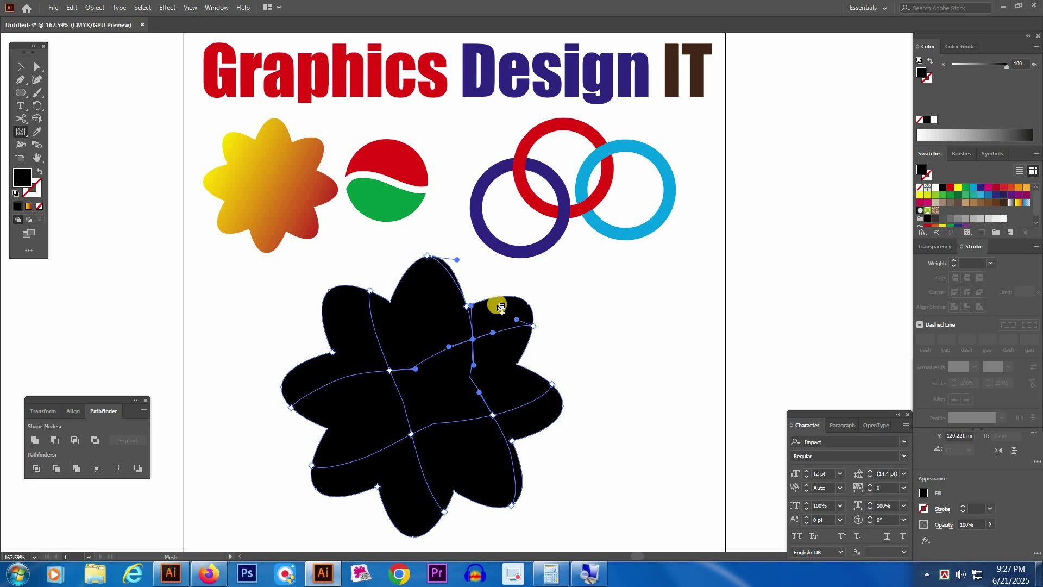
Color the large flower's mesh patches separately: red for the top, green for the upper right, yellow for the right and magenta for the bottom
left_click(37, 66)
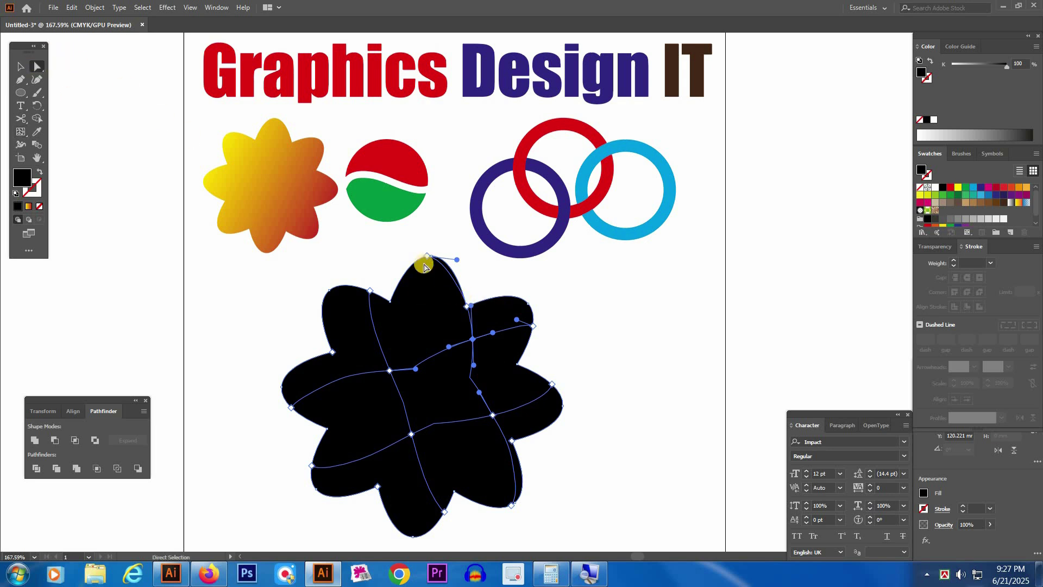
left_click(403, 298)
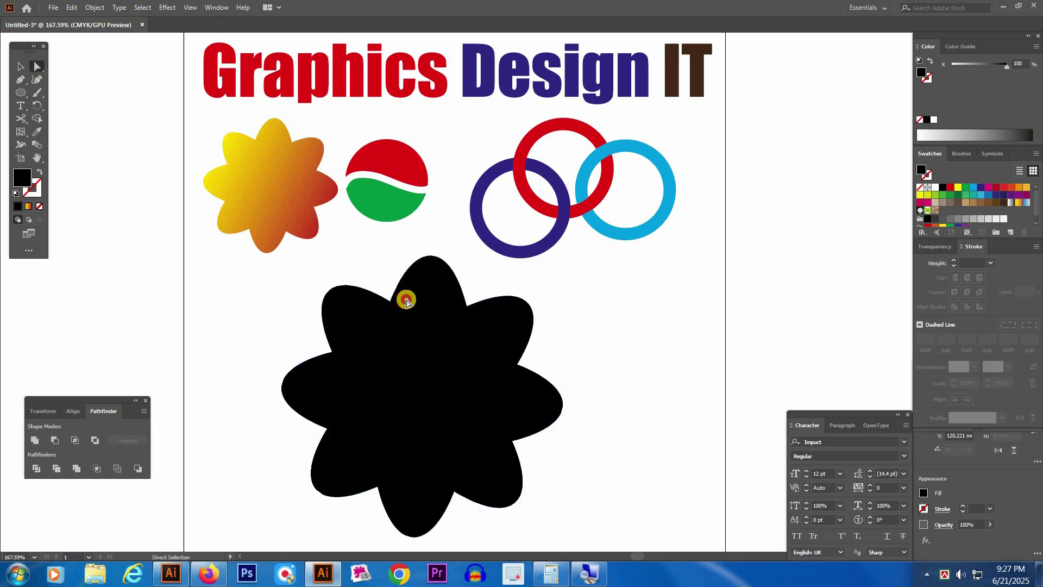
left_click(952, 189)
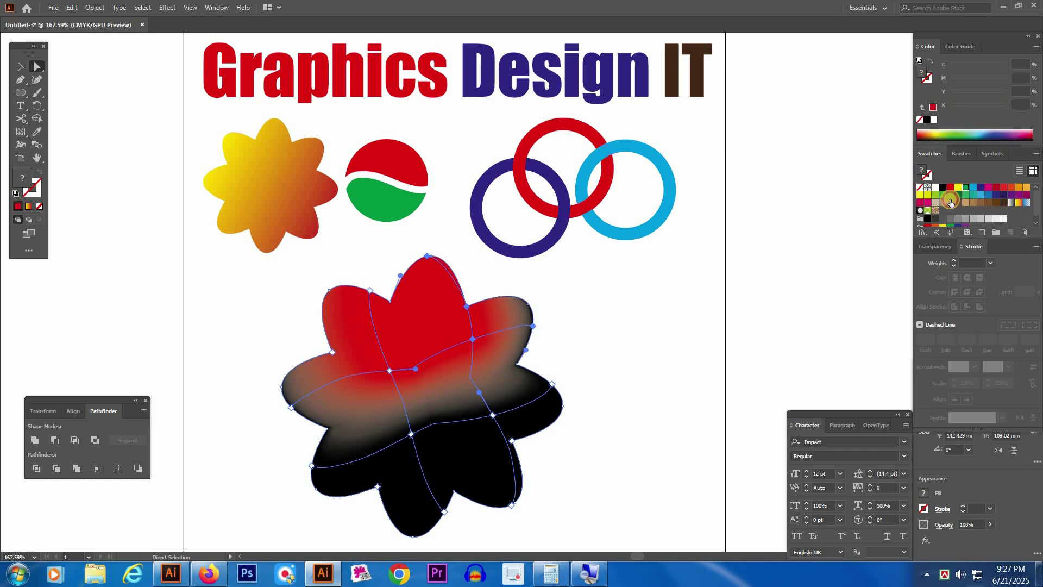
left_click(965, 188)
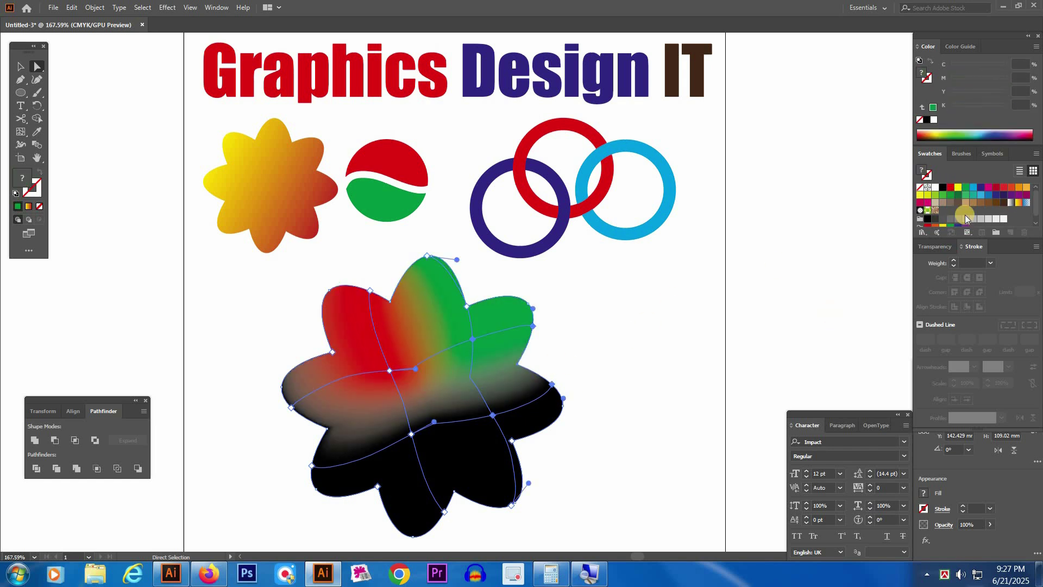
left_click(958, 187)
left_click(409, 471)
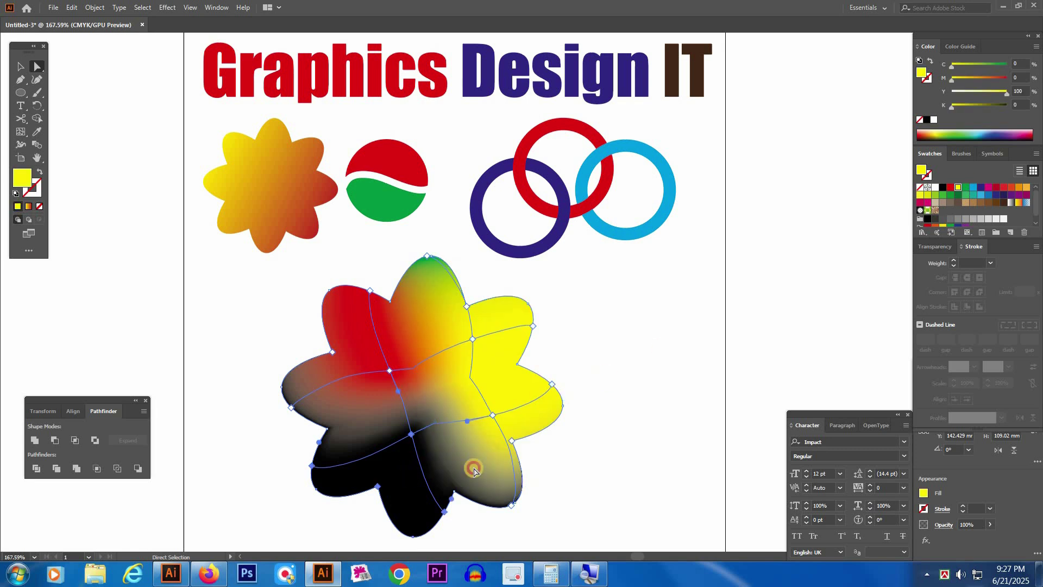
left_click(989, 187)
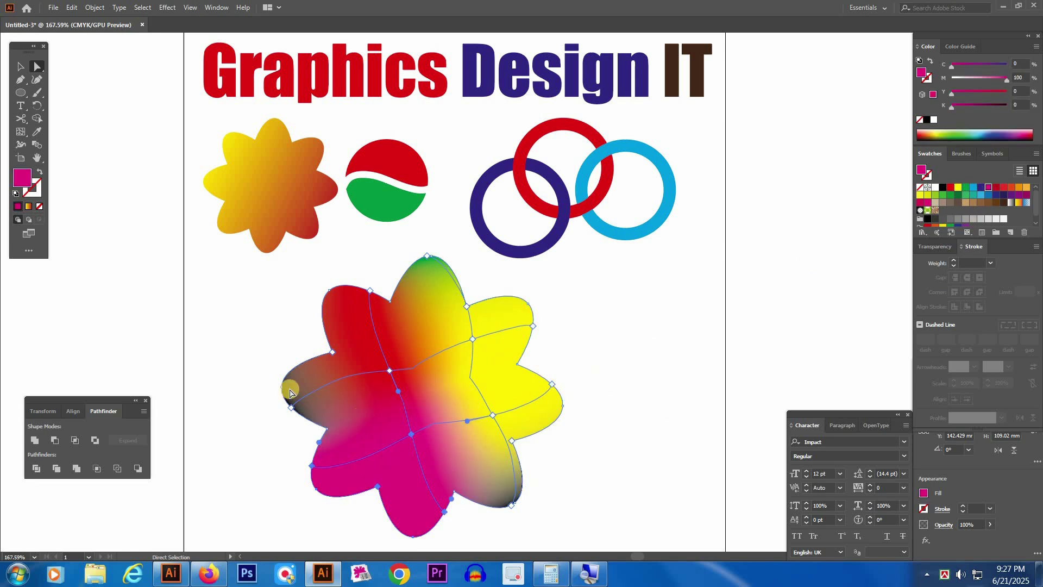
left_click(654, 384)
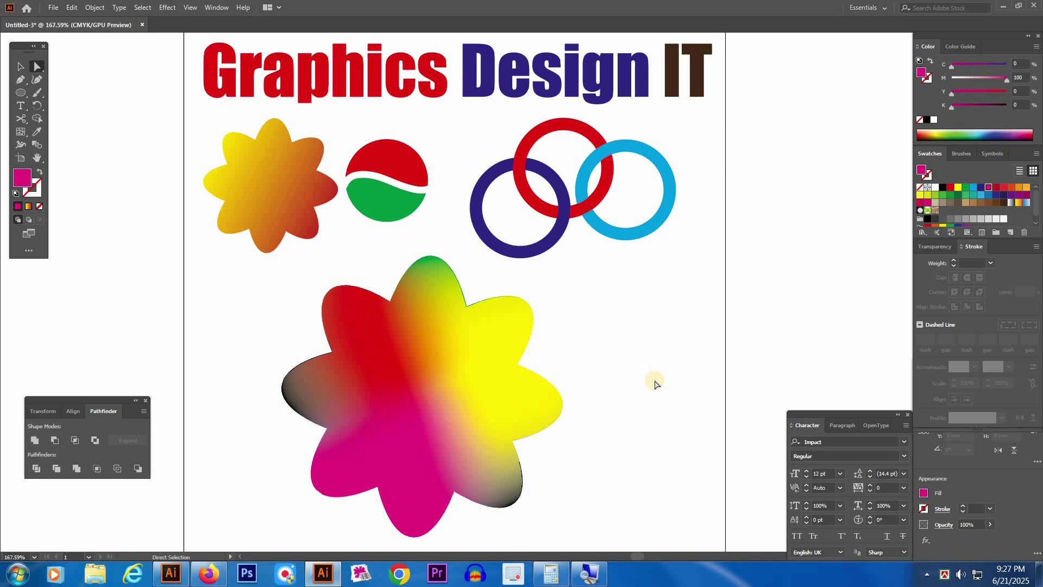
Scale down the multicolored mesh flower and move it to the right of the interlocked rings, across the artboard edge
left_click(411, 433)
key("v")
left_click(418, 421)
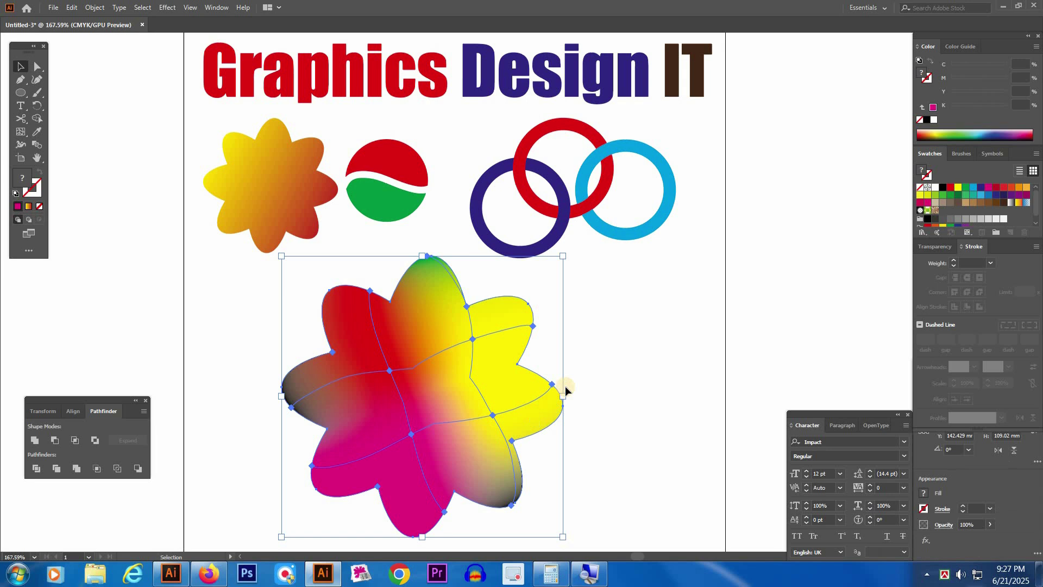
left_click_drag(563, 397, 481, 397)
left_click_drag(680, 285, 796, 194)
left_click_drag(847, 191, 847, 191)
left_click_drag(762, 195, 796, 198)
left_click(657, 304)
Duplicate the three interlocked rings below the originals and enlarge the copy to about 116 mm high
left_click_drag(657, 304, 657, 304)
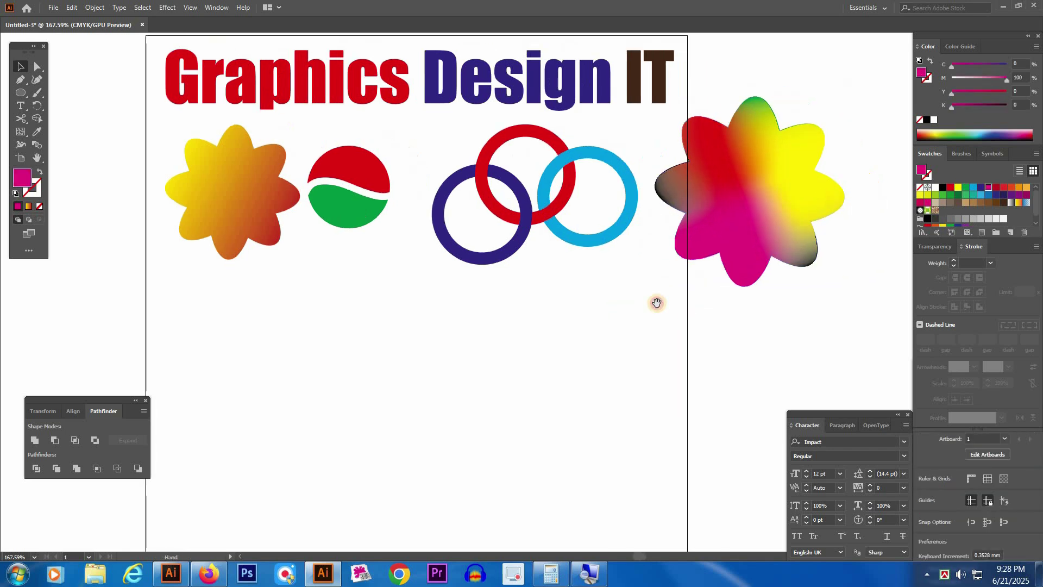
left_click_drag(547, 213, 467, 433)
left_click_drag(559, 418, 675, 433)
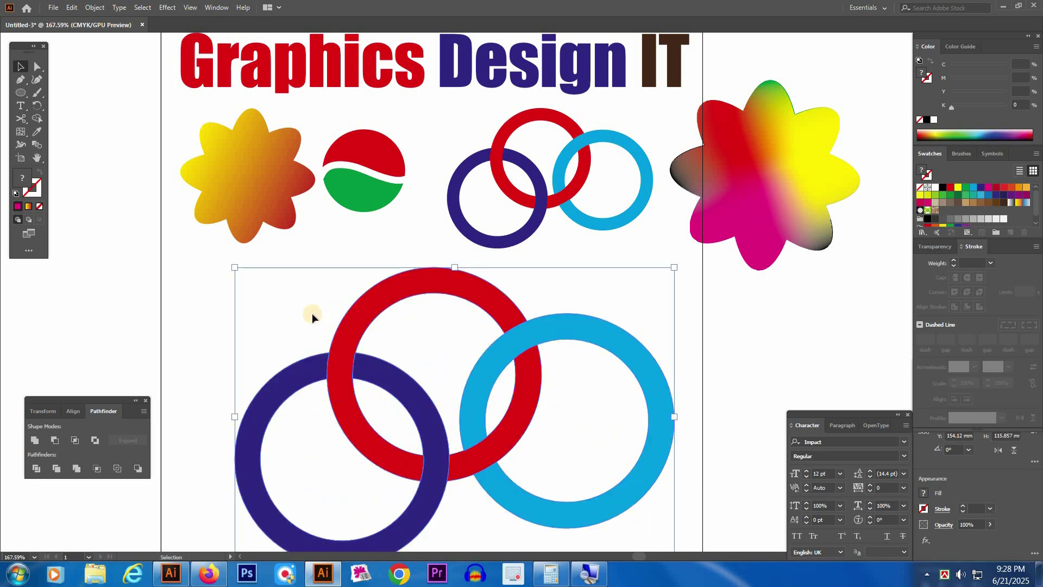
left_click(326, 336)
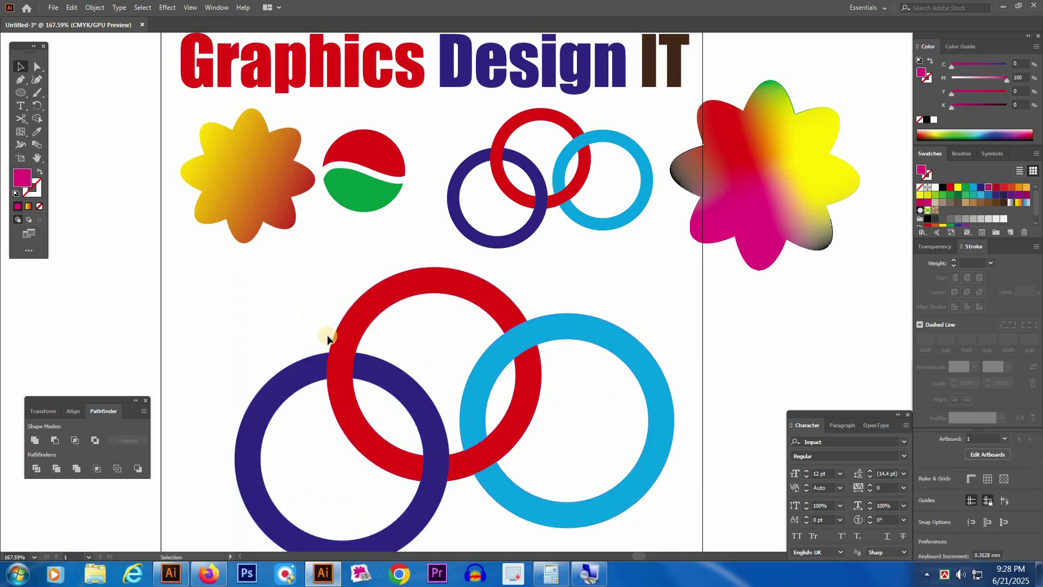
left_click(36, 133)
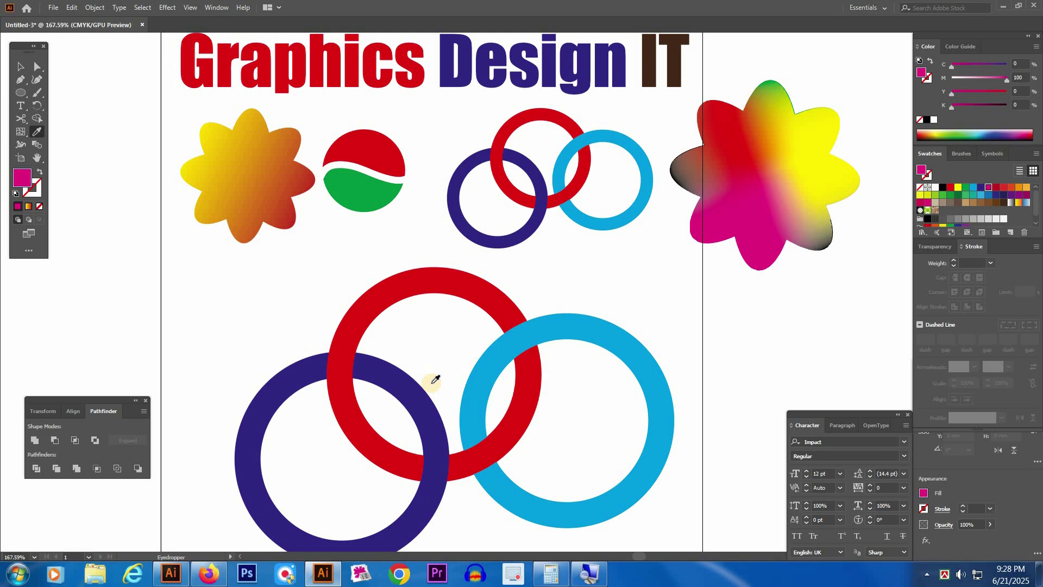
key("a")
left_click(493, 362)
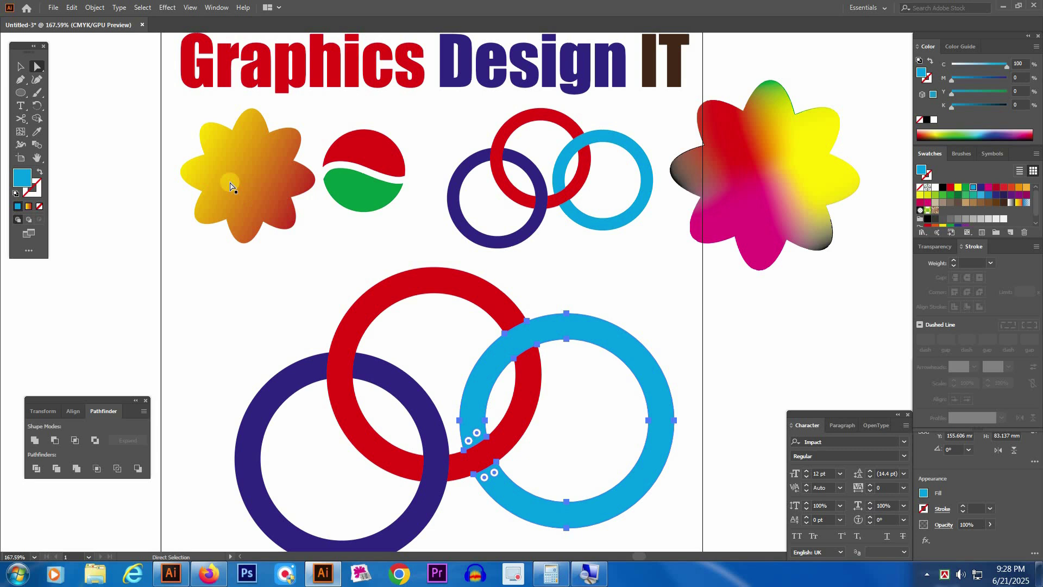
left_click(594, 322, "ctrl")
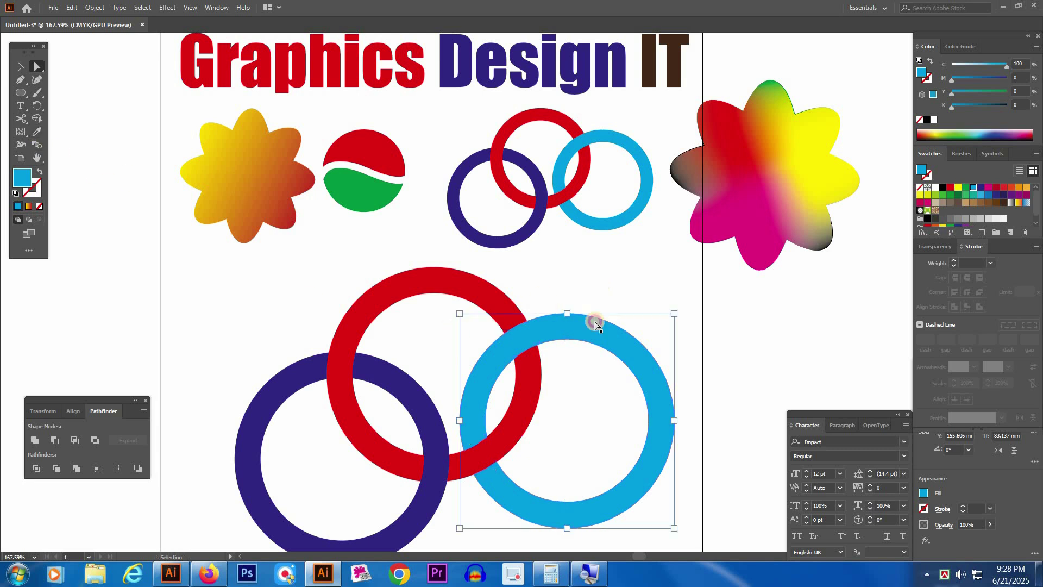
Unite the two pieces of the large red ring
left_click(487, 457)
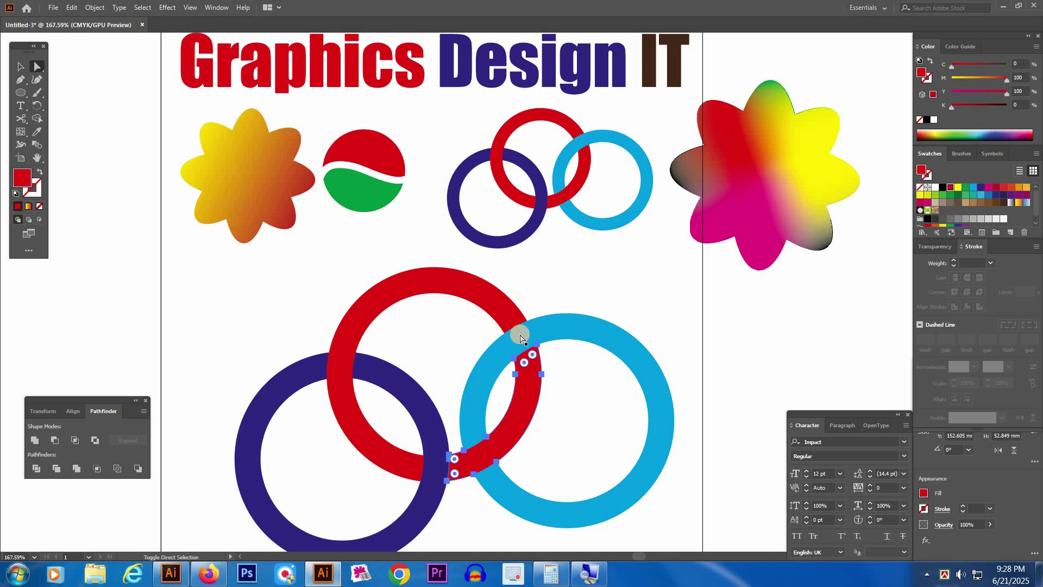
left_click(500, 310, "shift")
left_click(34, 440)
left_click(406, 379)
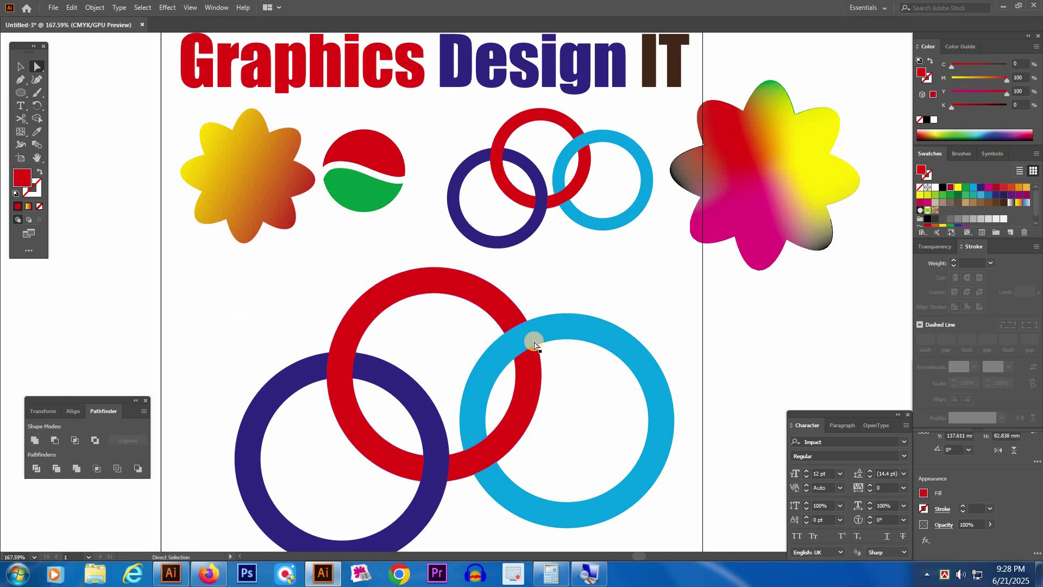
Apply the yellow-to-red flower's gradient to the large light blue ring with the Eyedropper
left_click(545, 331)
left_click(37, 132)
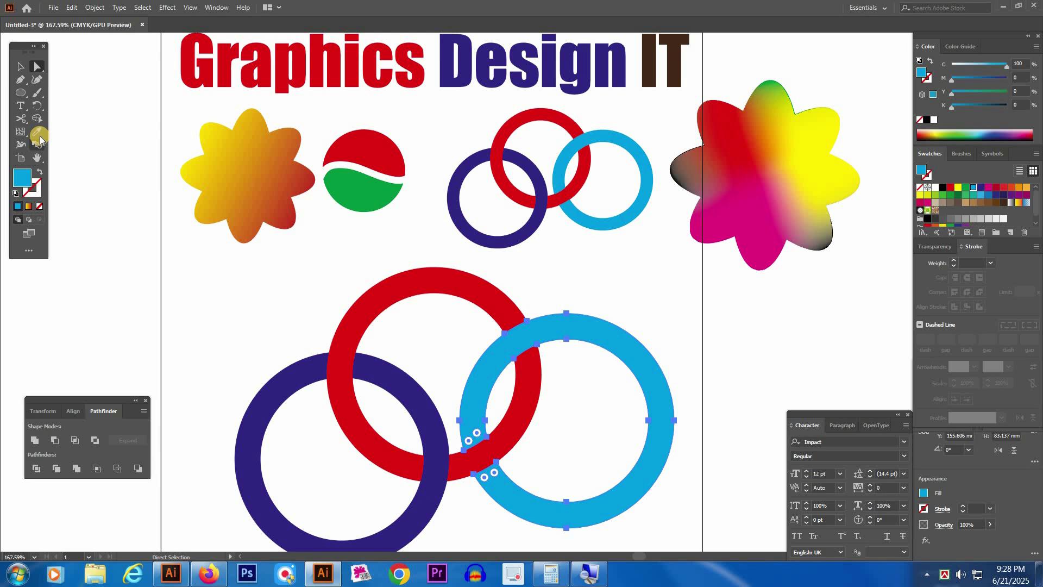
left_click(101, 180)
left_click(244, 168)
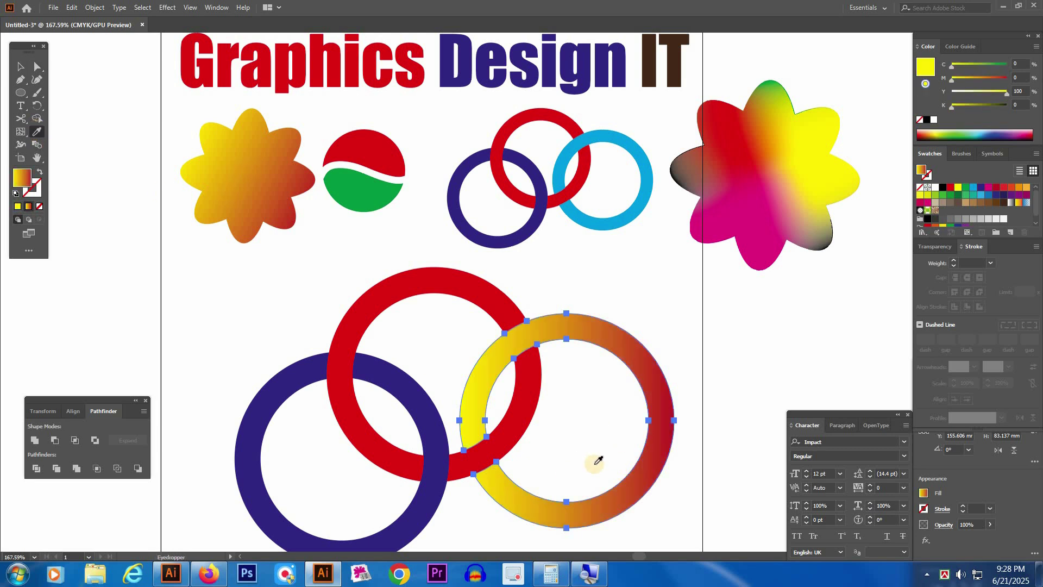
left_click(315, 327, "ctrl")
Recolor both pieces of the large red ring green by sampling the topmost petal of the mesh flower with the Eyedropper
key("a")
left_click(351, 326)
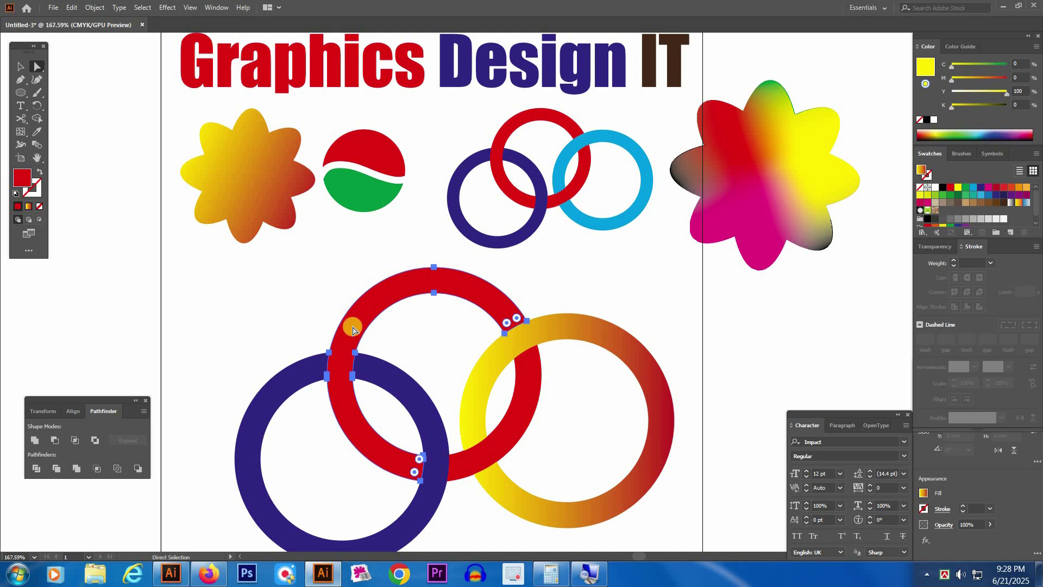
left_click(37, 131)
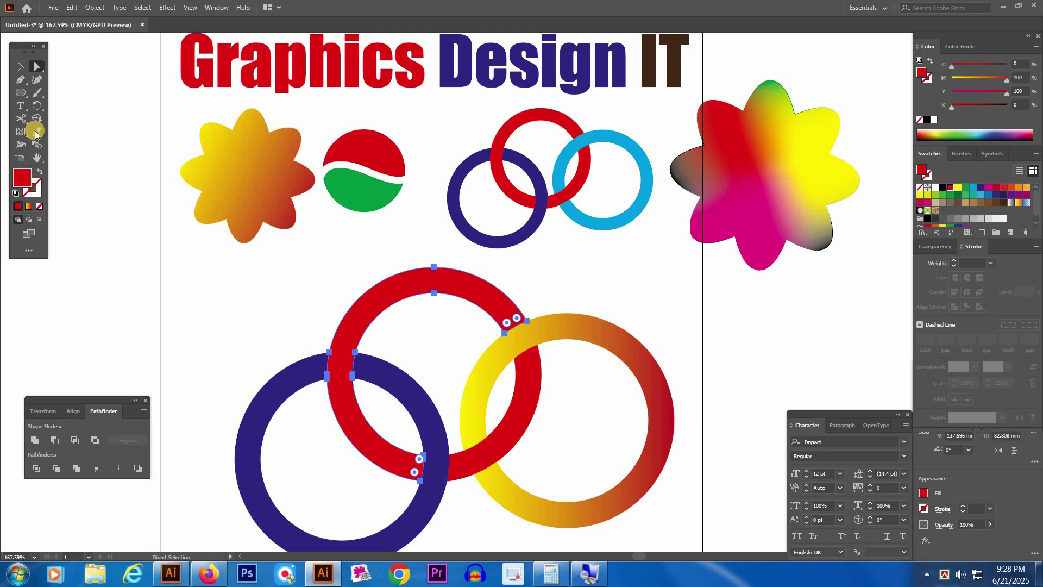
left_click(530, 407)
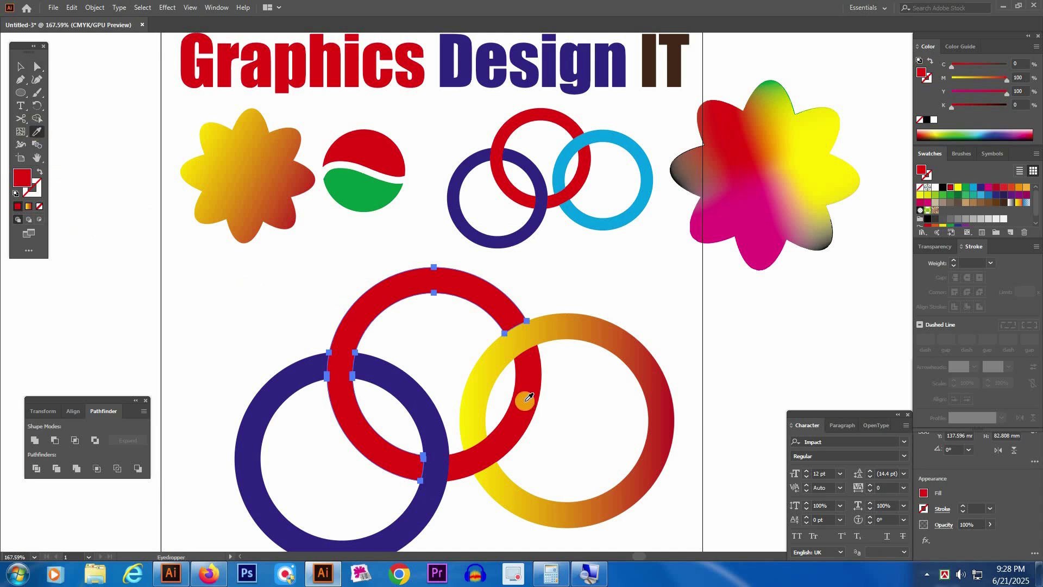
left_click(527, 391, "ctrl")
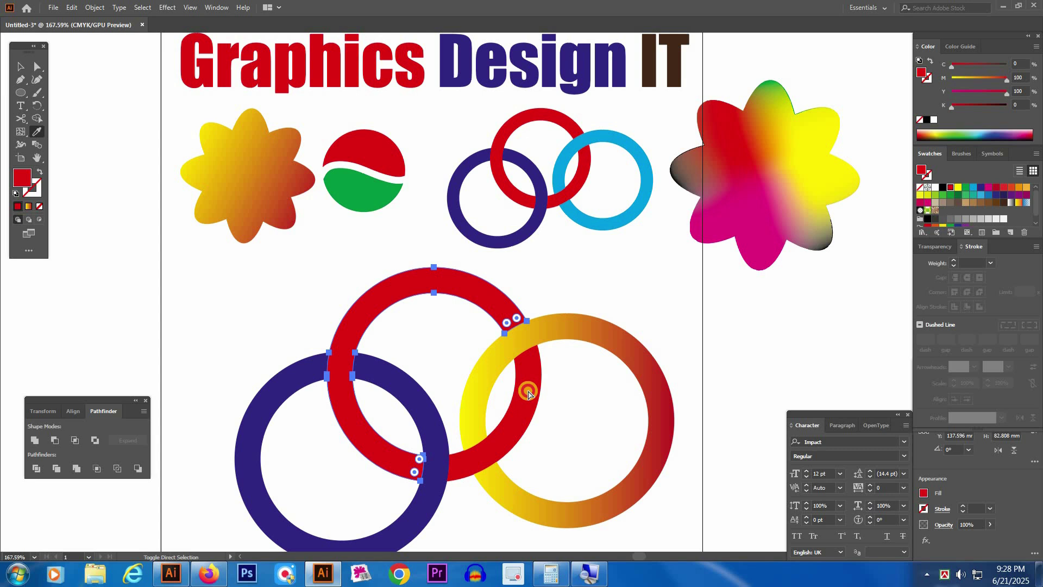
left_click(775, 80)
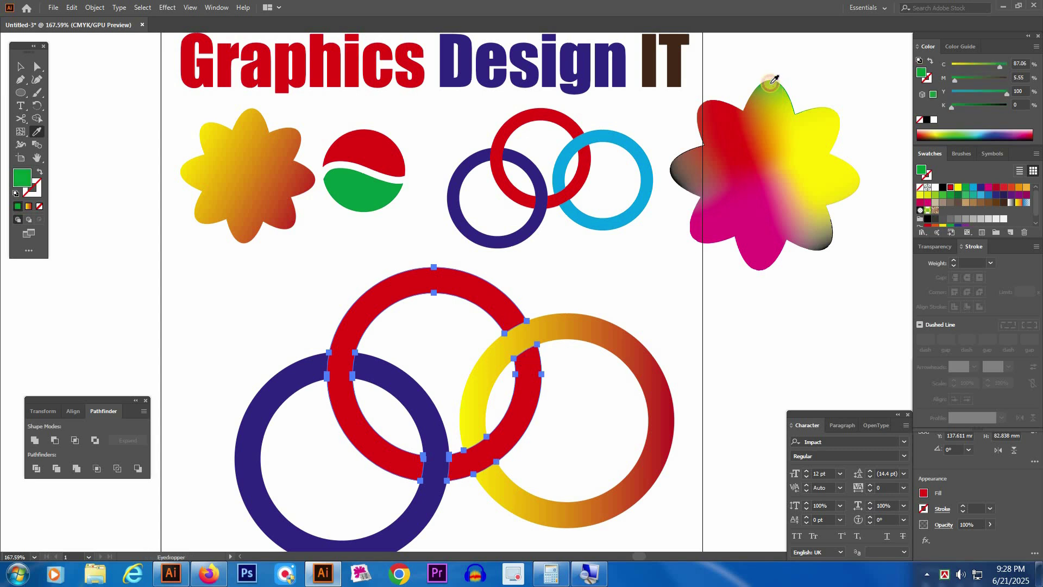
Recolor the large dark blue ring red by sampling the upper half of the two-tone ball with the Eyedropper
key("a")
left_click(276, 379)
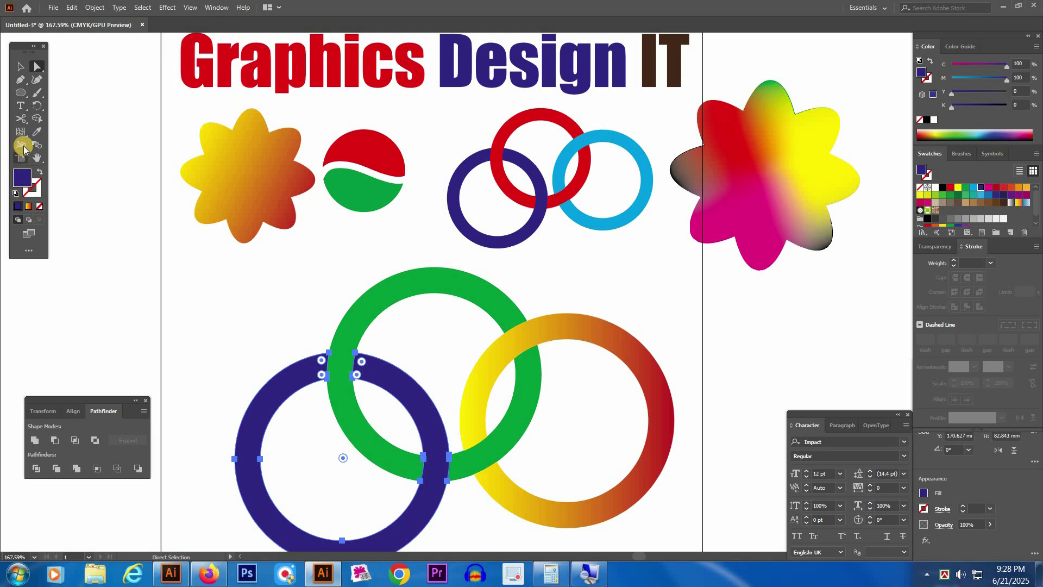
left_click(36, 131)
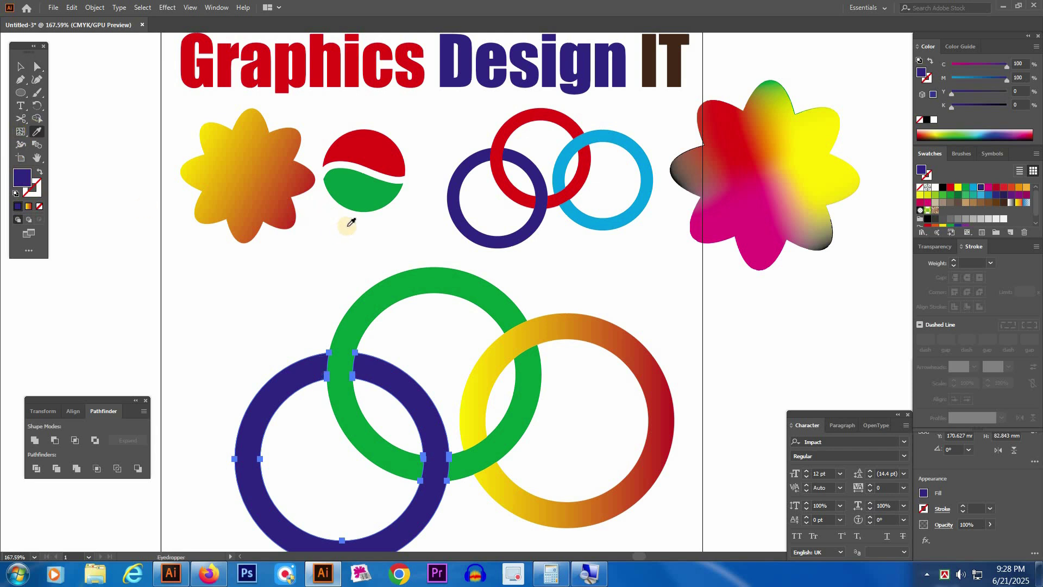
left_click(381, 151)
left_click(253, 337, "ctrl")
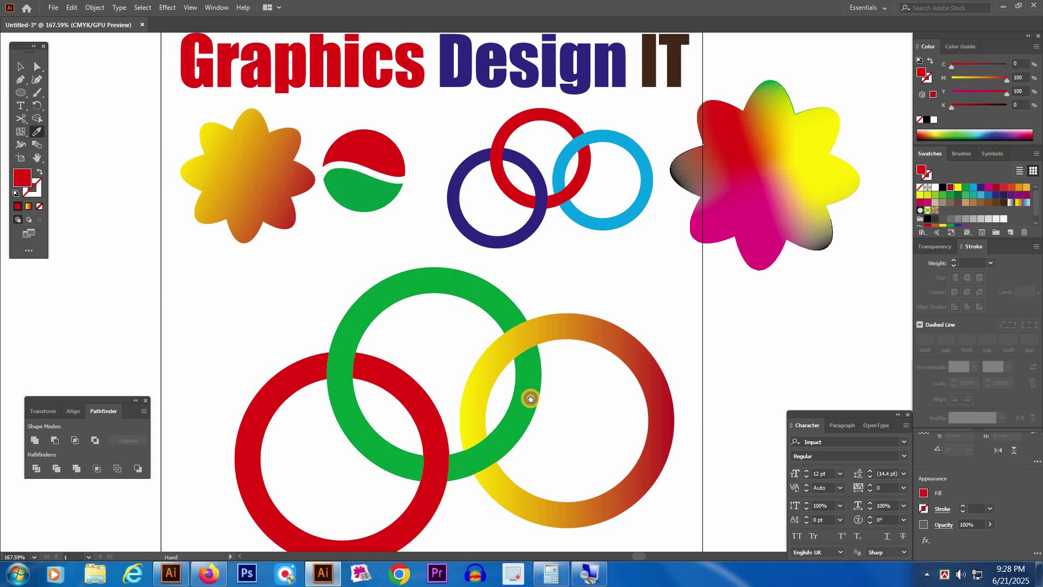
Delete the three large interlocked rings
scroll(531, 399, "down", 2)
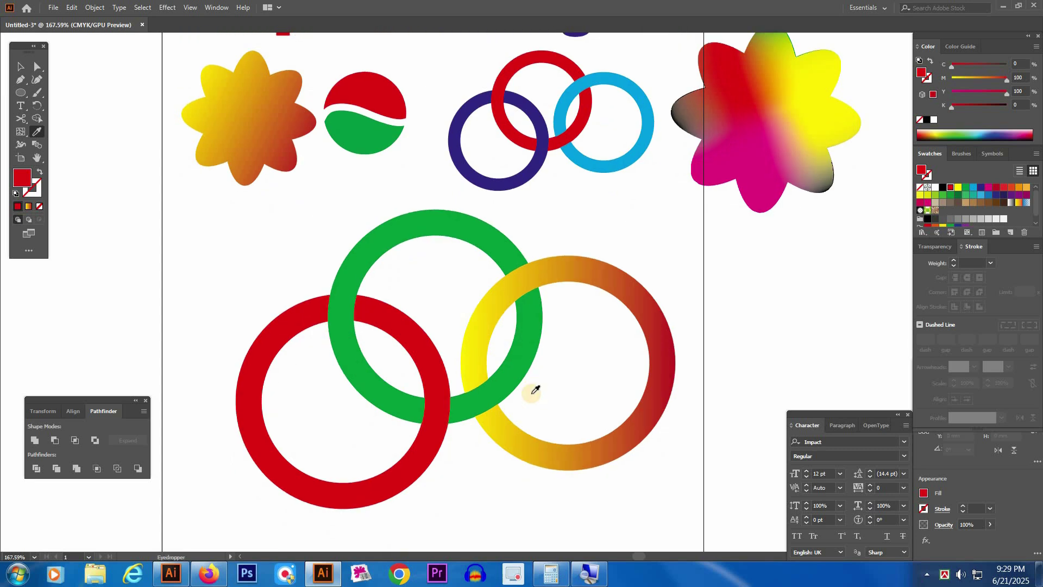
key("v")
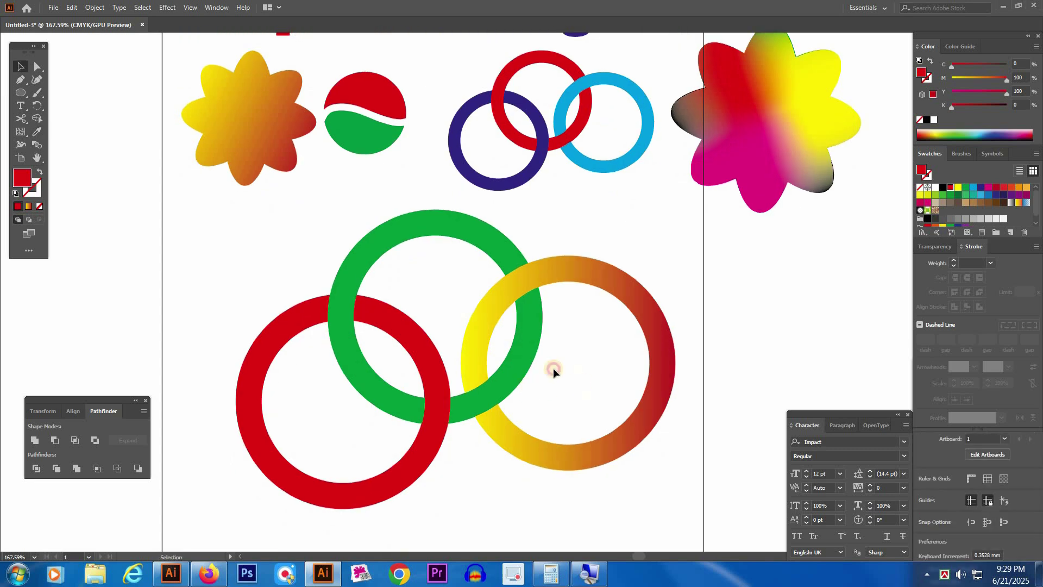
left_click_drag(536, 377, 536, 377)
key("Delete")
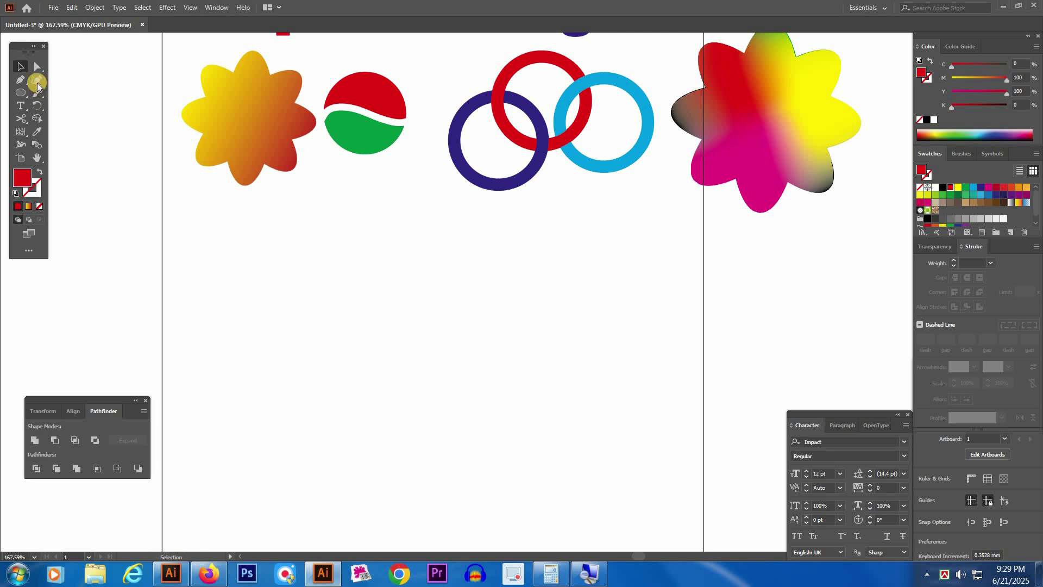
Draw a horizontal straight line with the Pen tool and a separate vertical line about 46 mm long below it
left_click(20, 79)
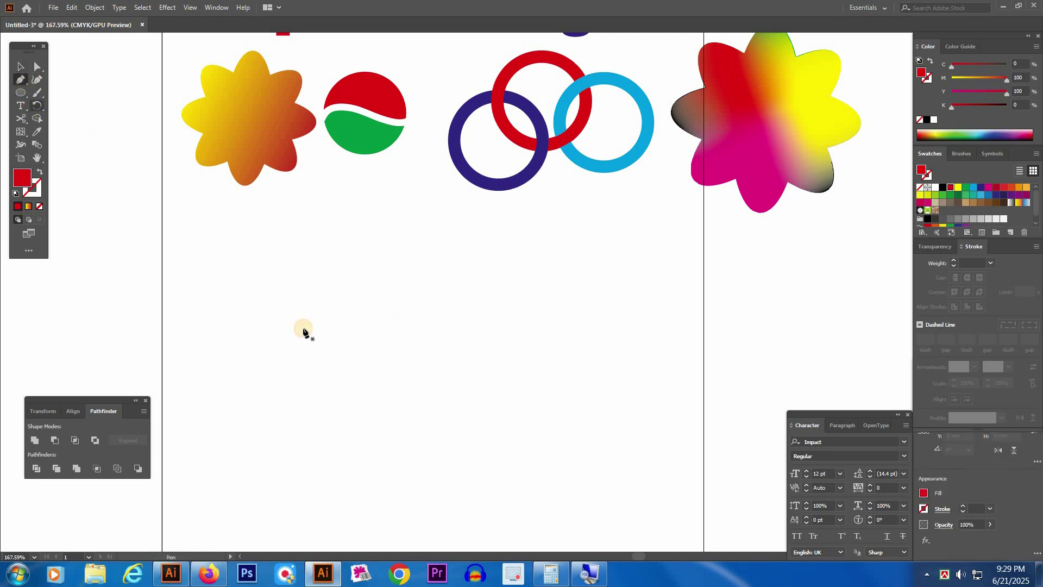
left_click(283, 262)
left_click(577, 261)
key("v")
left_click(472, 337)
key("p")
left_click(424, 346)
left_click(423, 464, "shift")
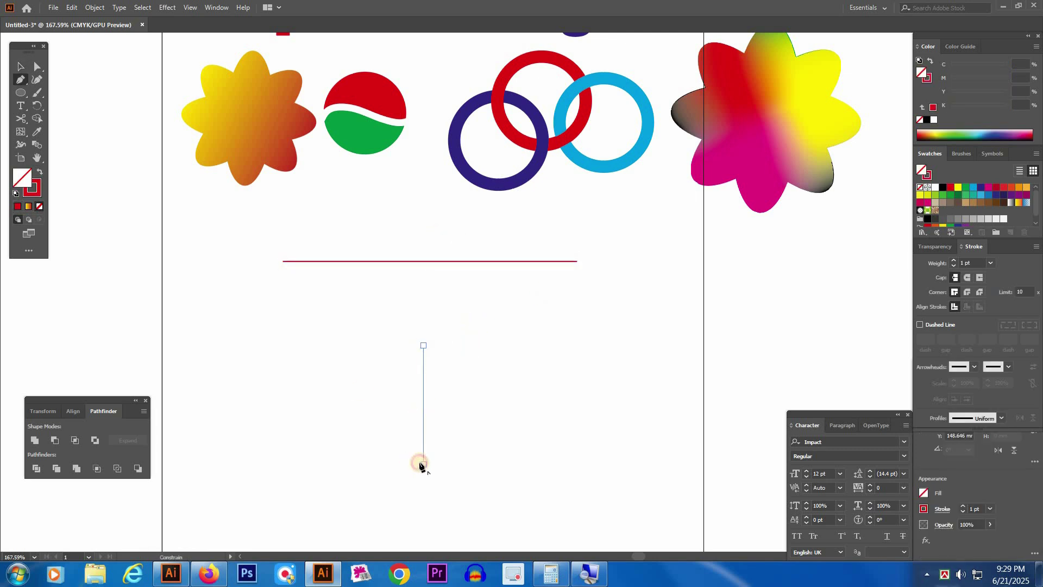
Set the stroke weight of both red lines to 3 pt
key("v")
left_click_drag(392, 235, 471, 387)
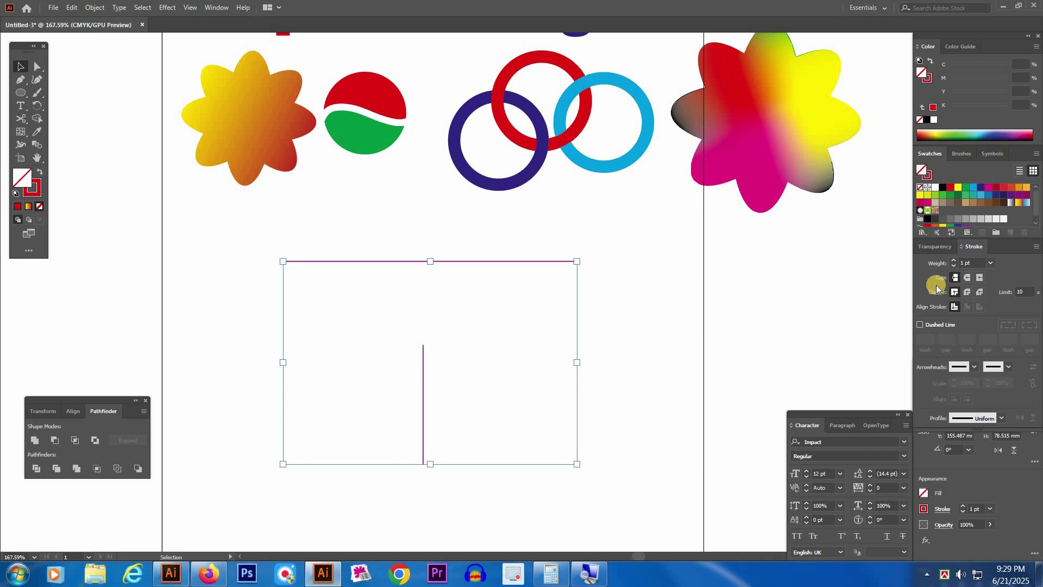
left_click(954, 260)
left_click(954, 260)
left_click(629, 322)
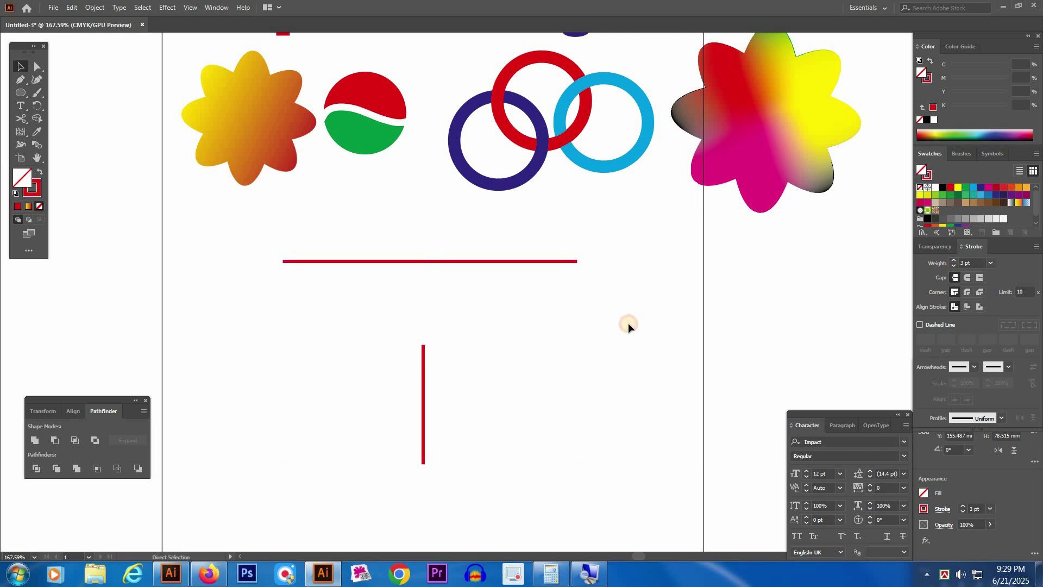
Shorten the horizontal line and bring the two lines closer together, with the vertical one centred beneath it
left_click(432, 393)
left_click(498, 243)
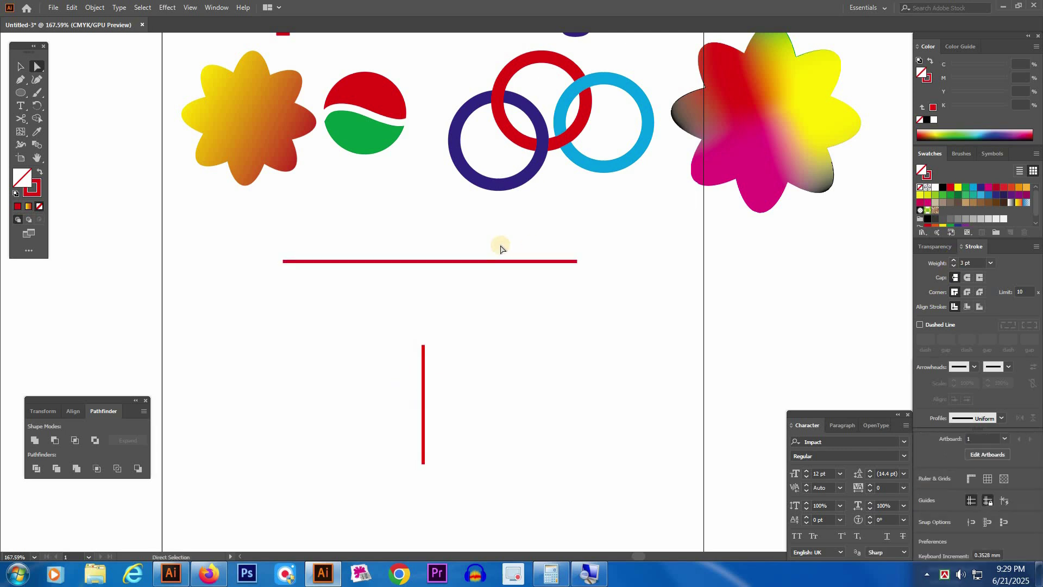
left_click(576, 261)
left_click_drag(579, 257, 501, 290)
left_click(455, 266)
left_click_drag(432, 348, 440, 331)
left_click(521, 367)
left_click(478, 290)
left_click(337, 260)
left_click(348, 289)
Widen the middle of the horizontal line to about 52 pt with the Width tool to form a leaf shape, and move it up slightly
left_click(21, 144)
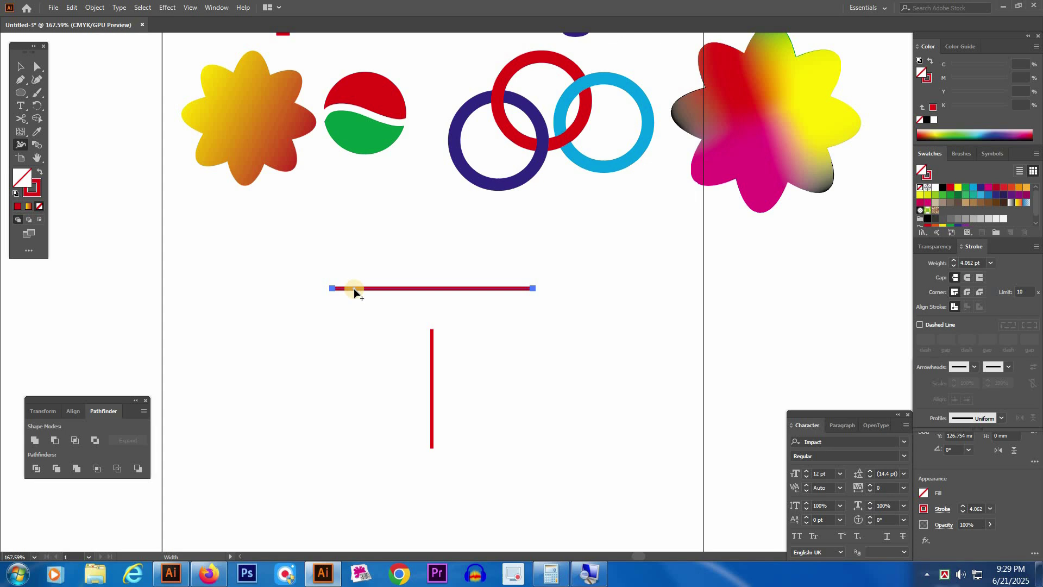
scroll(353, 288, "up", 2)
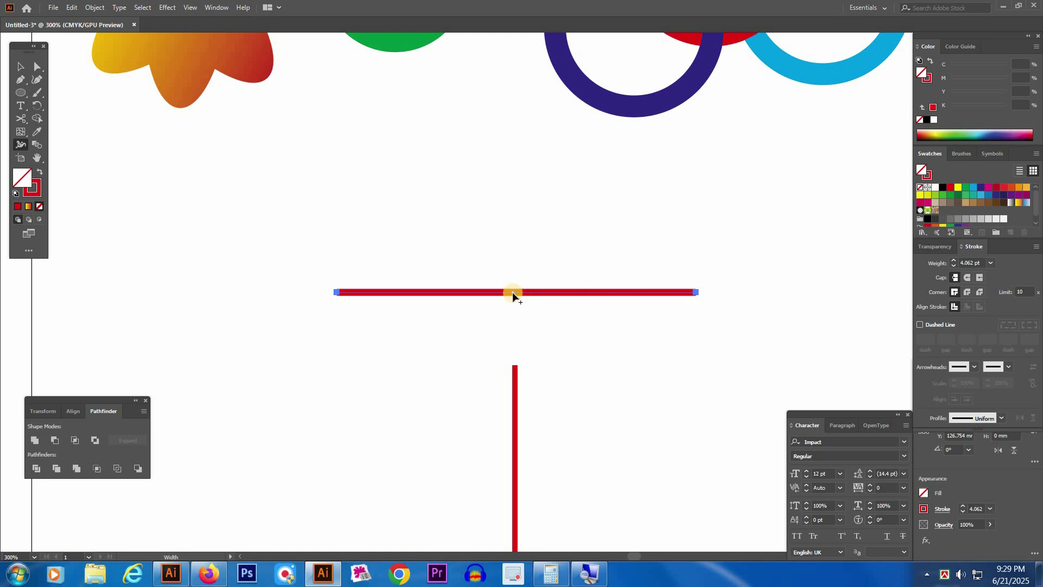
left_click_drag(513, 292, 511, 335)
key("v")
left_click(549, 296)
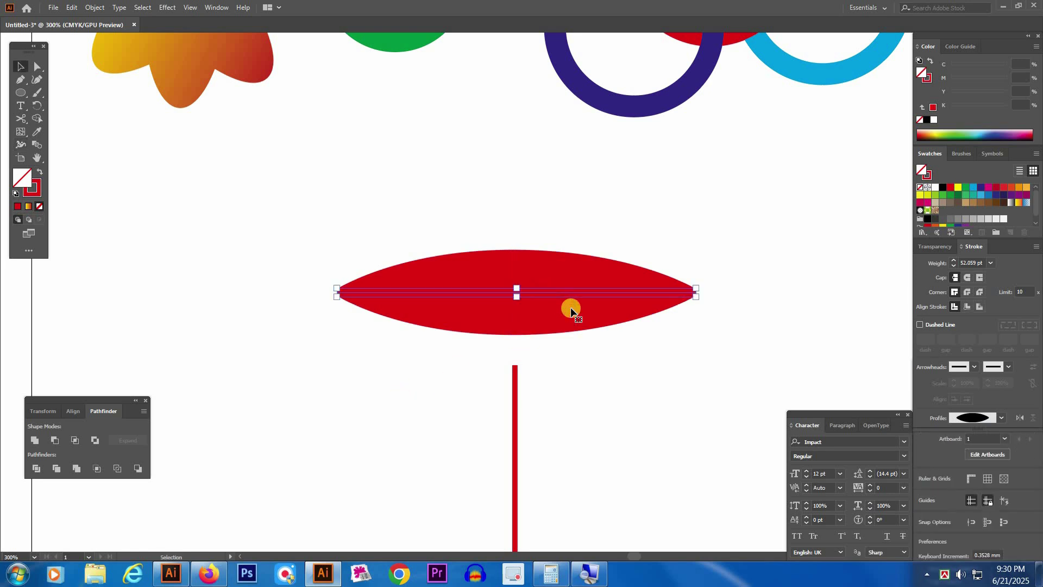
left_click_drag(568, 294, 530, 92)
Shape the vertical line into an hourglass with the Width tool, widening its top to about 66 pt and its base to about 77 pt
left_click(602, 390)
left_click_drag(464, 244, 544, 289)
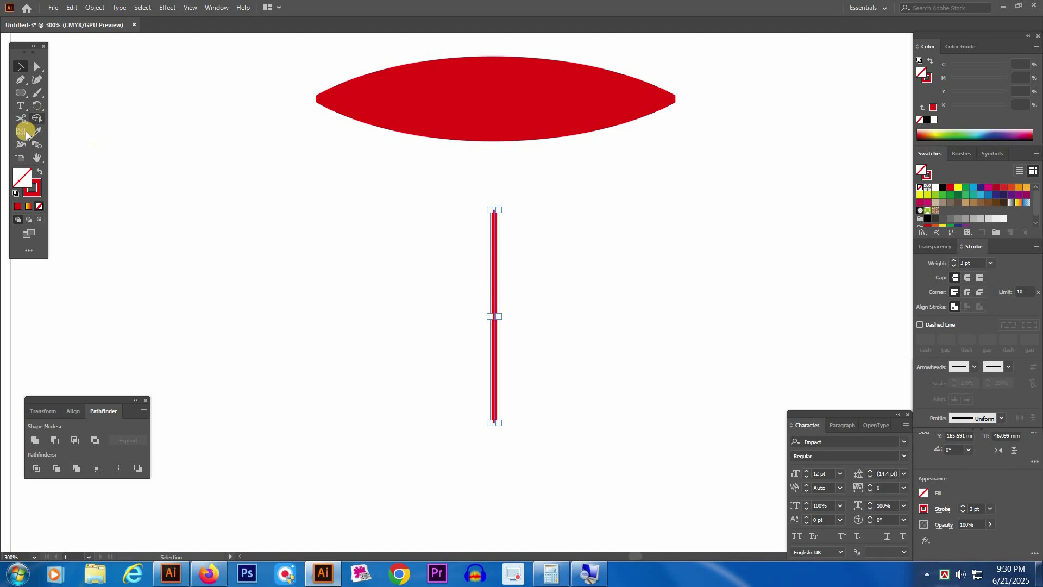
left_click(17, 144)
left_click(495, 209)
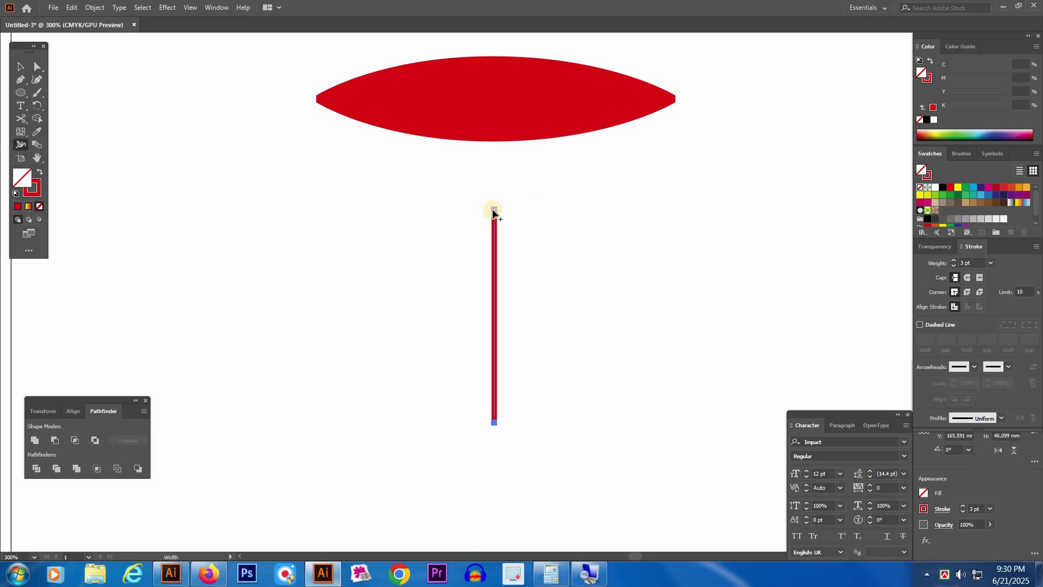
left_click_drag(494, 207, 549, 214)
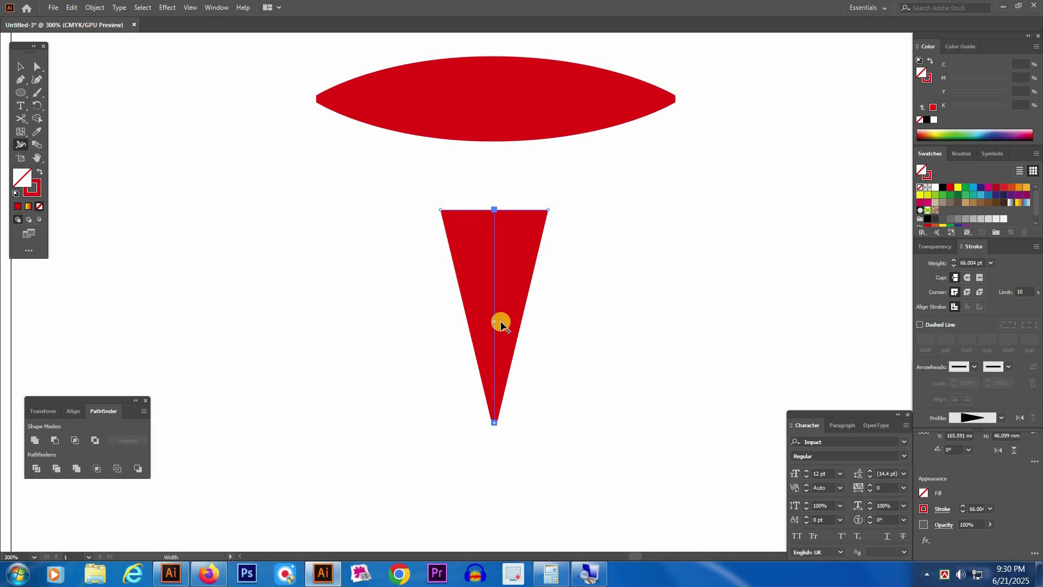
left_click_drag(500, 320, 511, 321)
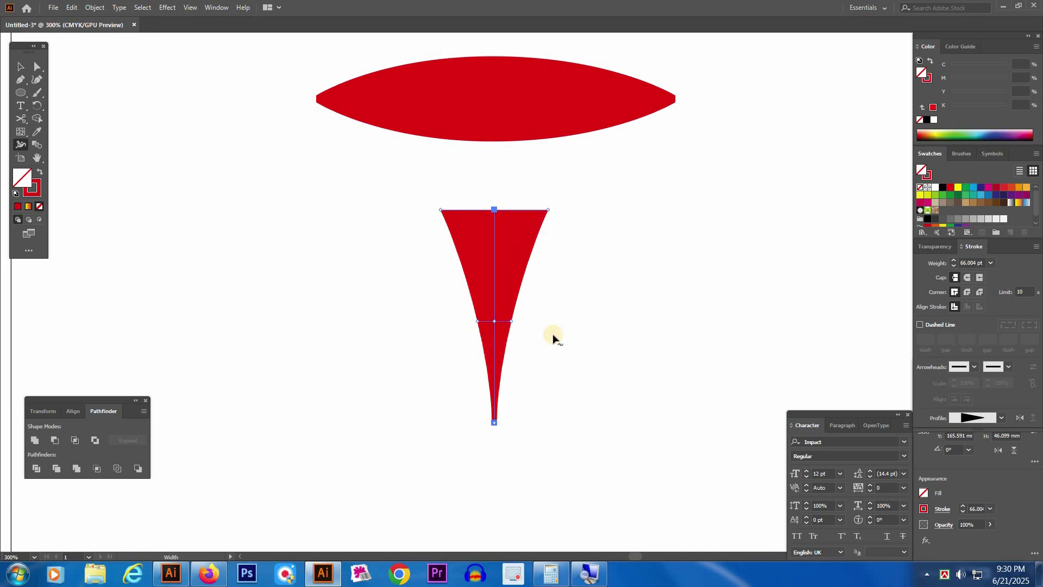
mouse_move(494, 421)
left_mouse_down()
mouse_move(517, 430)
mouse_move(558, 422)
left_mouse_up()
left_click(521, 421)
key("v")
left_click(679, 355)
left_click(488, 298, "ctrl+alt")
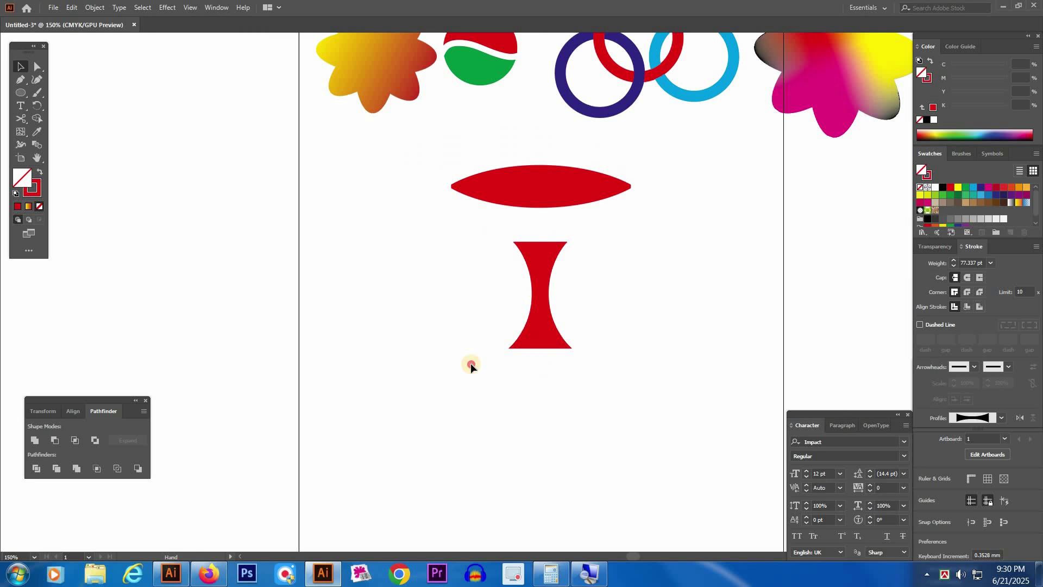
Move the red leaf and hourglass shapes up side by side, beneath the gradient flower and the two-tone ball
left_click_drag(437, 328, 571, 381)
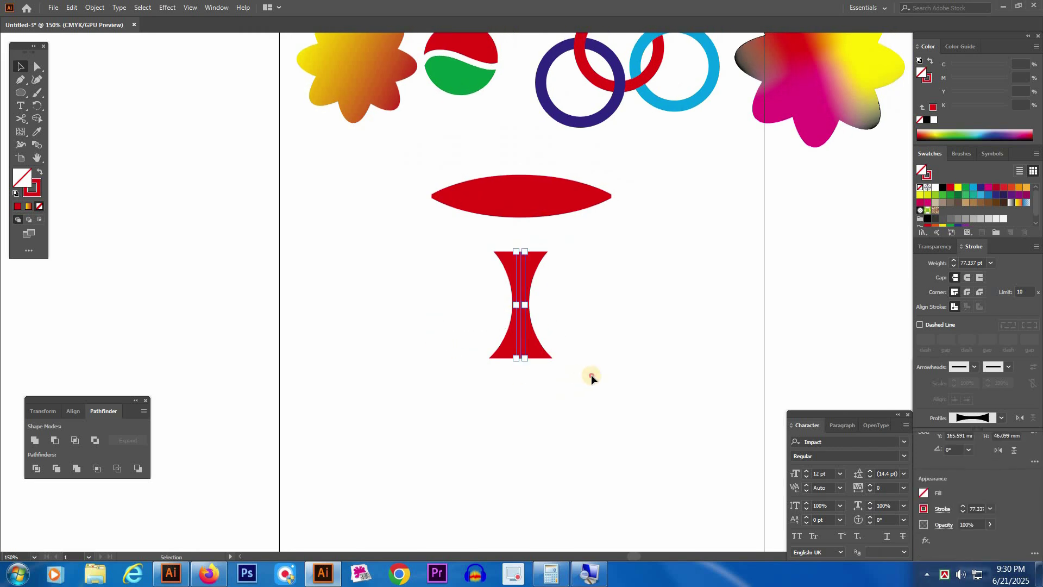
left_click(591, 375)
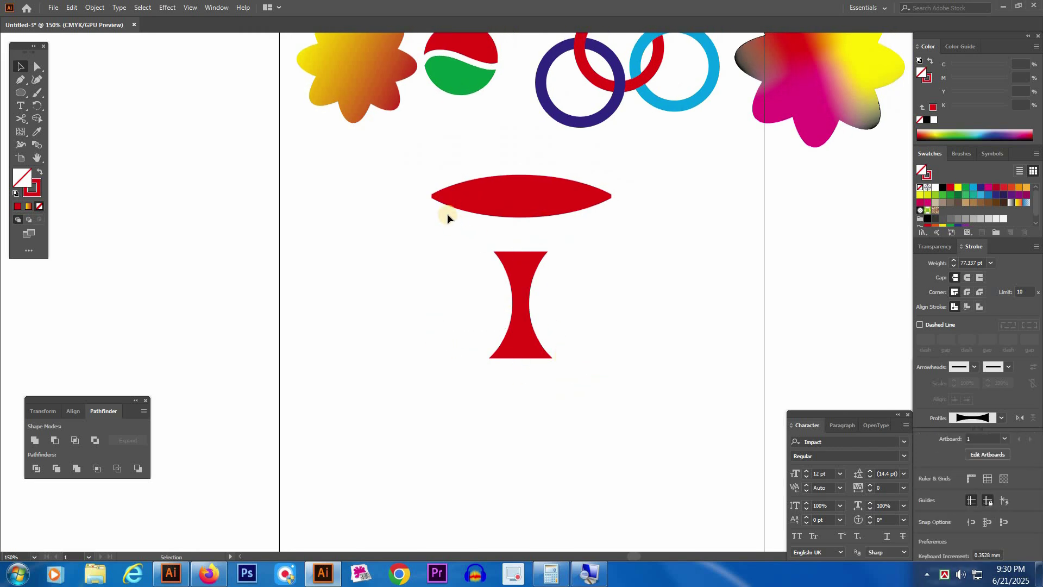
left_click_drag(611, 393, 609, 388)
left_click(559, 304)
left_click(518, 288)
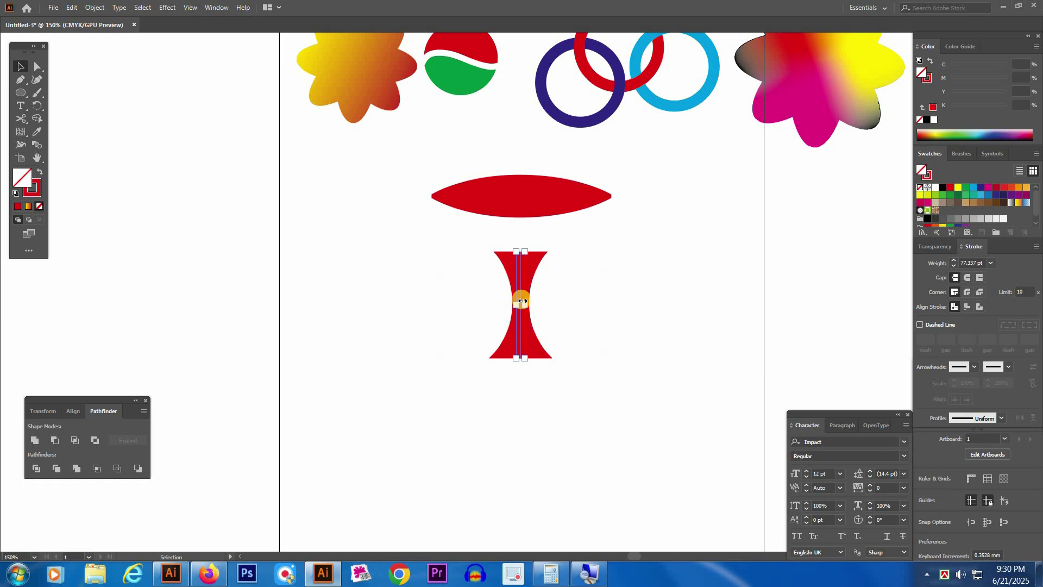
left_click_drag(644, 166, 639, 166)
left_click_drag(726, 165, 426, 269)
left_click_drag(505, 198, 379, 165)
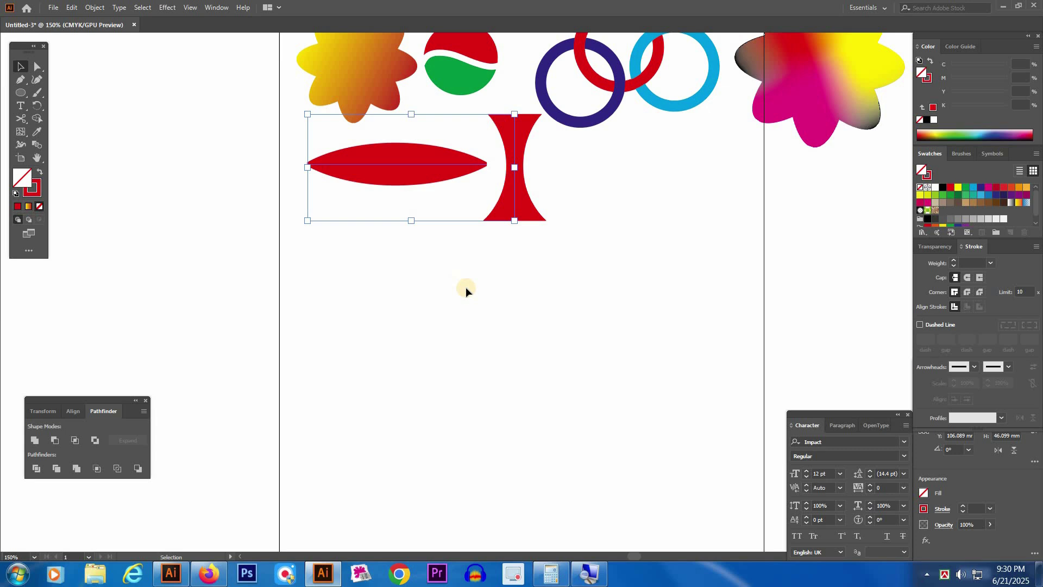
left_click(471, 289)
left_click_drag(491, 389, 510, 376)
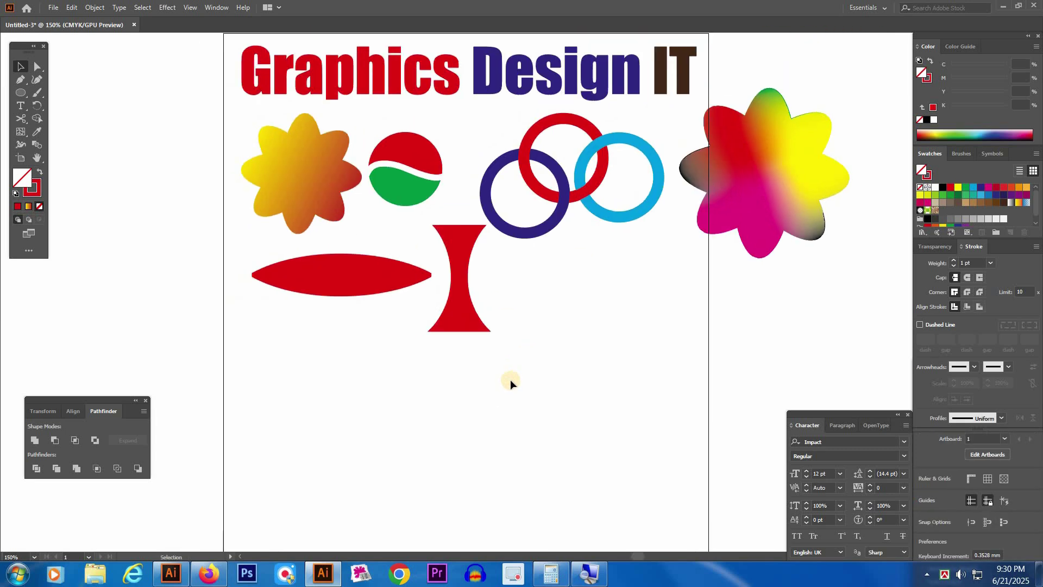
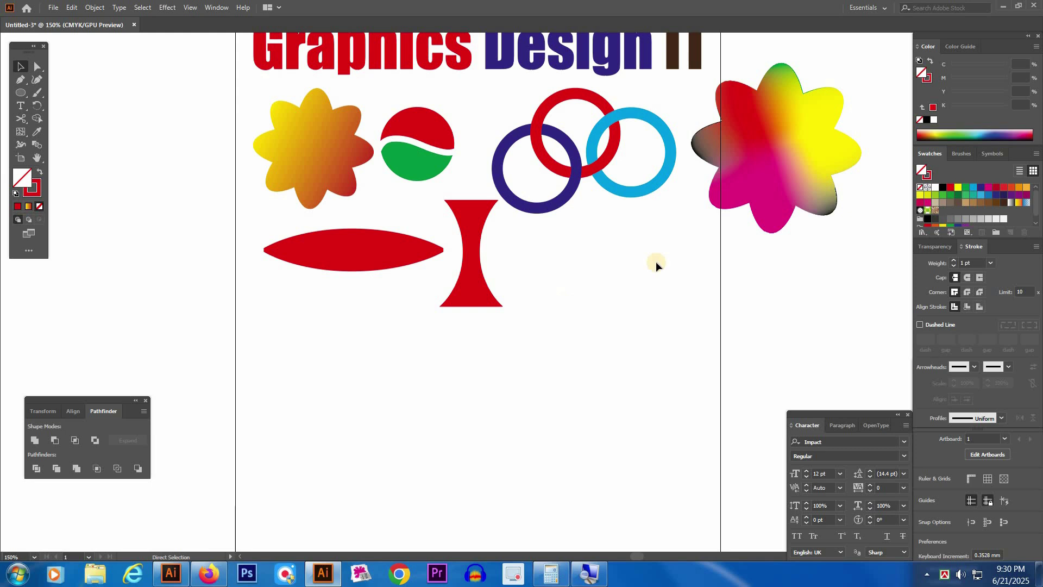
Duplicate the gradient flower below the red leaf shape and place a second copy to the right of the first
left_click(317, 139)
left_click_drag(317, 139, 342, 399)
left_click_drag(368, 408, 623, 407)
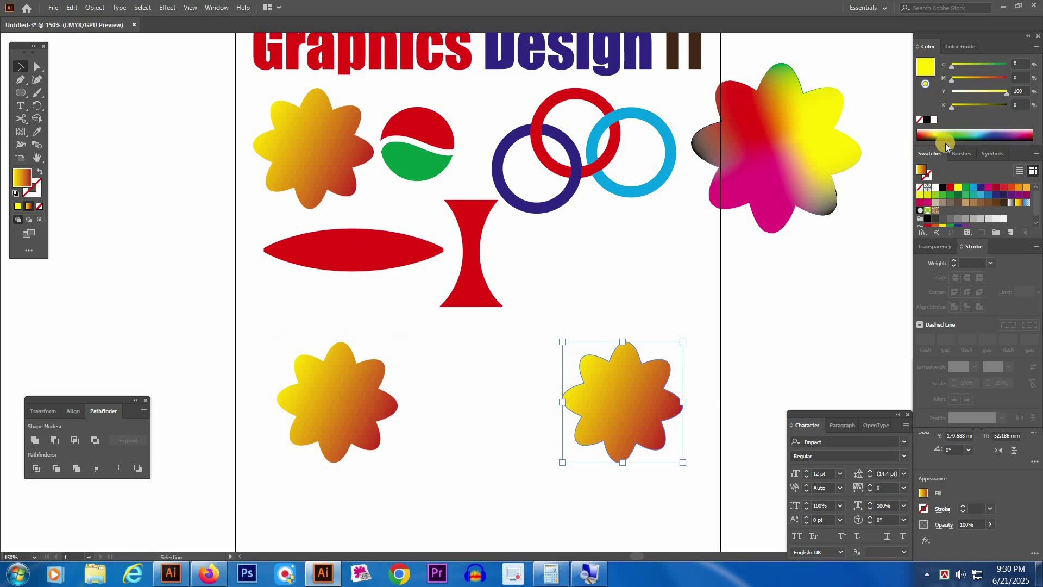
Delete the rightmost copy of the gradient flower
left_click(431, 378)
left_click(347, 393)
left_click(611, 404)
left_click(625, 402, "shift")
left_click(624, 401)
key("Delete")
Draw a circle about 27 mm in diameter to the right of the lower gradient flower and fill it with cyan
key("l")
left_click_drag(592, 373, 654, 434)
key("v")
left_click(603, 310)
left_click(619, 399)
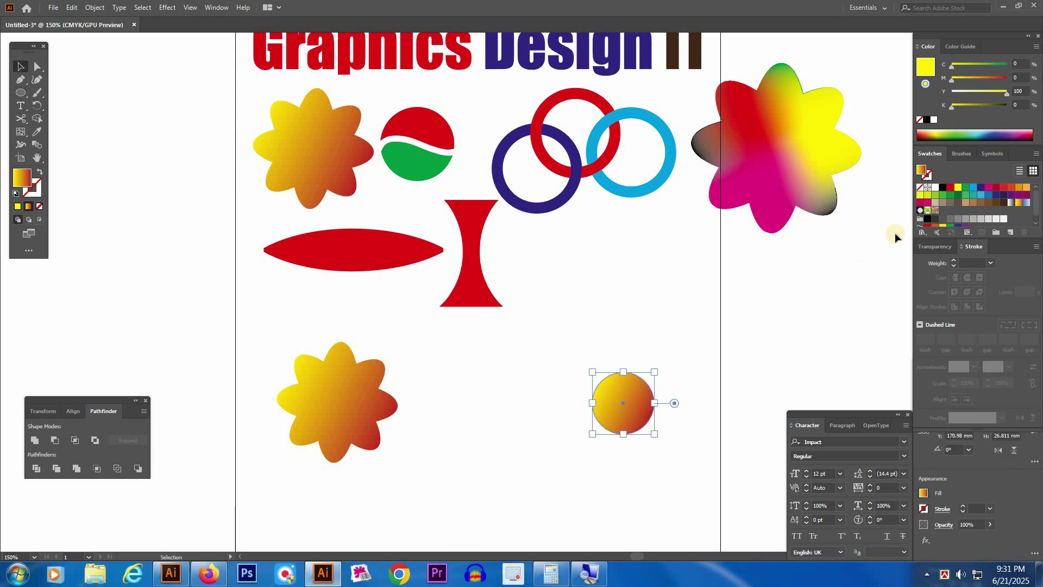
left_click(975, 187)
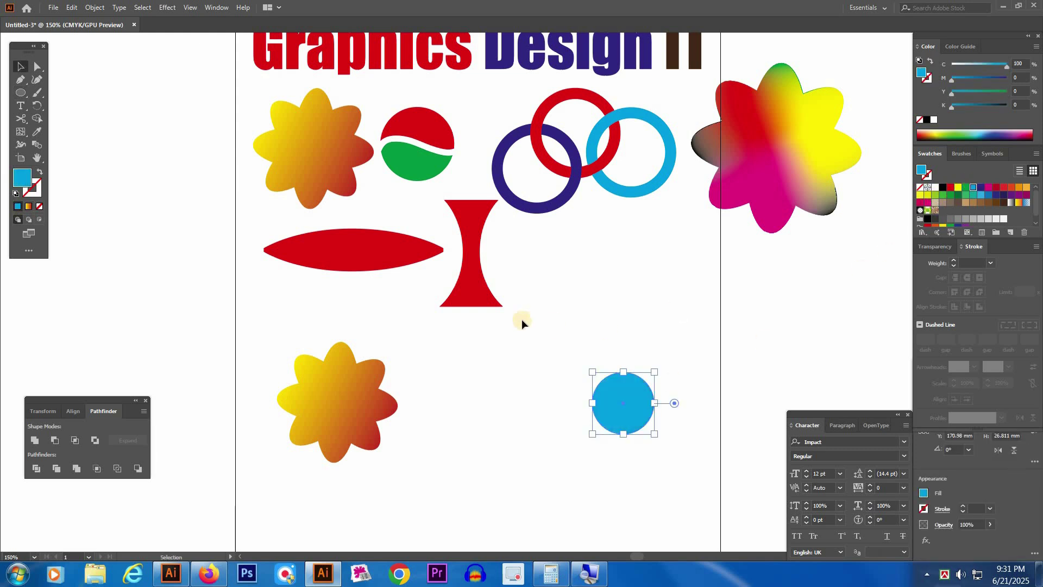
left_click(522, 318)
Select the lower gradient flower together with the cyan circle and activate the Blend tool
left_click(356, 382)
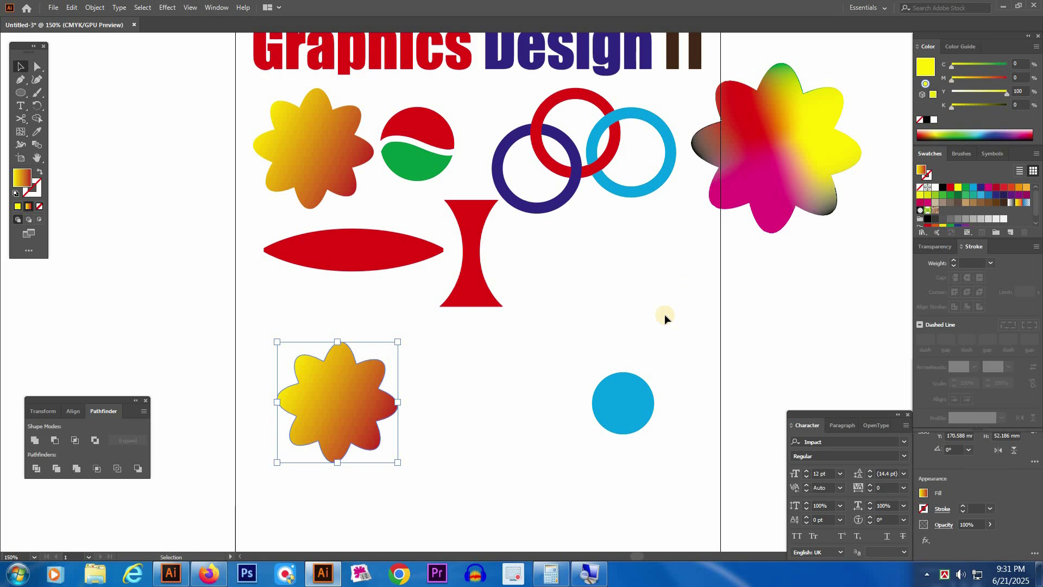
left_click(624, 400, "shift")
left_click(643, 348)
left_click(349, 407)
scroll(549, 370, "down", 1)
left_click_drag(688, 352, 319, 455)
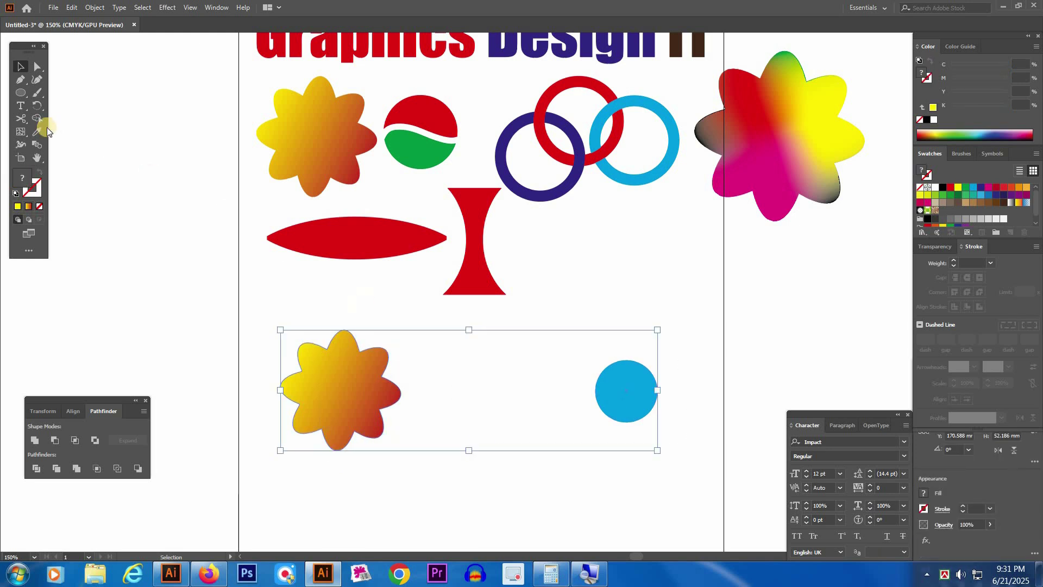
left_click(40, 147)
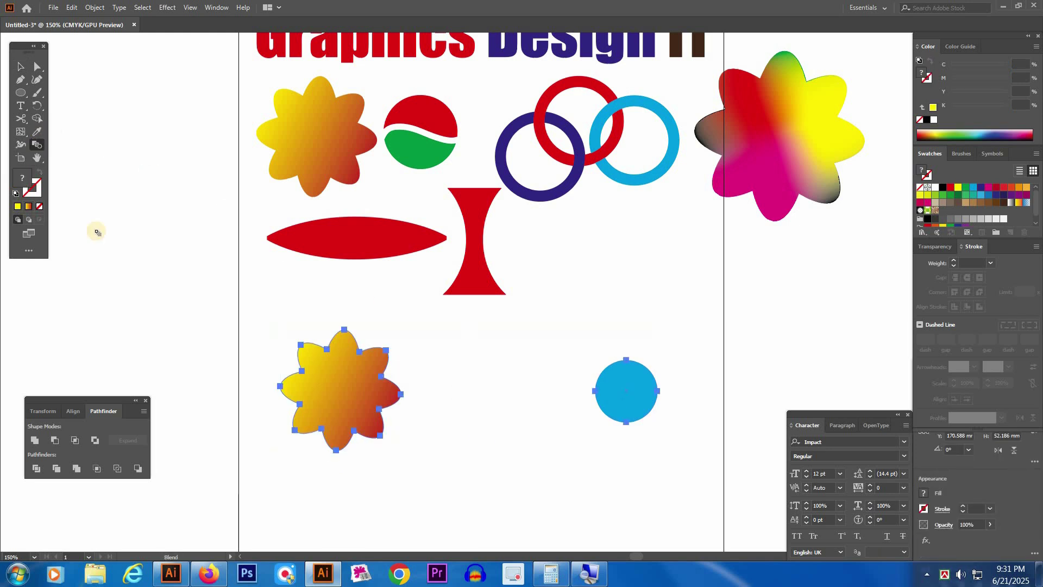
Blend the gradient flower into the cyan circle with the spacing set to Specified Distance, 1.41 mm
left_click(402, 393, "alt")
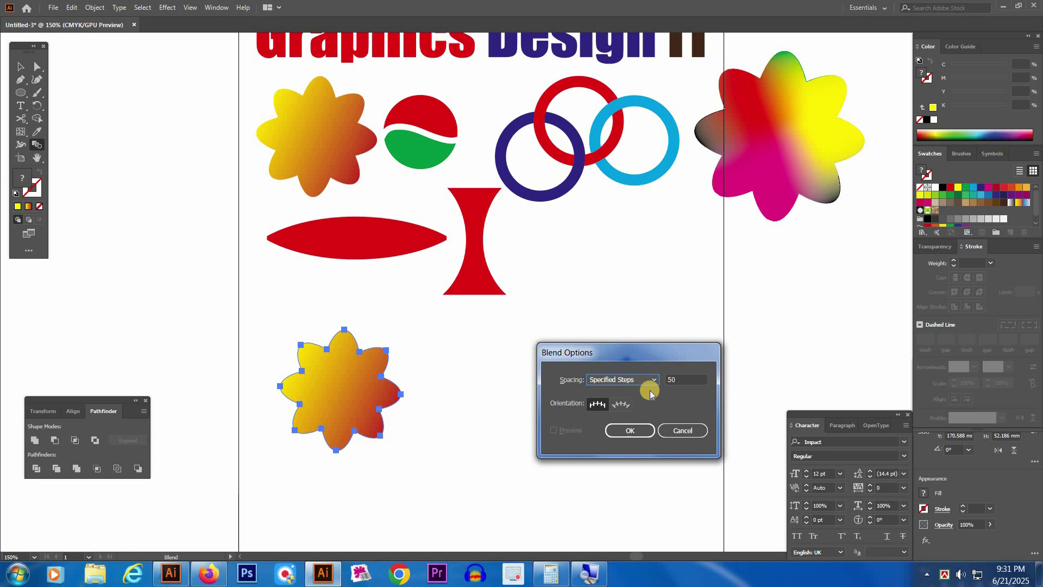
left_click(628, 380)
left_click(619, 416)
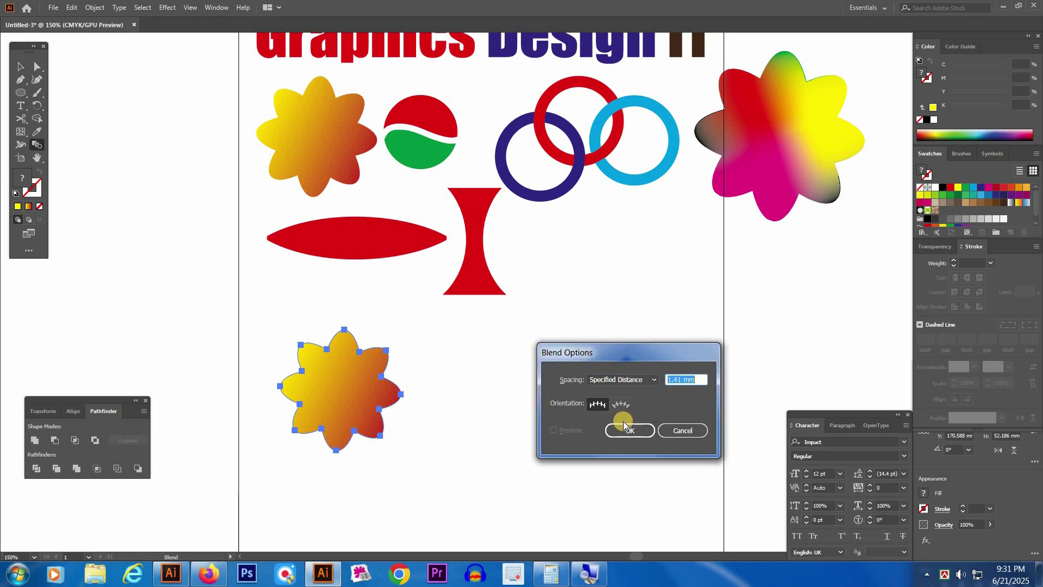
left_click(628, 431)
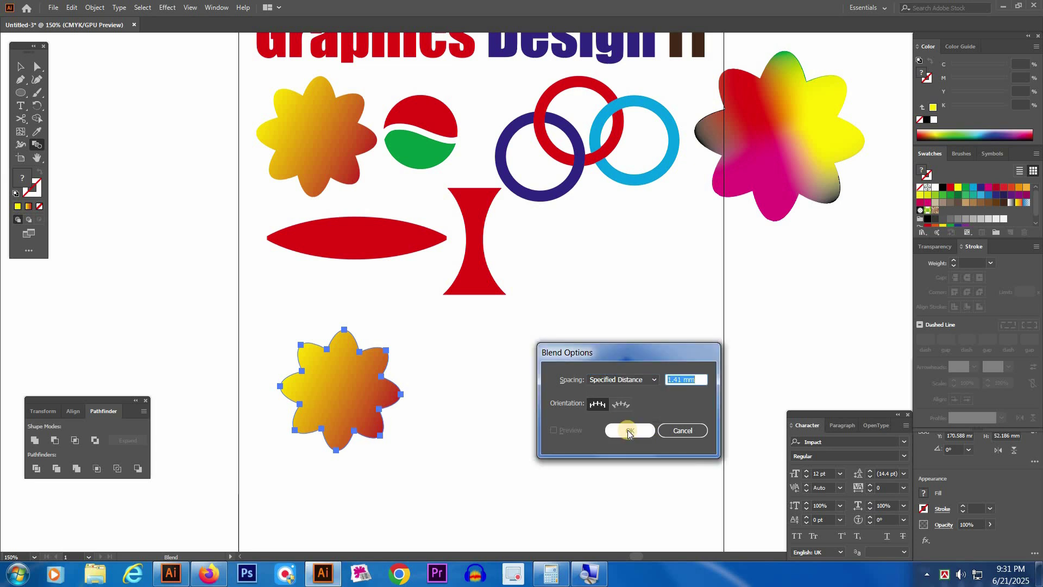
left_click(623, 380)
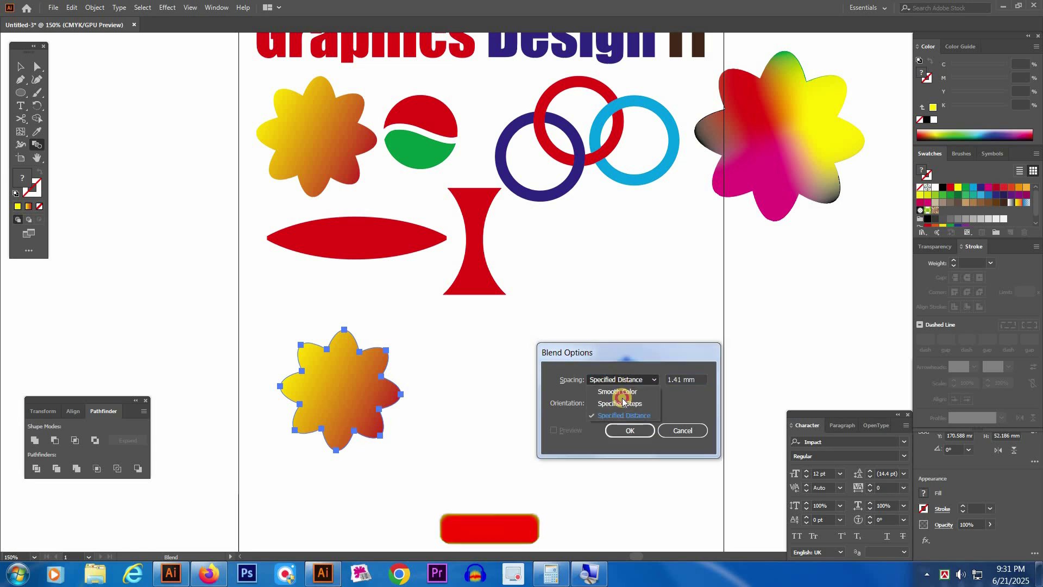
left_click(625, 432)
left_click(631, 429)
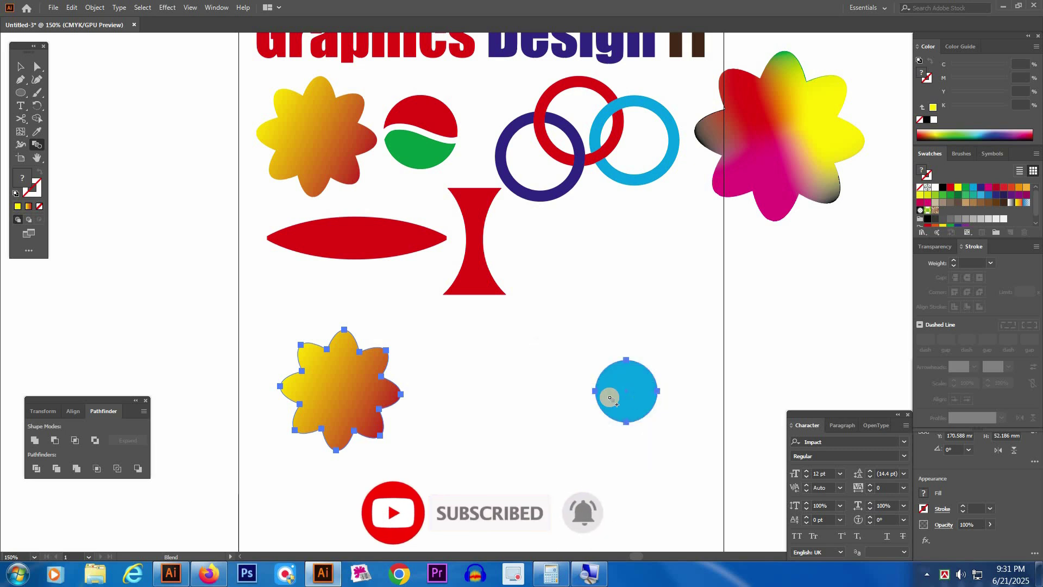
left_click(658, 392, "alt")
left_click(628, 428)
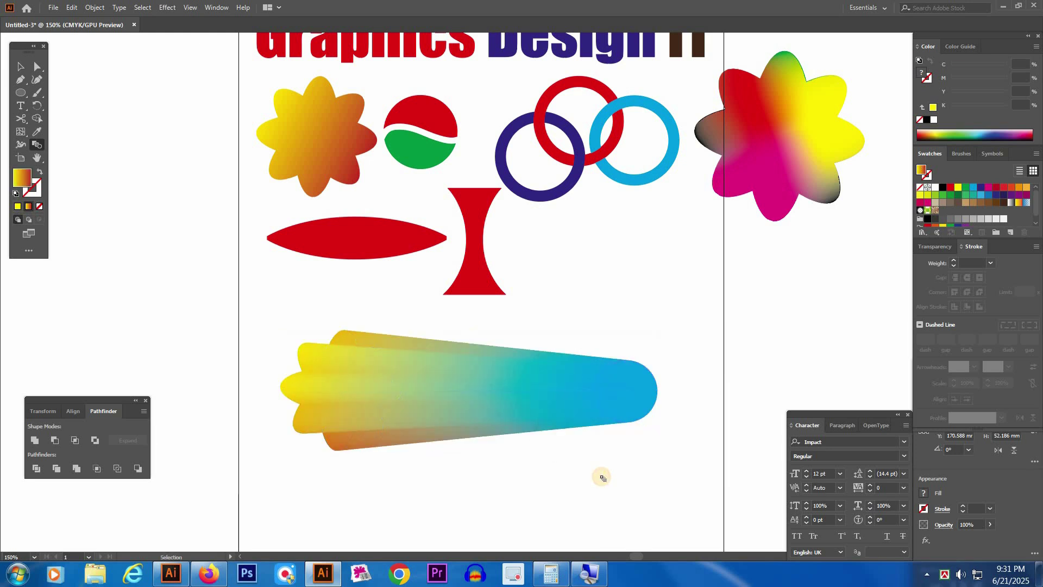
Move the blend's cyan end circle inward and slightly lower, and shrink it to about 9.9 by 8.5 mm
key("a")
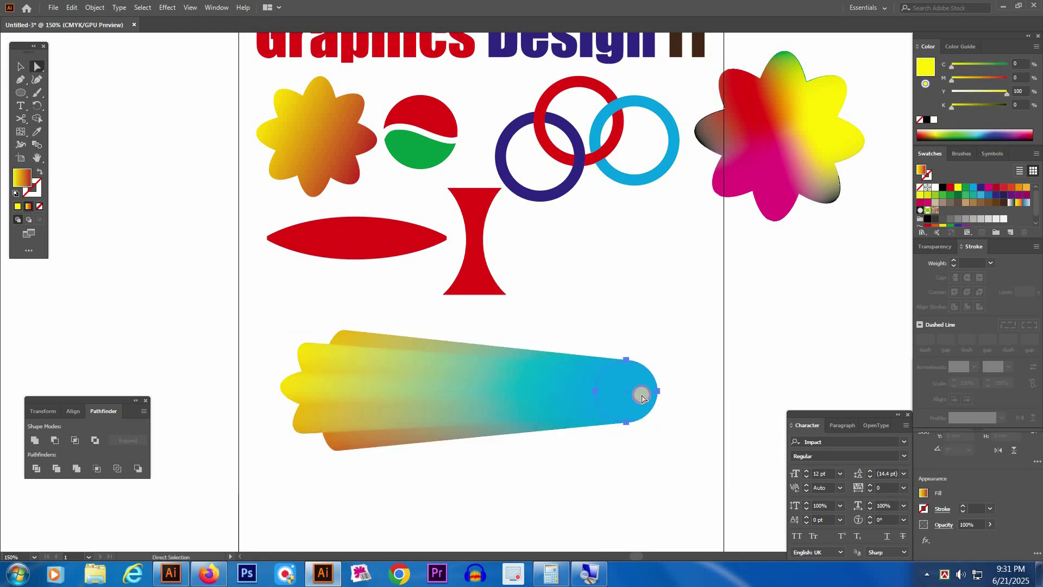
left_click(641, 412)
left_click_drag(640, 424, 640, 424)
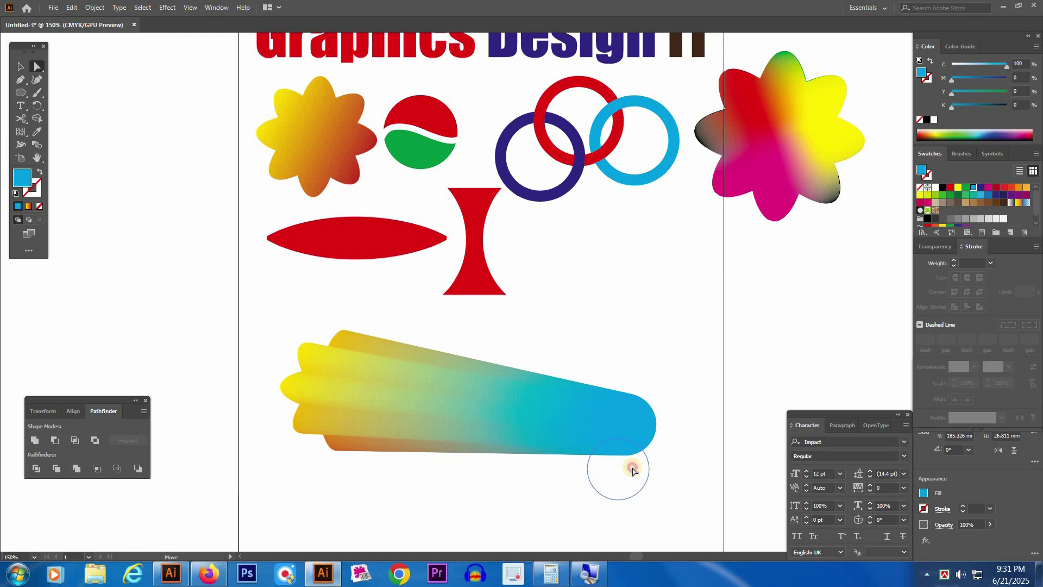
left_click_drag(632, 469, 632, 469)
mouse_move(582, 408)
left_mouse_down()
mouse_move(579, 398)
mouse_move(598, 413)
mouse_move(590, 415)
left_mouse_up()
key("v")
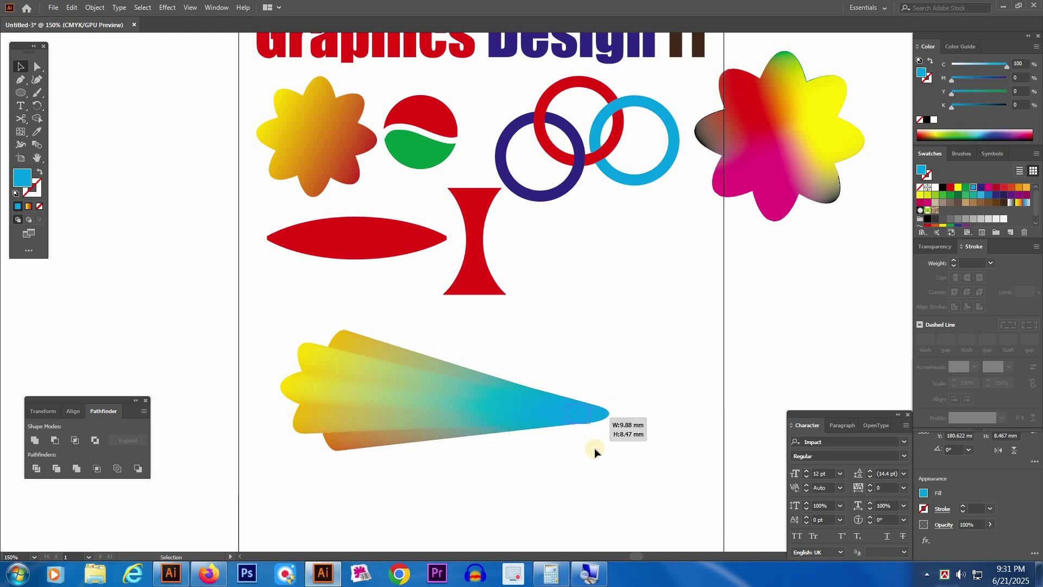
left_click(608, 478)
Try yellow, black, beige, brown swirl pattern, magenta and grey-brown fills on the blend's small end circle
key("a")
left_click(395, 400)
left_click(577, 414)
left_click(581, 414)
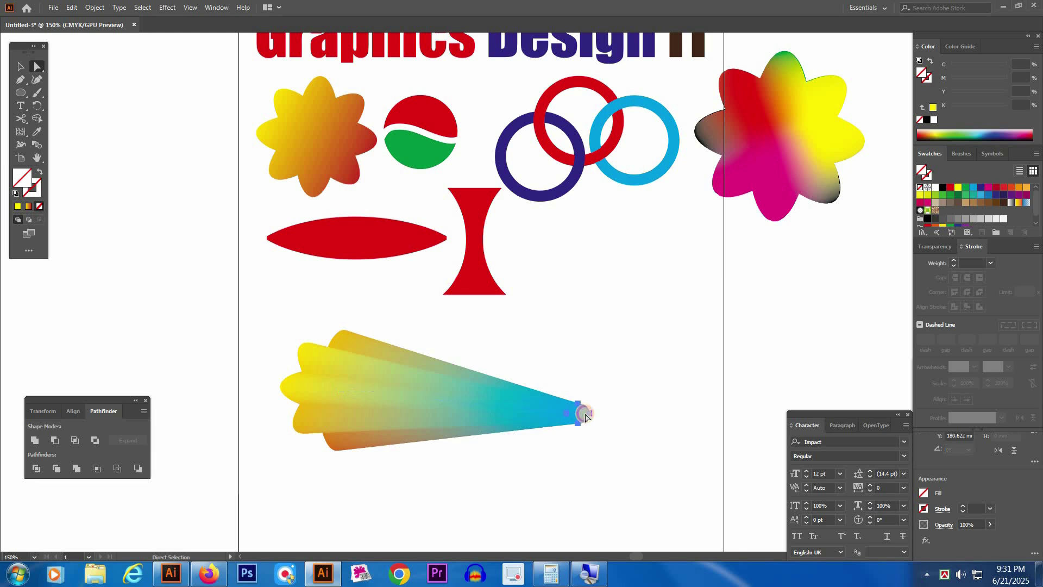
left_click(957, 189)
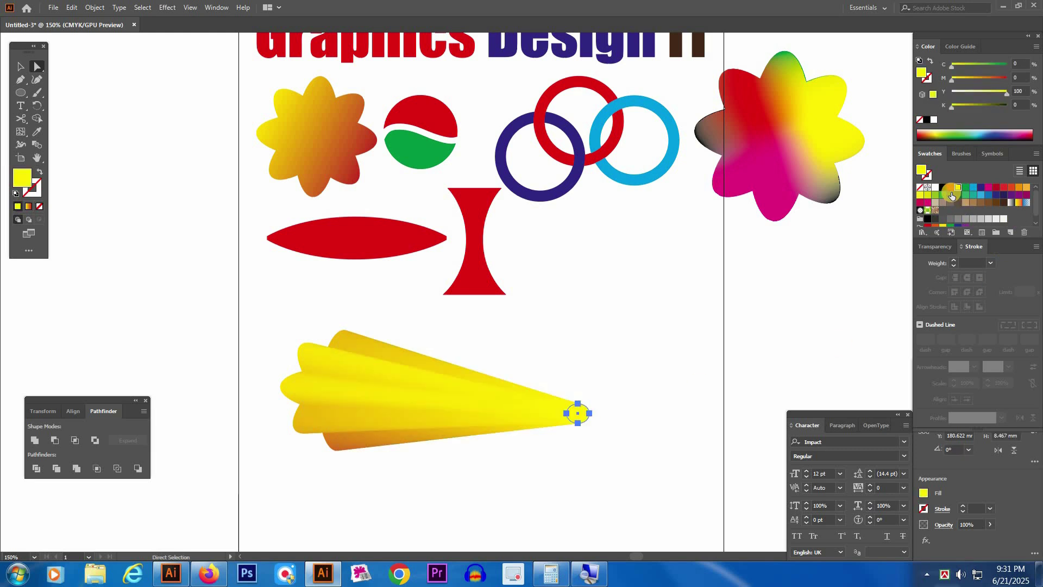
left_click(943, 188)
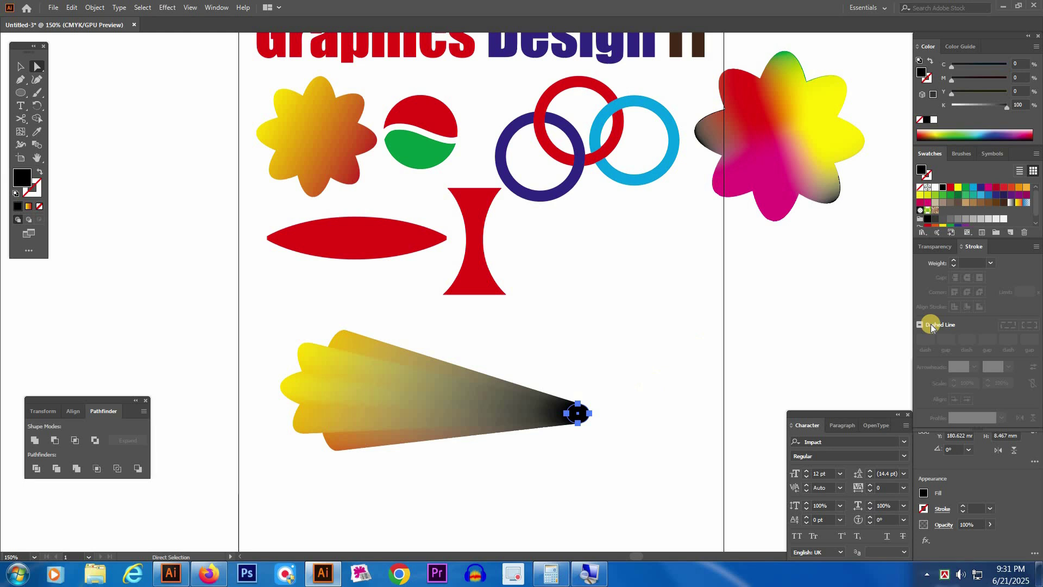
left_click(935, 203)
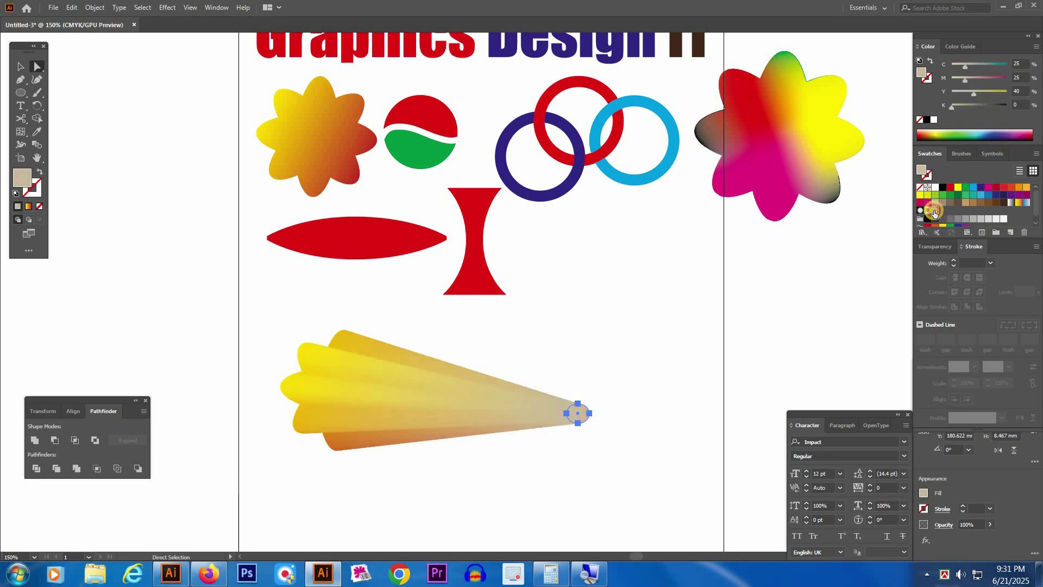
left_click(934, 211)
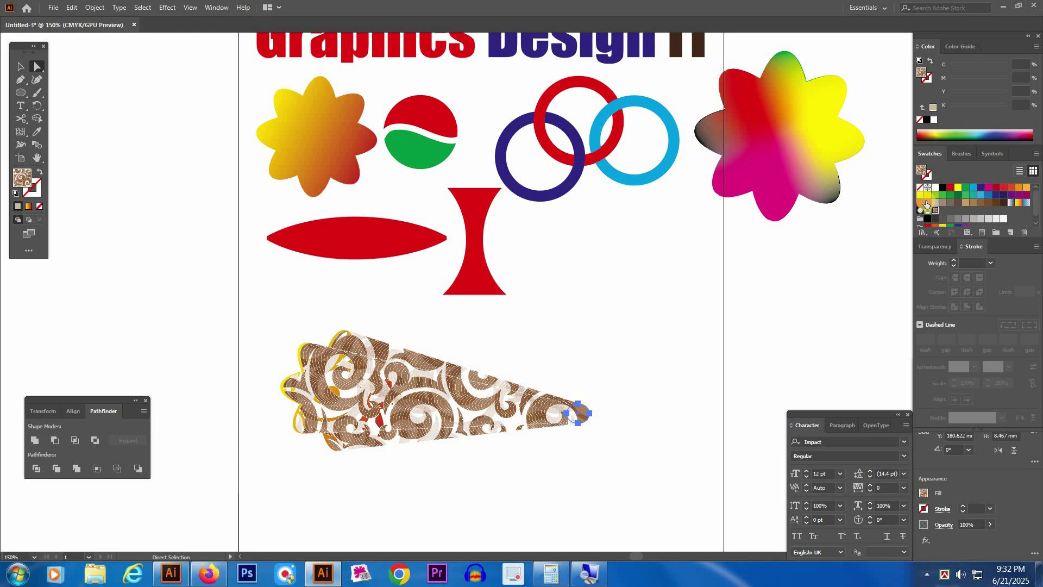
left_click(926, 202)
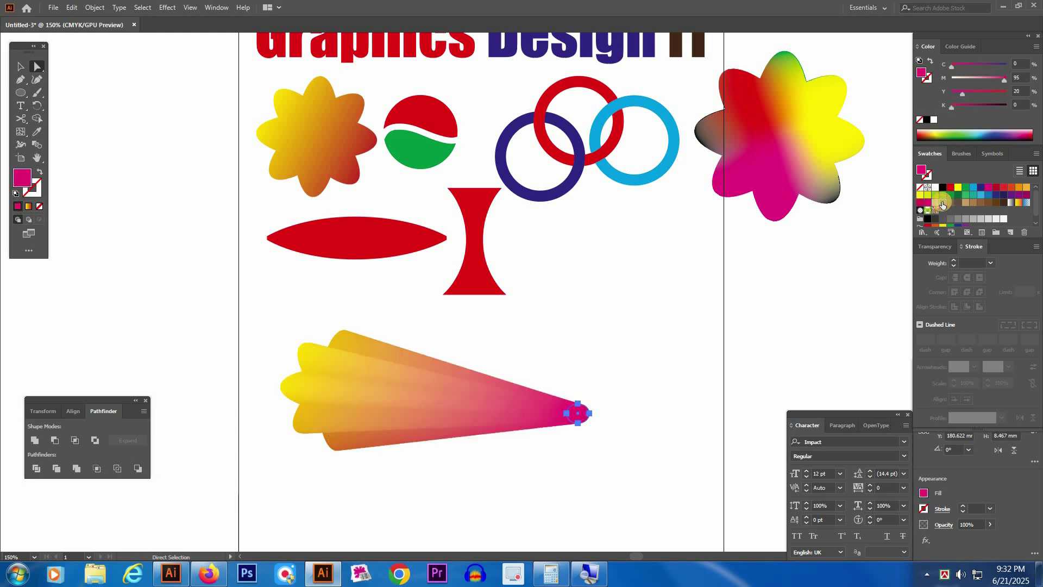
left_click(943, 203)
left_click(959, 204)
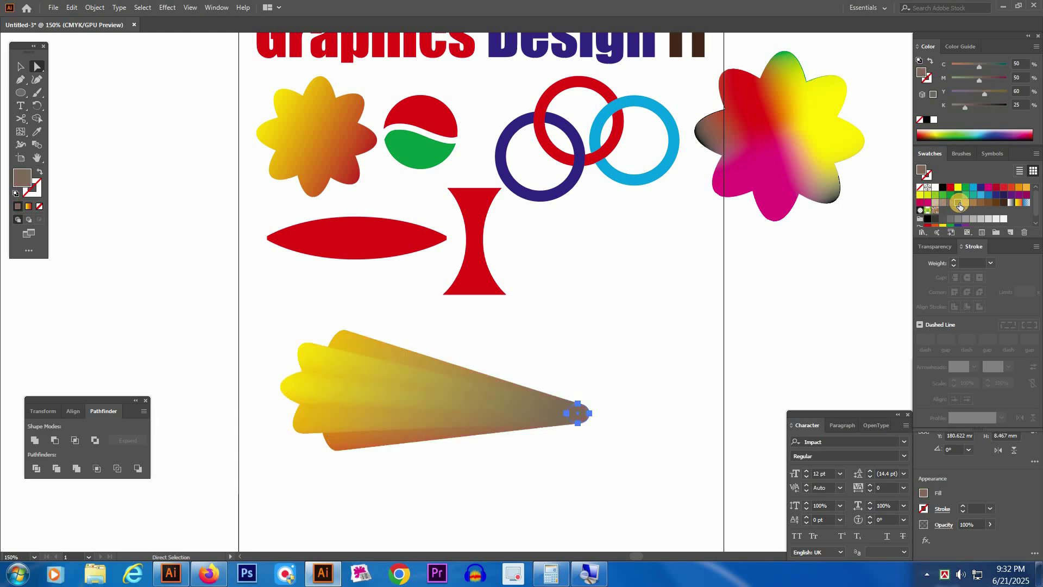
left_click(959, 205)
Undo the last fill changes on the blend's end circle
key("ctrl+z")
key("ctrl+z")
key("ctrl+z")
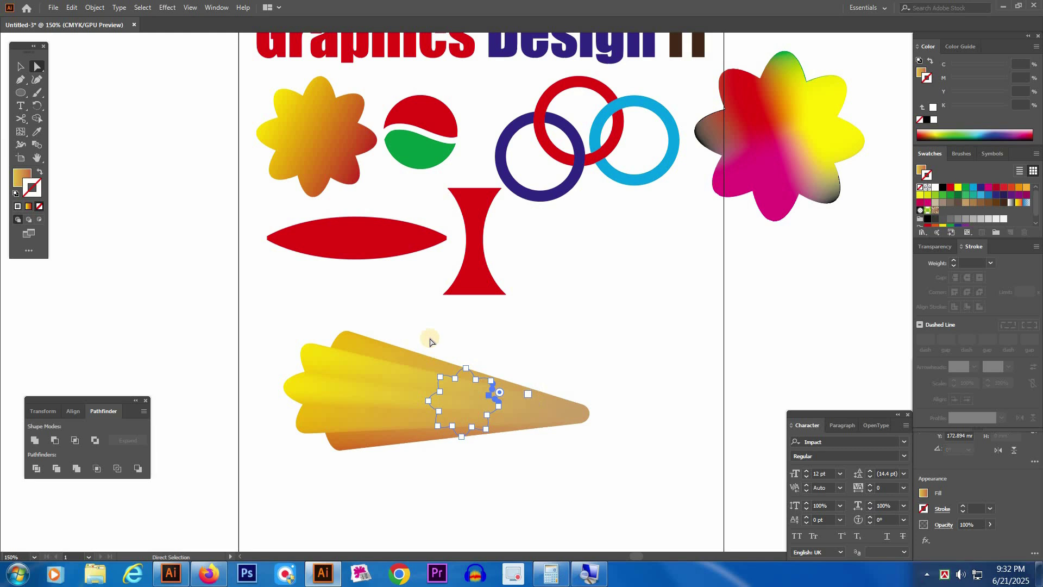
key("ctrl+z")
Delete the whole flower-to-circle blend beneath the red shapes
key("v")
left_click_drag(277, 332, 628, 466)
key("Delete")
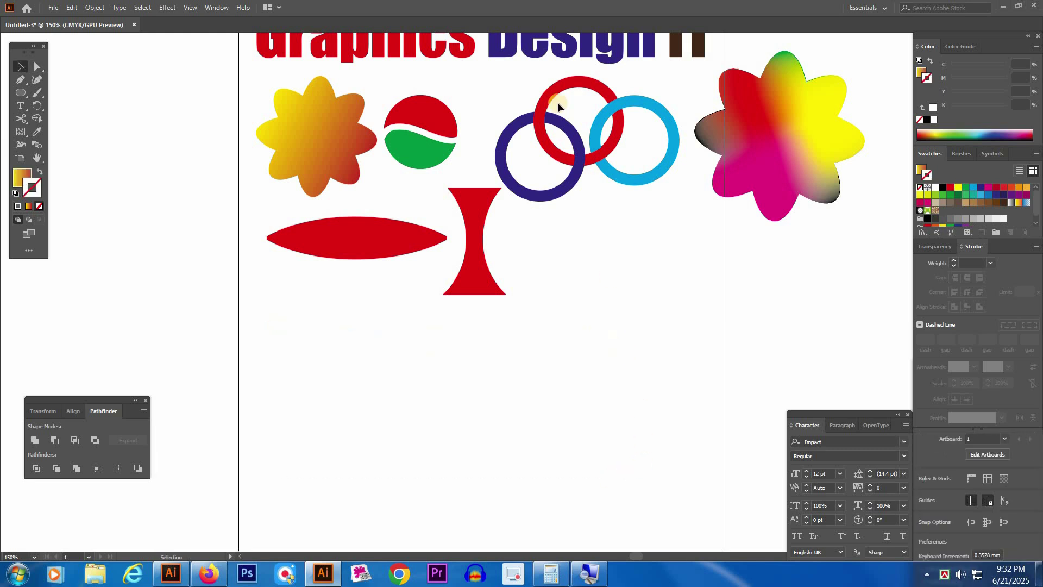
Place two copies of the "Graphics Design IT" title beneath the red shapes, scaling the lower copy to about 10 mm high
left_click_drag(537, 54, 604, 440)
left_click_drag(710, 417, 587, 420)
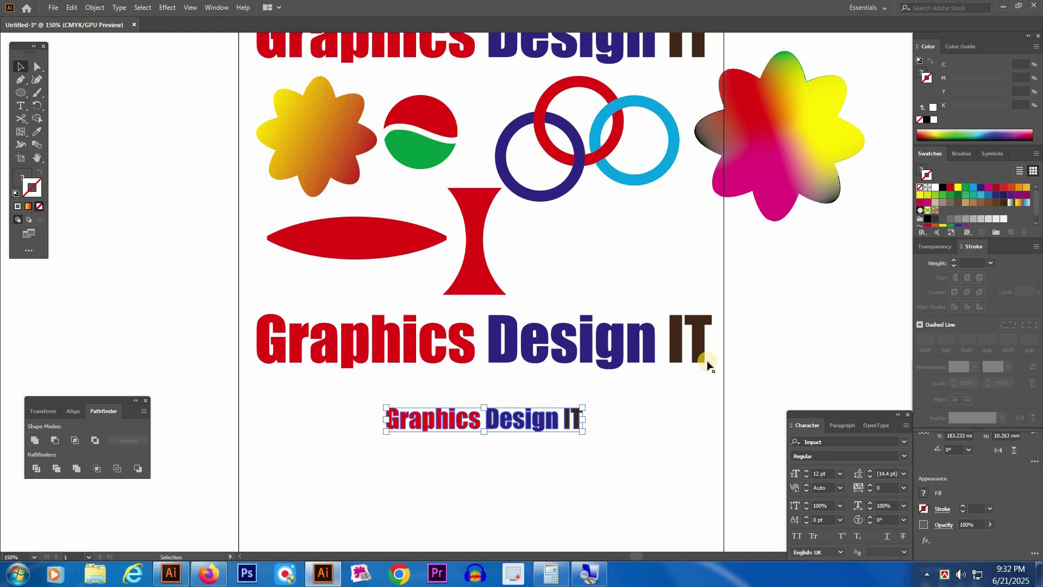
Give the small "Graphics Design IT" copy an orange-yellow fill of C 0, M 35, Y 85, K 0 and no stroke
left_click(981, 190)
left_click(1027, 187)
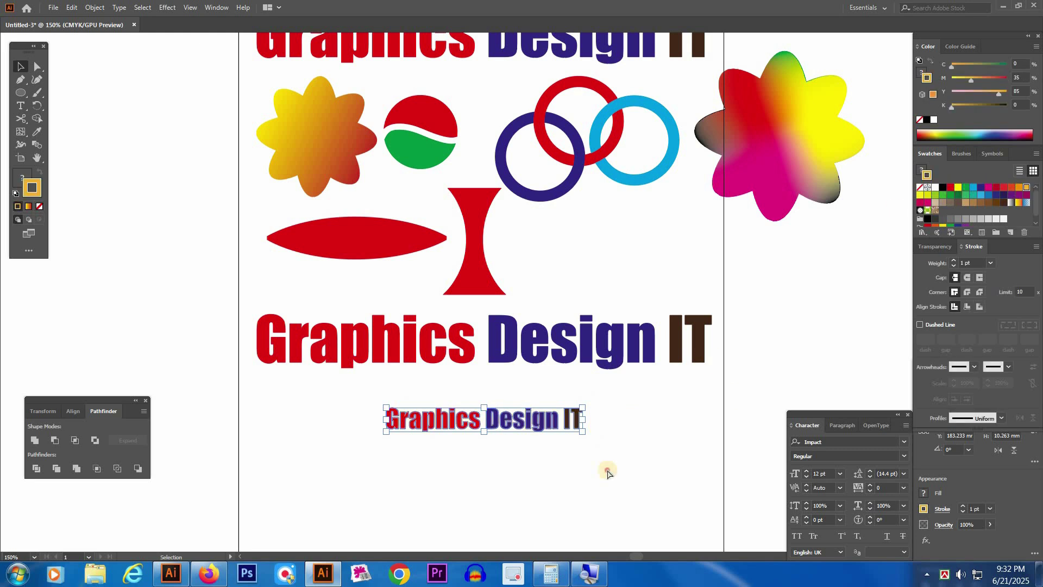
left_click(607, 471)
left_click(434, 419)
left_click(22, 175)
left_click(41, 207)
left_click(388, 376)
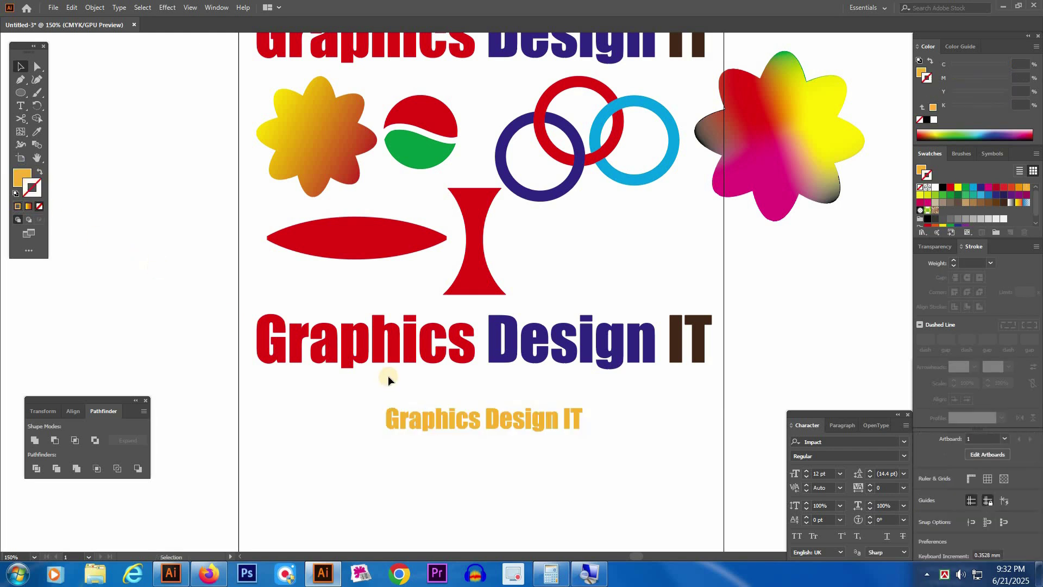
Select the large title copy and the small orange one and set the blend spacing to Specified Steps, 100
left_click_drag(424, 442, 370, 381)
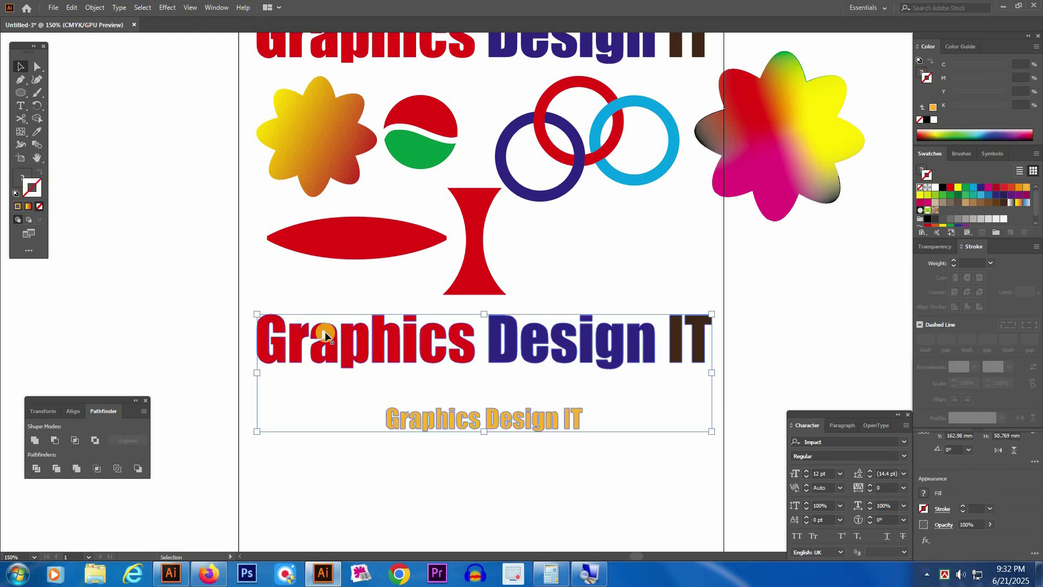
left_click(37, 145)
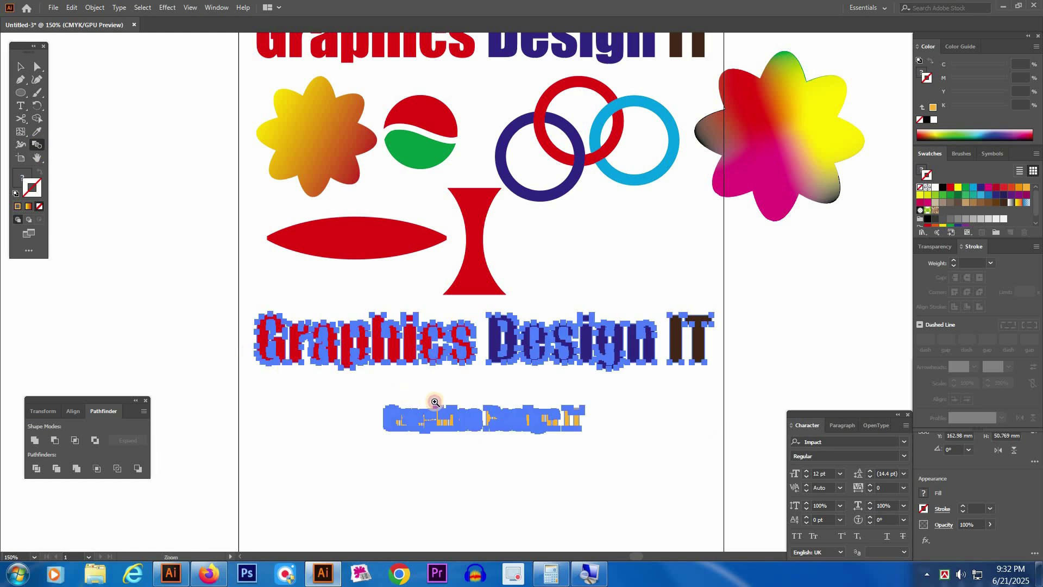
scroll(388, 387, "up", 5)
left_click_drag(465, 315, 485, 293)
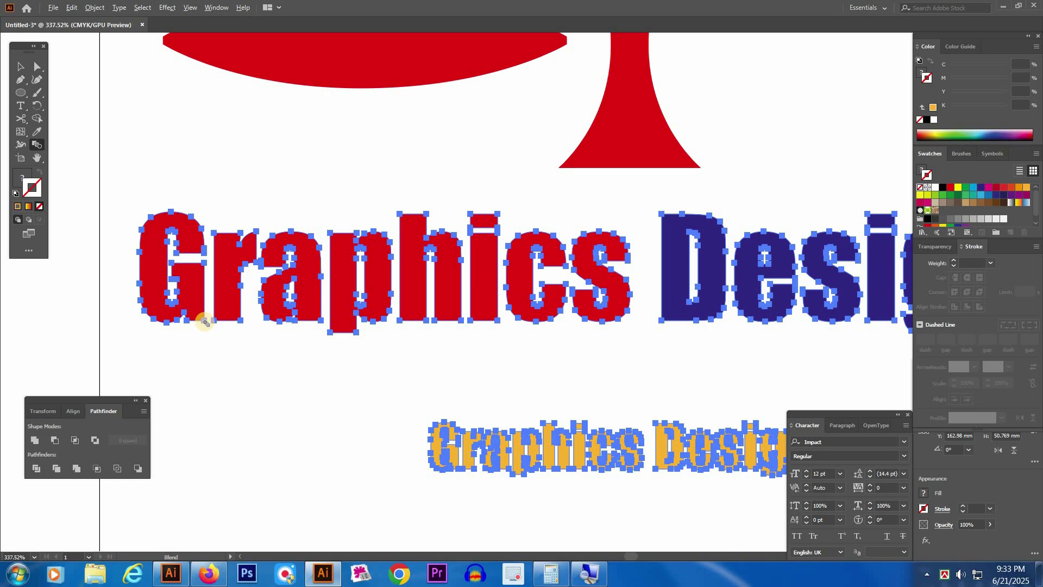
key("Return")
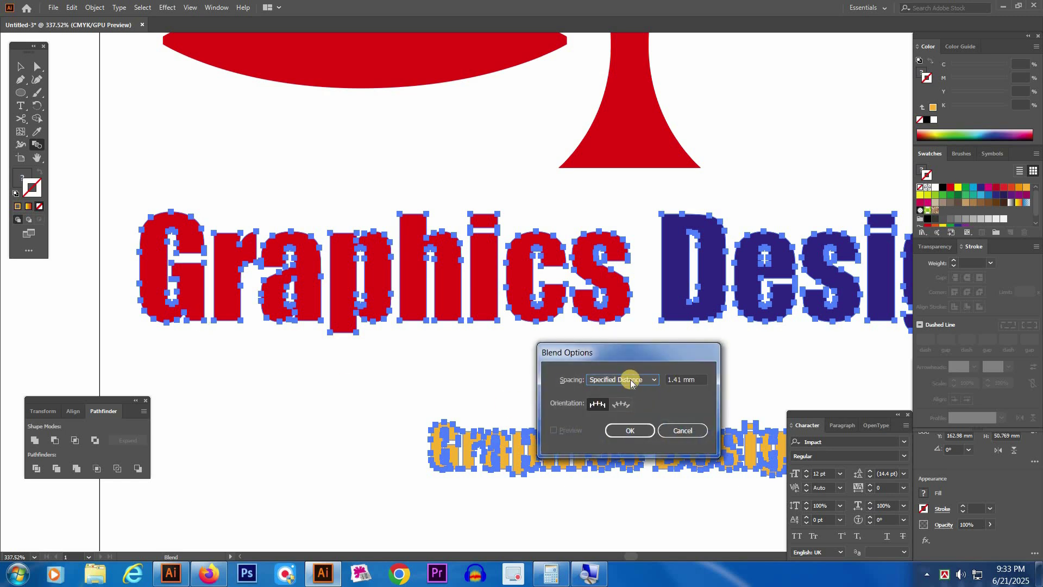
left_click(630, 379)
left_click(602, 402)
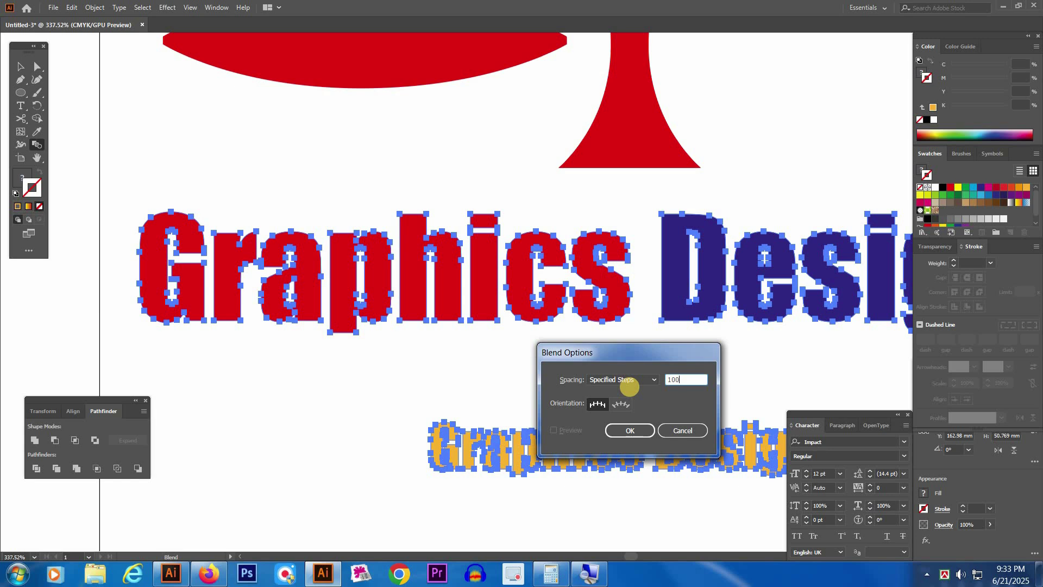
key("Return")
Blend the large "Graphics Design IT" title into the small orange copy below it
key("z")
left_click_drag(459, 467, 538, 544)
key("Return")
left_click(615, 428)
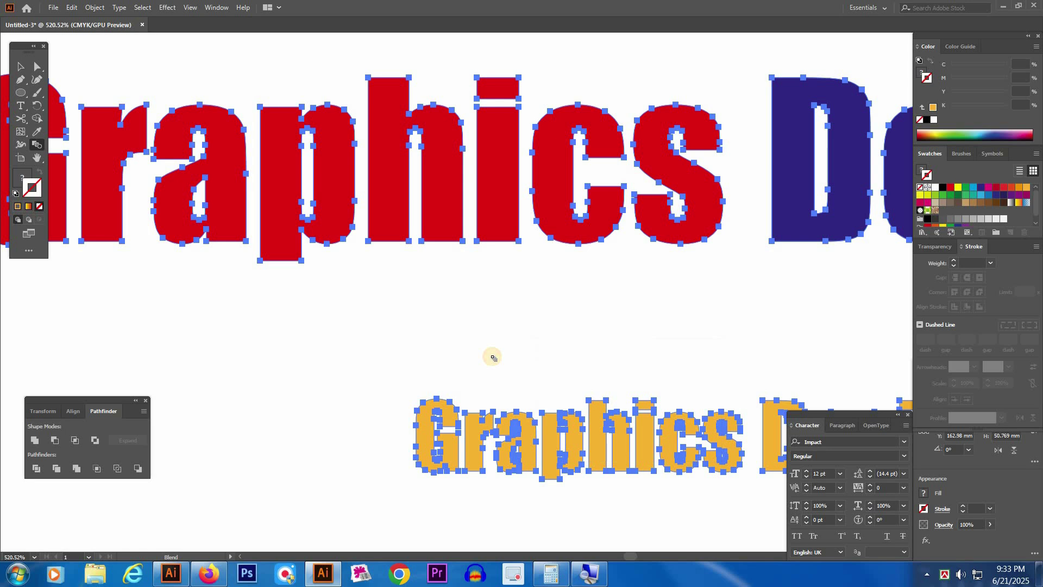
key("ctrl+alt+b")
key("ctrl+minus")
key("ctrl+minus")
key("ctrl+minus")
key("ctrl+minus")
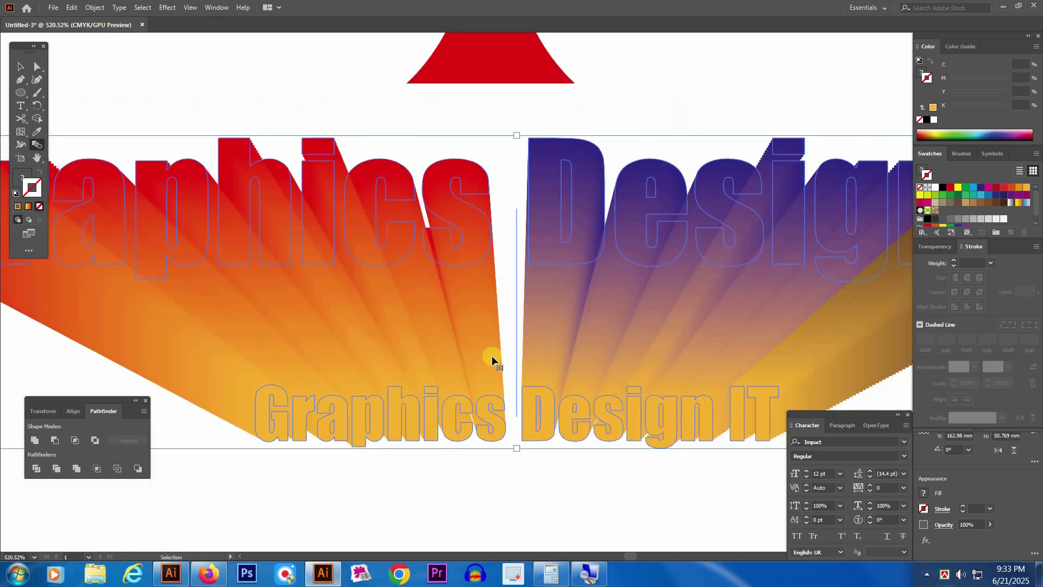
key("v")
left_click(490, 412)
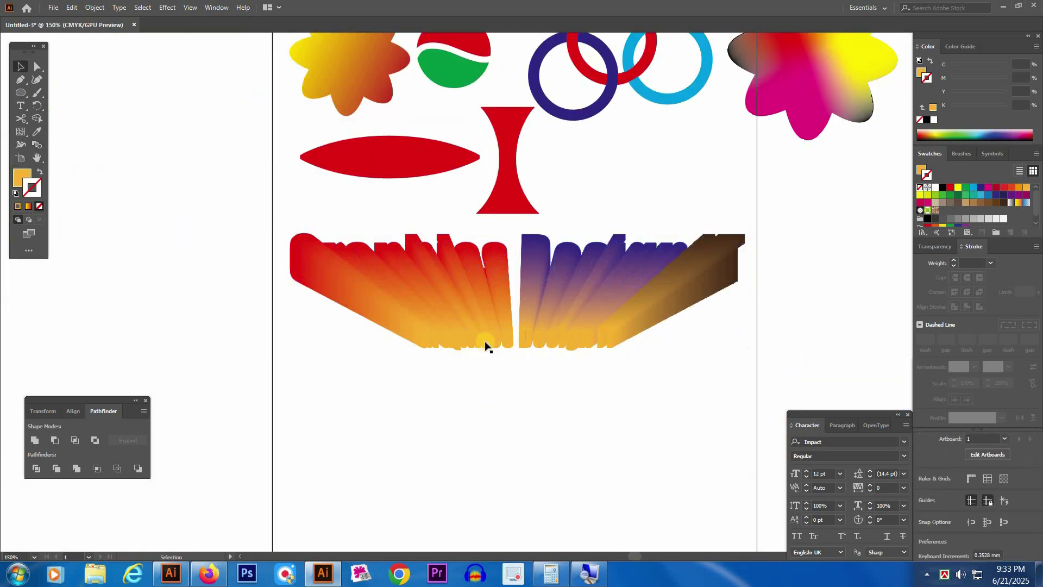
Expand the blended "Graphics Design IT" title into separate objects
left_click_drag(554, 345, 580, 412)
left_click_drag(594, 365, 577, 368)
key("a")
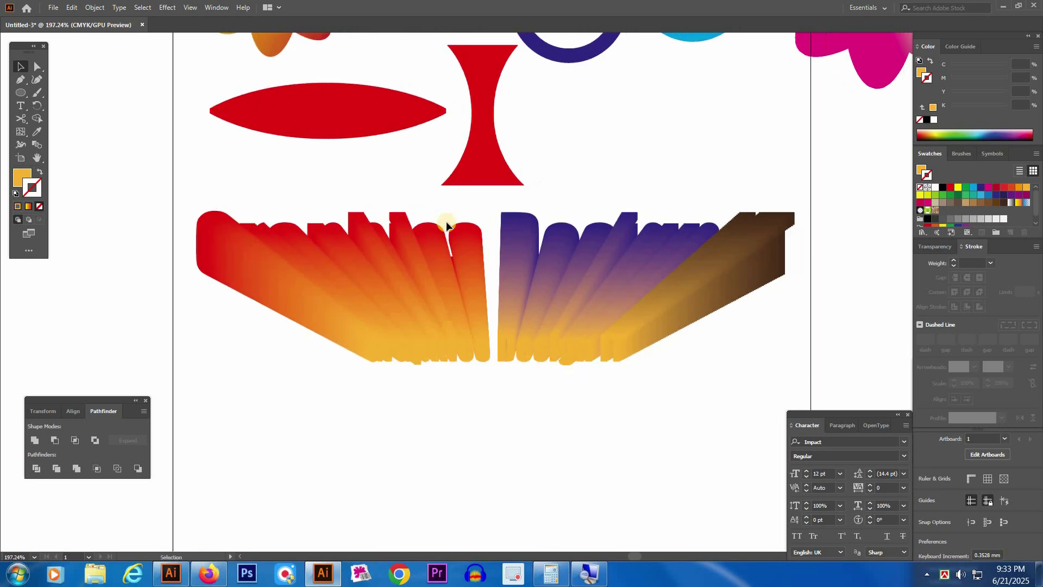
left_click(463, 238)
key("v")
left_click(466, 249)
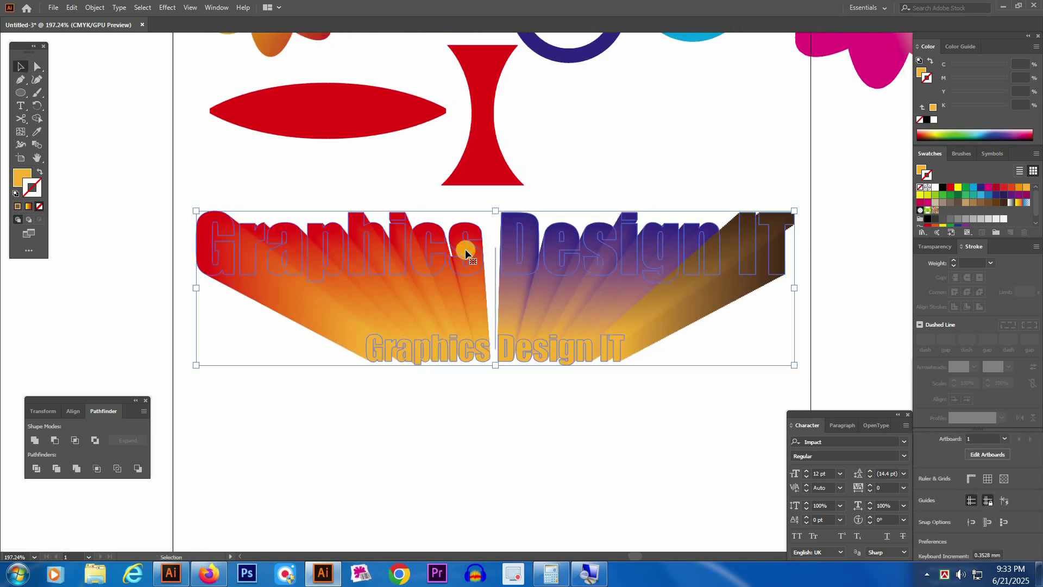
left_click(94, 9)
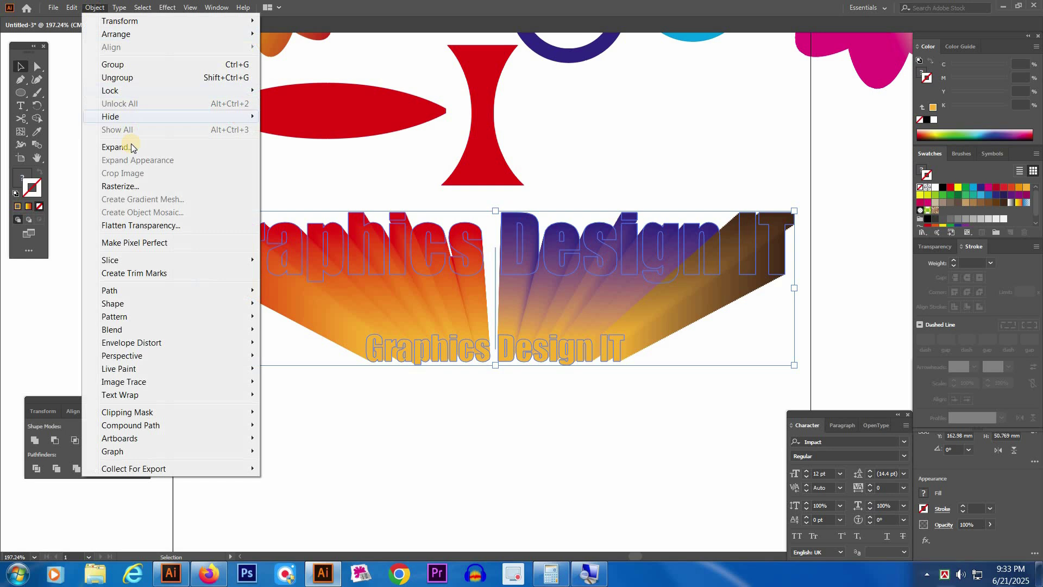
left_click(129, 146)
left_click(478, 309)
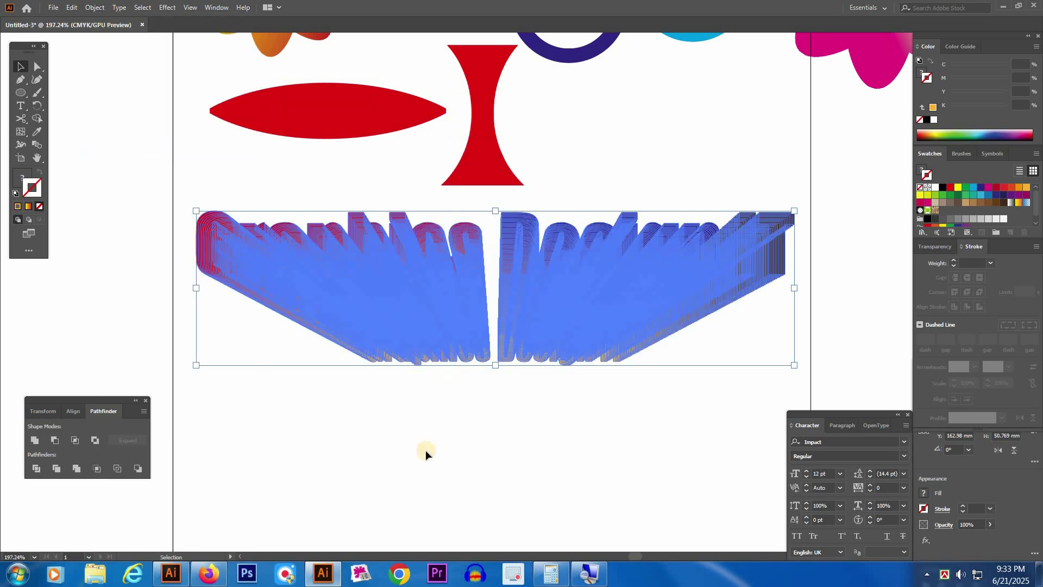
Select the full-size title letters within the expanded blend and give them a white stroke
left_click(424, 450)
key("a")
left_click(438, 246)
left_click(435, 237, "alt")
left_click(432, 230, "alt")
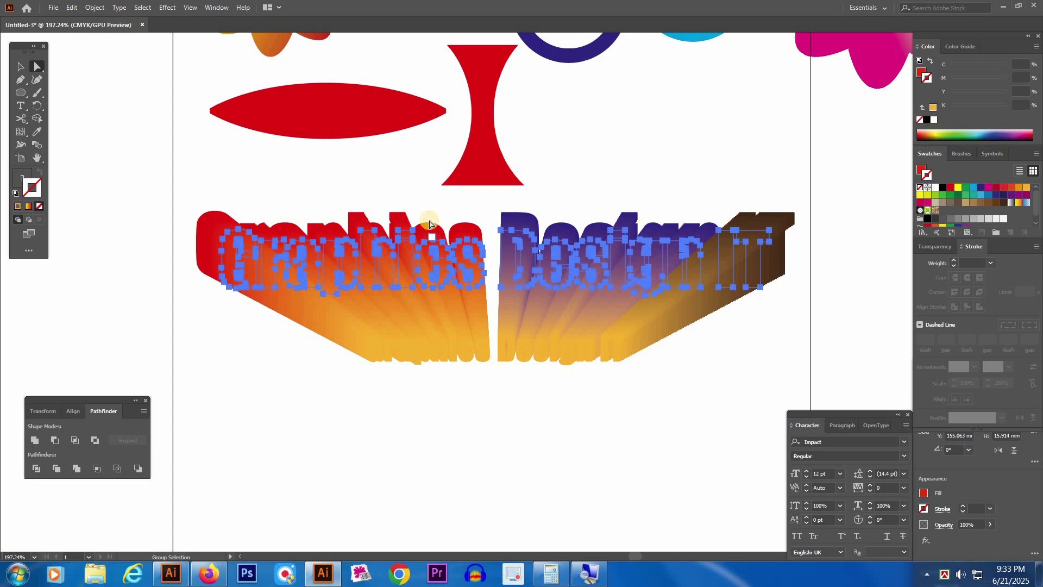
left_click(218, 217)
left_click(217, 217, "alt")
left_click(217, 219, "alt")
left_click(216, 218, "alt")
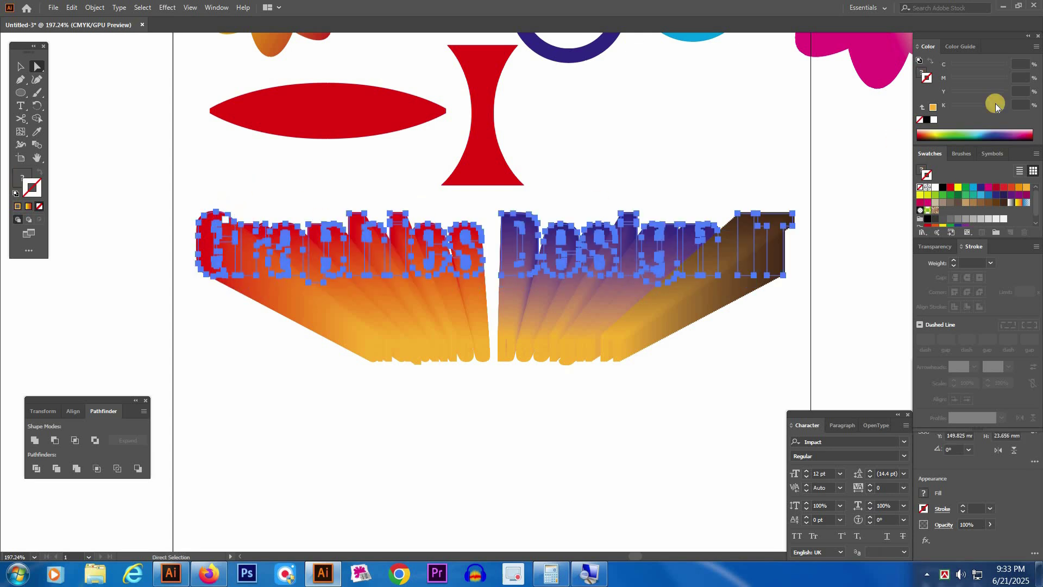
left_click(934, 122)
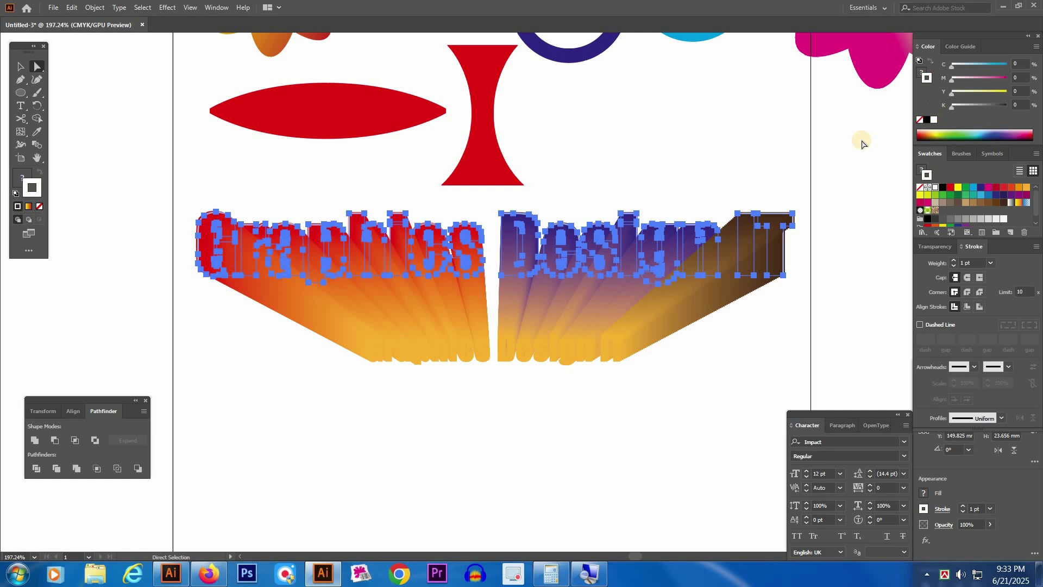
Cut the white-stroked title letters, paste them in front of the expanded blend, and set their stroke weight to 2 pt
key("ctrl")
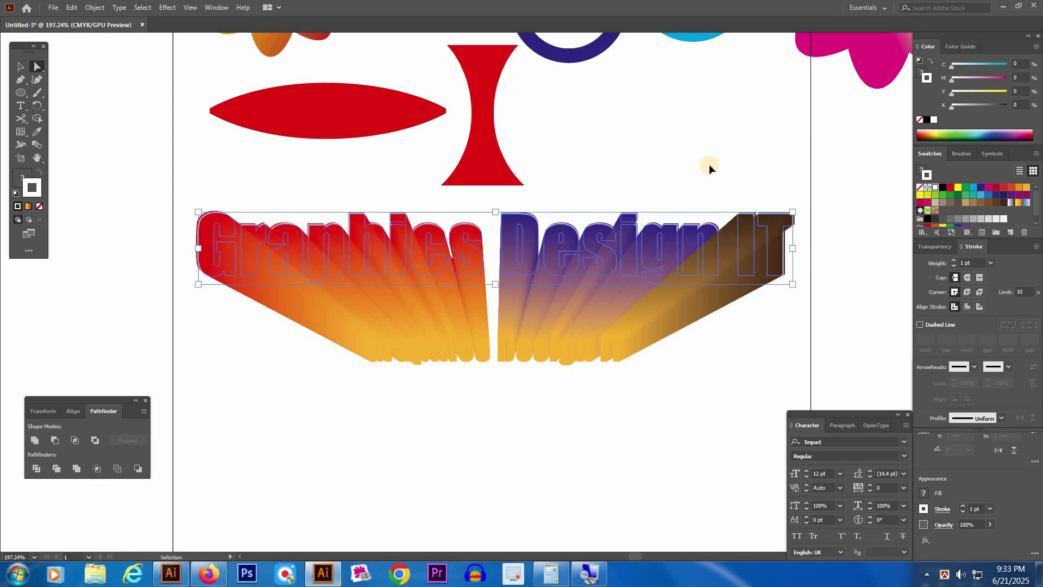
key("ctrl+x")
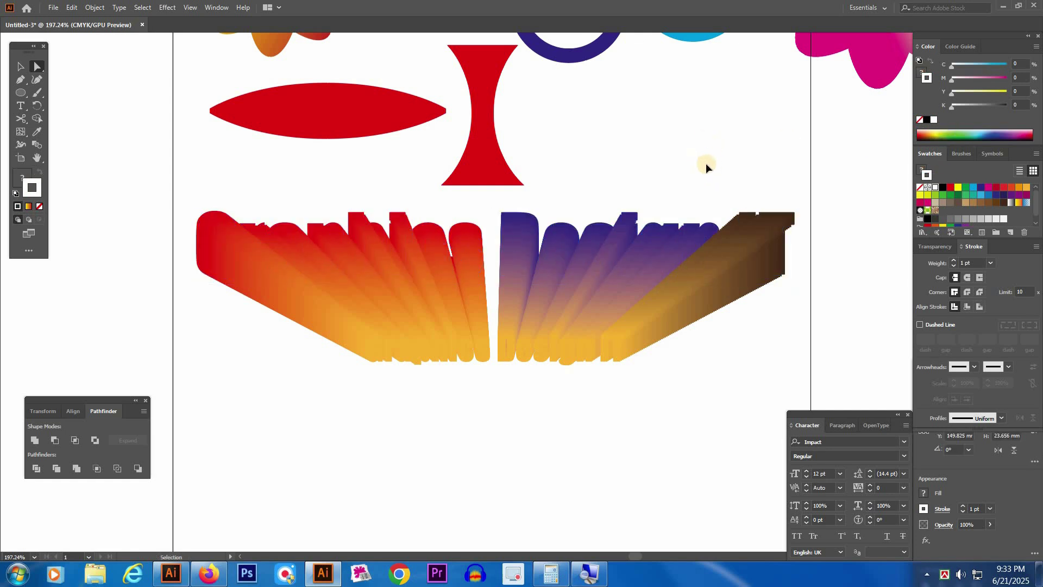
key("ctrl+f")
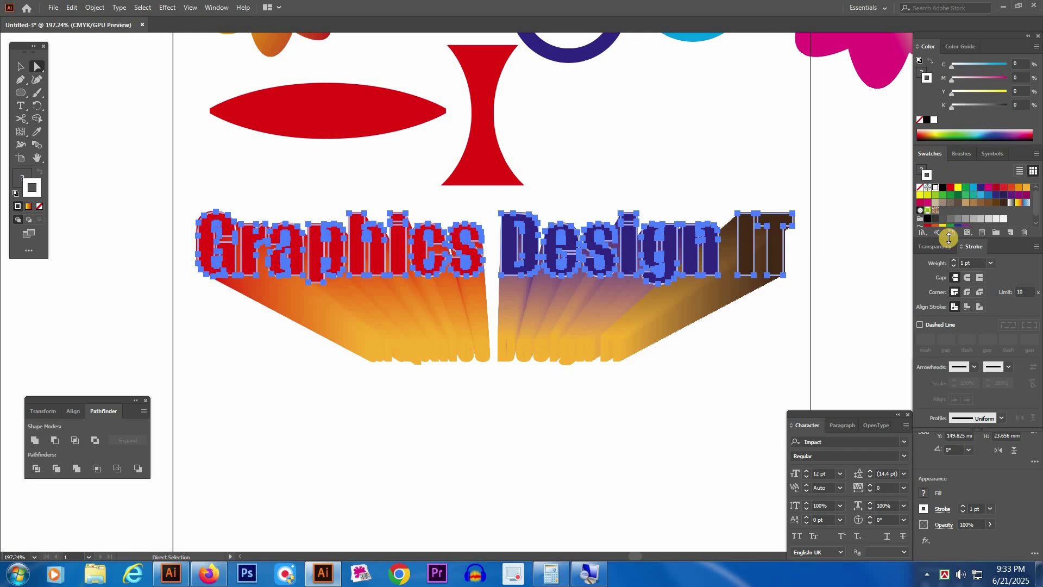
left_click(954, 260)
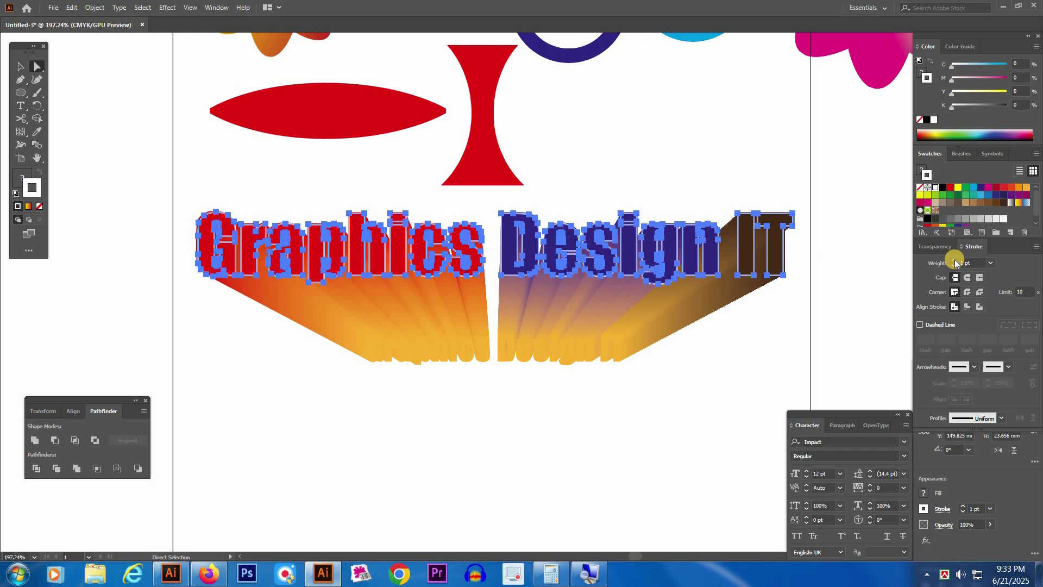
left_click(686, 150)
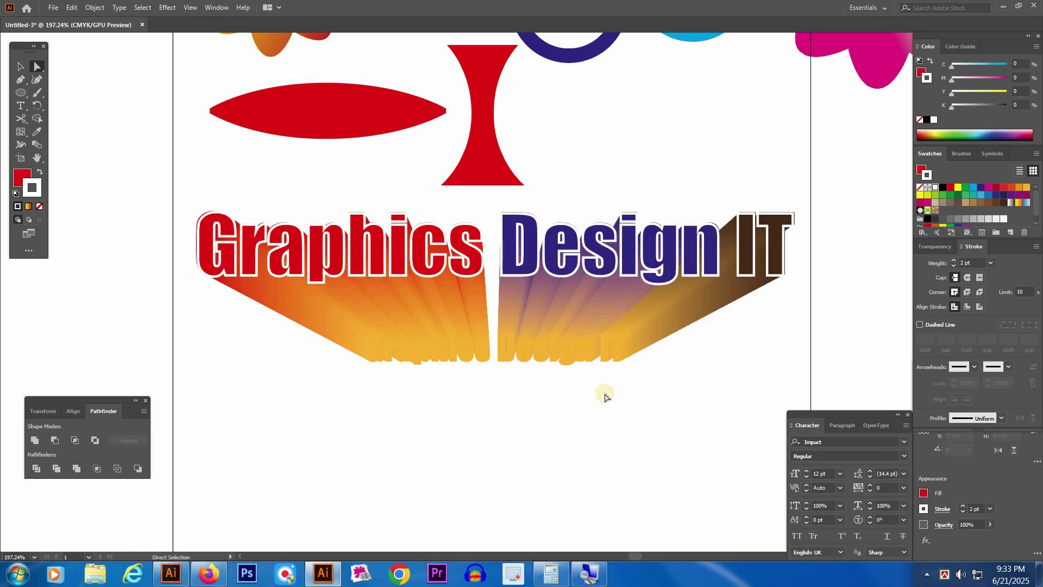
Delete the whole expanded title blend together with its white-outlined front letters
left_click(577, 467)
key("v")
left_click_drag(178, 239, 783, 378)
key("v")
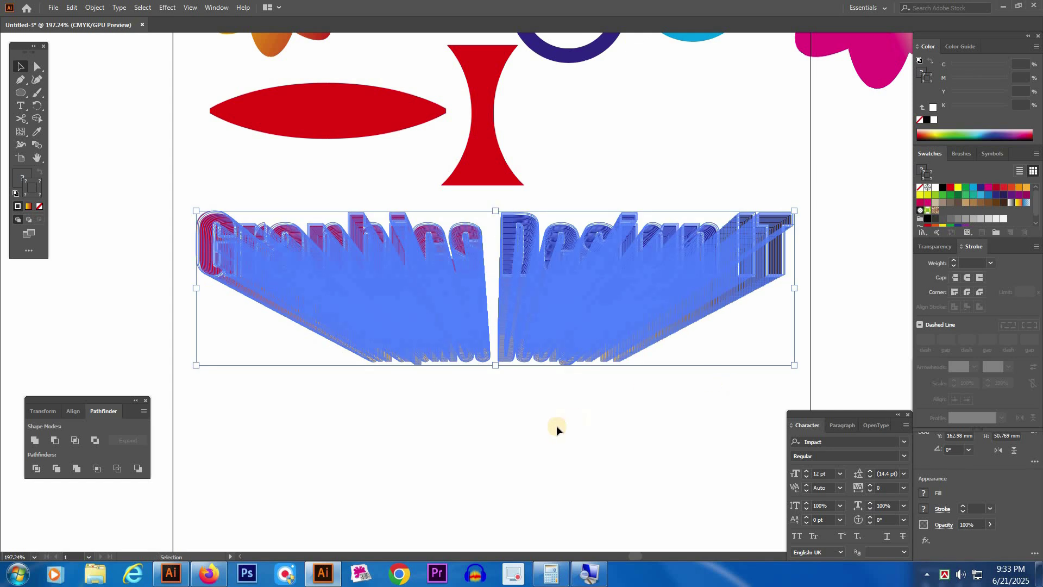
key("Delete")
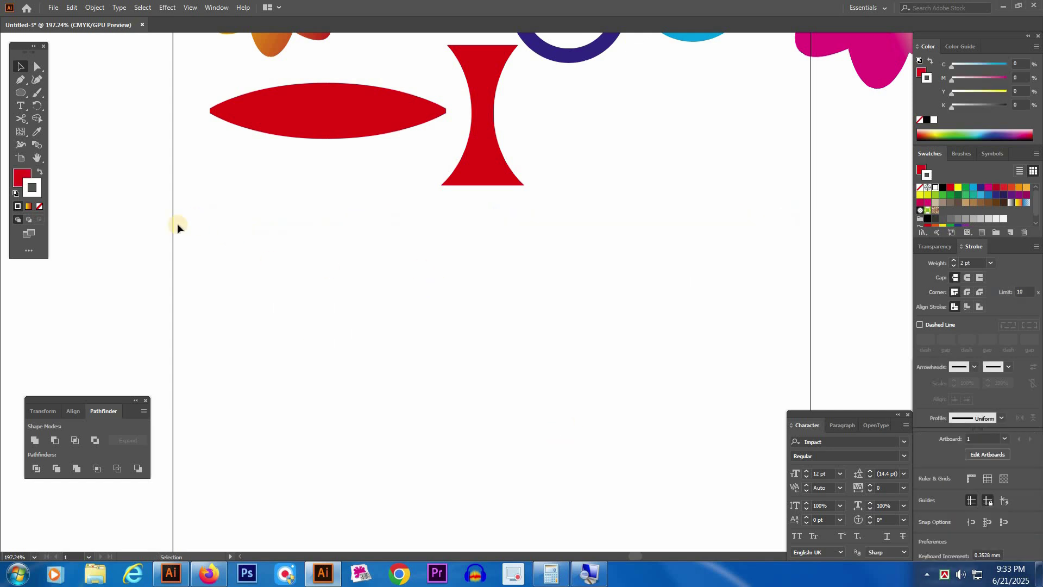
key("ctrl+1")
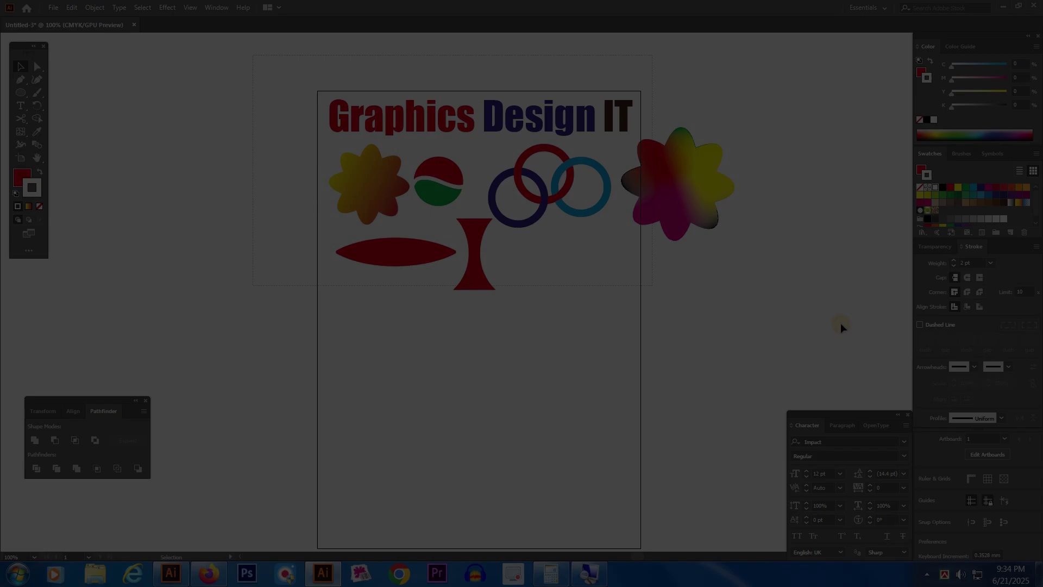
key("ctrl+a")
left_click(125, 150)
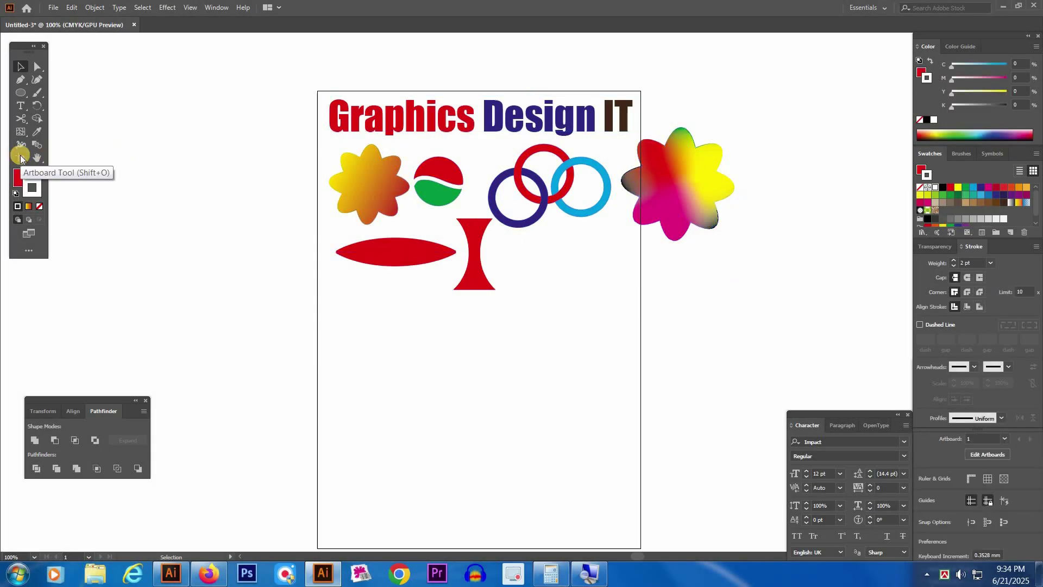
left_click_drag(250, 60, 780, 319)
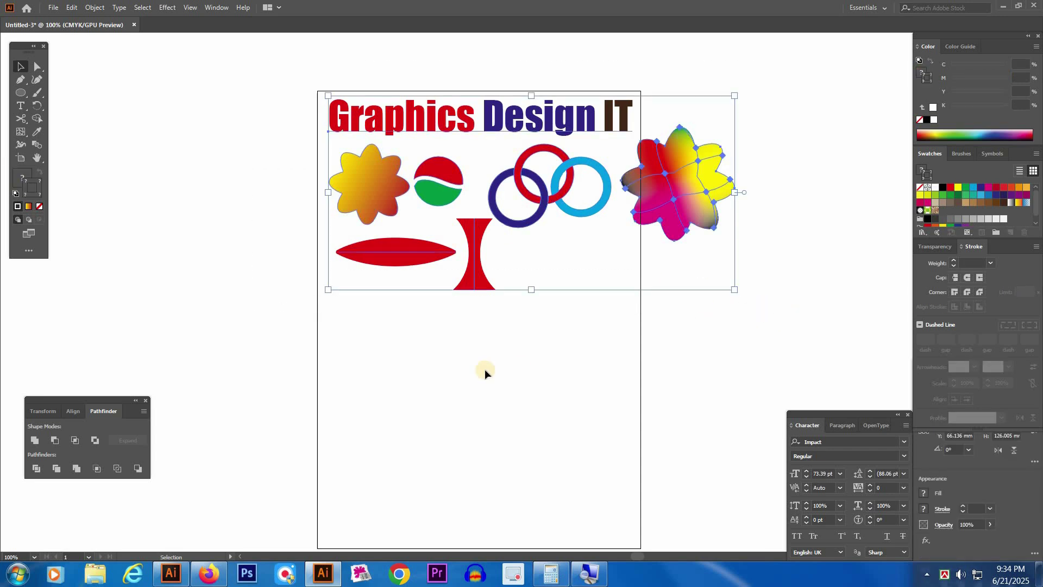
left_click(724, 269)
Move the multicoloured mesh flower from the artboard's edge onto the artboard, beneath the interlocking rings
left_click(664, 170)
left_click_drag(653, 218, 568, 276)
left_click(704, 288)
scroll(679, 272, "right", 3)
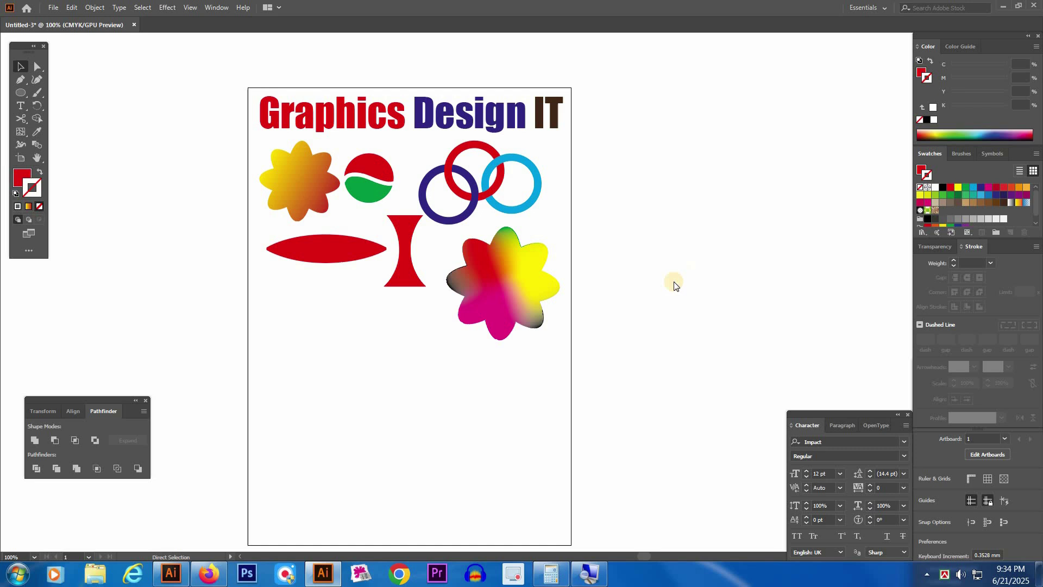
Examine the artboard in the print preview, then close it without printing
key("ctrl+p")
left_click_drag(314, 208, 296, 198)
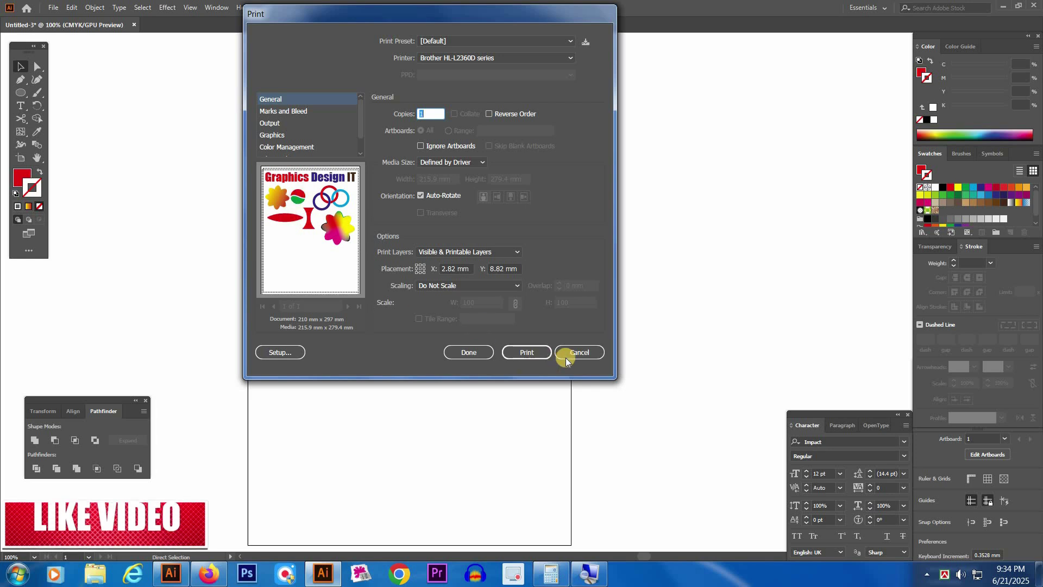
left_click(578, 351)
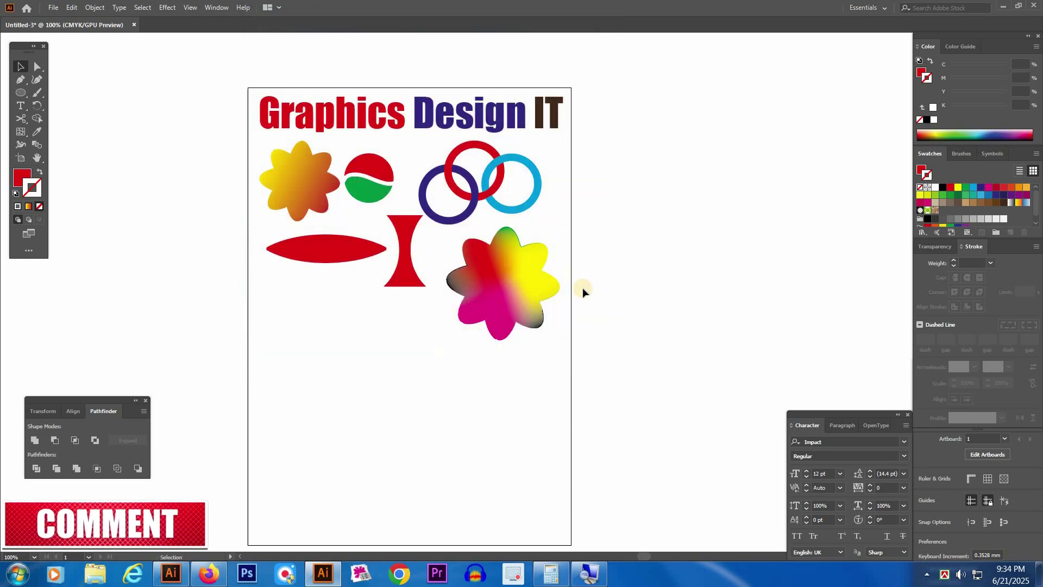
Place a copy of the yellow-orange flower outside the artboard and enlarge it to about 172 mm high
left_click_drag(739, 293, 605, 285)
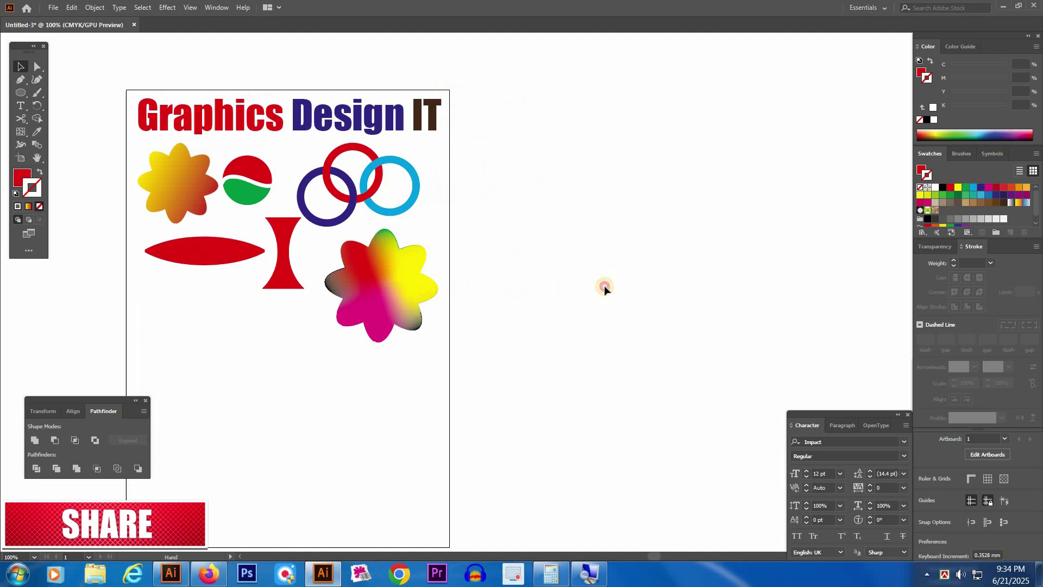
left_click_drag(167, 181, 617, 250)
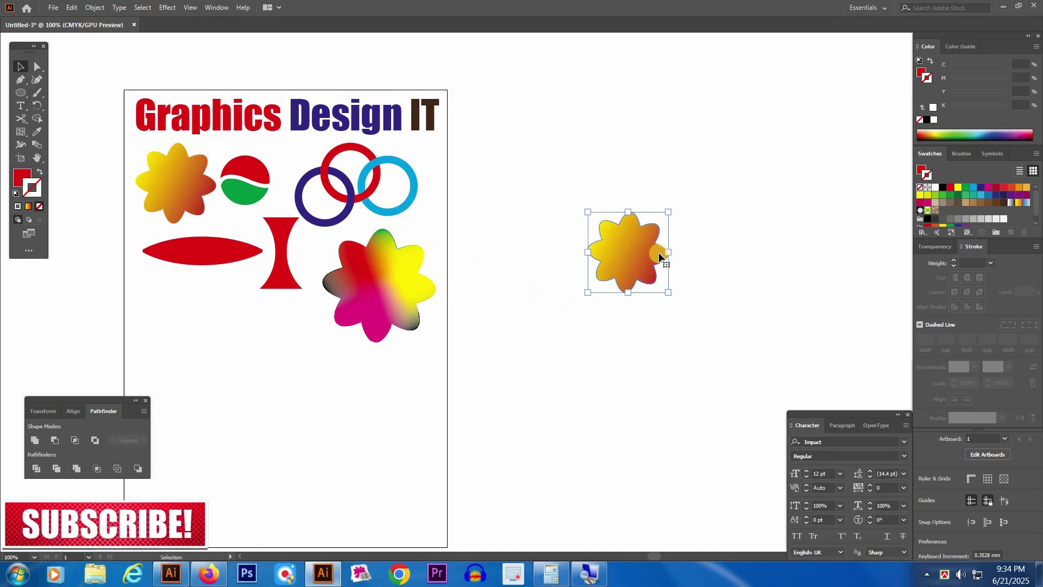
left_click_drag(725, 268, 708, 281)
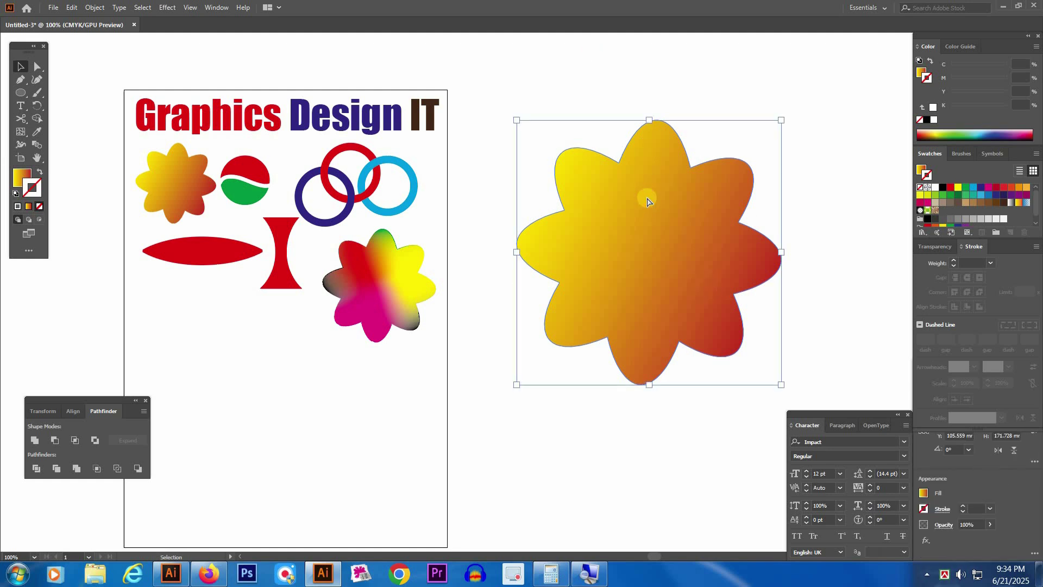
Check in the print preview whether the enlarged flower outside the artboard is included, without printing
key("a")
key("ctrl+p")
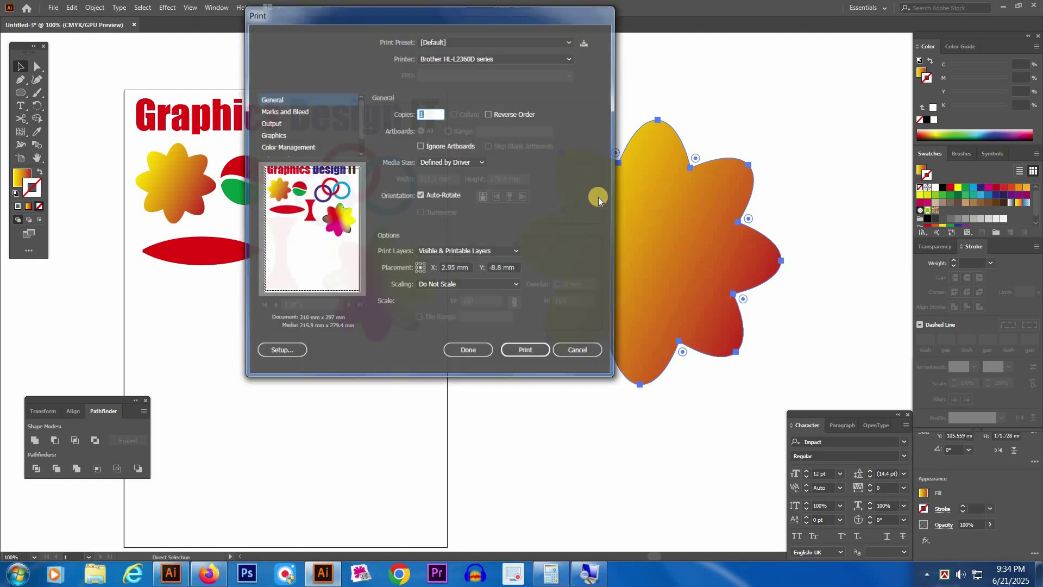
left_click(579, 352)
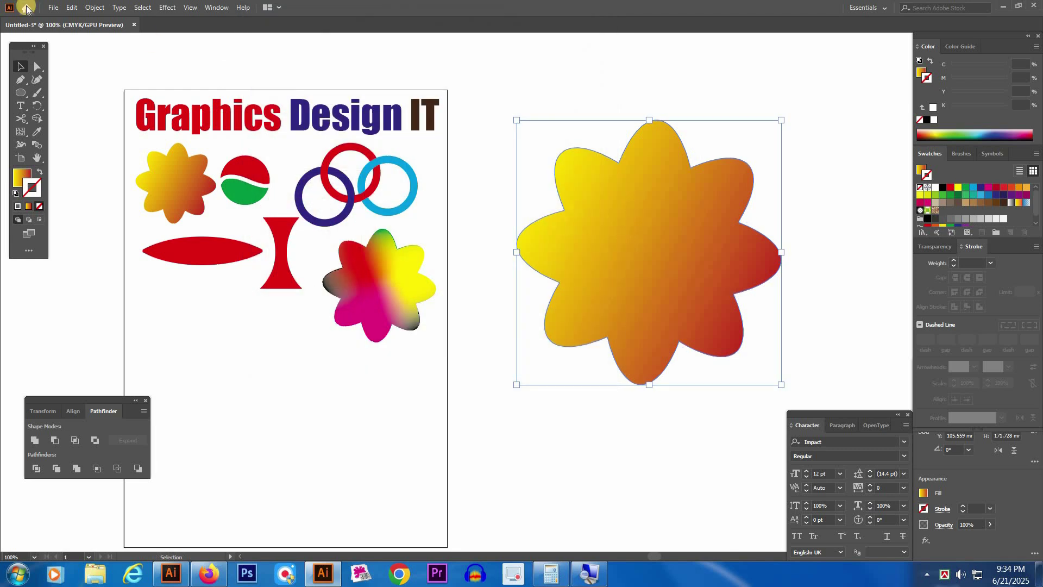
Try fitting a new artboard to the enlarged flower with the Artboard tool
left_click(20, 157)
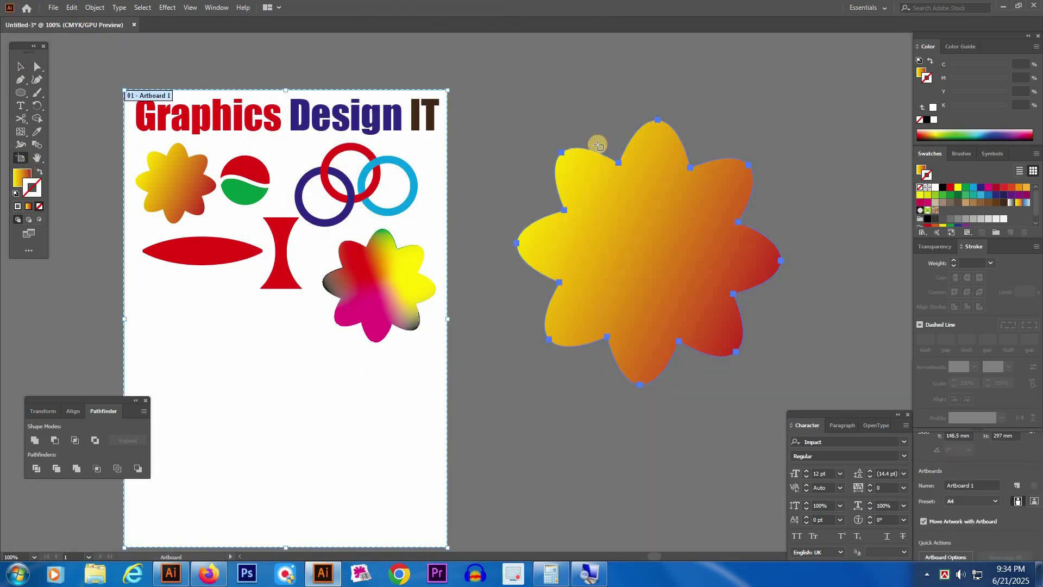
left_click(600, 182)
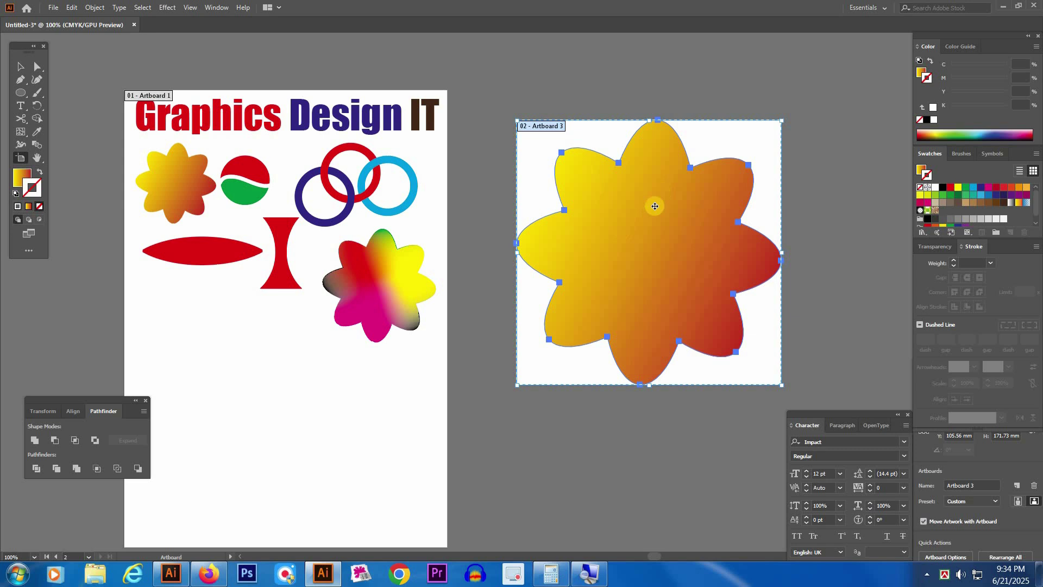
key("Escape")
left_click(328, 377)
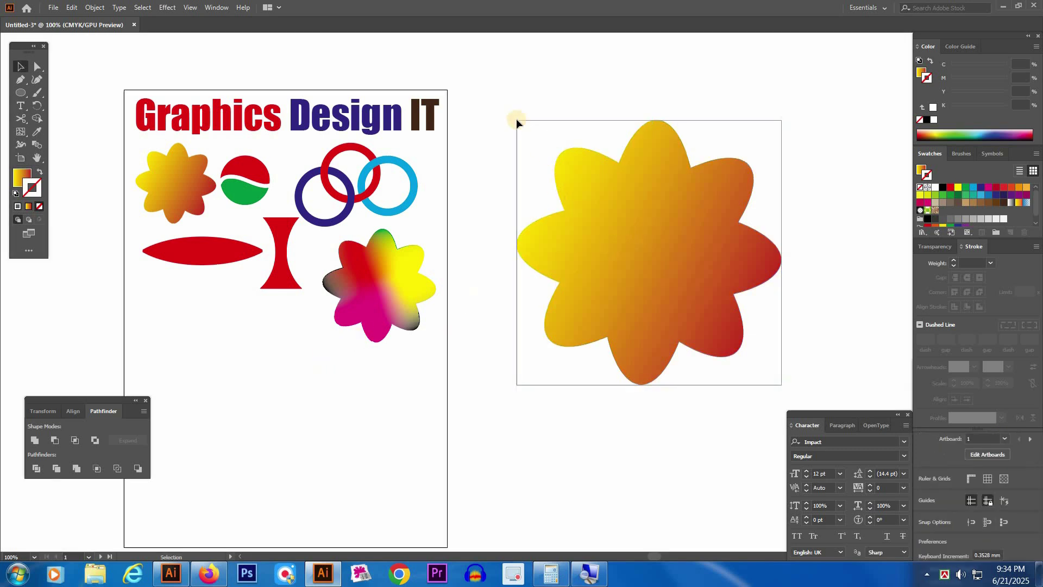
Select the enlarged flower and create a second artboard fitted exactly around it
left_click(575, 205)
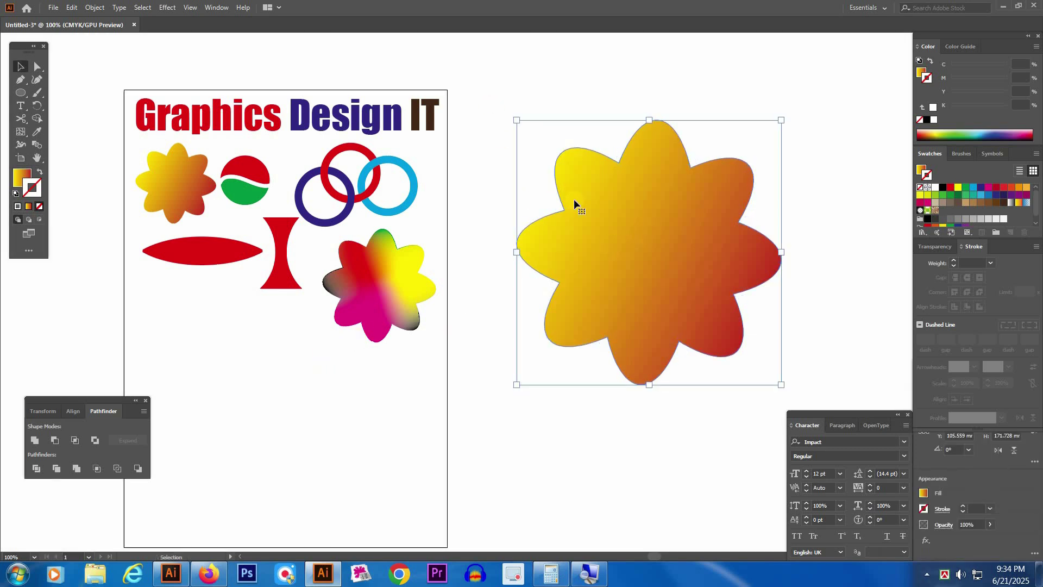
left_click(19, 158)
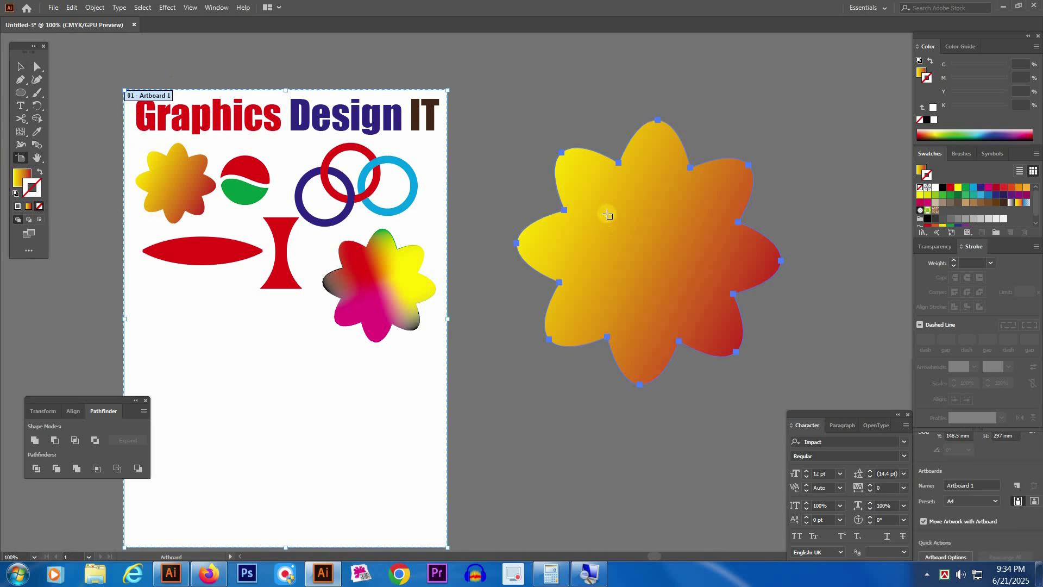
left_click(647, 245)
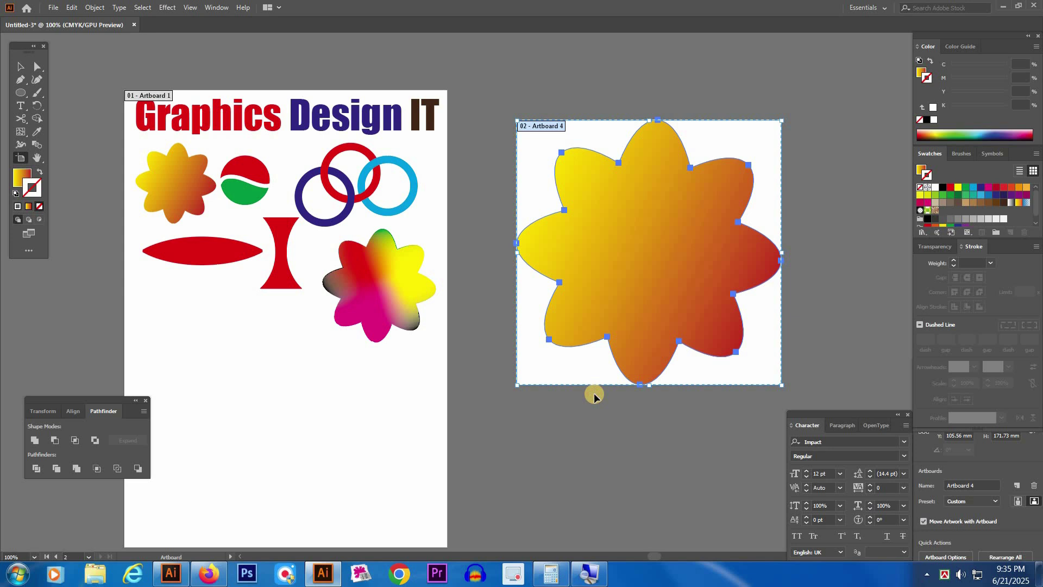
key("Escape")
key("a")
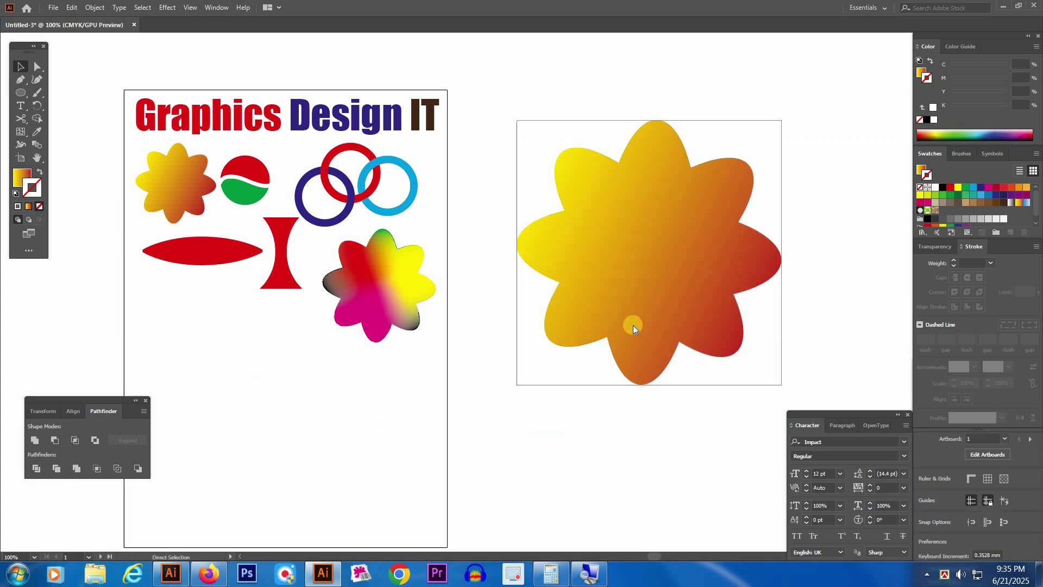
Examine both artboards as separate pages in the print preview, then close it without printing
key("ctrl+p")
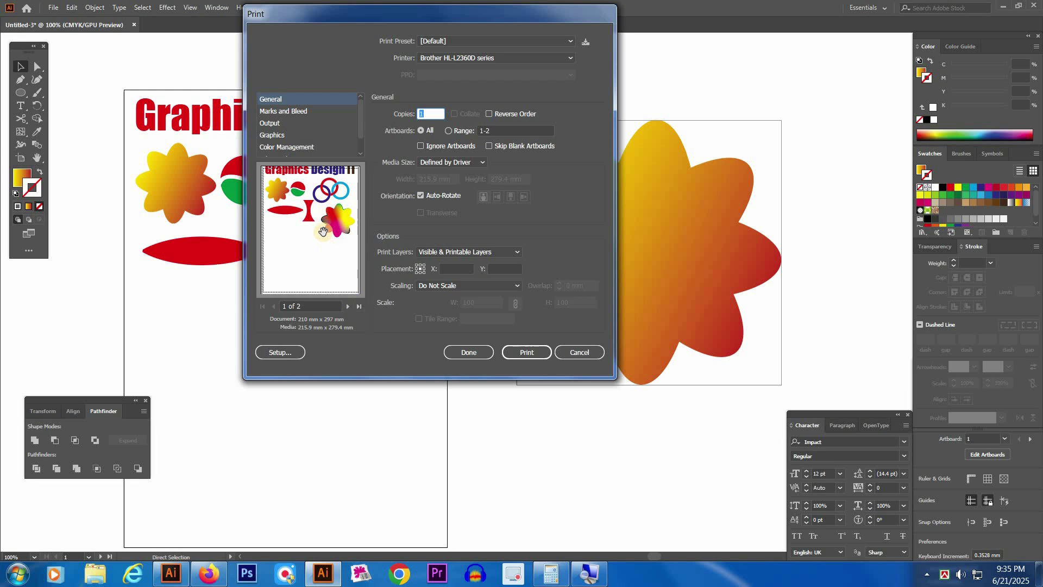
left_click(348, 307)
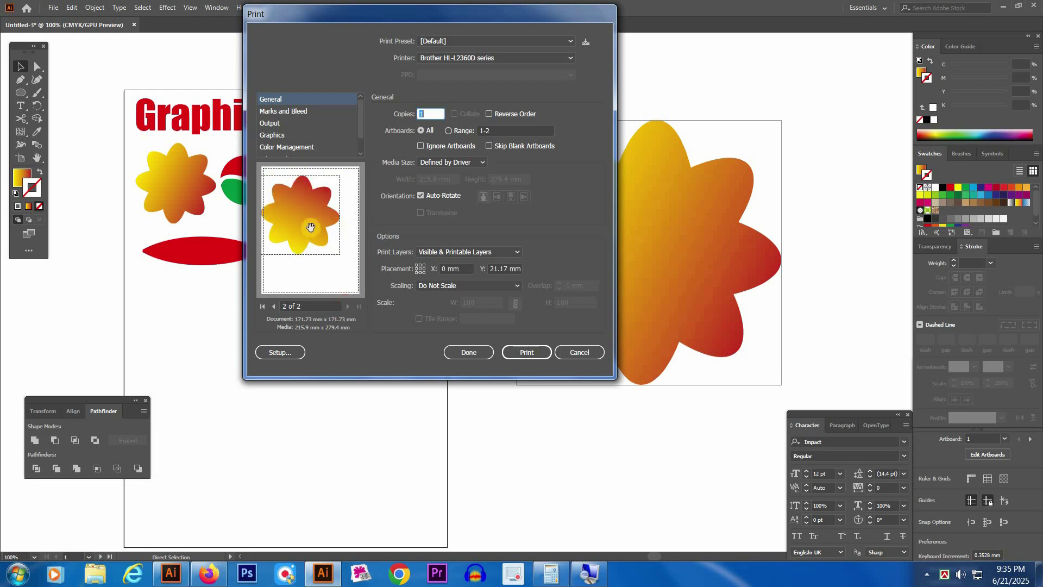
left_click(579, 354)
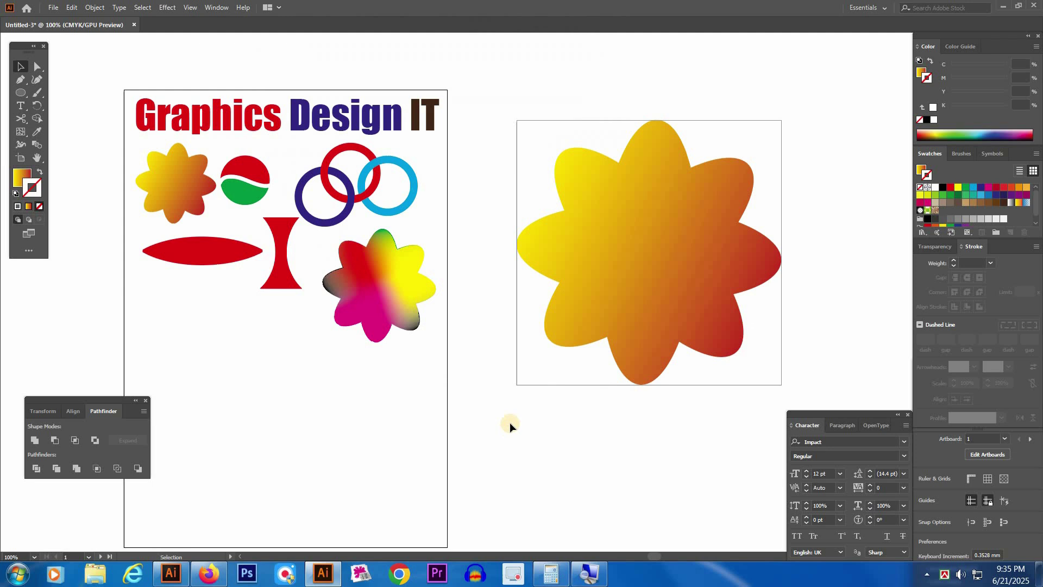
Delete the second artboard around the enlarged flower with the Artboard tool, keeping the flower itself
left_click(626, 279)
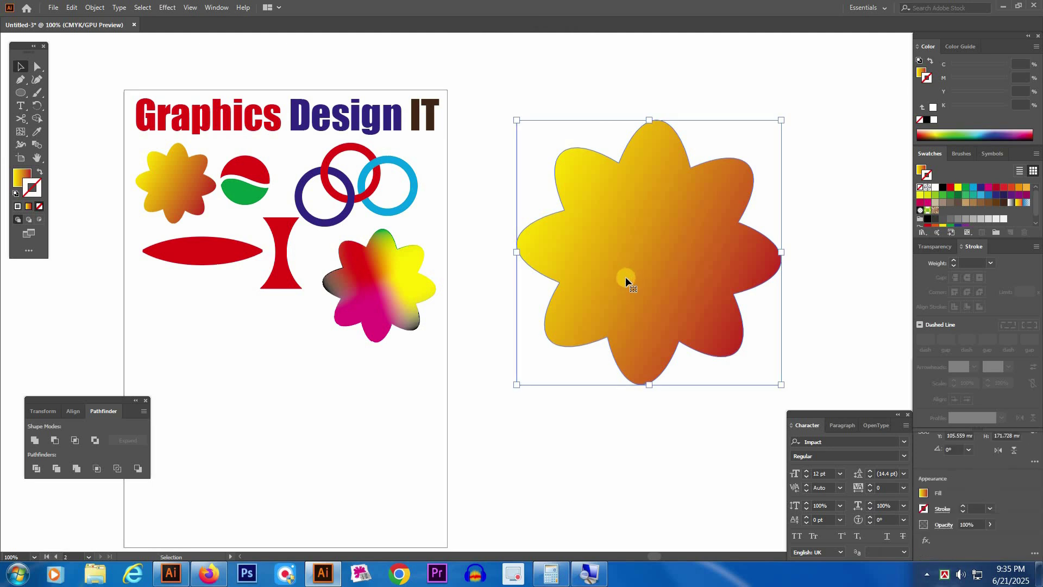
left_click(324, 383)
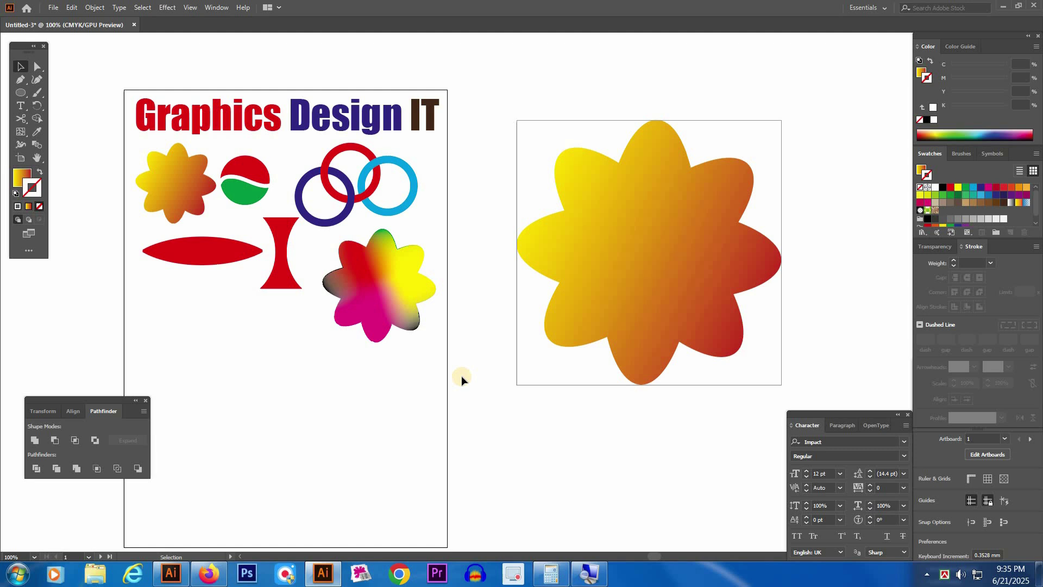
scroll(488, 309, "left", 3)
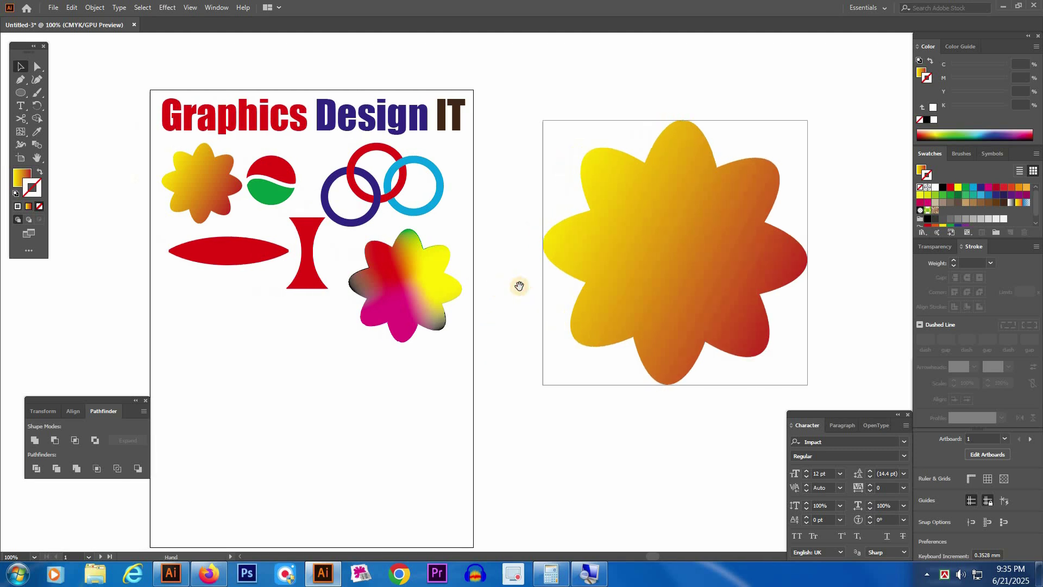
key("shift+o")
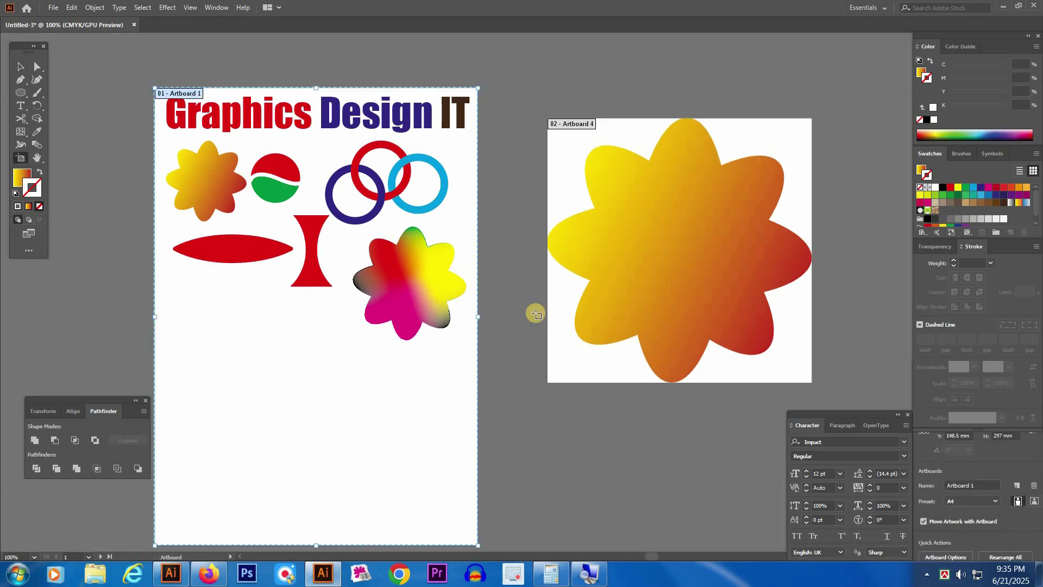
left_click(557, 361)
key("Delete")
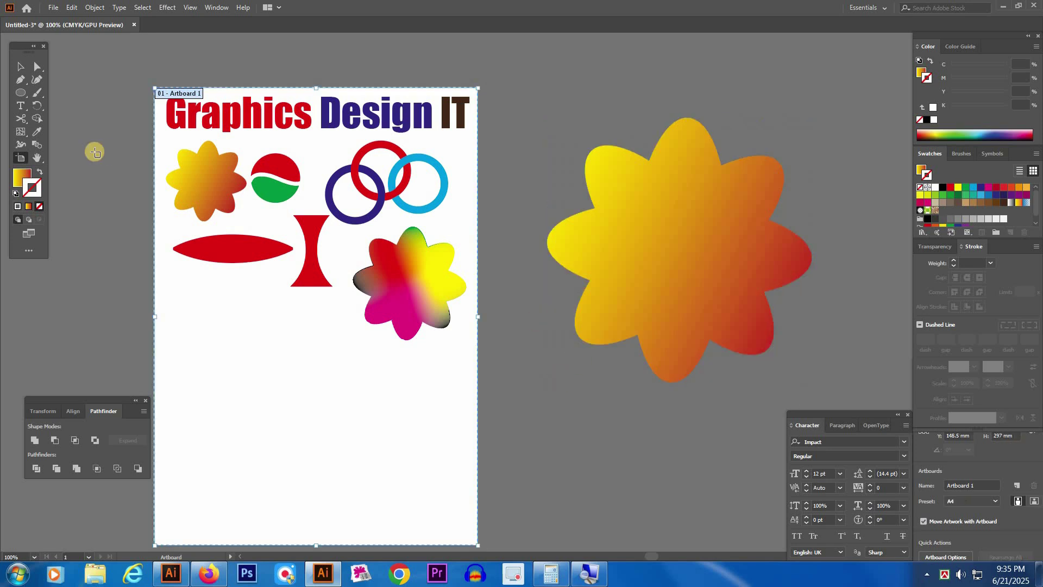
Pan around the artboard and the enlarged flower with the Hand tool
left_click(37, 157)
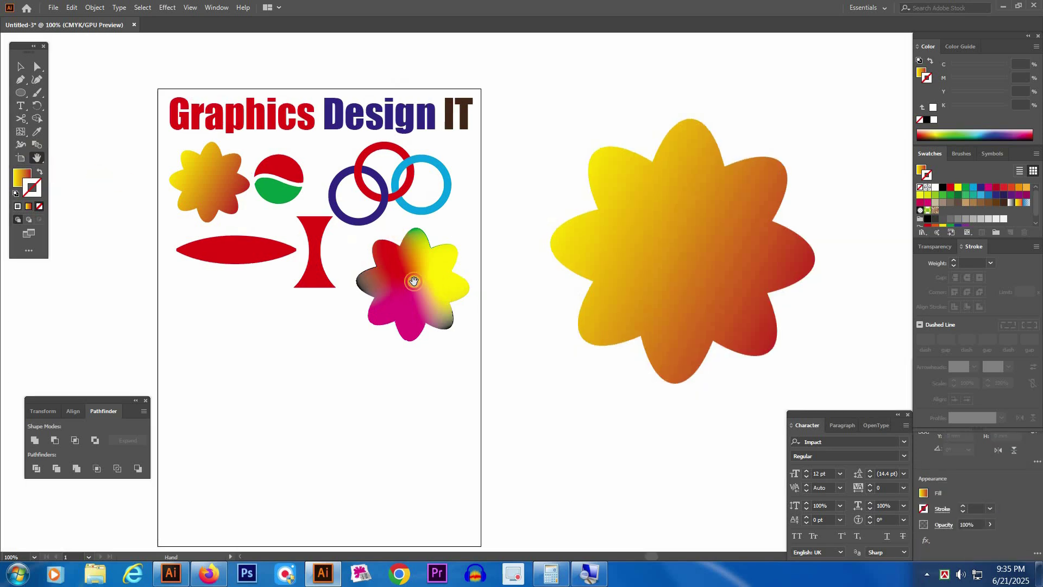
left_click_drag(630, 255, 743, 279)
left_click_drag(436, 72, 461, 217)
scroll(461, 207, "down", 3)
scroll(462, 187, "down", 1)
mouse_move(461, 263)
left_mouse_down()
mouse_move(437, 261)
mouse_move(463, 246)
left_mouse_up()
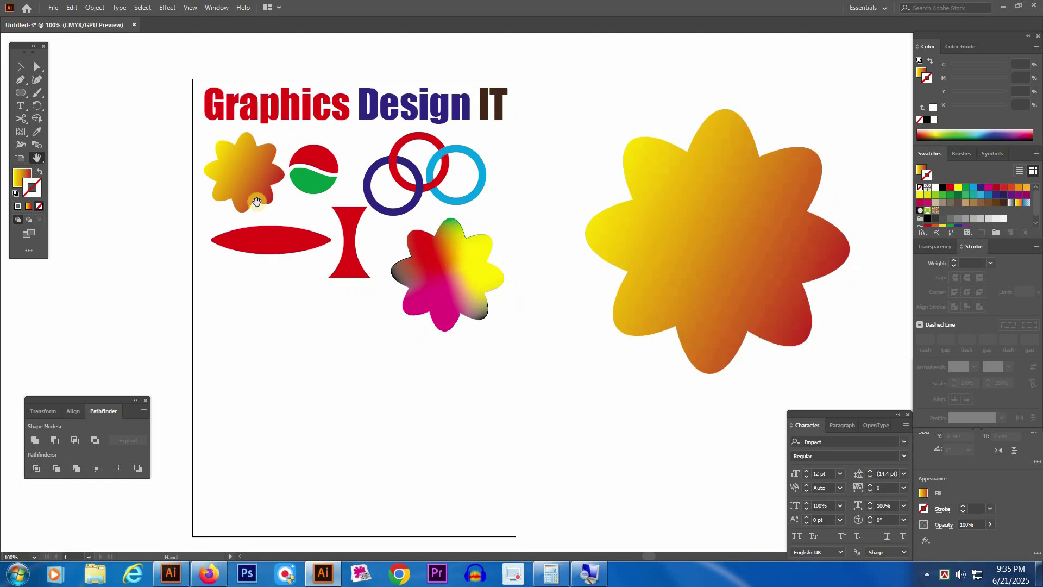
Select the enlarged flower and swap its fill and stroke back and forth, ending with the gradient as its fill
left_click(36, 186)
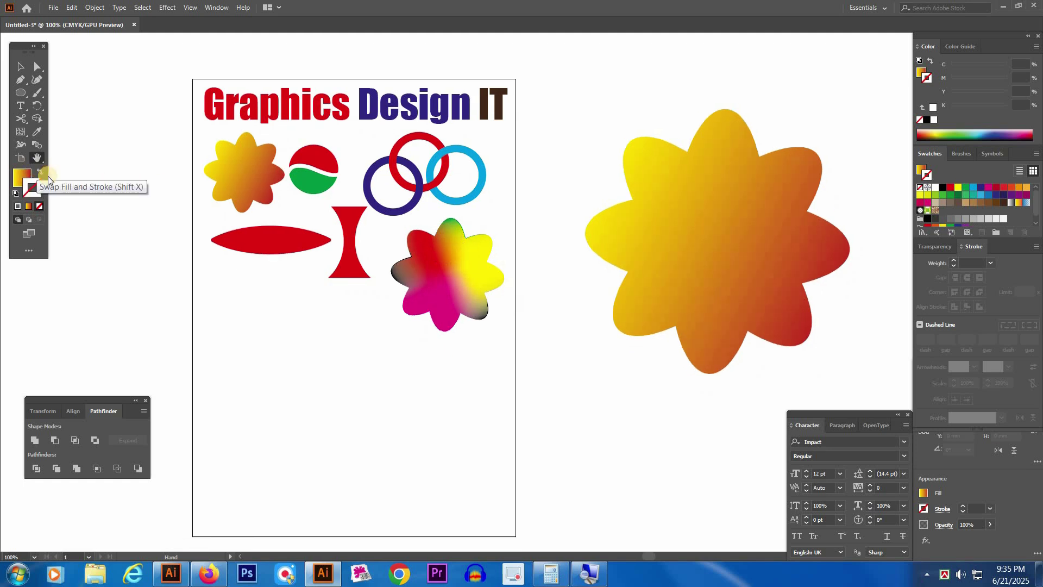
key("v")
left_click(687, 244)
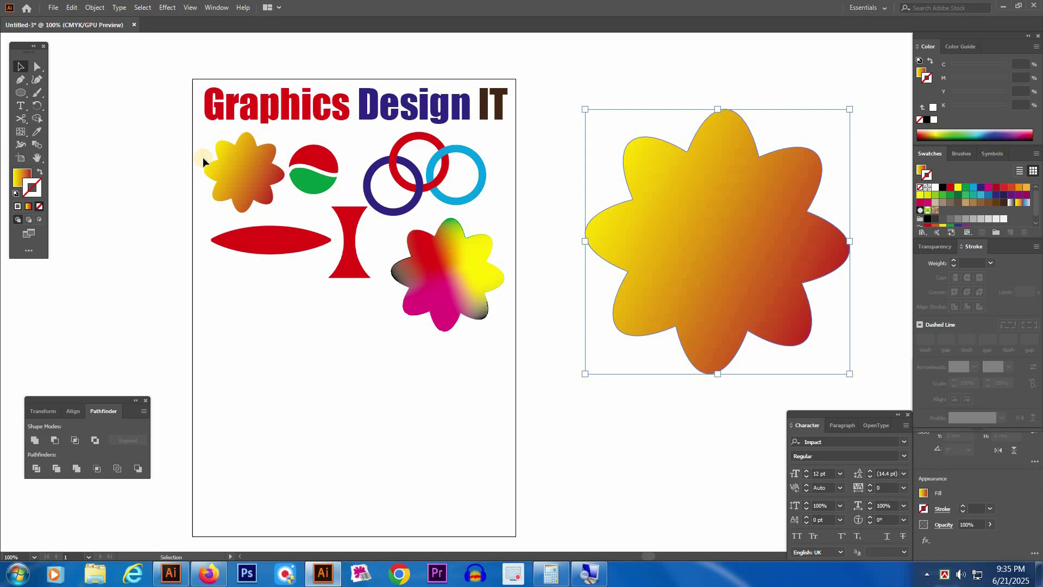
left_click(37, 174)
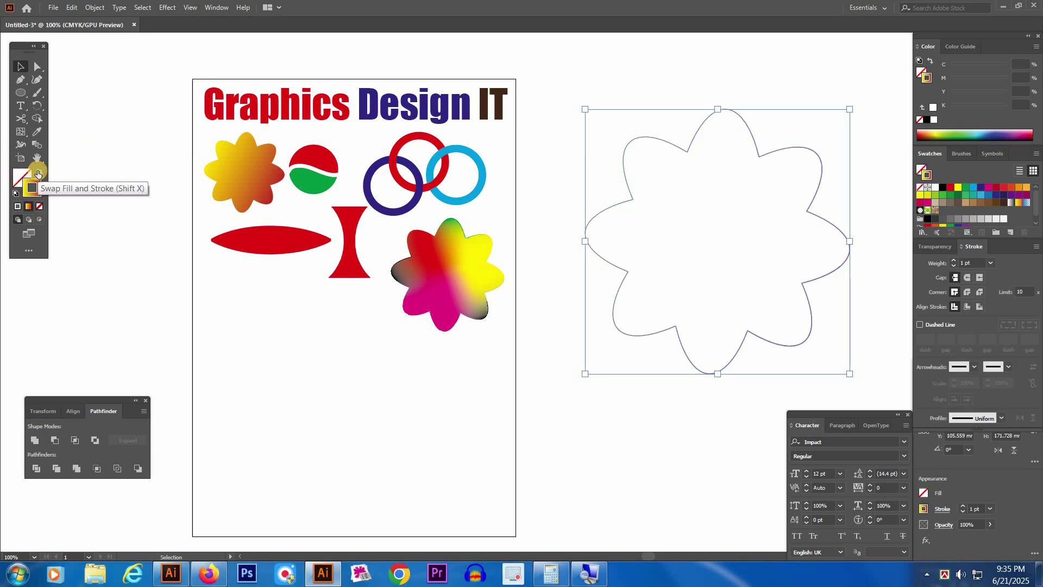
left_click(38, 174)
left_click(38, 174)
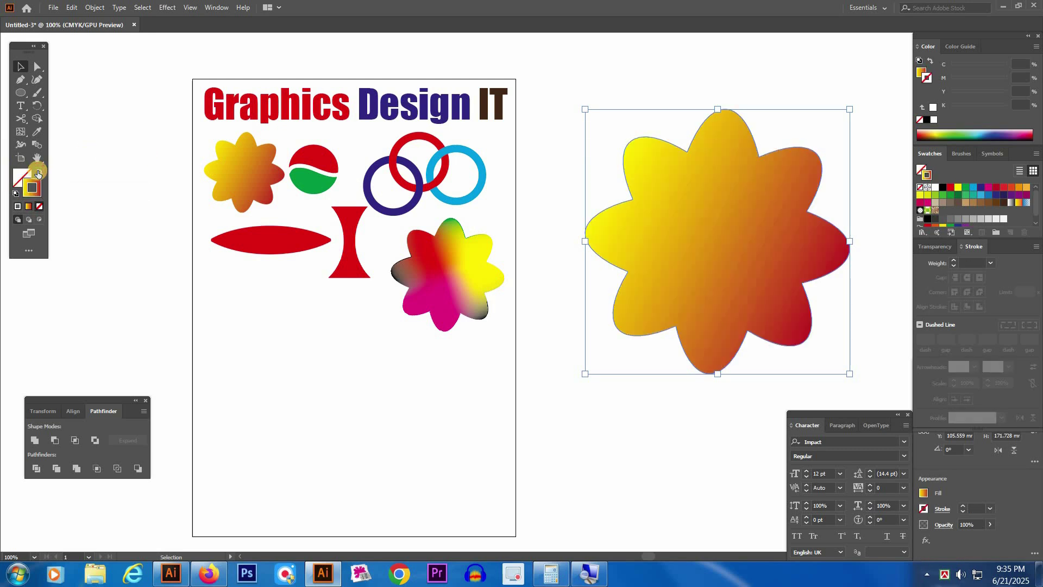
left_click(38, 174)
left_click(38, 174)
left_click(38, 174)
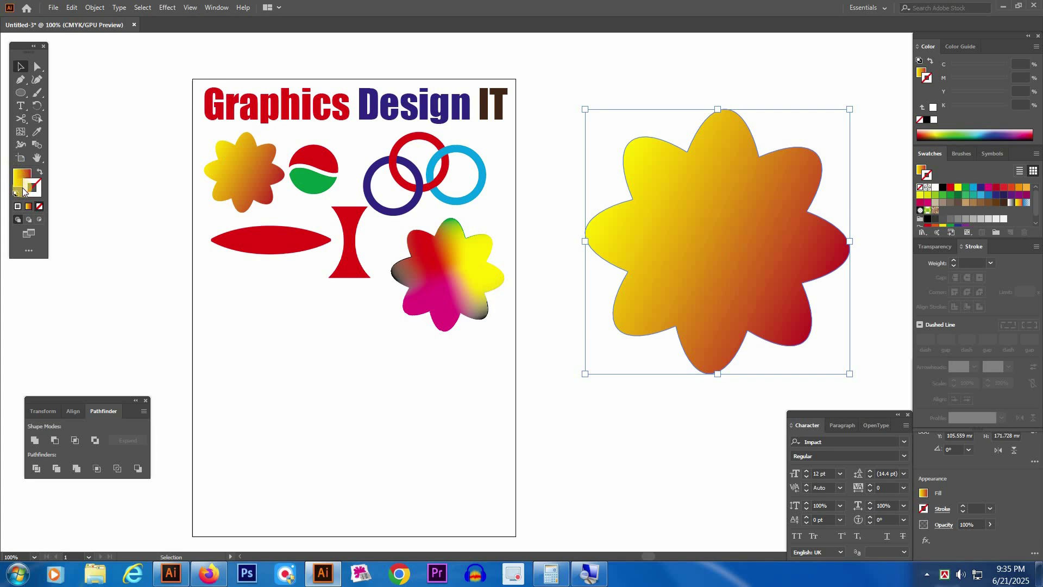
left_click(42, 173)
left_click(42, 173)
left_click(41, 172)
left_click(42, 173)
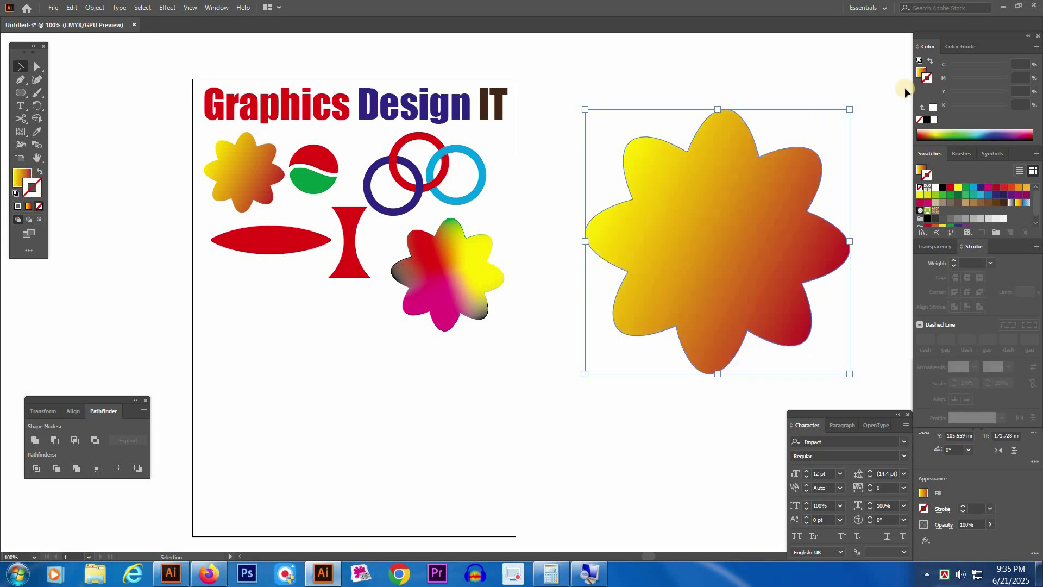
left_click(41, 174)
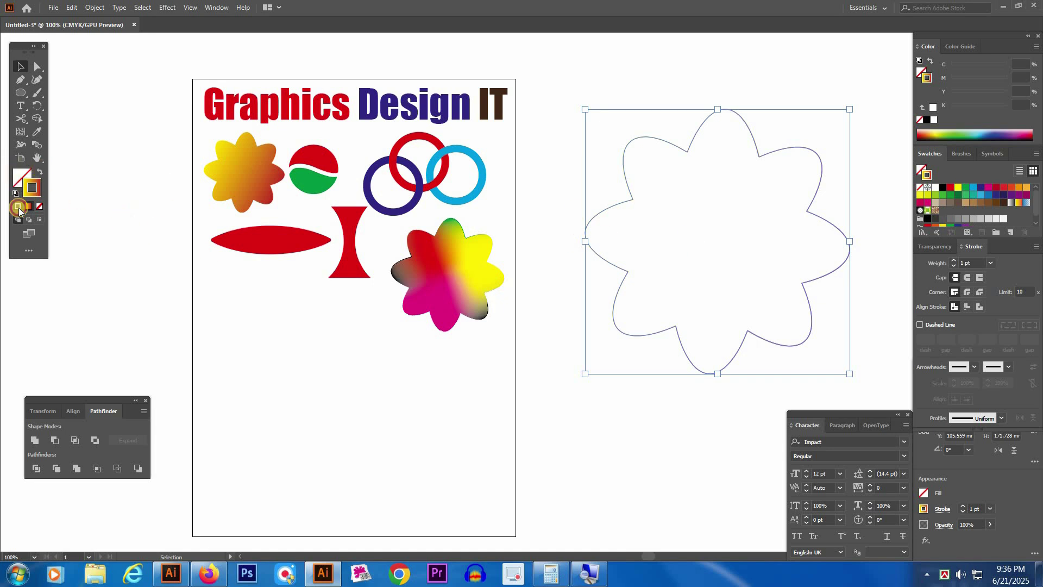
left_click(41, 173)
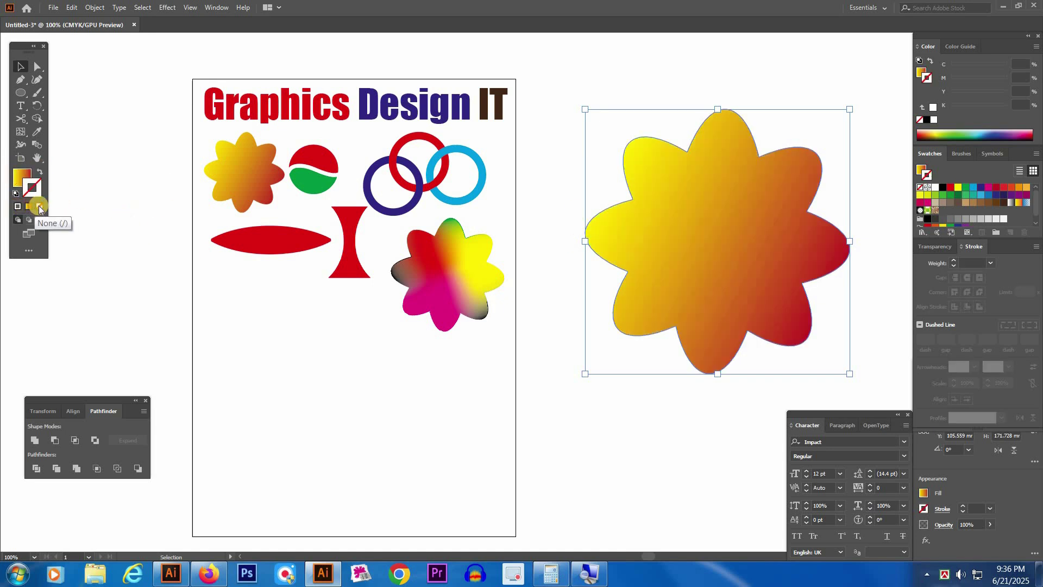
Switch the enlarged flower's fill from solid white to gradient to none, close the gradient settings and deselect it
left_click(25, 173)
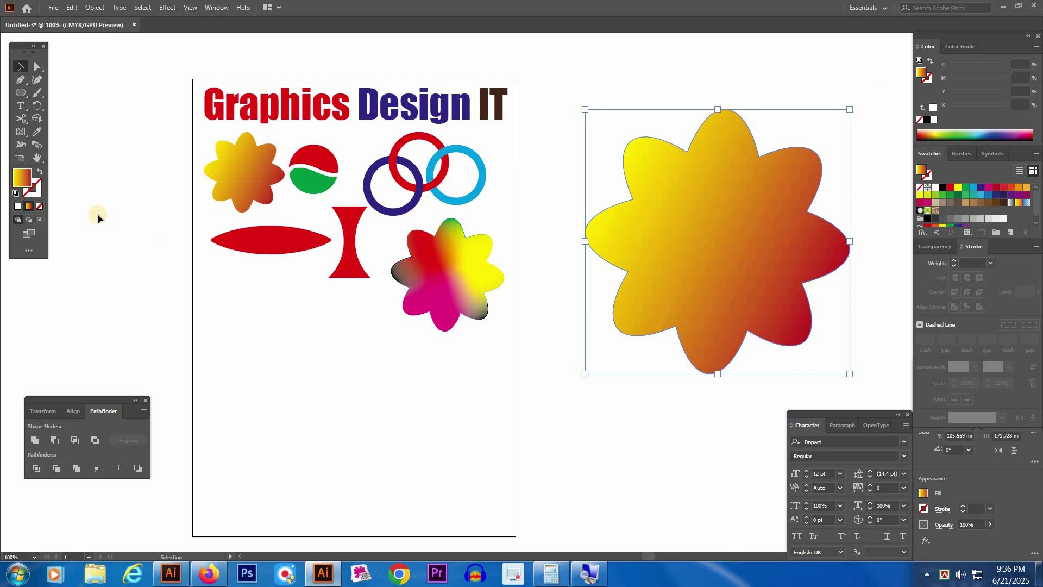
left_click(18, 207)
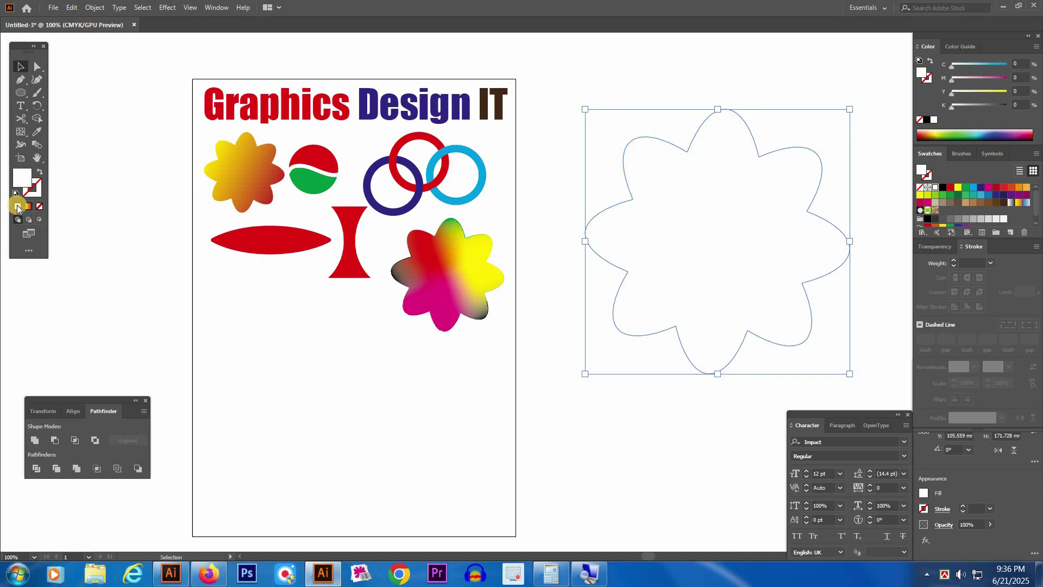
left_click(28, 207)
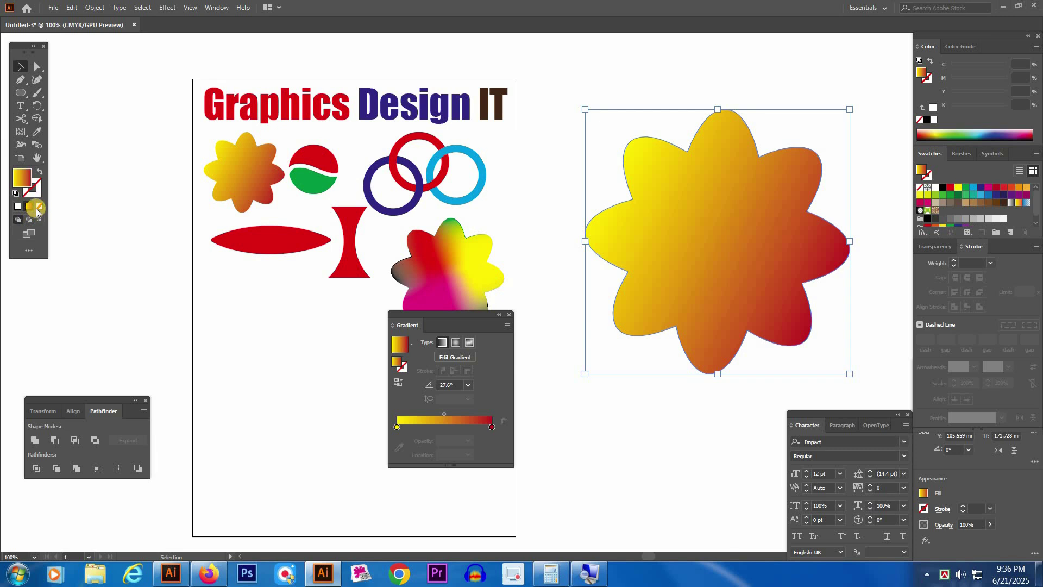
left_click(38, 208)
left_click(510, 319)
left_click(537, 364)
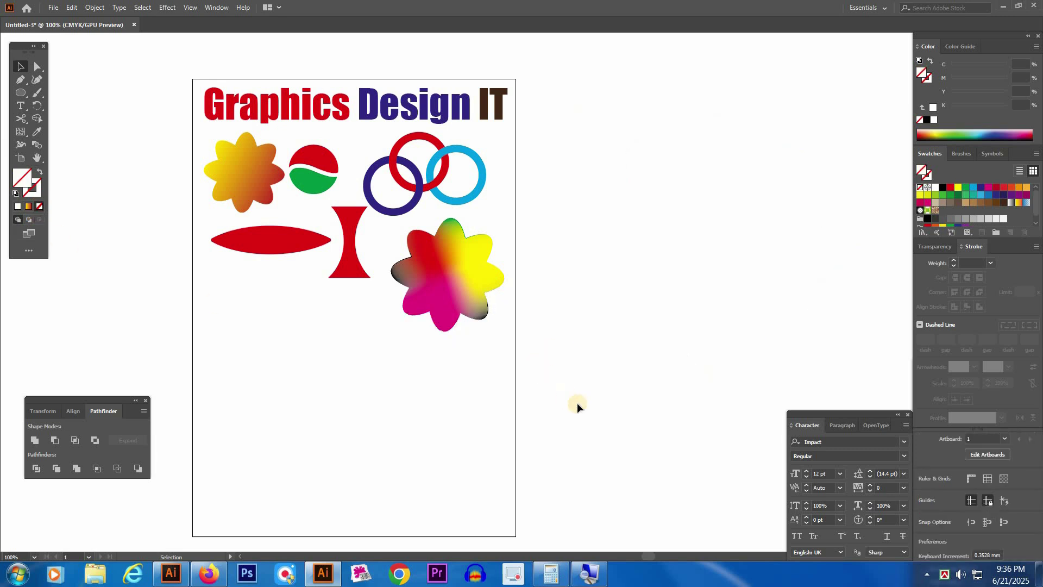
Undo the fill removal on the enlarged flower, then delete the flower beside the artboard
key("ctrl+z")
key("ctrl+z")
left_click(590, 423)
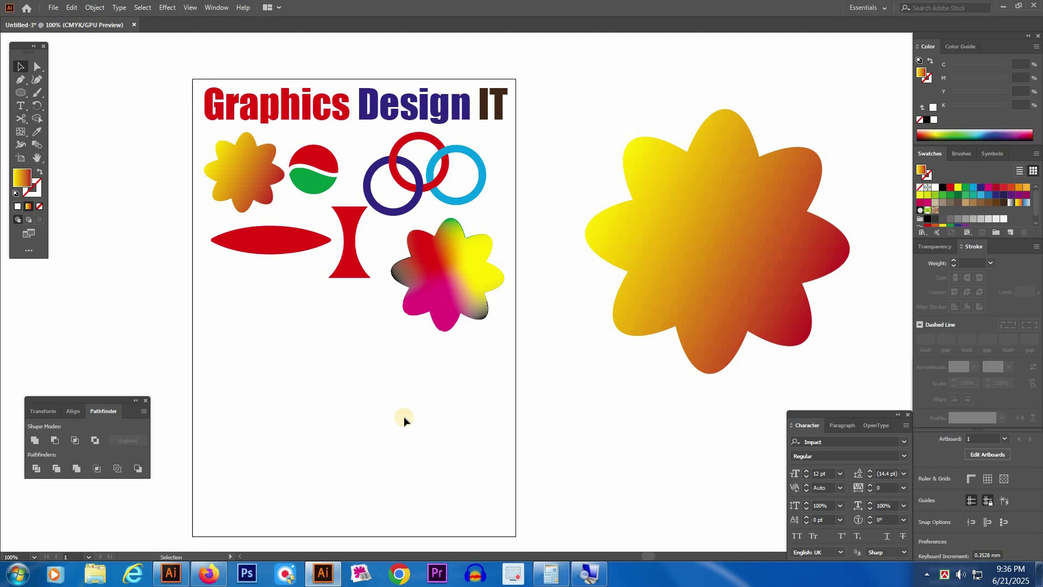
left_click(701, 298)
key("Delete")
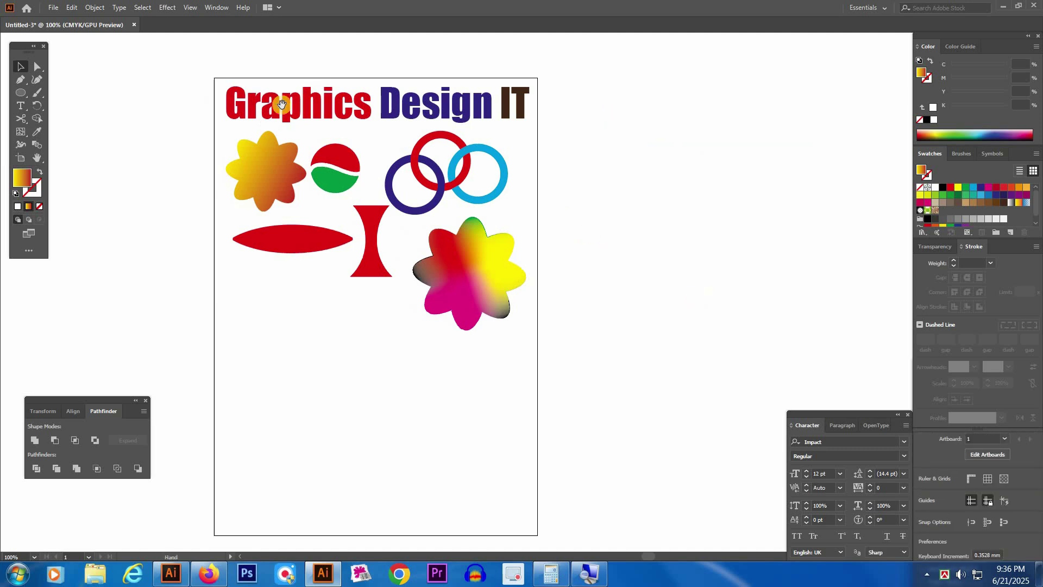
Examine the artwork at different magnifications using the Zoom tool, ending at 150%, and return to the Selection tool
scroll(240, 128, "up", 10)
scroll(243, 142, "down", 6)
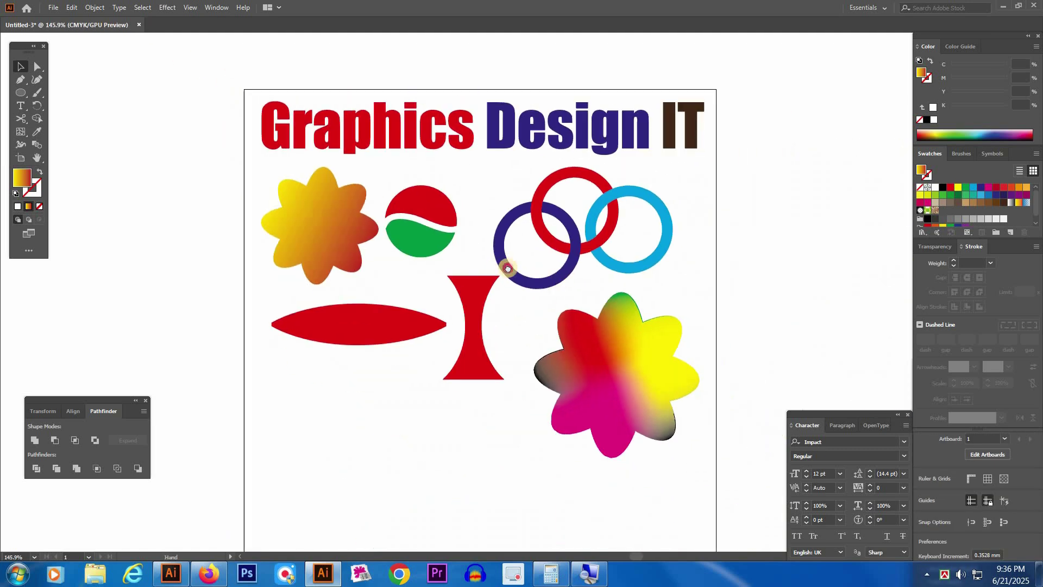
scroll(524, 268, "right", 2)
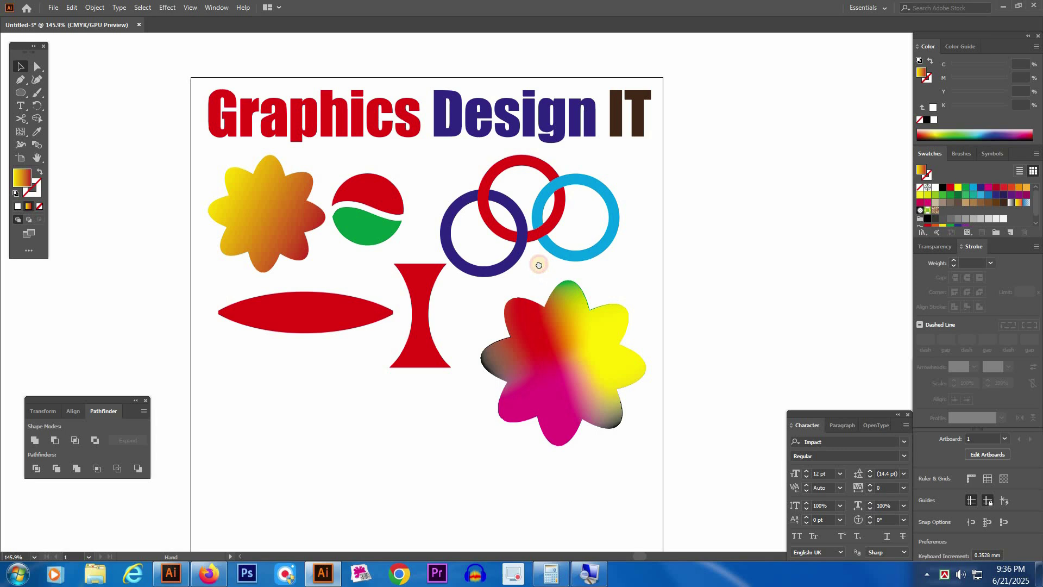
left_click_drag(543, 264, 540, 269)
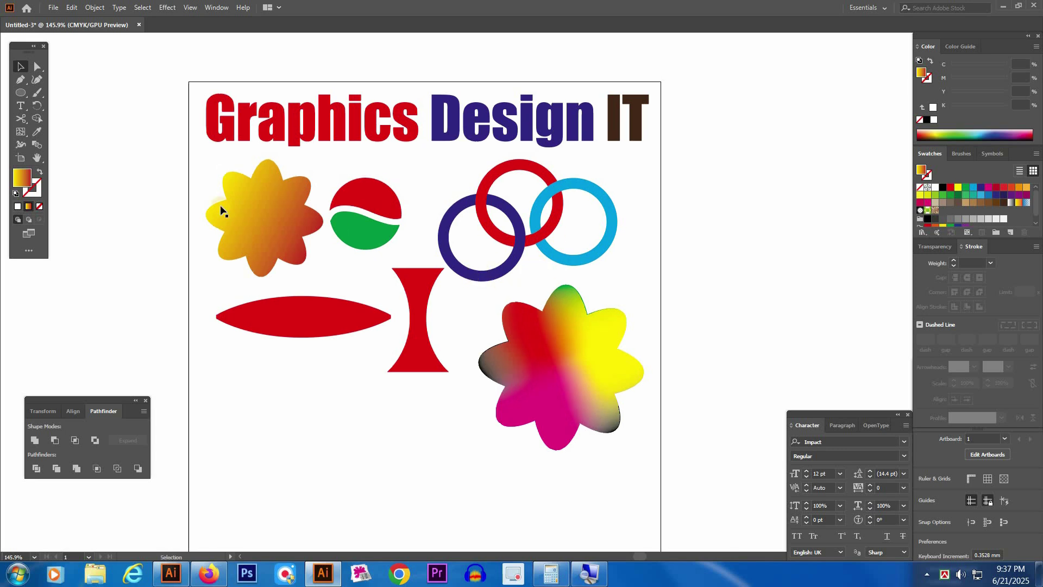
left_click_drag(36, 158, 81, 158)
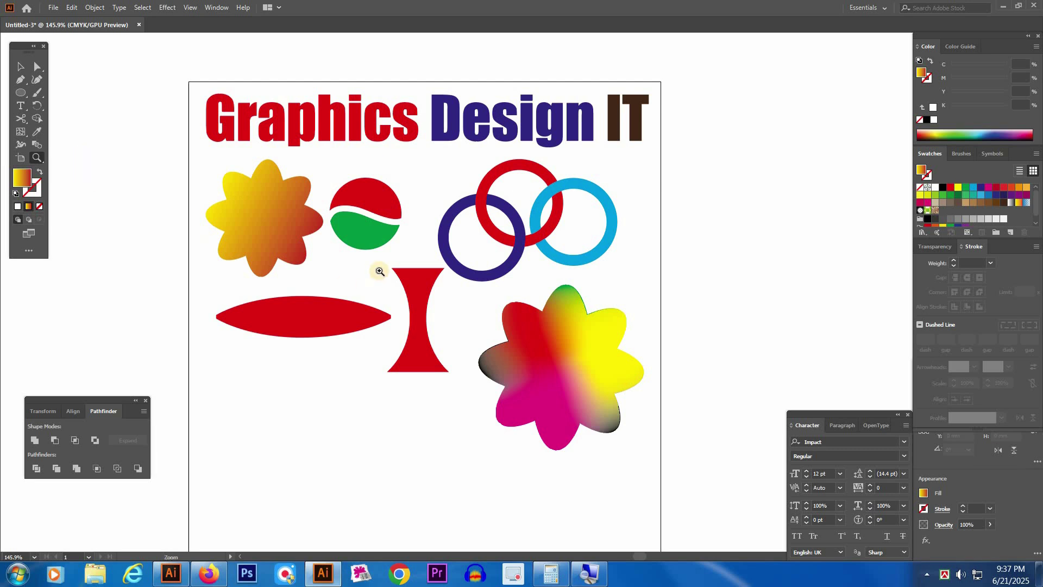
left_click(409, 268)
left_click(409, 268)
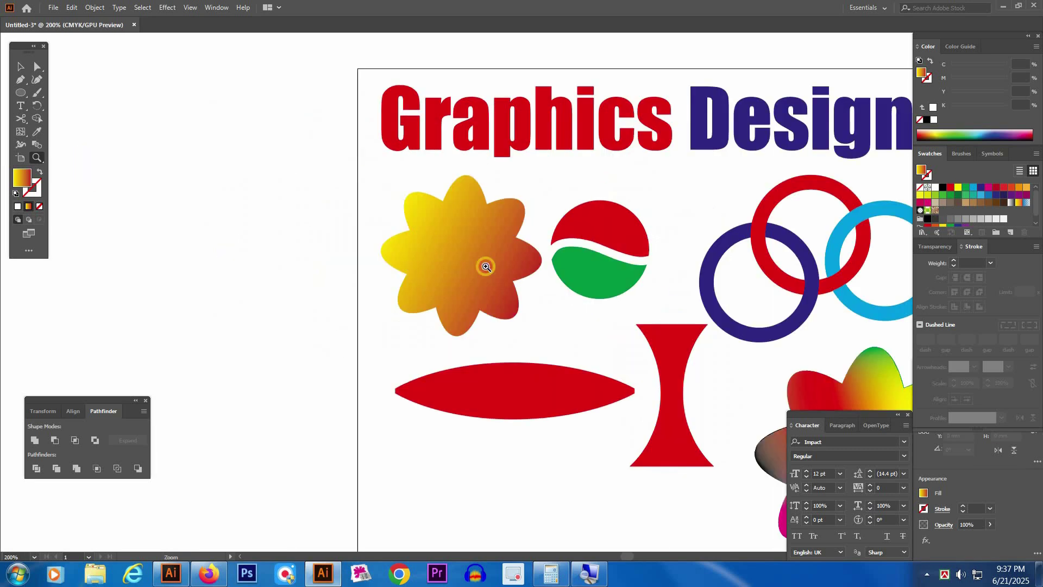
left_click(487, 266)
left_click(486, 267, "alt")
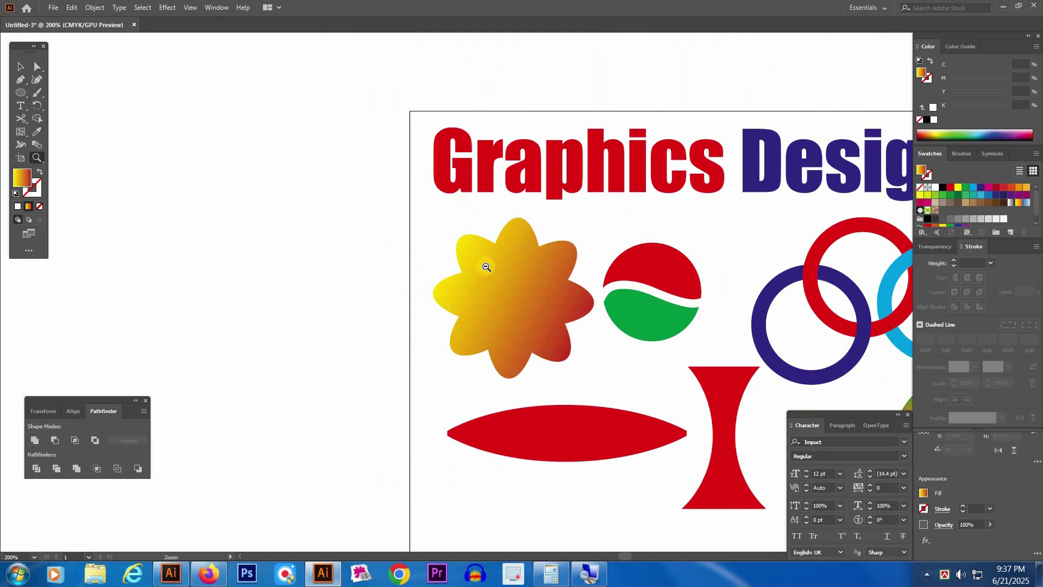
left_click(617, 283, "alt")
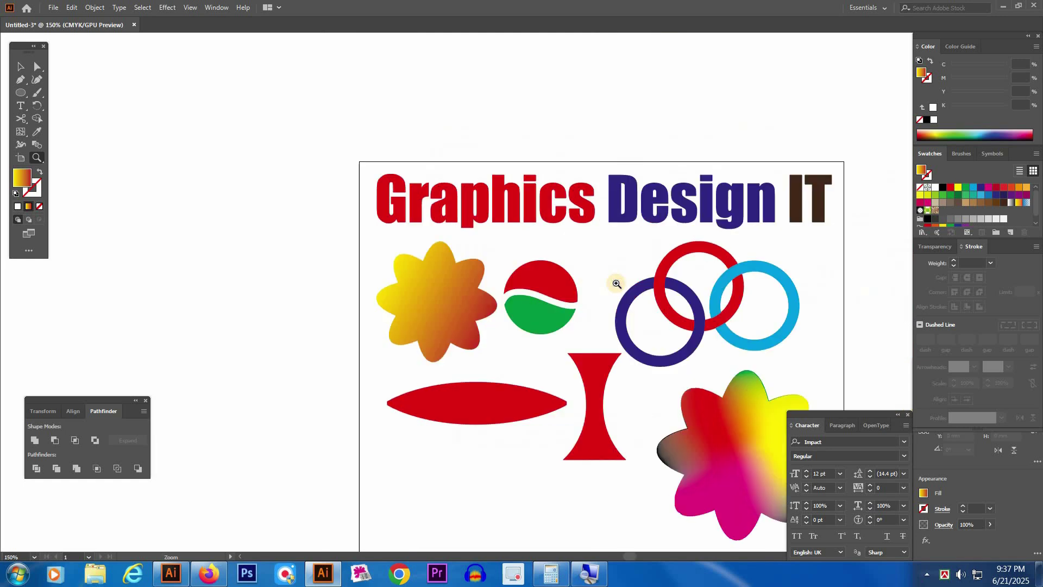
left_click_drag(650, 321, 512, 255)
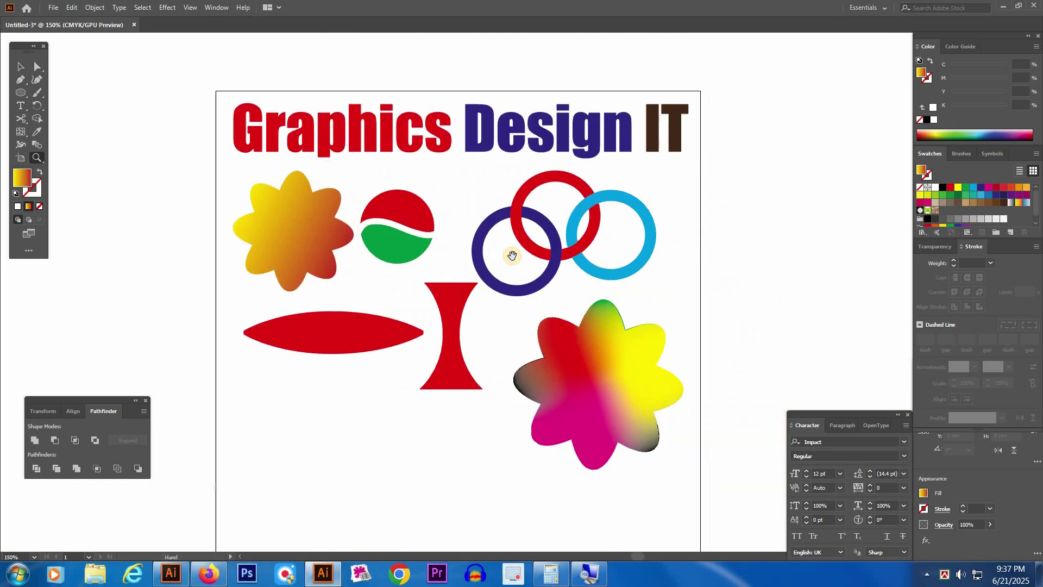
key("v")
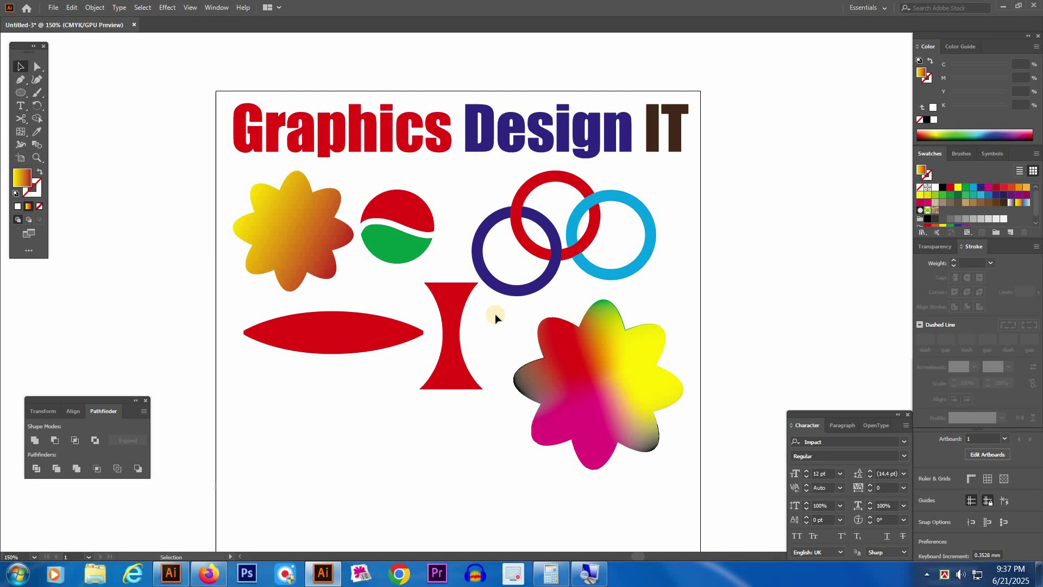